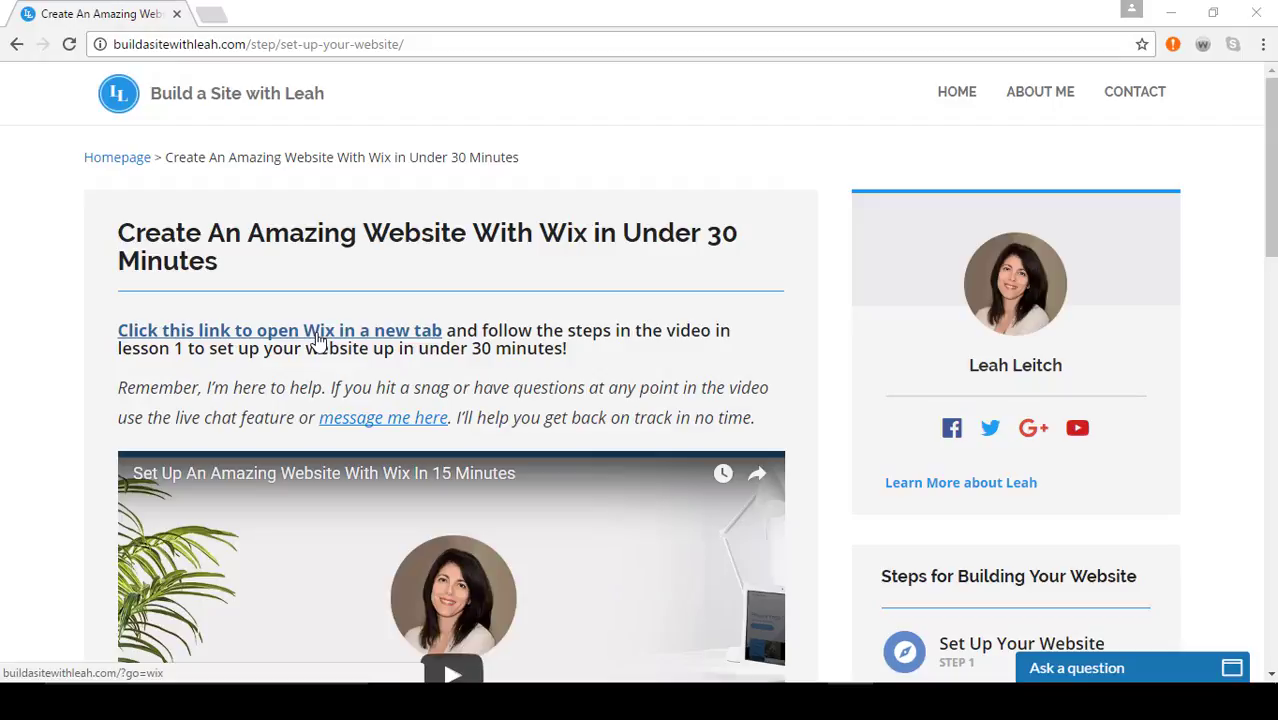
Open Wix from the link in the website tutorial, start the site builder, and log in to the account
{"action": "left_click", "coordinate": [318, 340]}
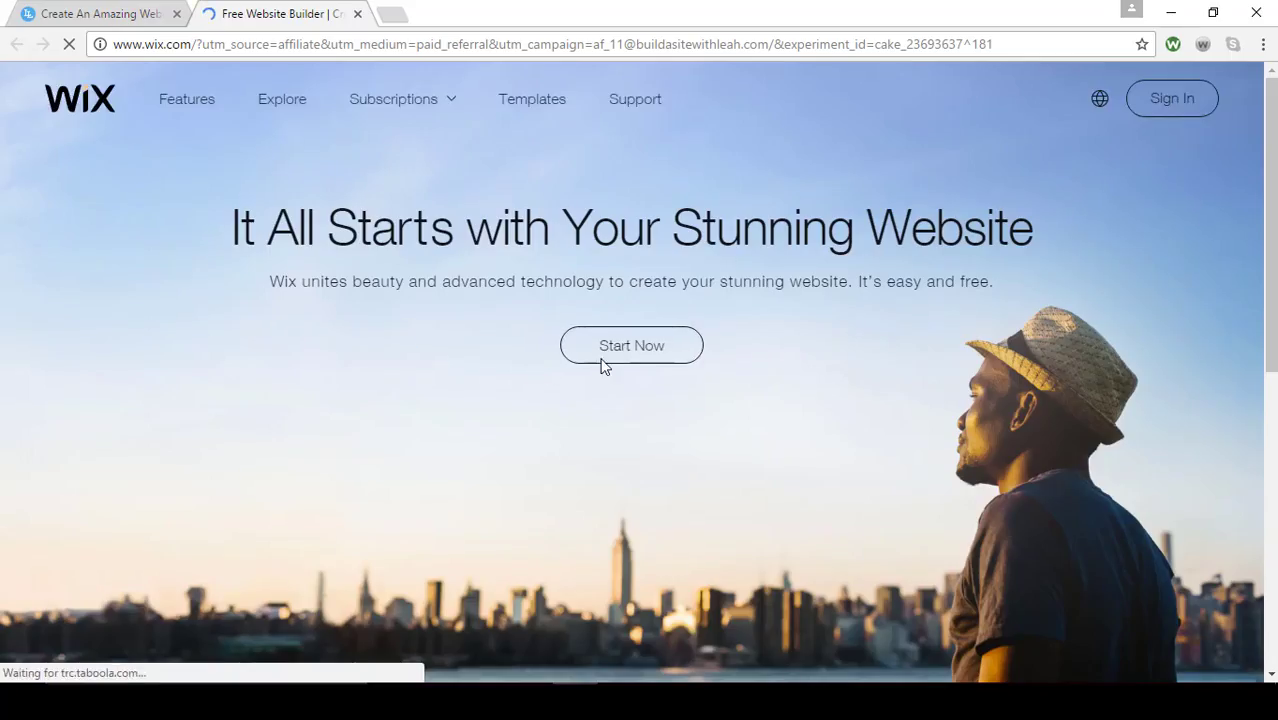
{"action": "left_click", "coordinate": [649, 347]}
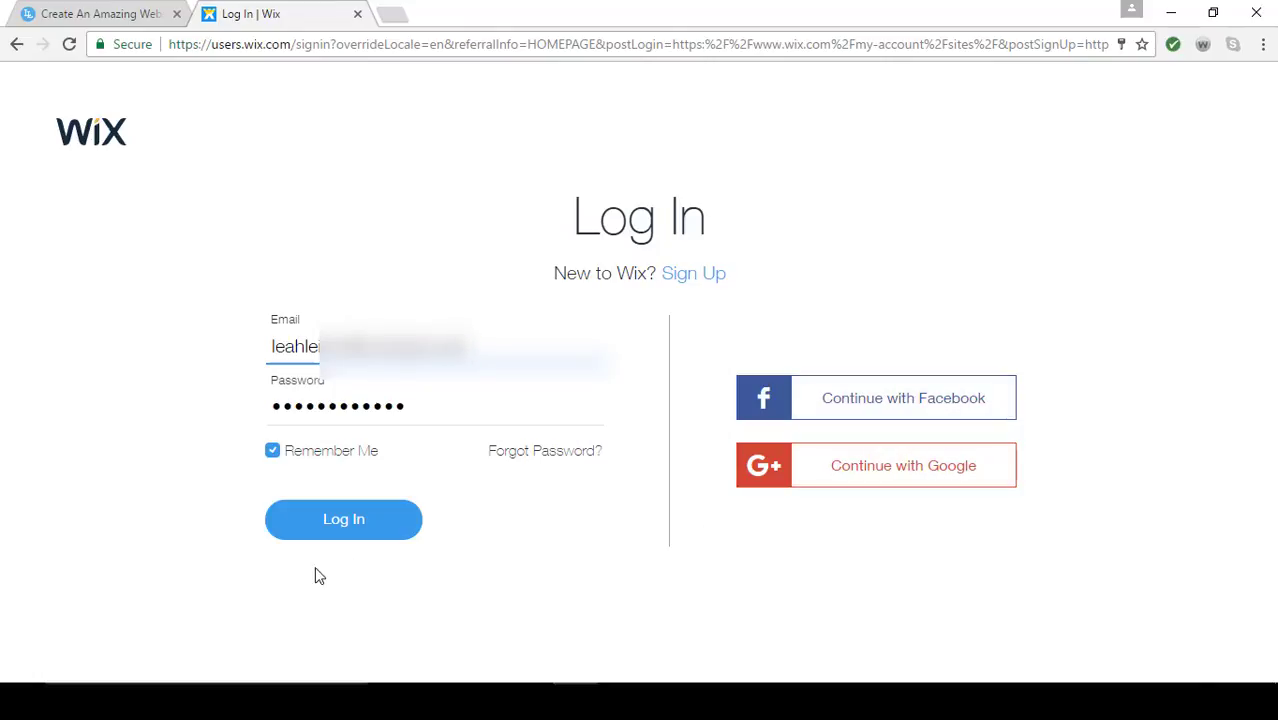
{"action": "left_click", "coordinate": [331, 535]}
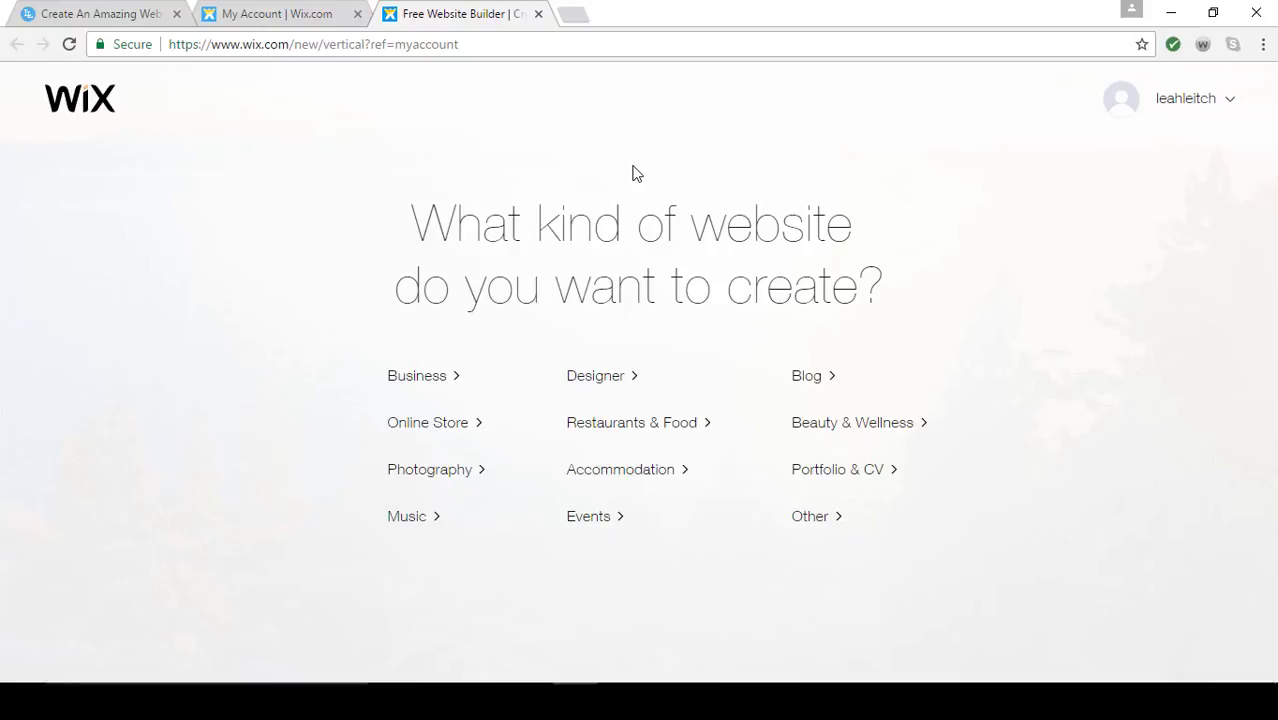
Start a new Business website and choose to create it with the Wix Editor
{"action": "left_click", "coordinate": [421, 389]}
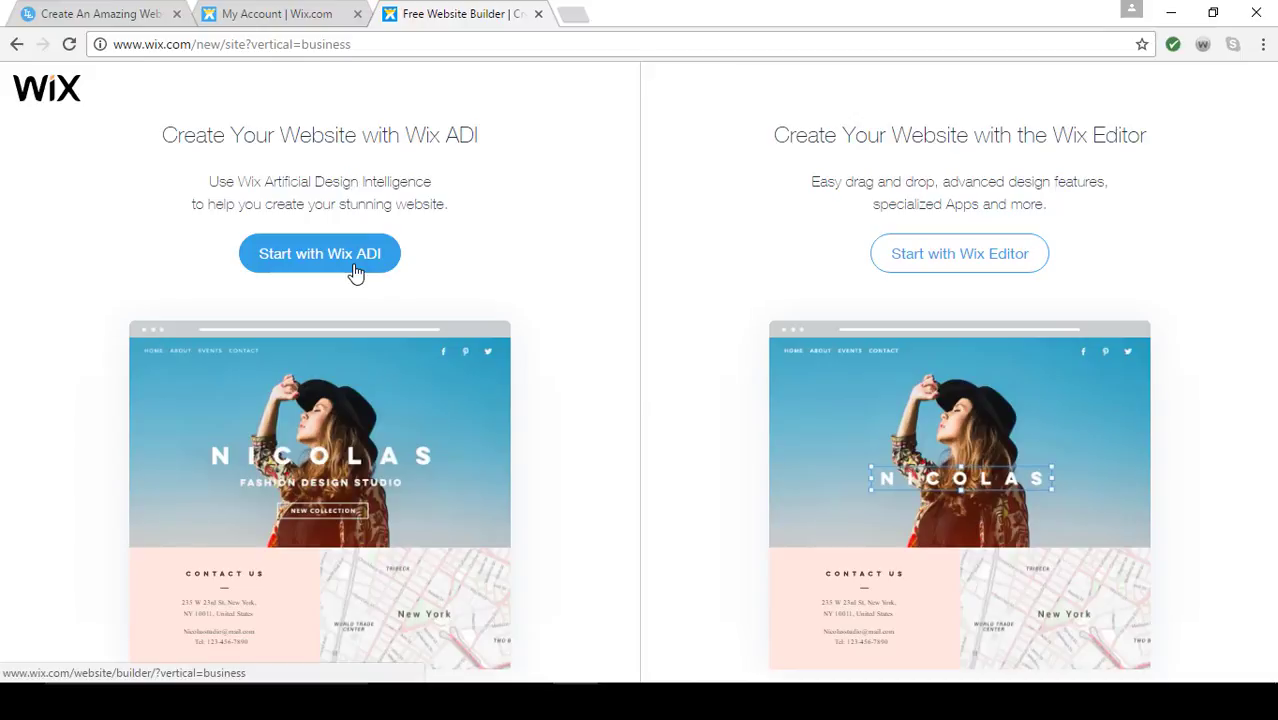
{"action": "left_click", "coordinate": [935, 256]}
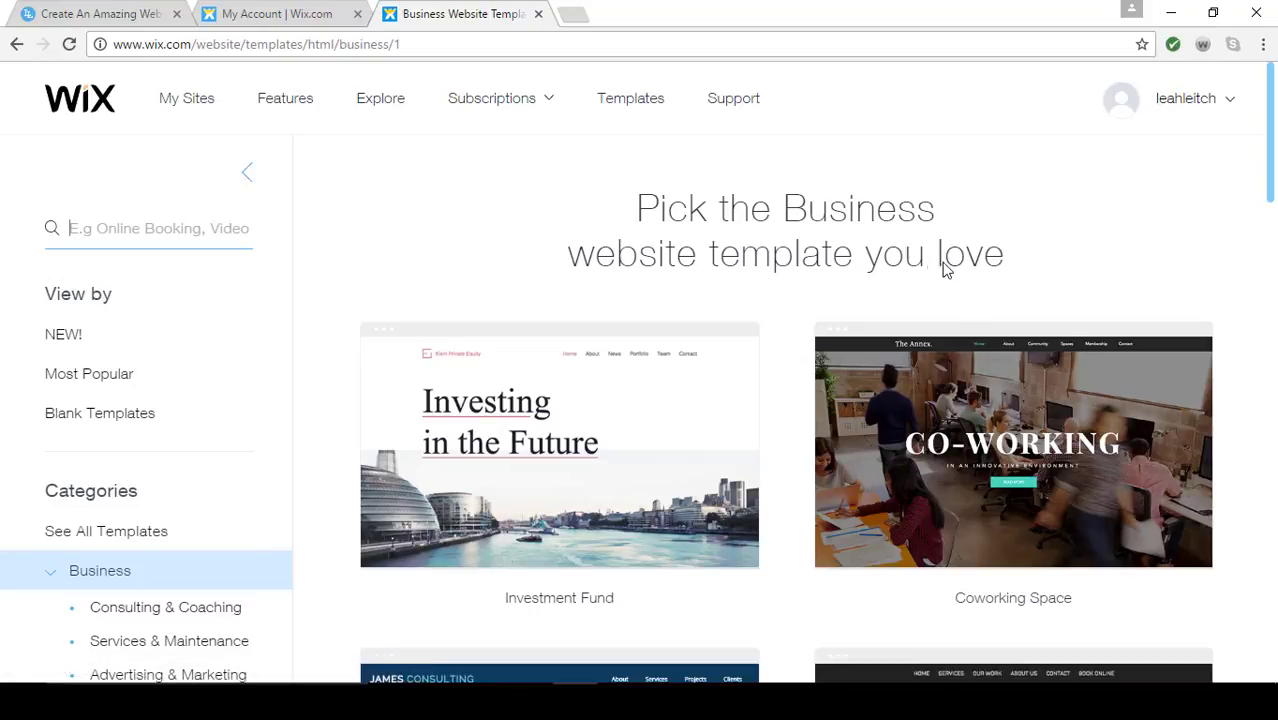
Browse the Business website templates and examine the available template categories
{"action": "mouse_move", "coordinate": [937, 430]}
{"action": "scroll", "coordinate": [937, 430], "scroll_direction": "down", "scroll_amount": 1}
{"action": "scroll", "coordinate": [937, 430], "scroll_direction": "down", "scroll_amount": 7}
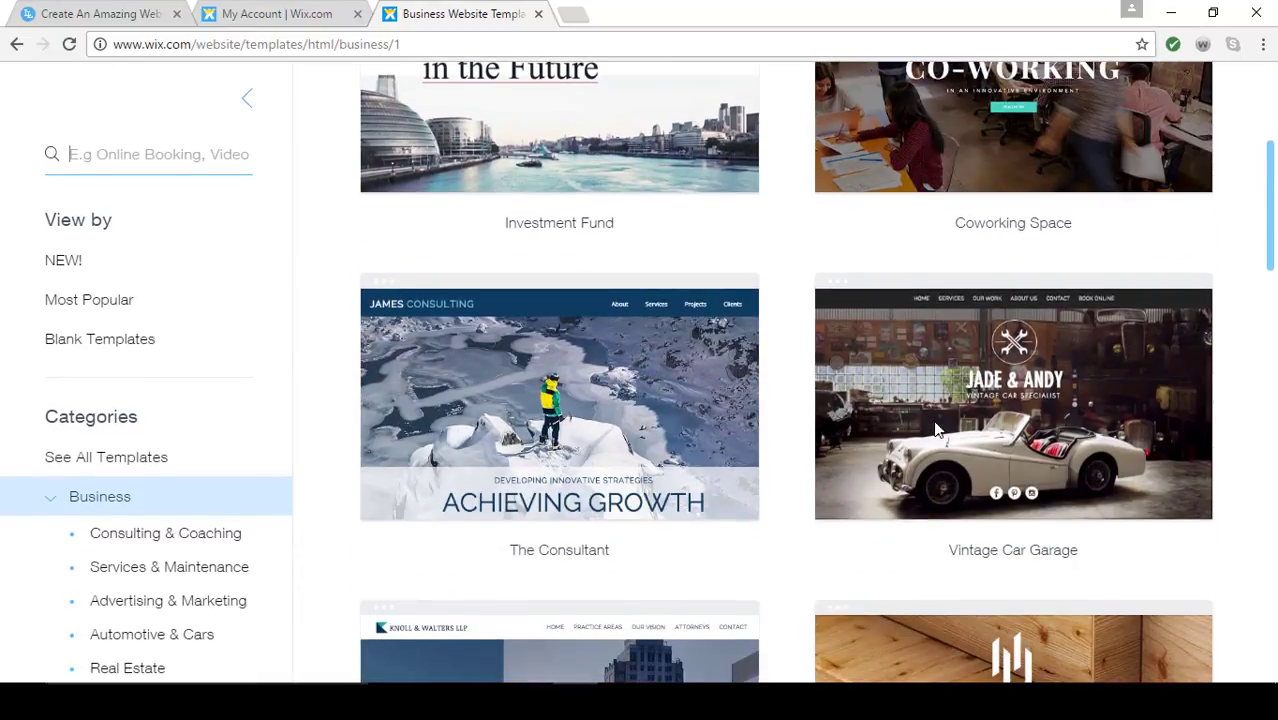
{"action": "scroll", "coordinate": [937, 430], "scroll_direction": "down", "scroll_amount": 7}
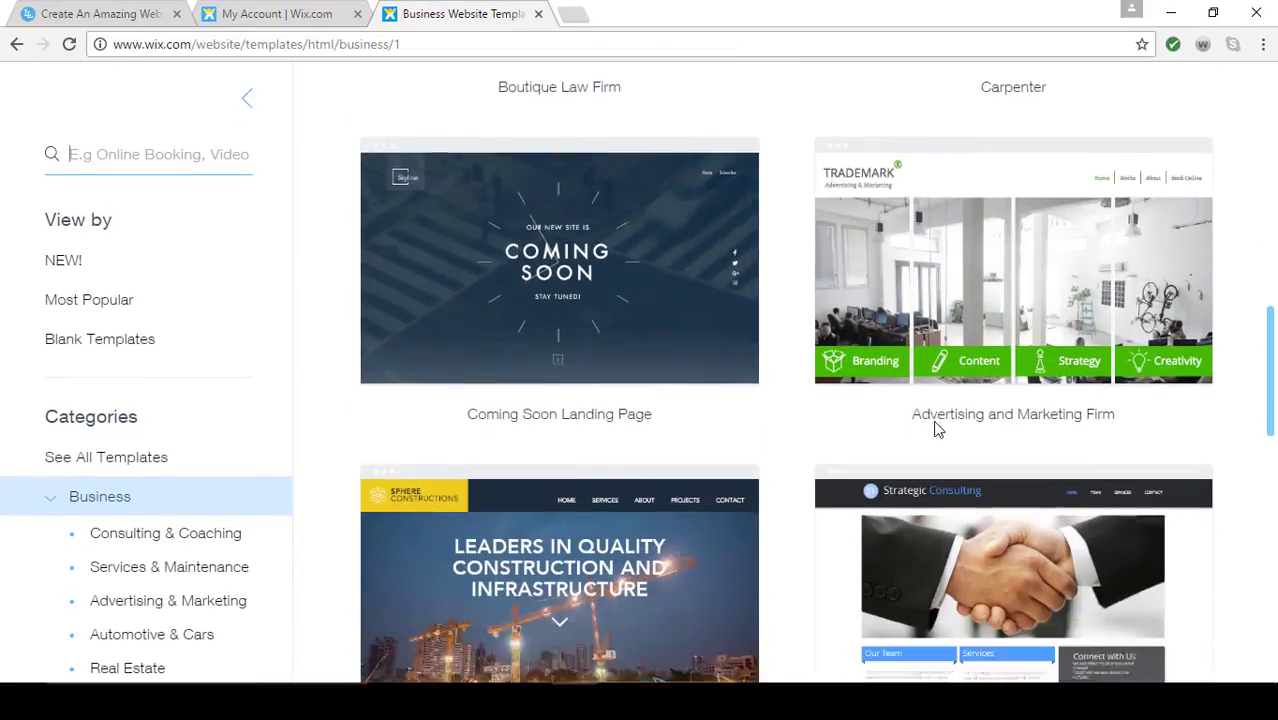
{"action": "scroll", "coordinate": [935, 429], "scroll_direction": "down", "scroll_amount": 4}
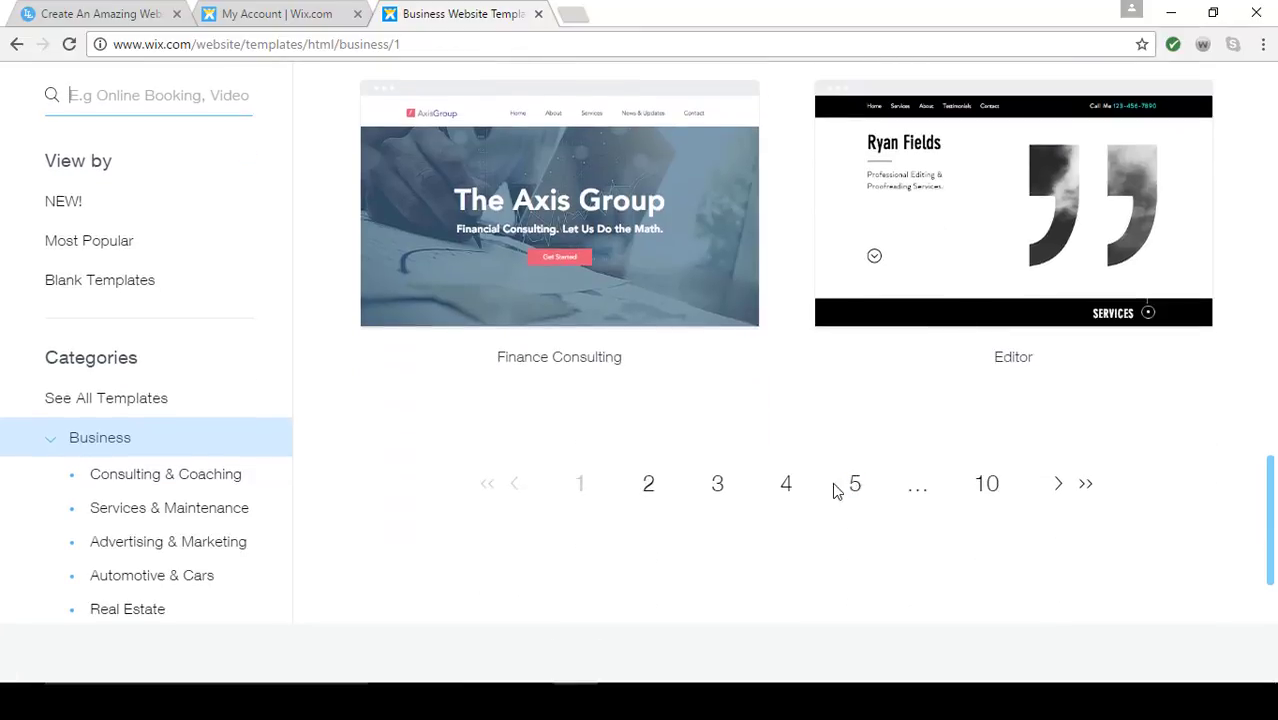
{"action": "scroll", "coordinate": [750, 452], "scroll_direction": "up", "scroll_amount": 4}
{"action": "scroll", "coordinate": [743, 451], "scroll_direction": "up", "scroll_amount": 15}
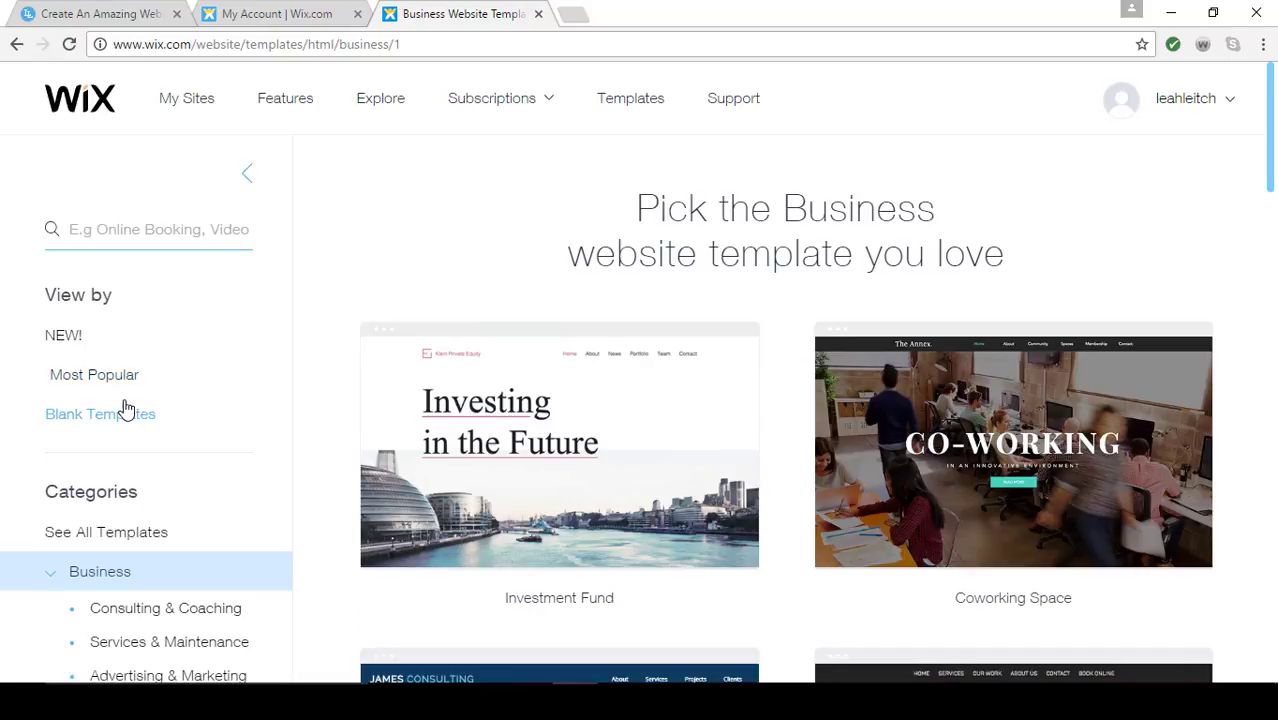
{"action": "scroll", "coordinate": [100, 505], "scroll_direction": "down", "scroll_amount": 8}
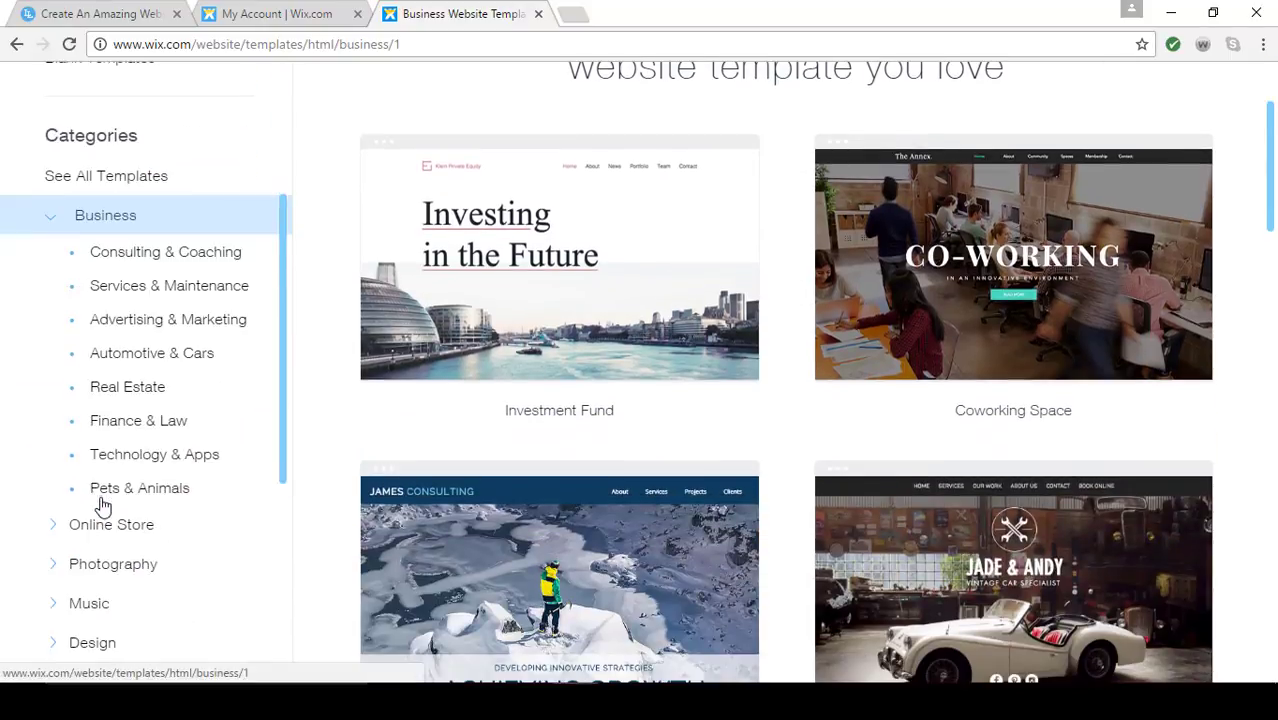
{"action": "scroll", "coordinate": [100, 507], "scroll_direction": "up", "scroll_amount": 6}
{"action": "scroll", "coordinate": [100, 505], "scroll_direction": "up", "scroll_amount": 2}
{"action": "scroll", "coordinate": [726, 536], "scroll_direction": "up", "scroll_amount": 2}
{"action": "scroll", "coordinate": [726, 536], "scroll_direction": "down", "scroll_amount": 4}
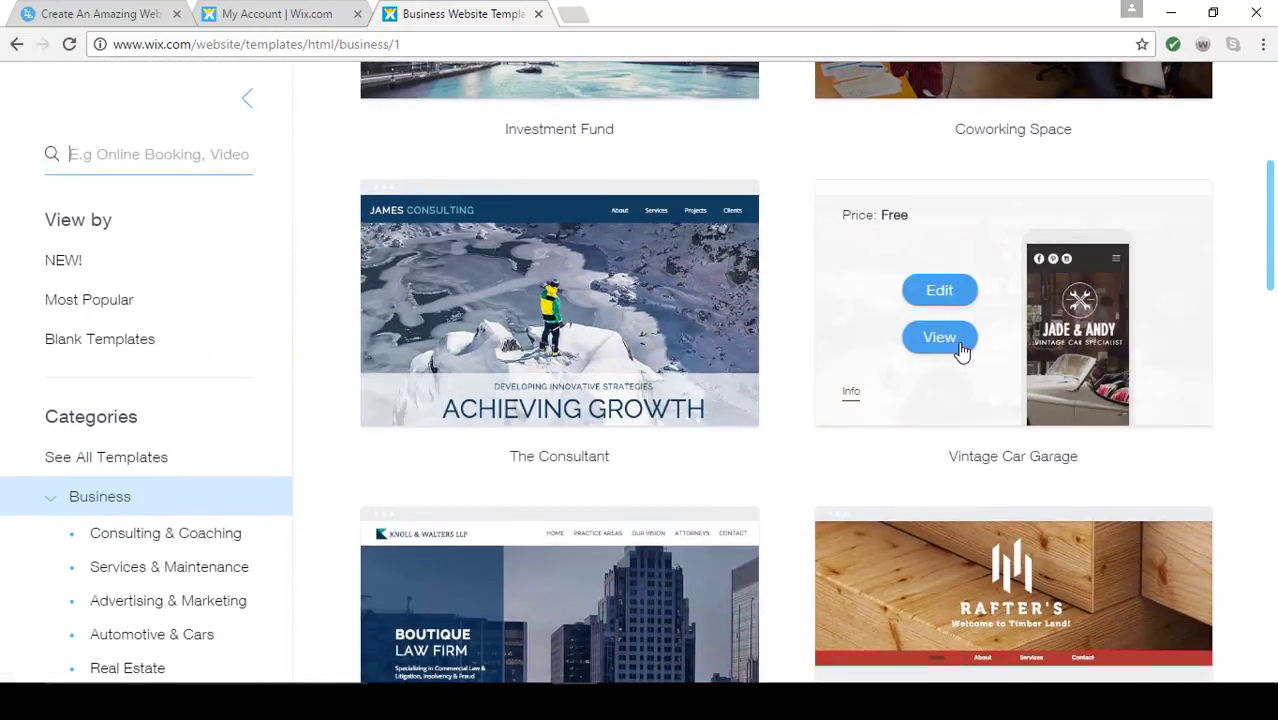
Preview the Vintage Car Garage template in full, including its About Us section, and close the preview
{"action": "left_click", "coordinate": [945, 340]}
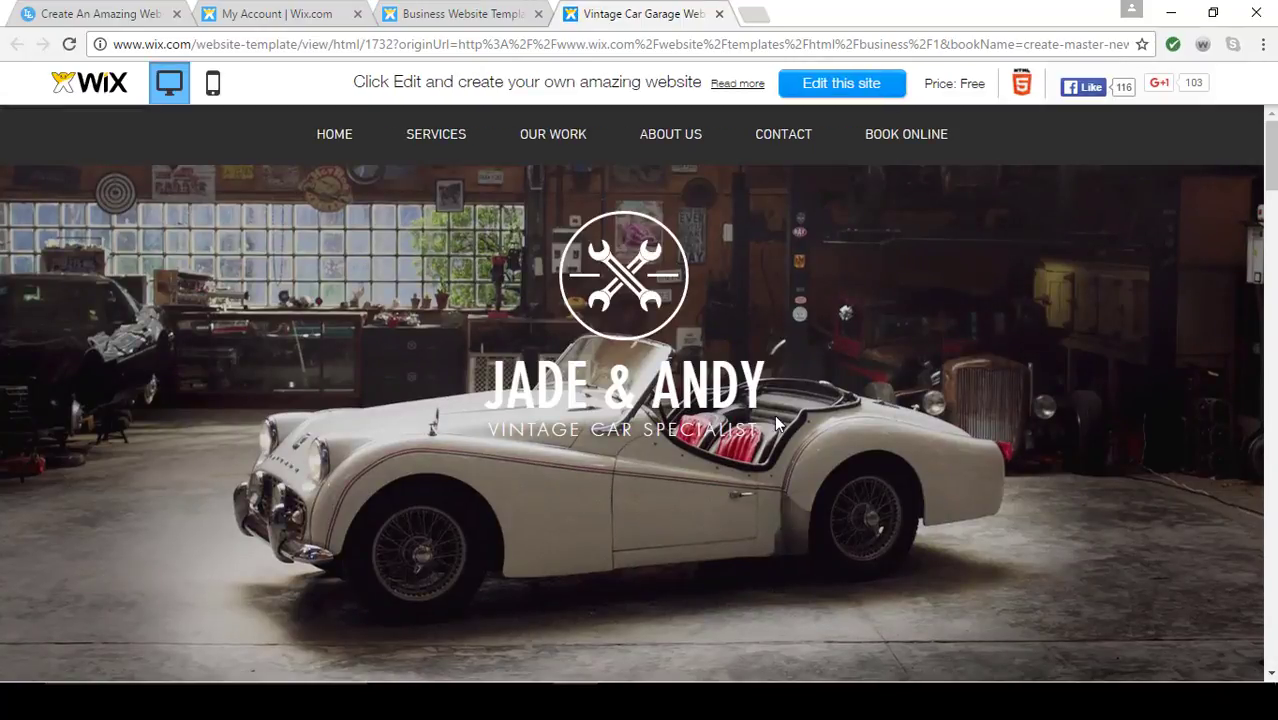
{"action": "scroll", "coordinate": [782, 428], "scroll_direction": "down", "scroll_amount": 10}
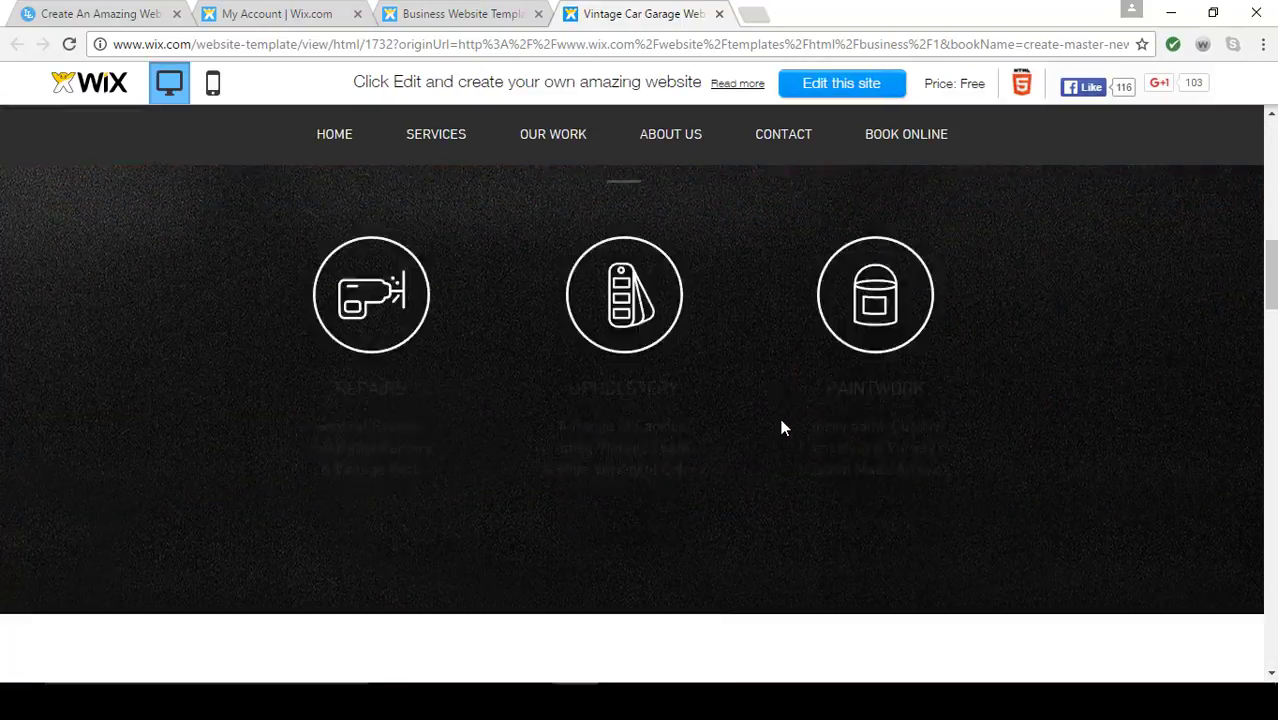
{"action": "scroll", "coordinate": [782, 428], "scroll_direction": "down", "scroll_amount": 10}
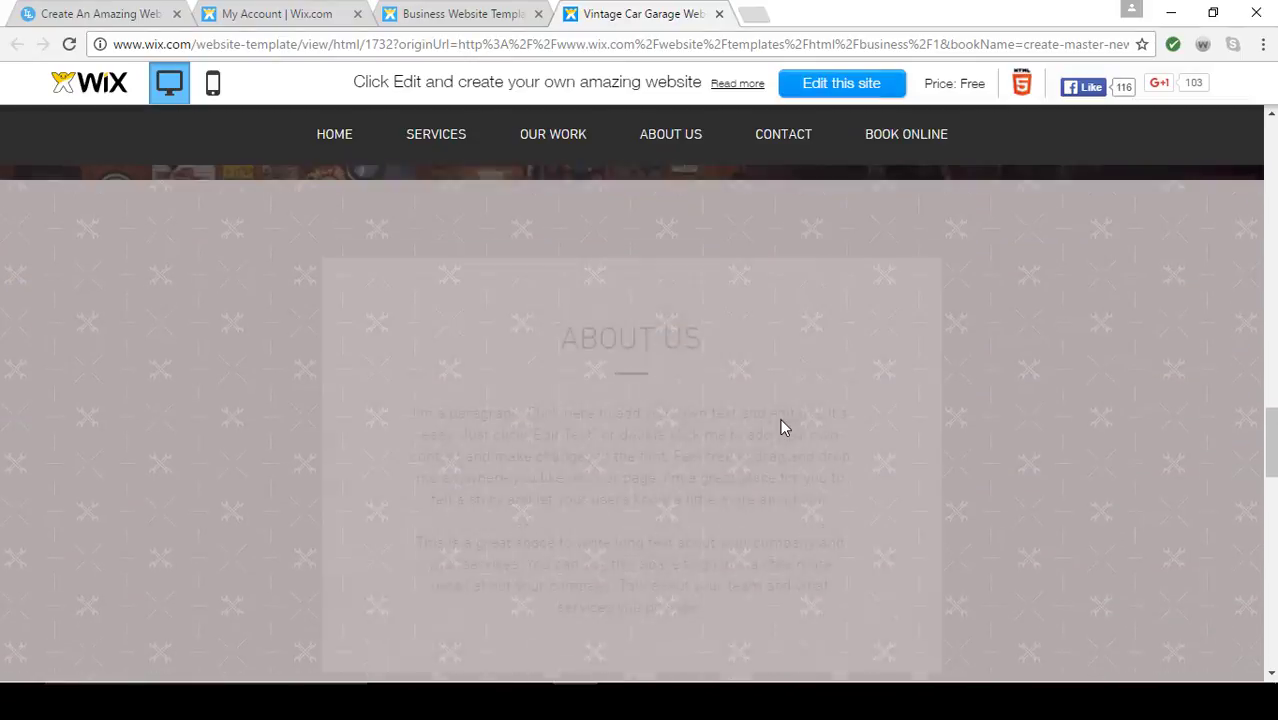
{"action": "scroll", "coordinate": [782, 428], "scroll_direction": "down", "scroll_amount": 10}
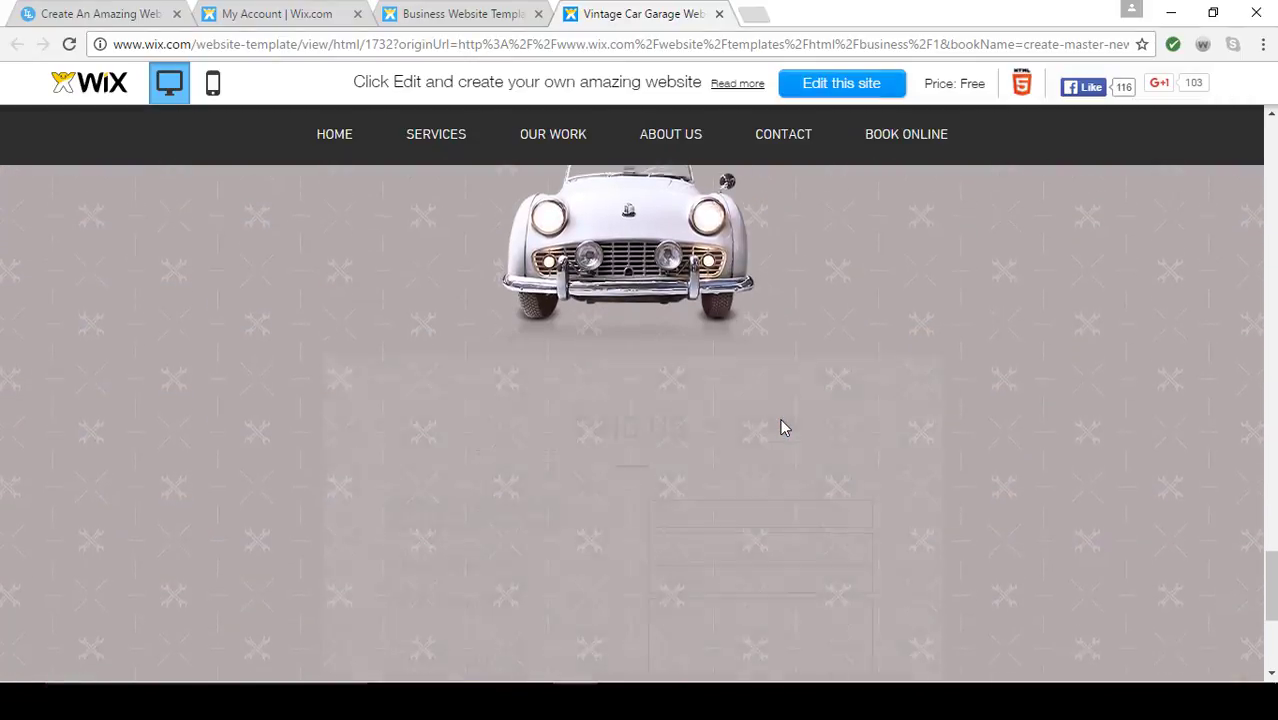
{"action": "scroll", "coordinate": [782, 428], "scroll_direction": "up", "scroll_amount": 15}
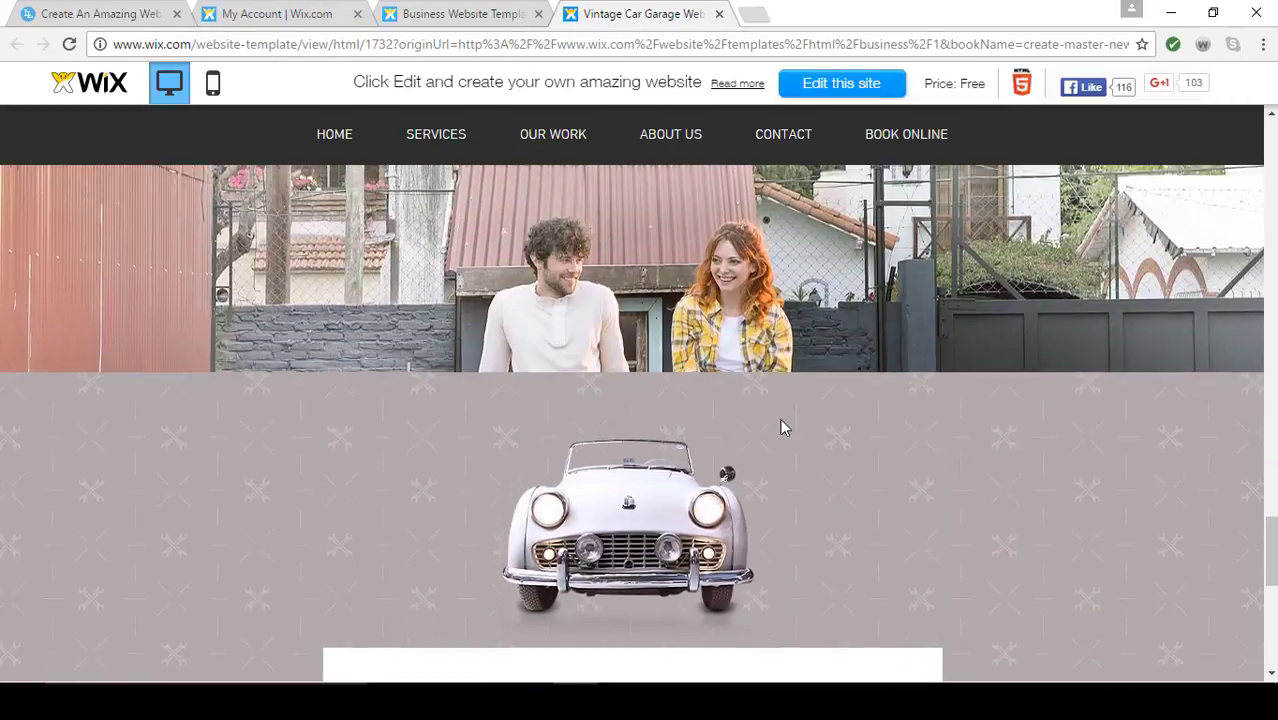
{"action": "scroll", "coordinate": [782, 428], "scroll_direction": "up", "scroll_amount": 10}
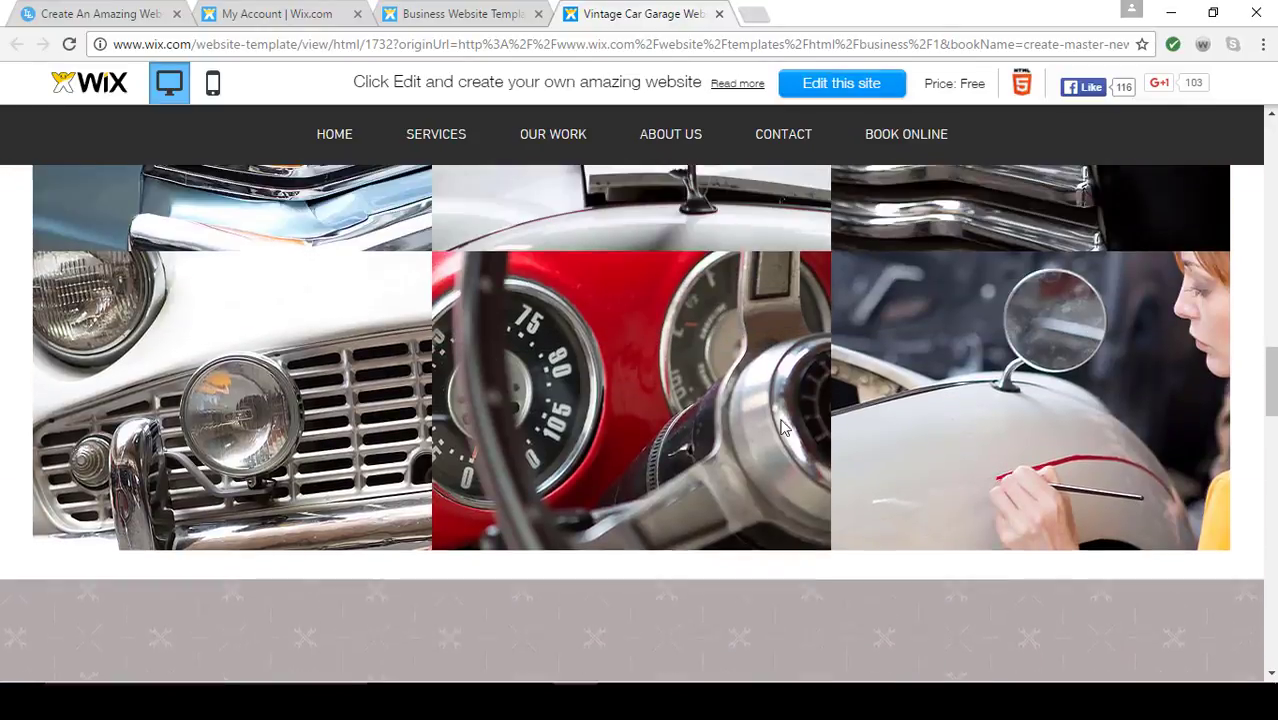
{"action": "scroll", "coordinate": [782, 428], "scroll_direction": "up", "scroll_amount": 10}
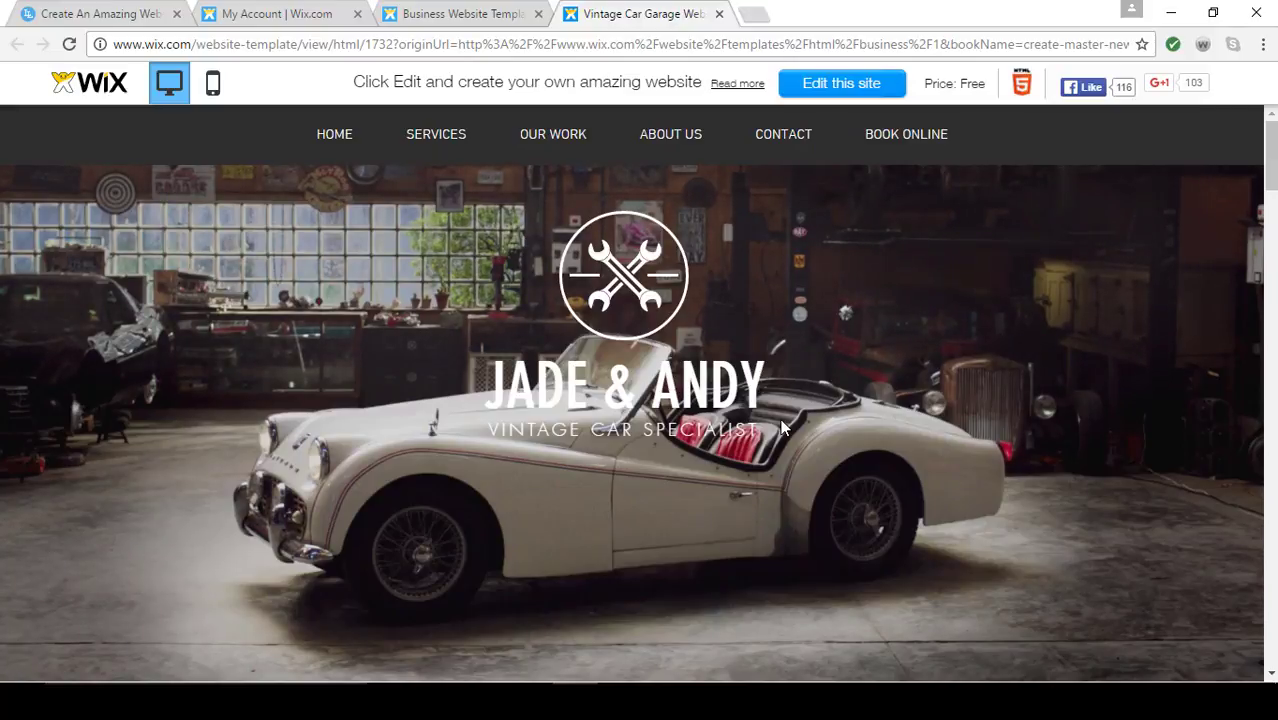
{"action": "left_click", "coordinate": [665, 136]}
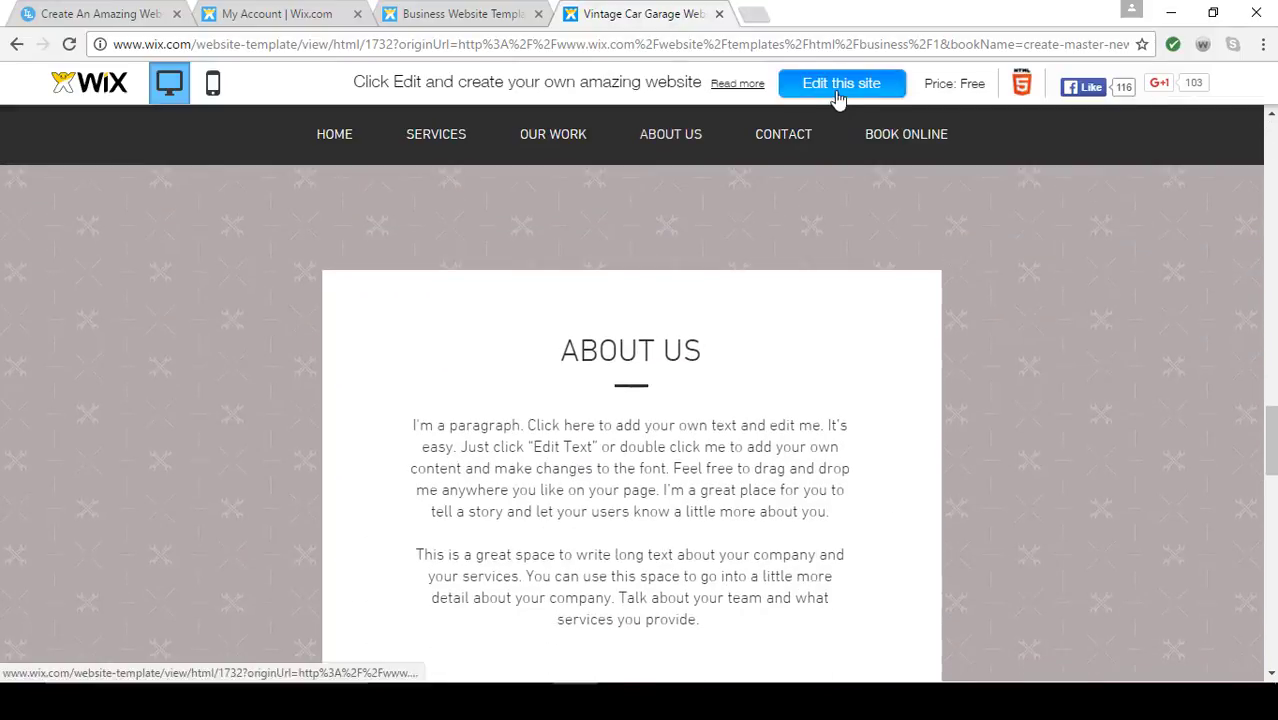
{"action": "left_click", "coordinate": [719, 13]}
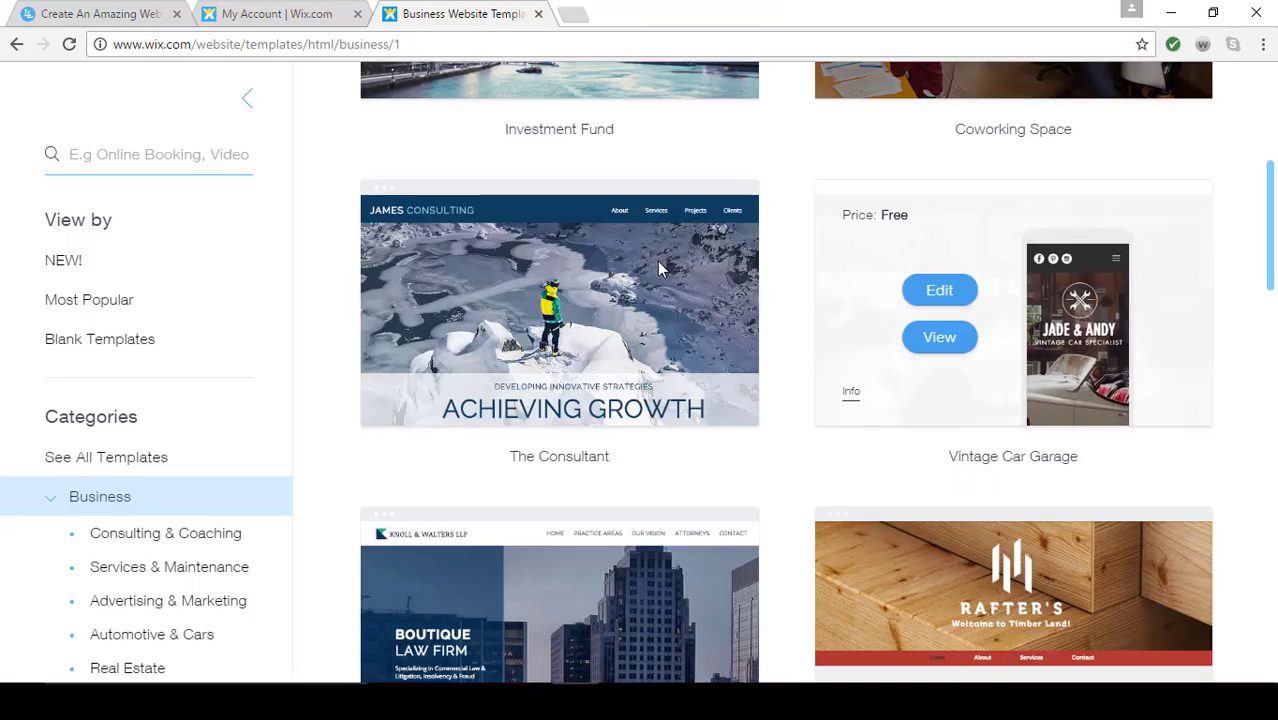
Show the Most Popular templates and open the Vegetarian Restaurant template for editing
{"action": "scroll", "coordinate": [734, 430], "scroll_direction": "up", "scroll_amount": 5}
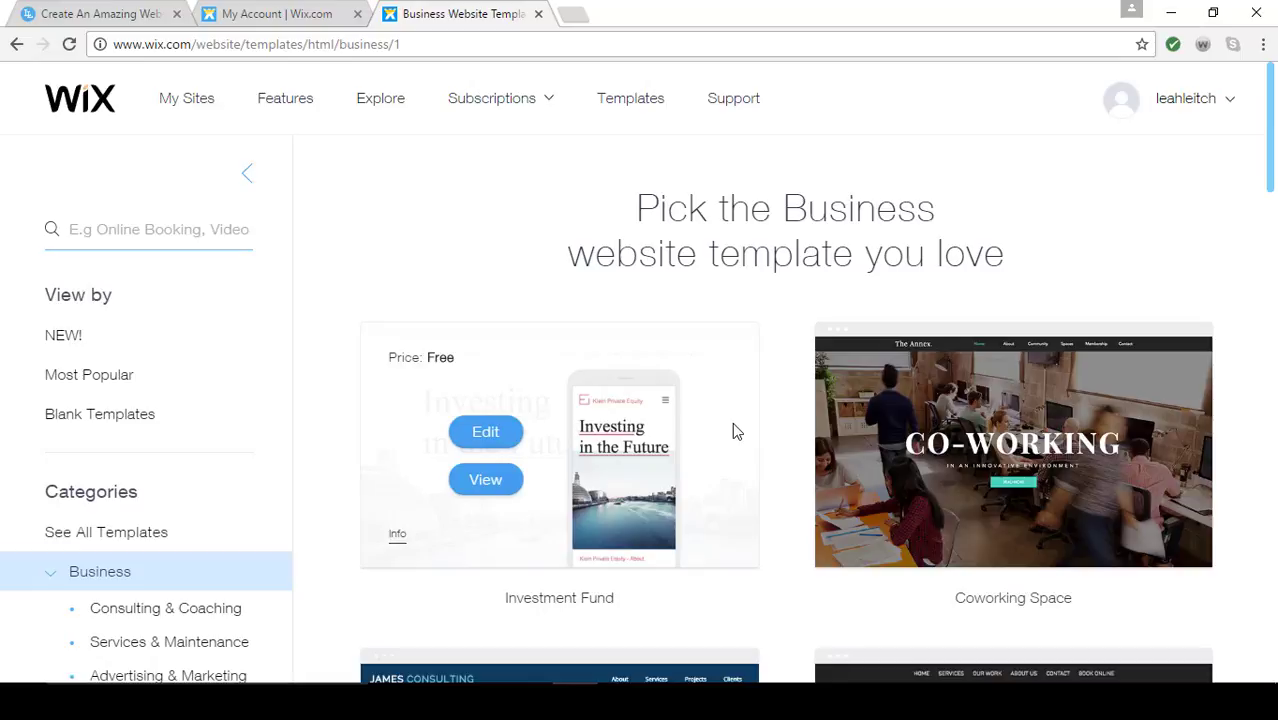
{"action": "left_click", "coordinate": [78, 386]}
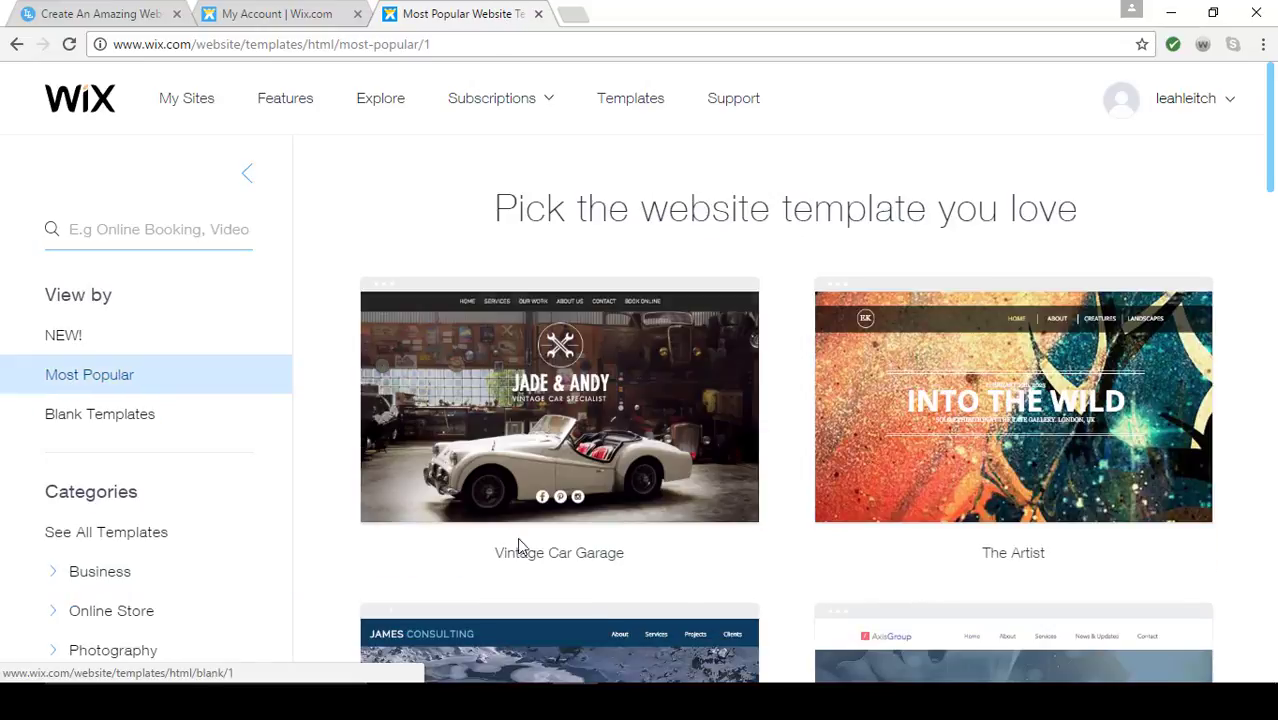
{"action": "scroll", "coordinate": [530, 558], "scroll_direction": "down", "scroll_amount": 2}
{"action": "scroll", "coordinate": [530, 558], "scroll_direction": "down", "scroll_amount": 8}
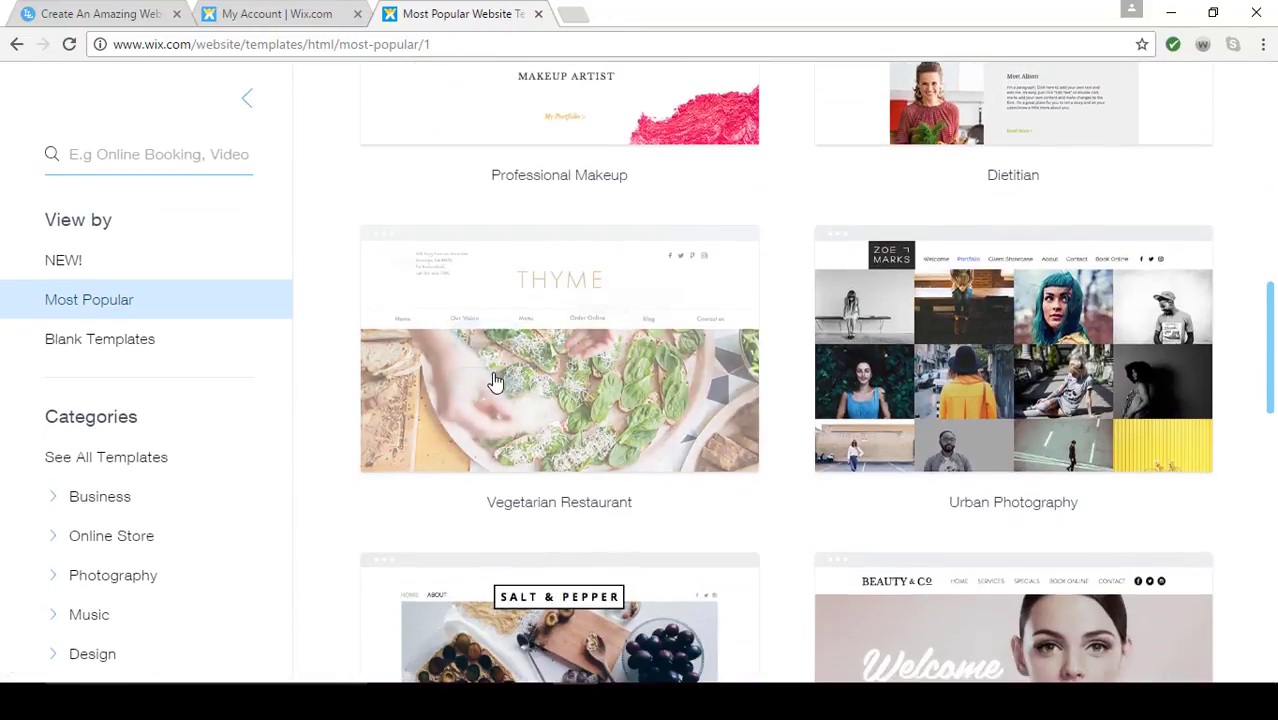
{"action": "left_click", "coordinate": [492, 336]}
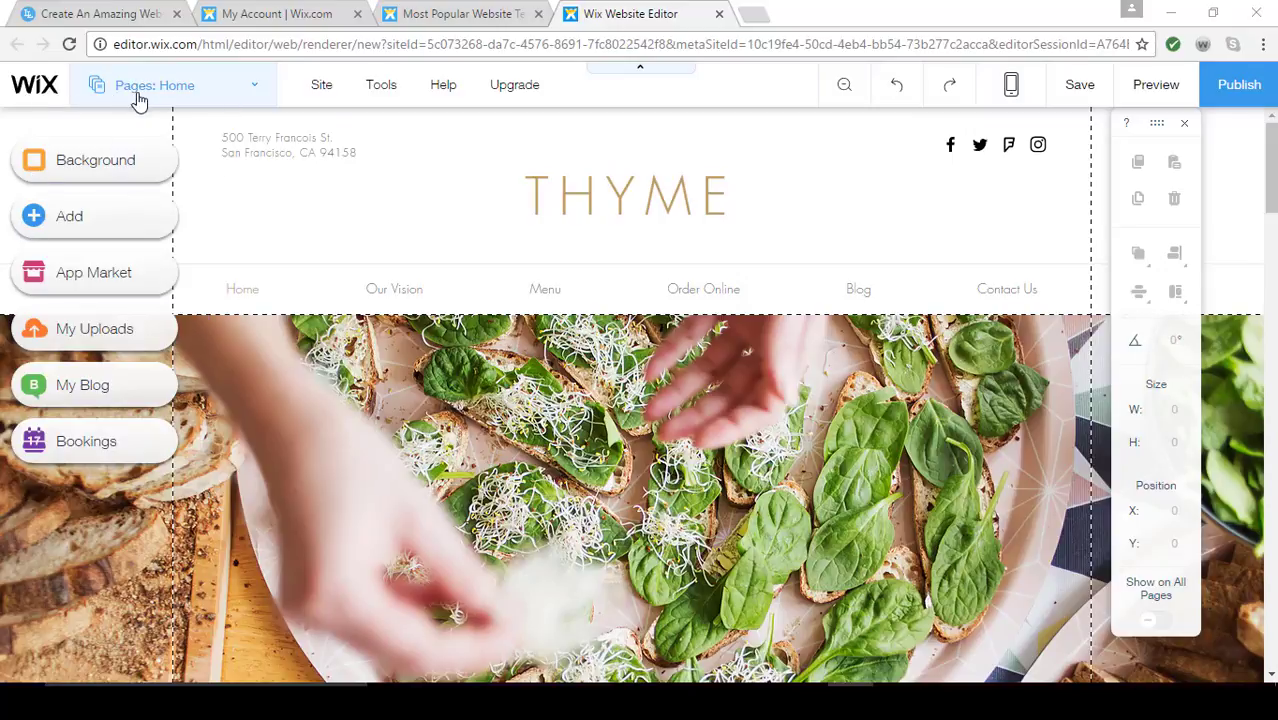
Examine the site's list of pages, try shifting the Our Vision page in the order, and close the list
{"action": "left_click", "coordinate": [255, 100]}
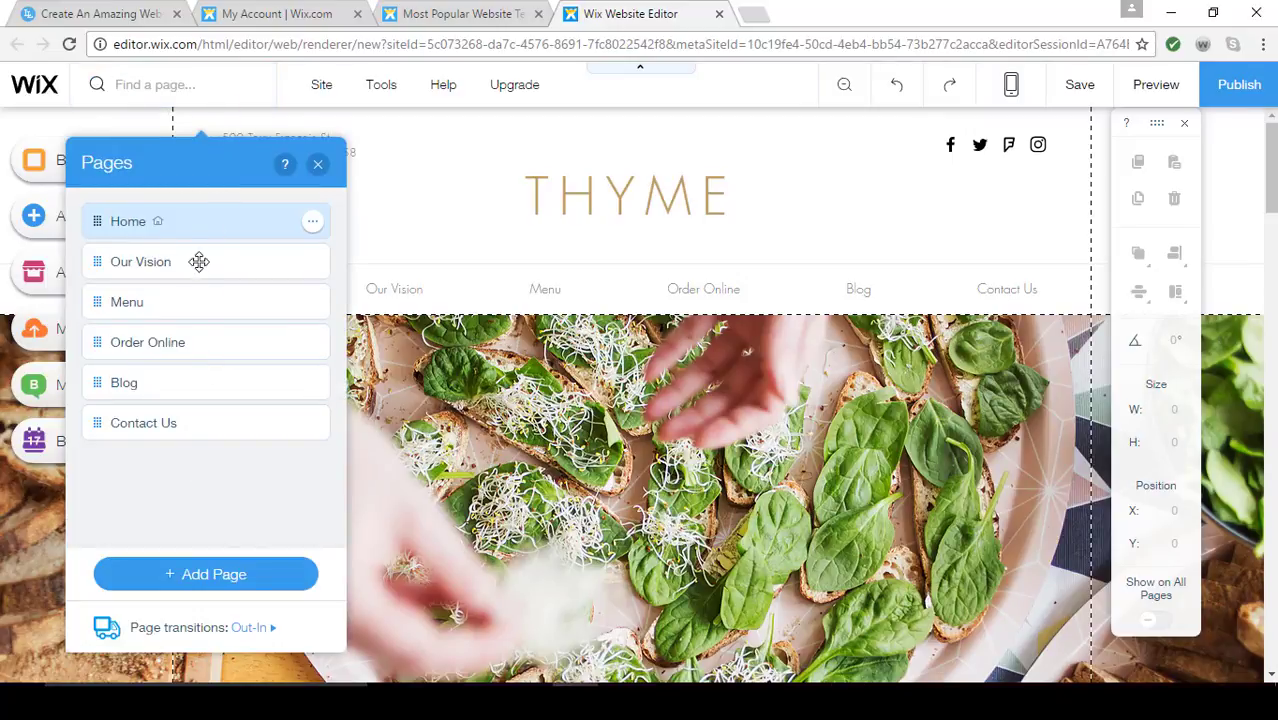
{"action": "left_click_drag", "start_coordinate": [214, 277], "coordinate": [208, 250]}
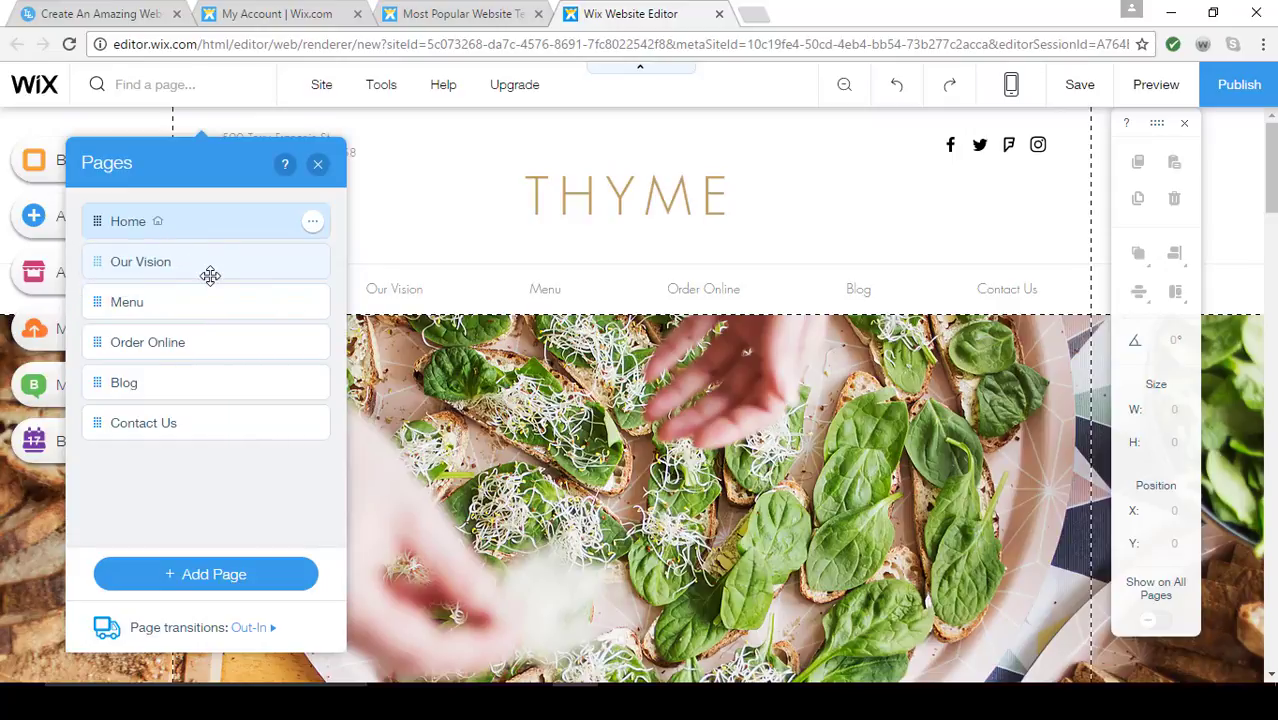
{"action": "left_click", "coordinate": [318, 164]}
Look through the editor's site, tools, help and mobile view options, hiding the editing toolbar and showing it again
{"action": "mouse_move", "coordinate": [325, 100]}
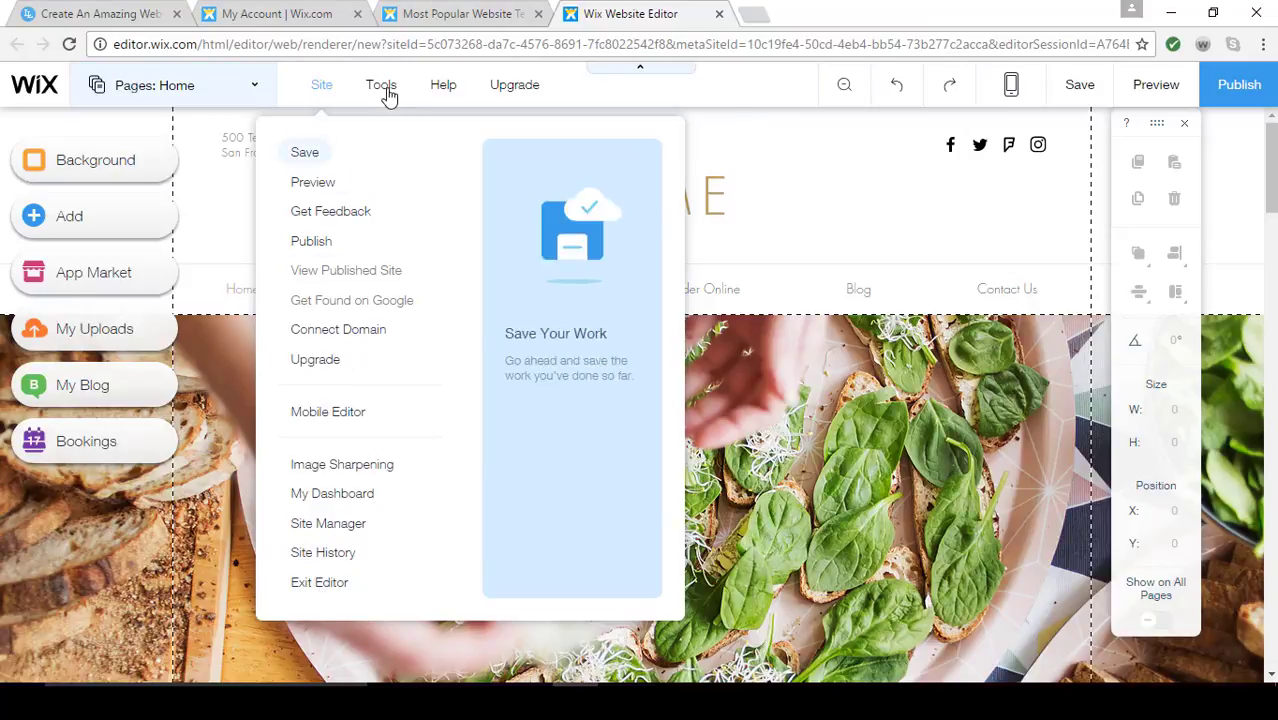
{"action": "mouse_move", "coordinate": [381, 88]}
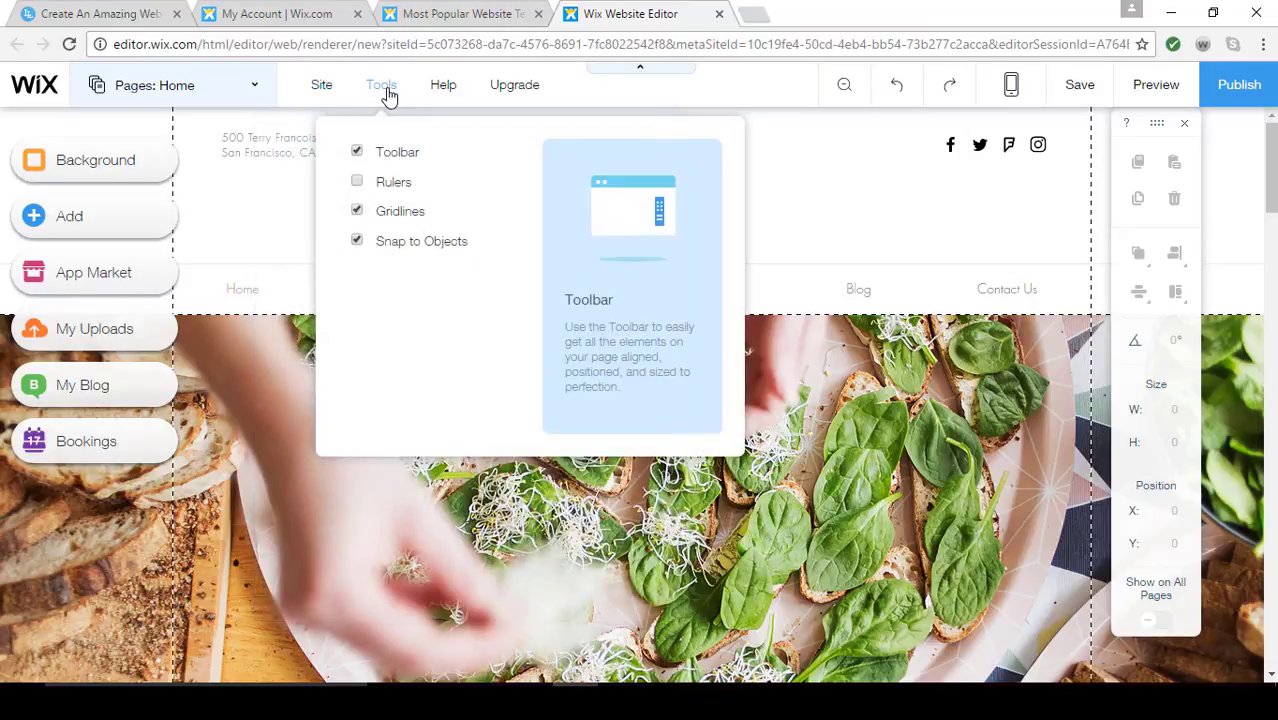
{"action": "left_click", "coordinate": [357, 152]}
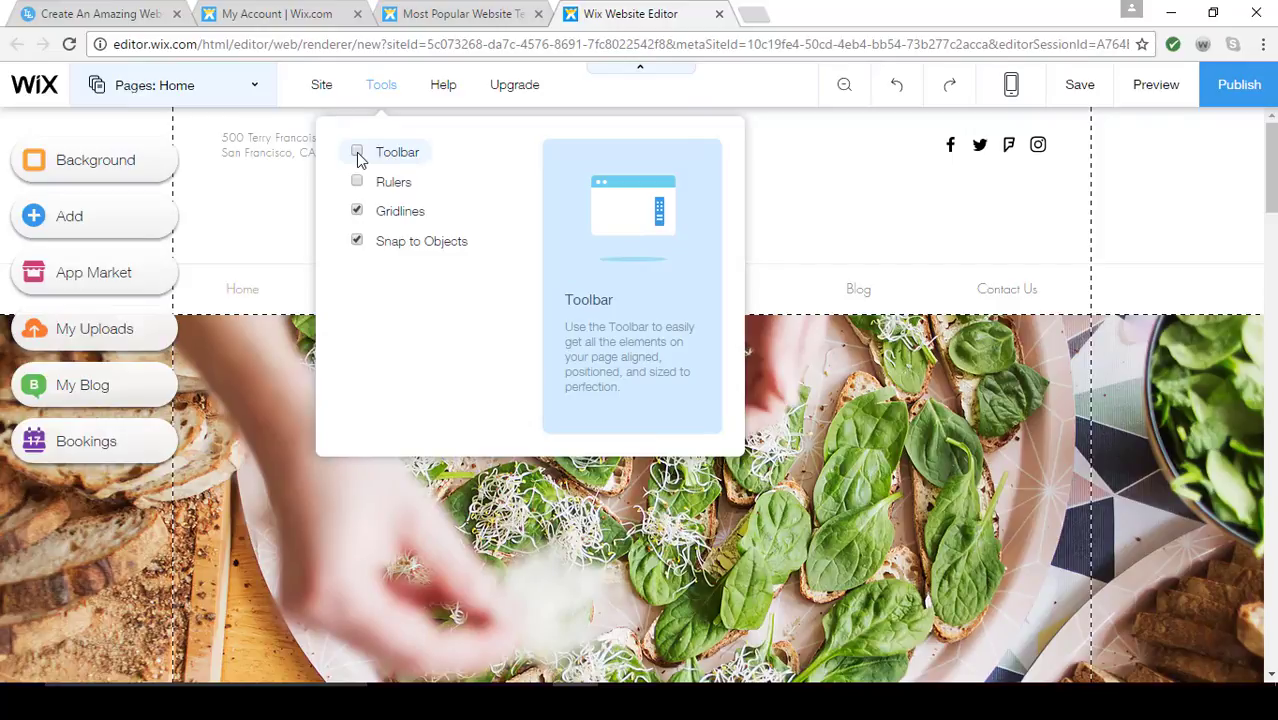
{"action": "left_click", "coordinate": [357, 152]}
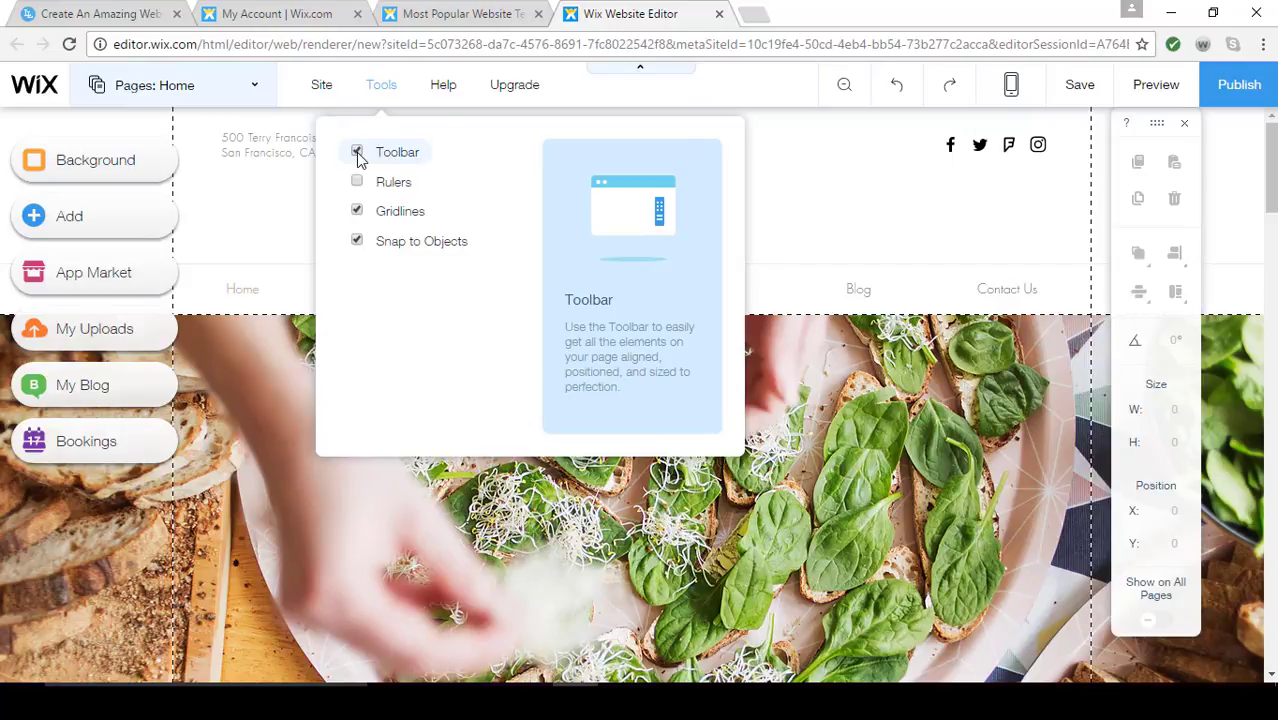
{"action": "mouse_move", "coordinate": [452, 98]}
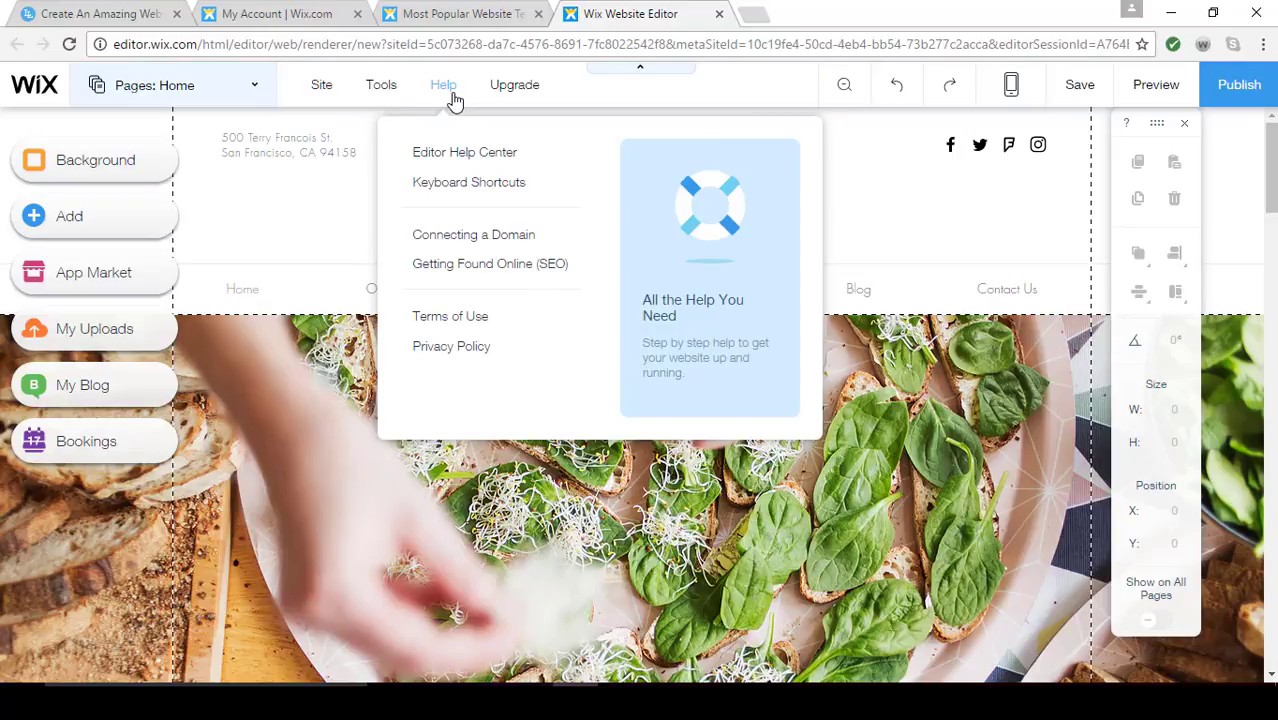
{"action": "mouse_move", "coordinate": [516, 95]}
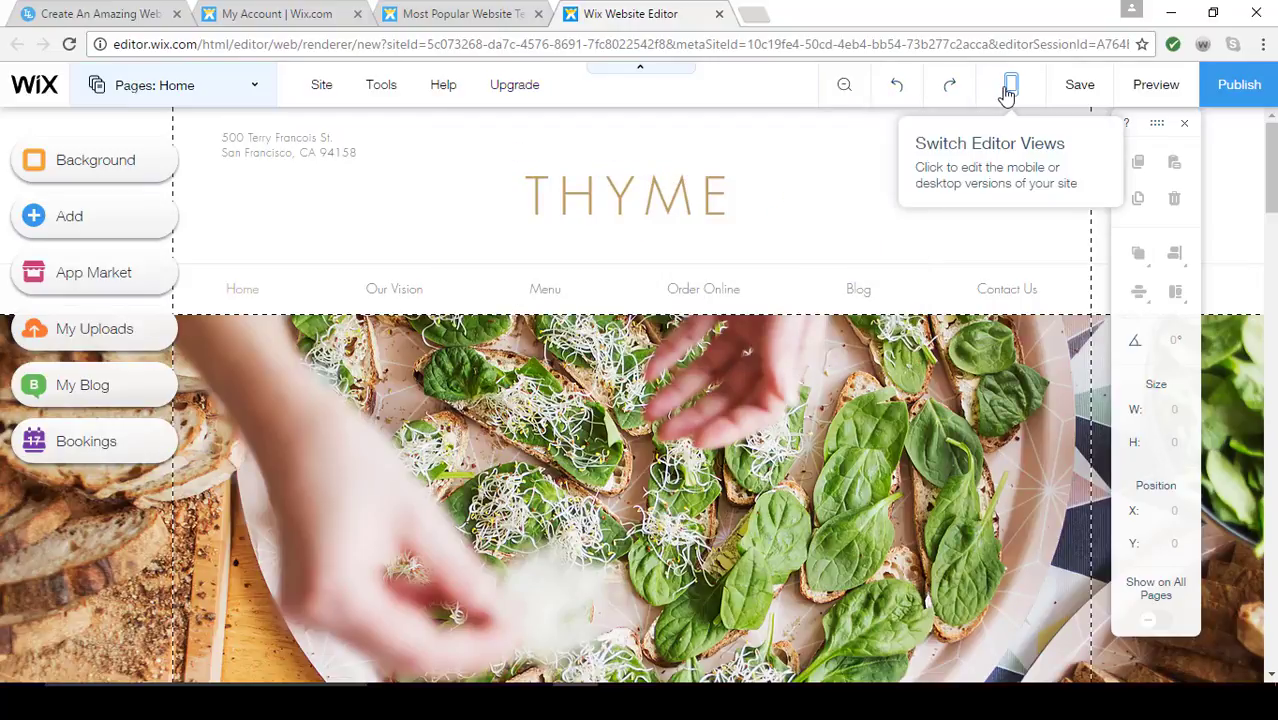
{"action": "mouse_move", "coordinate": [1007, 95]}
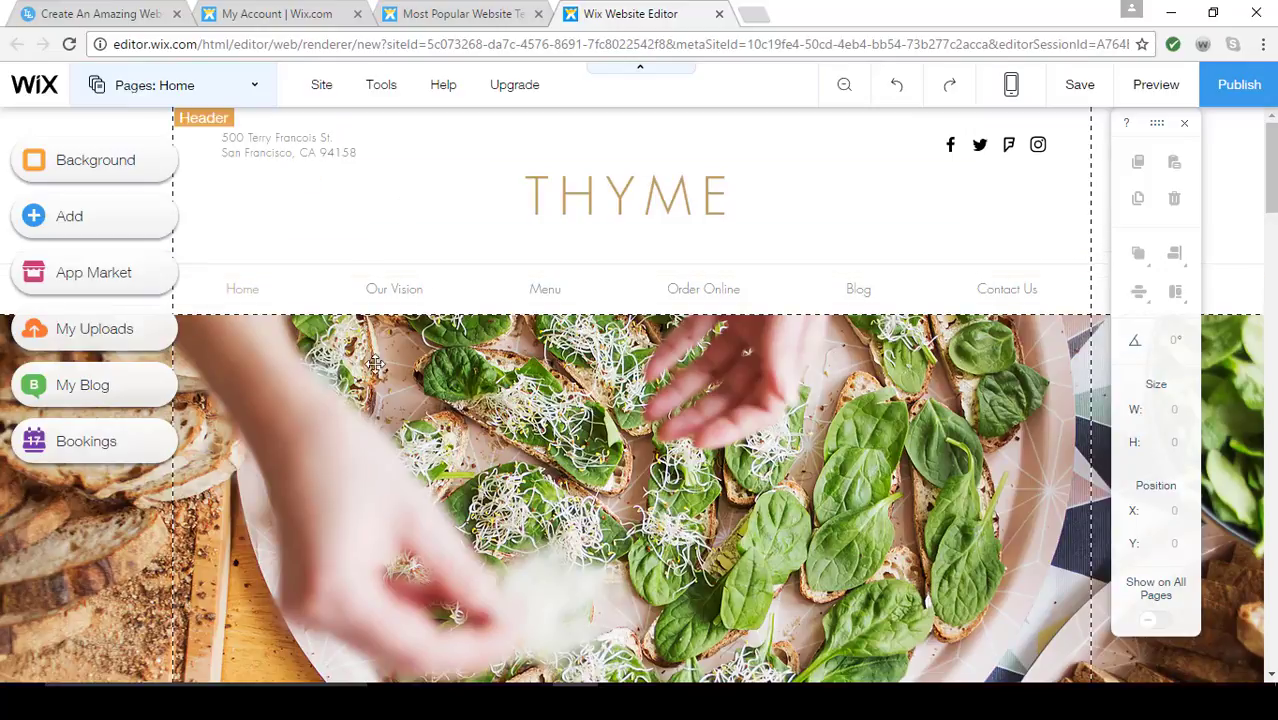
Replace the THYME site title in the header with "Splendid Cafe"
{"action": "left_click", "coordinate": [772, 248]}
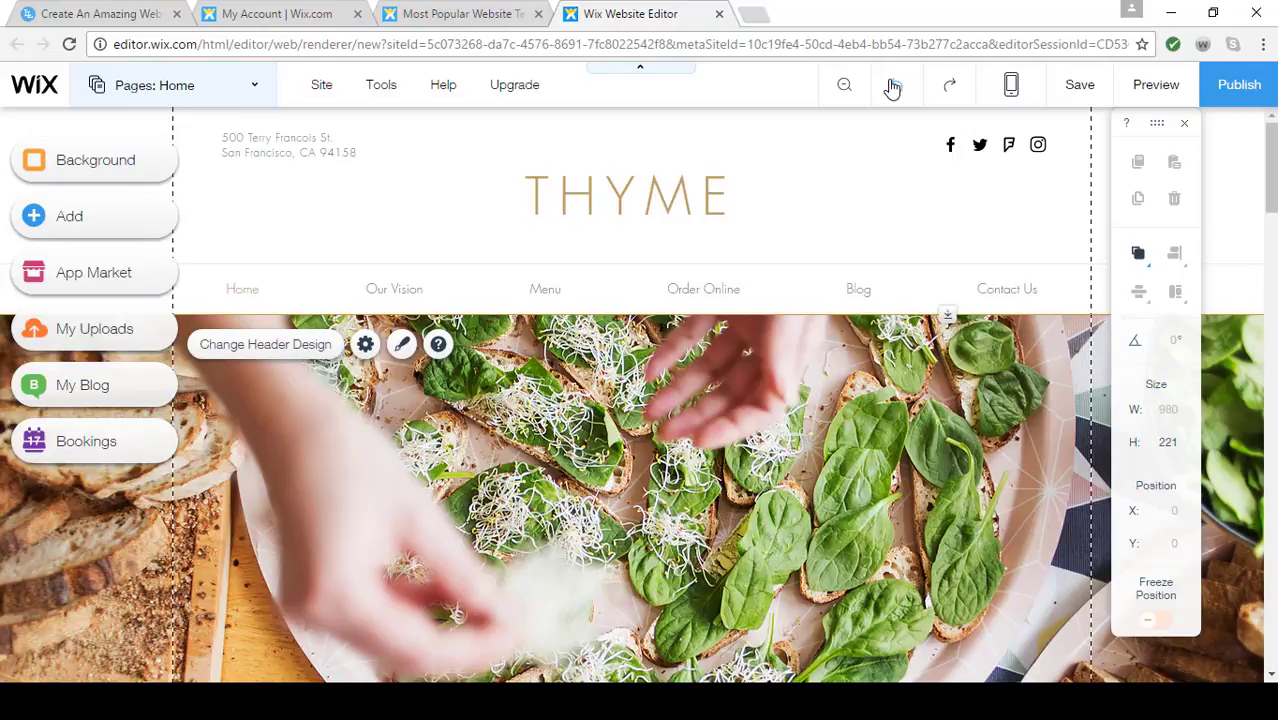
{"action": "left_click", "coordinate": [675, 196]}
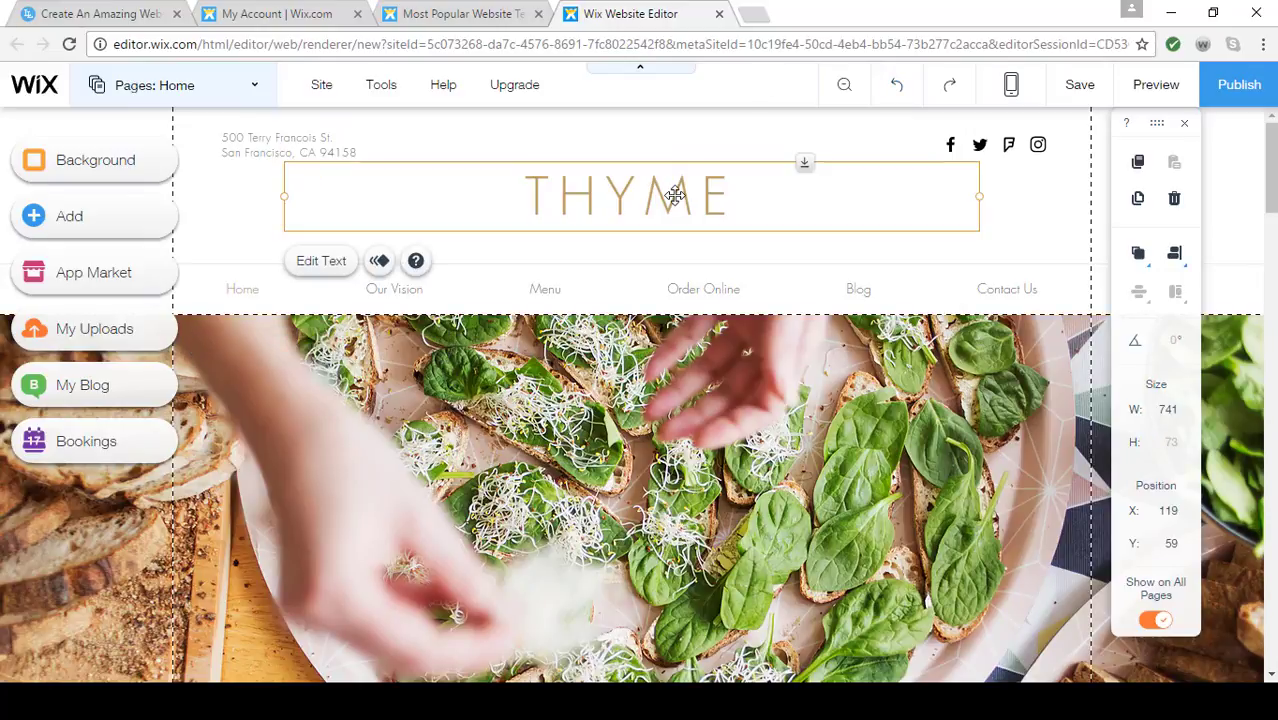
{"action": "left_click", "coordinate": [321, 262]}
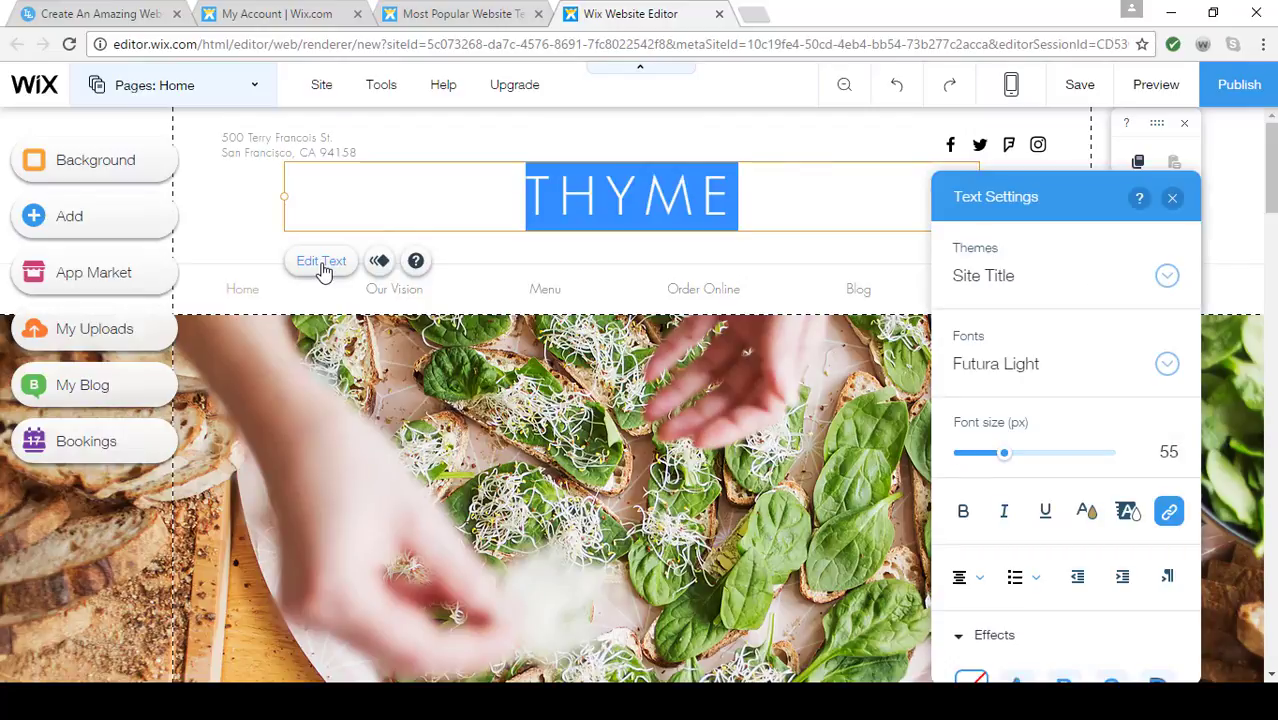
{"action": "type", "text": "Splendid Ca"}
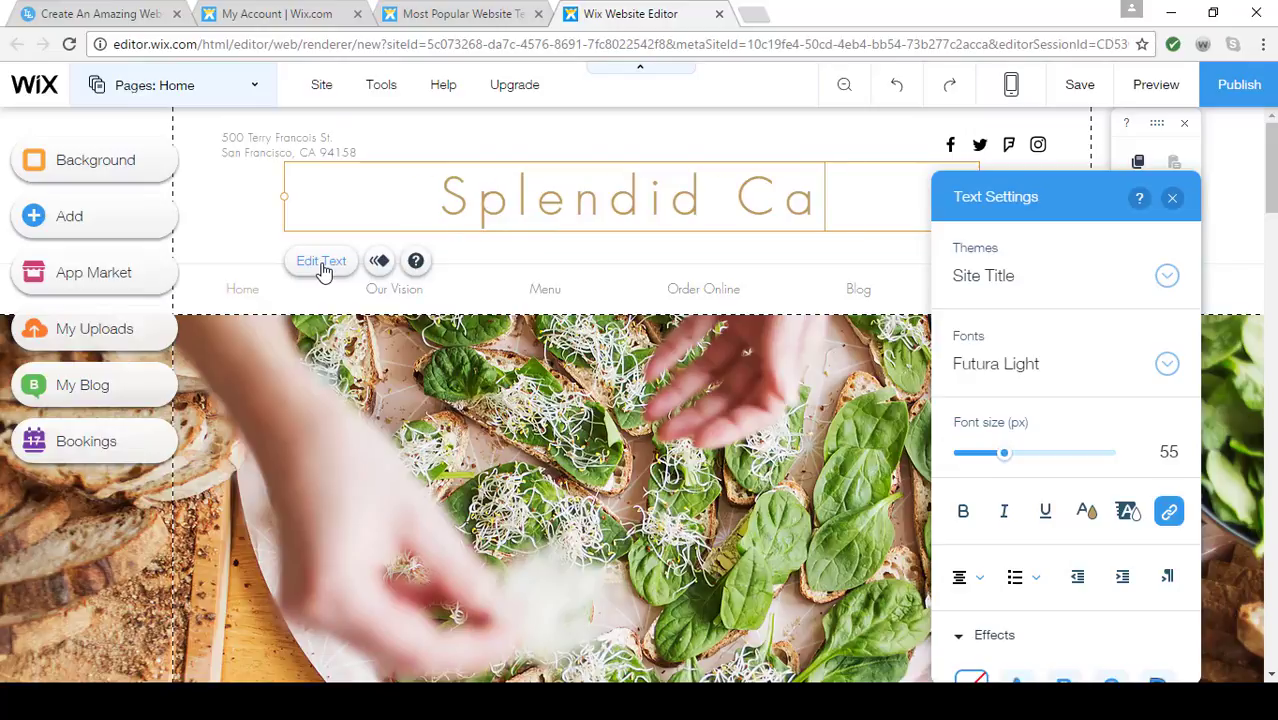
{"action": "type", "text": "fe"}
Change the font of the whole "Splendid Cafe" title to Libre Baskerville
{"action": "double_click", "coordinate": [852, 206]}
{"action": "key", "text": "ctrl+a"}
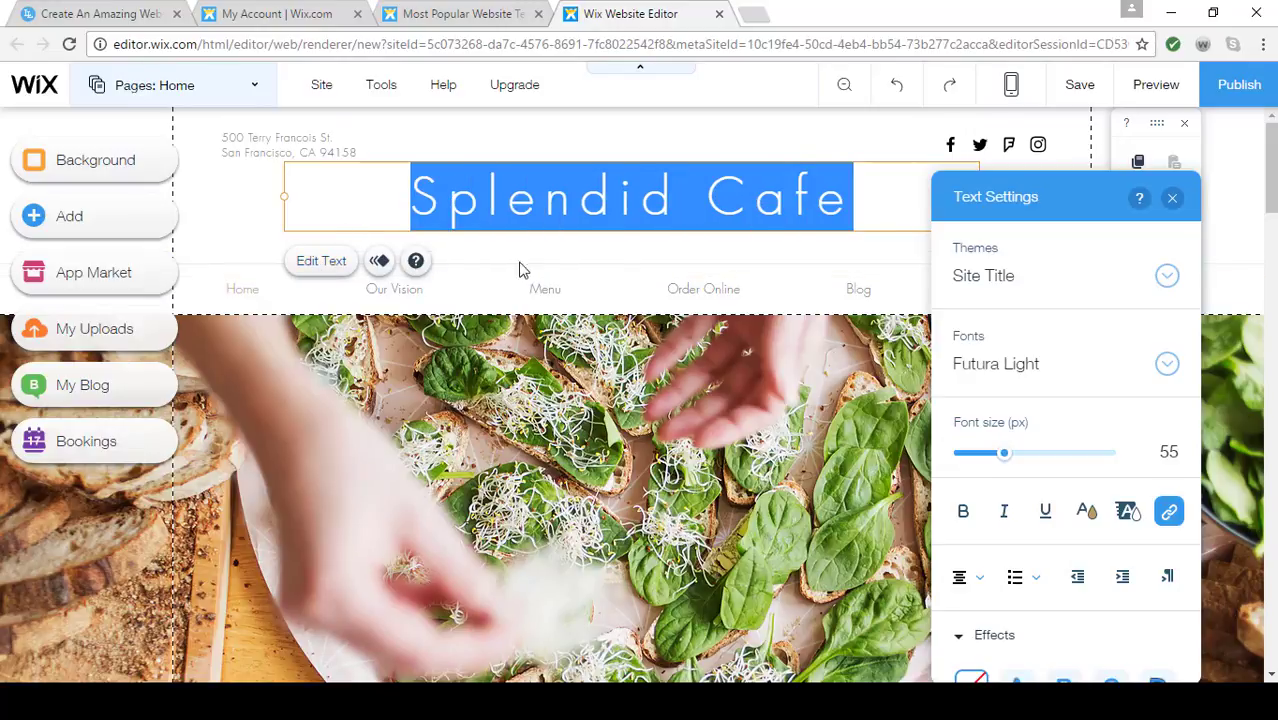
{"action": "left_click", "coordinate": [1167, 365]}
{"action": "scroll", "coordinate": [1121, 466], "scroll_direction": "down", "scroll_amount": 5}
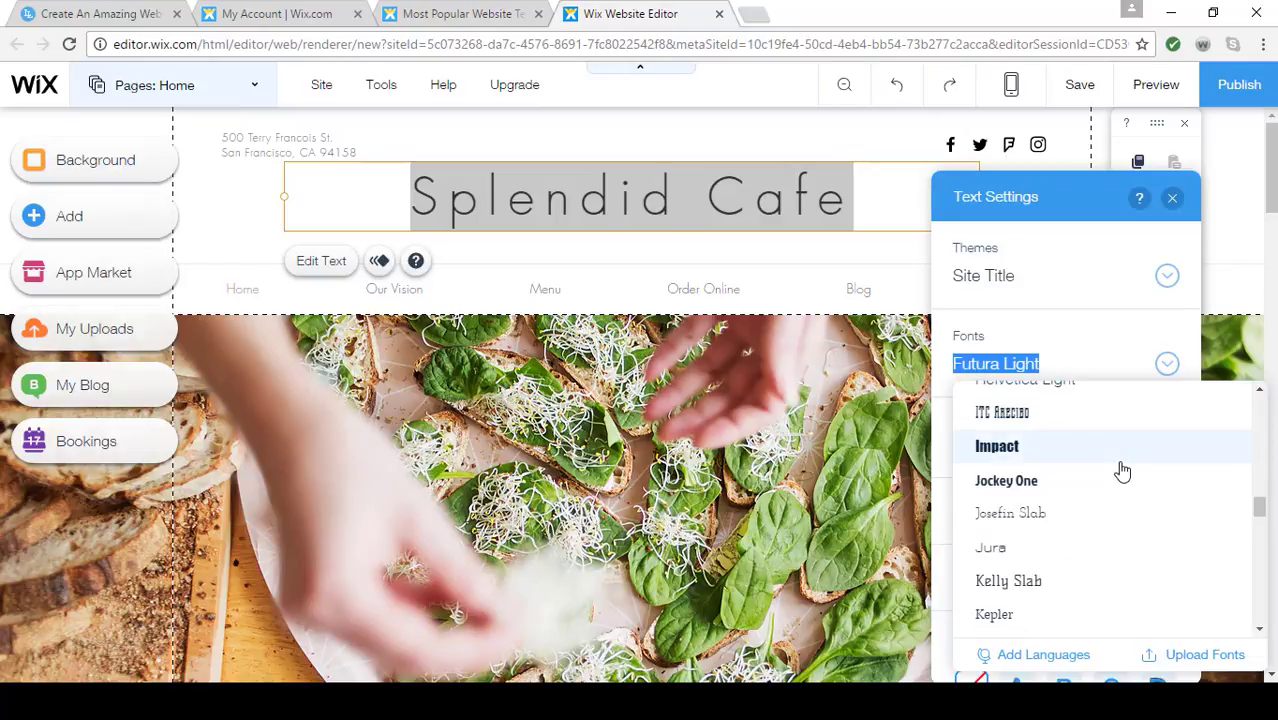
{"action": "scroll", "coordinate": [1121, 468], "scroll_direction": "down", "scroll_amount": 2}
{"action": "scroll", "coordinate": [1121, 468], "scroll_direction": "up", "scroll_amount": 1}
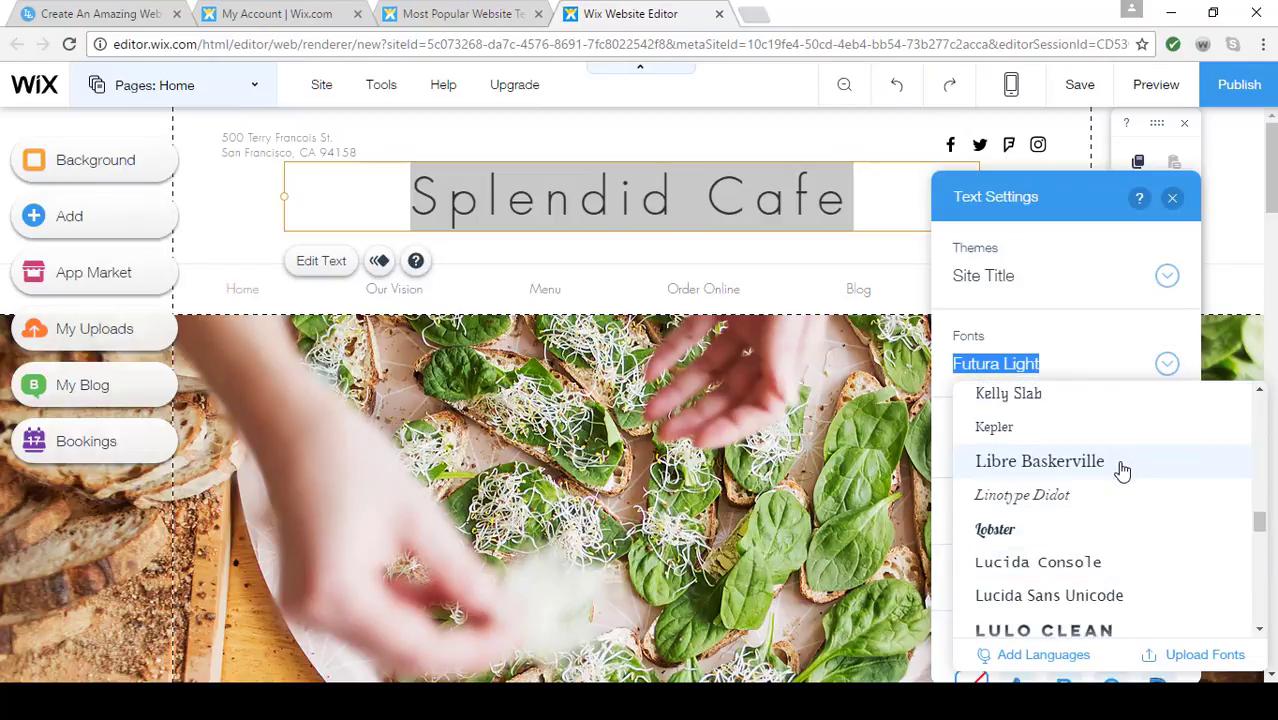
{"action": "left_click", "coordinate": [1068, 462]}
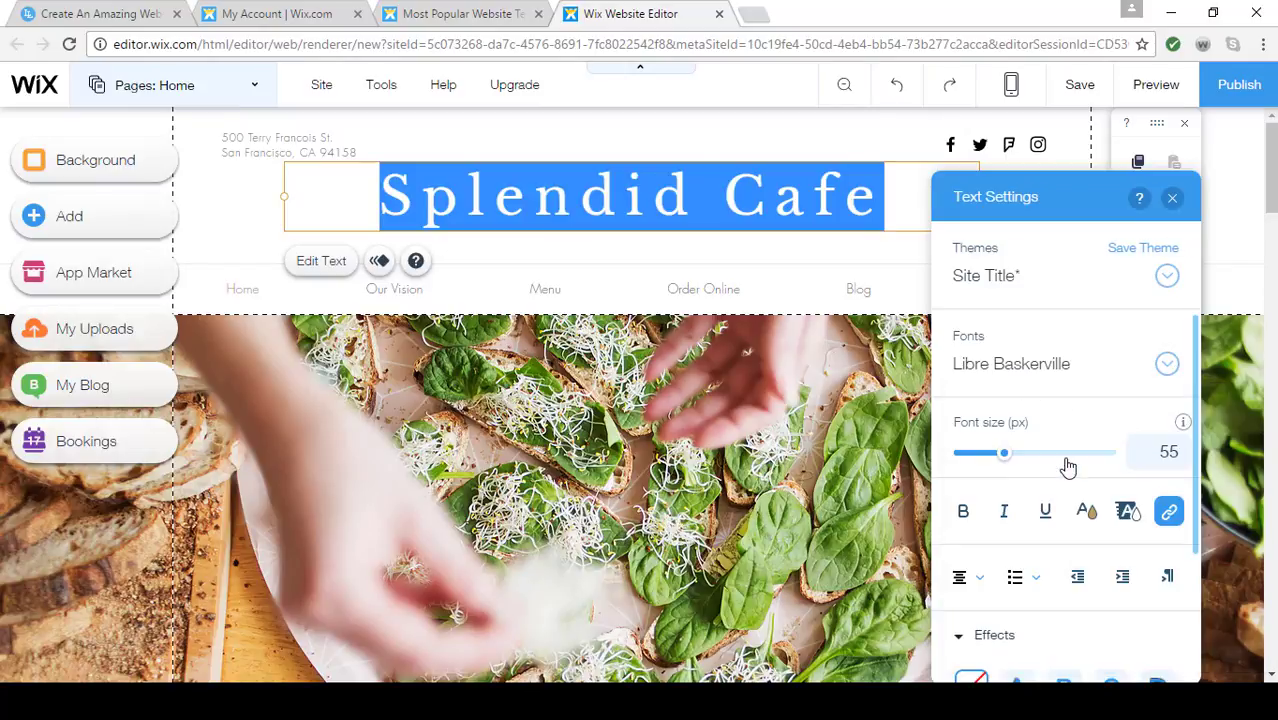
Set the site title's font size to 60 px, look at its text colour choices, and finish editing the title
{"action": "mouse_move", "coordinate": [1004, 456]}
{"action": "left_mouse_down"}
{"action": "mouse_move", "coordinate": [1035, 474]}
{"action": "mouse_move", "coordinate": [1010, 460]}
{"action": "left_mouse_up"}
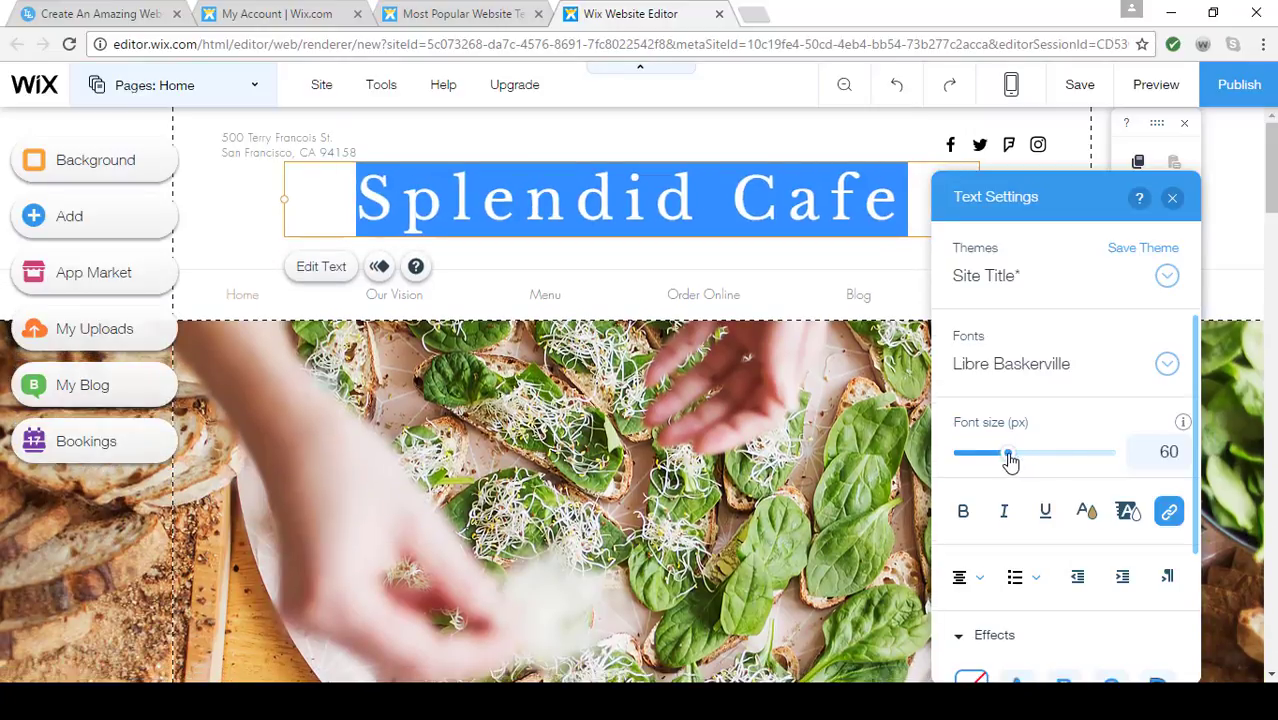
{"action": "left_click", "coordinate": [1085, 513]}
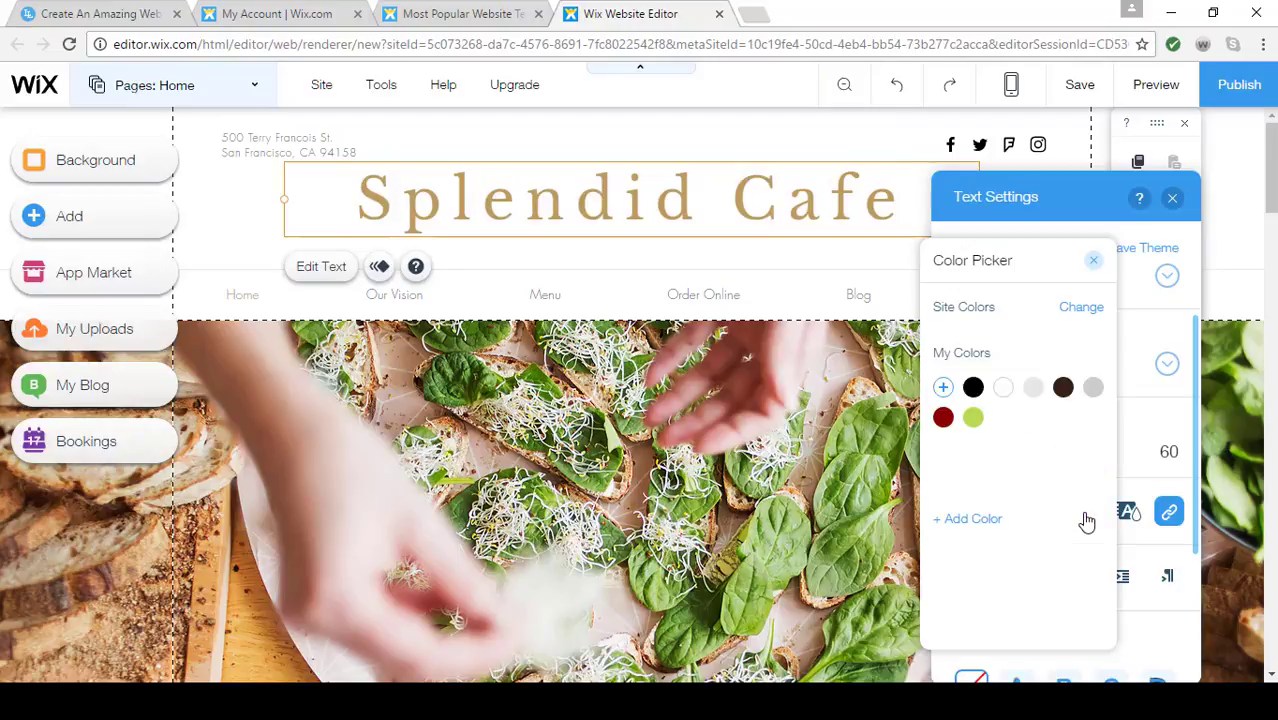
{"action": "left_click", "coordinate": [1094, 262]}
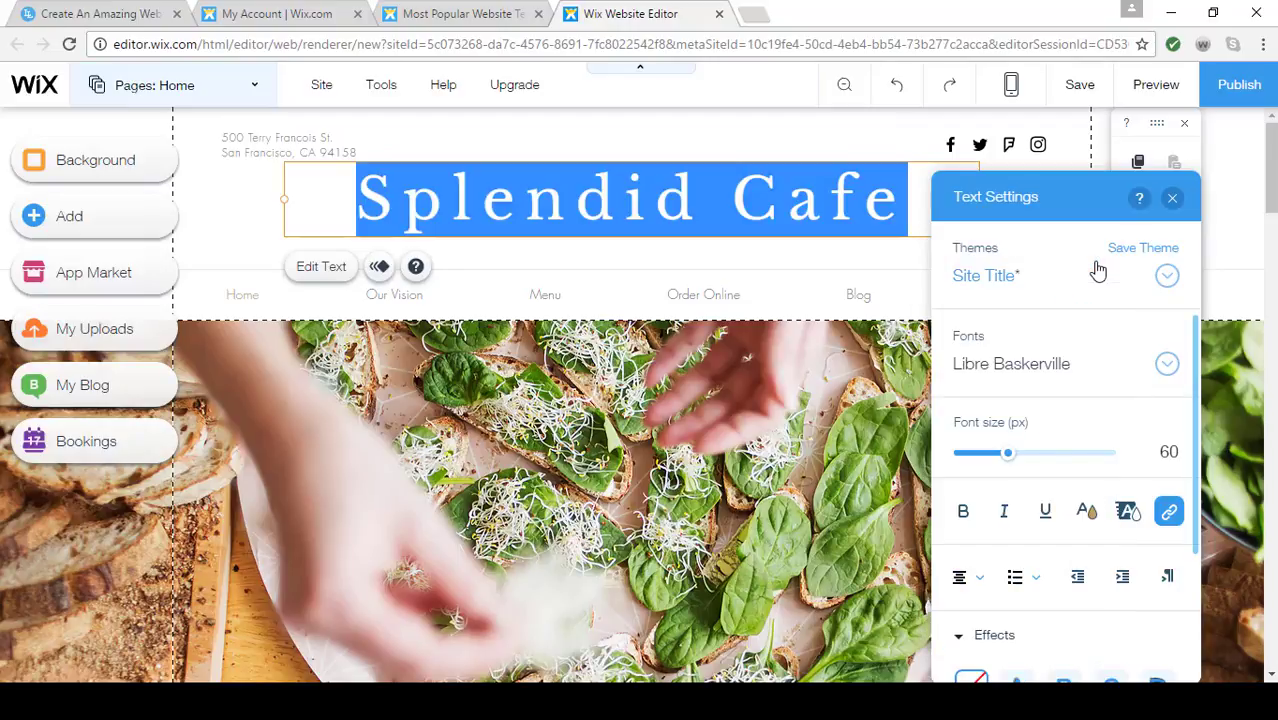
{"action": "left_click", "coordinate": [1171, 200]}
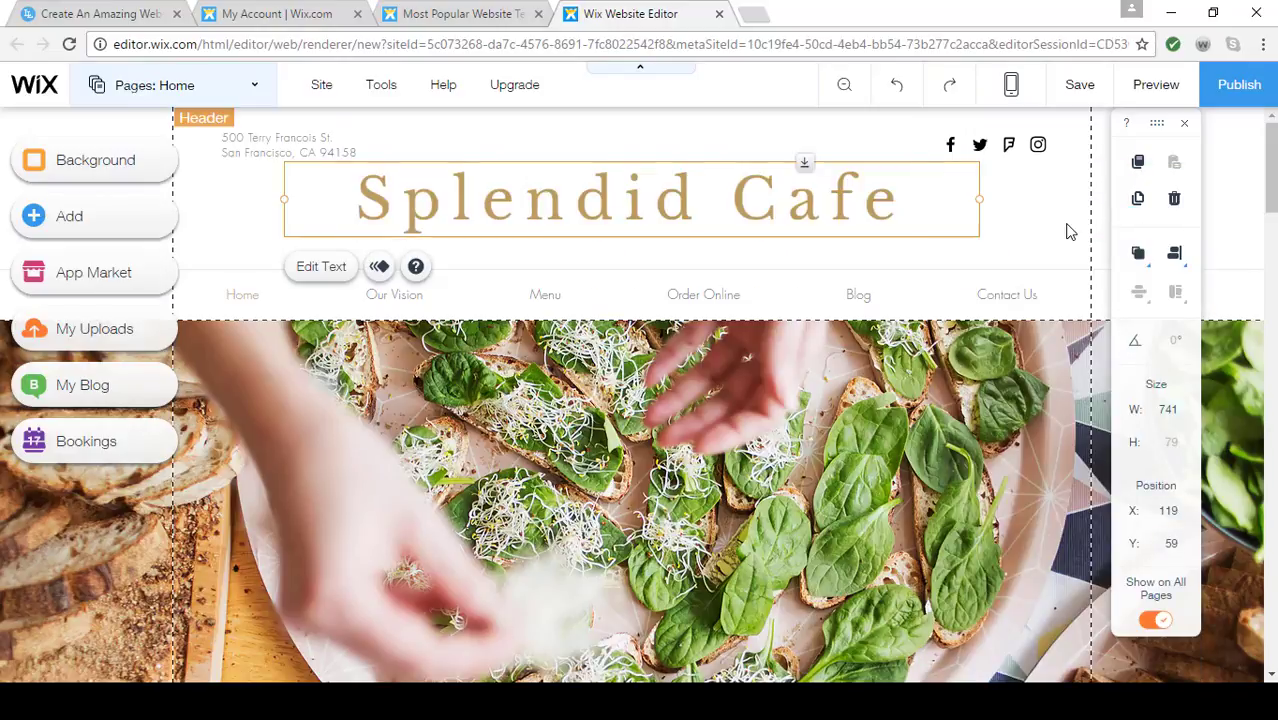
{"action": "left_click", "coordinate": [1070, 230]}
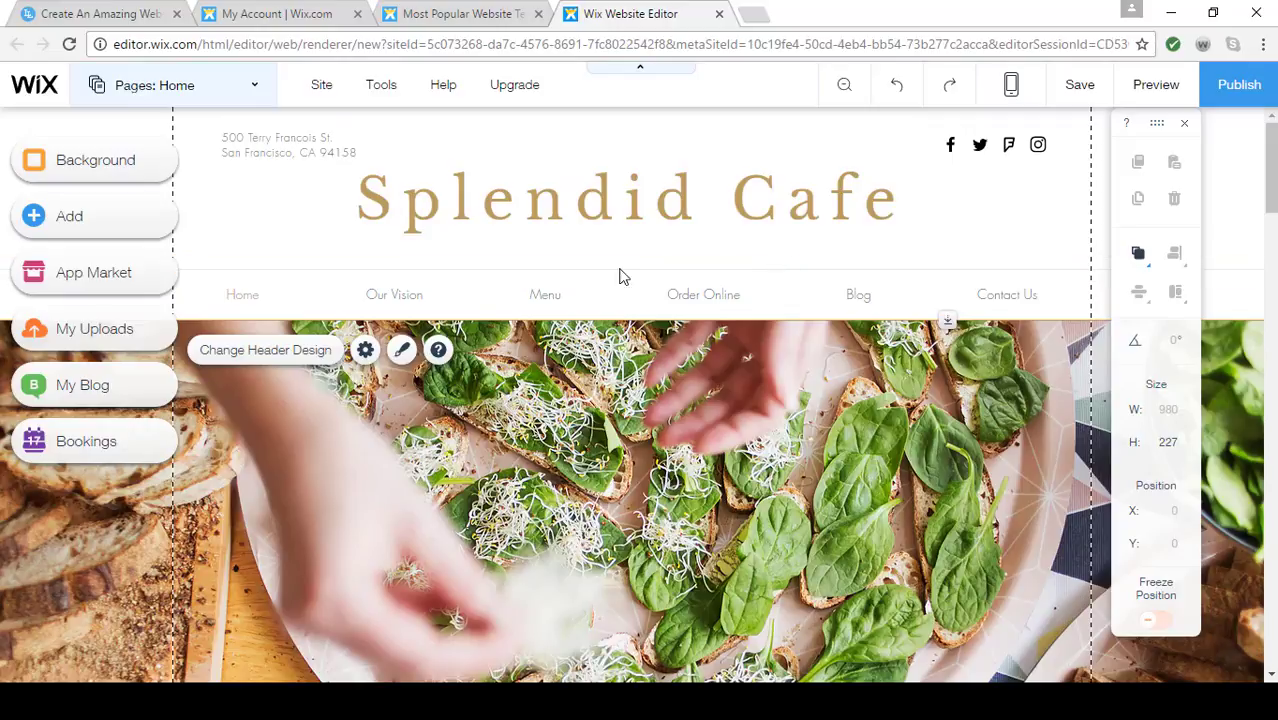
Add a Beautiful Title text element to the header, just below the site title
{"action": "left_click", "coordinate": [45, 218]}
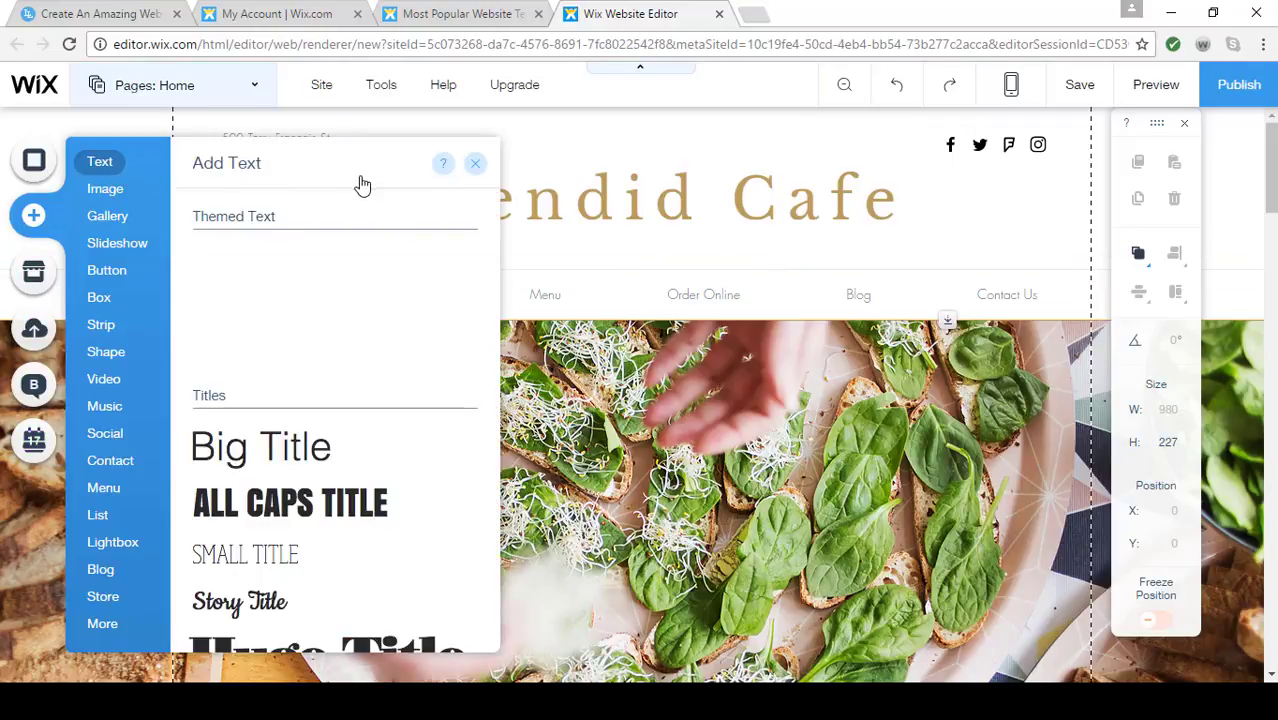
{"action": "scroll", "coordinate": [352, 485], "scroll_direction": "down", "scroll_amount": 2}
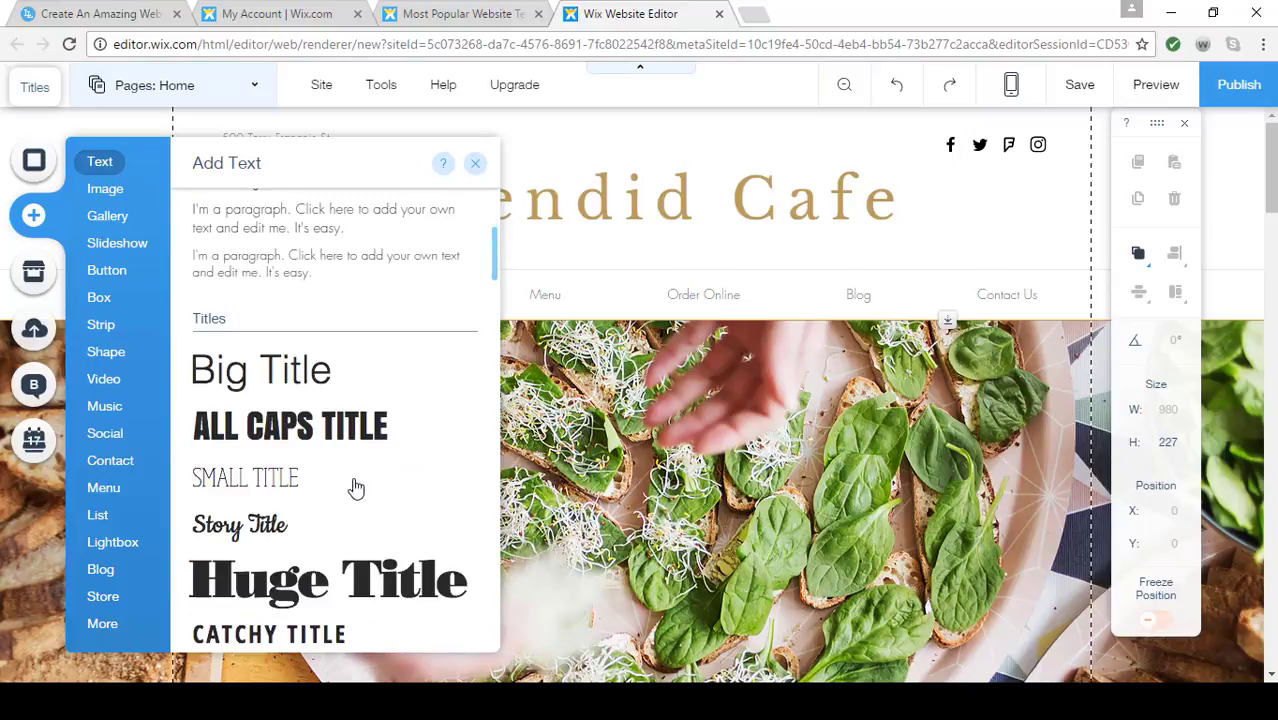
{"action": "scroll", "coordinate": [355, 487], "scroll_direction": "down", "scroll_amount": 3}
{"action": "left_click_drag", "start_coordinate": [399, 448], "coordinate": [683, 250]}
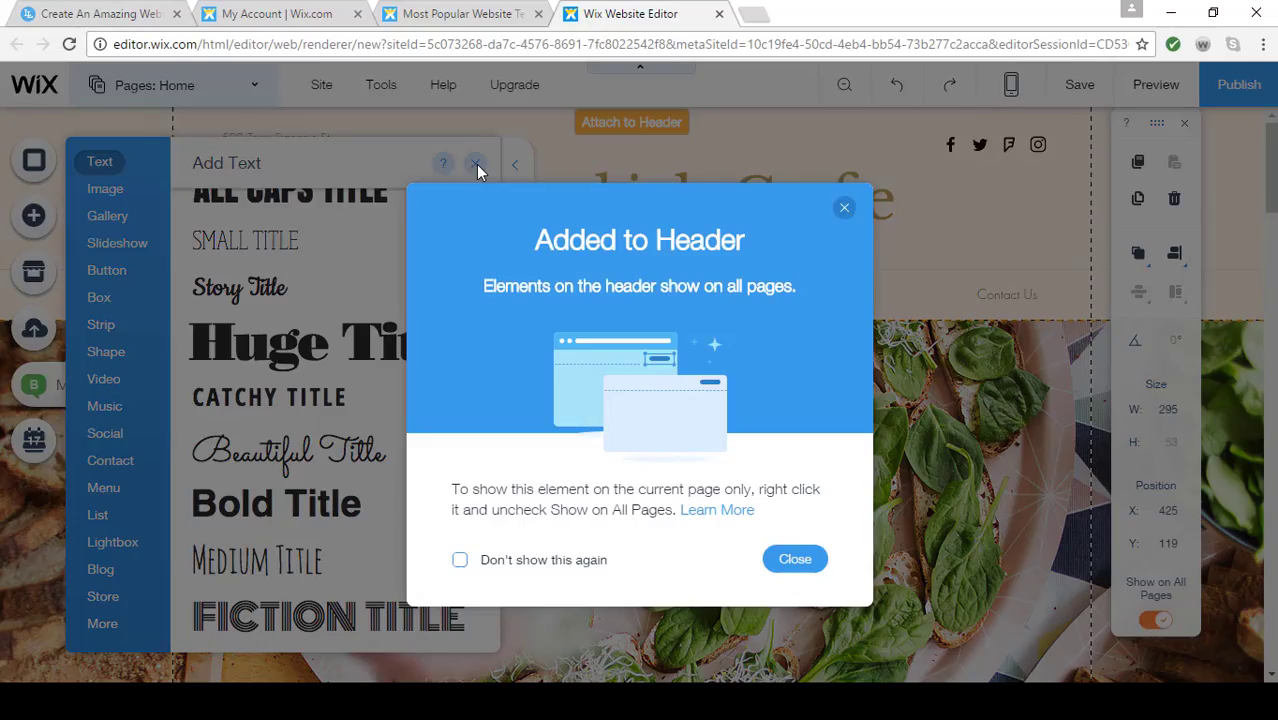
{"action": "left_click", "coordinate": [478, 172]}
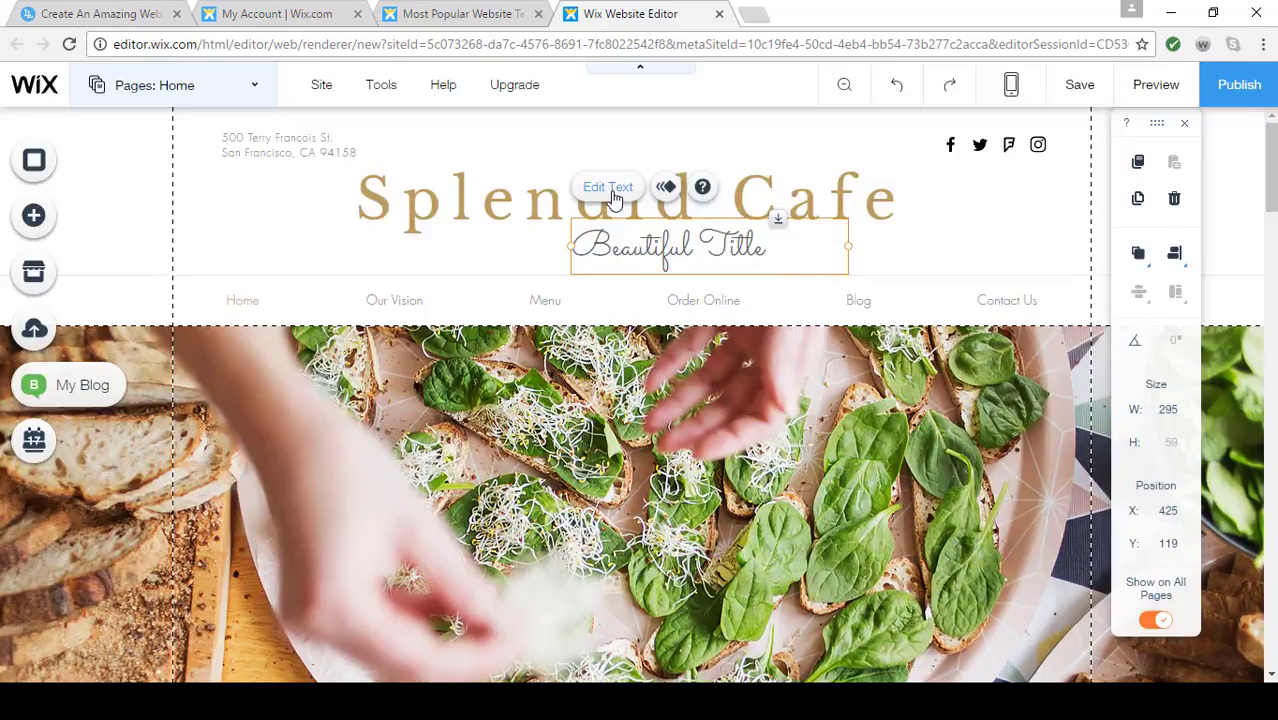
Replace the new text element's wording with the tagline "Sit, Sip, and Enjoy!"
{"action": "left_click", "coordinate": [608, 187]}
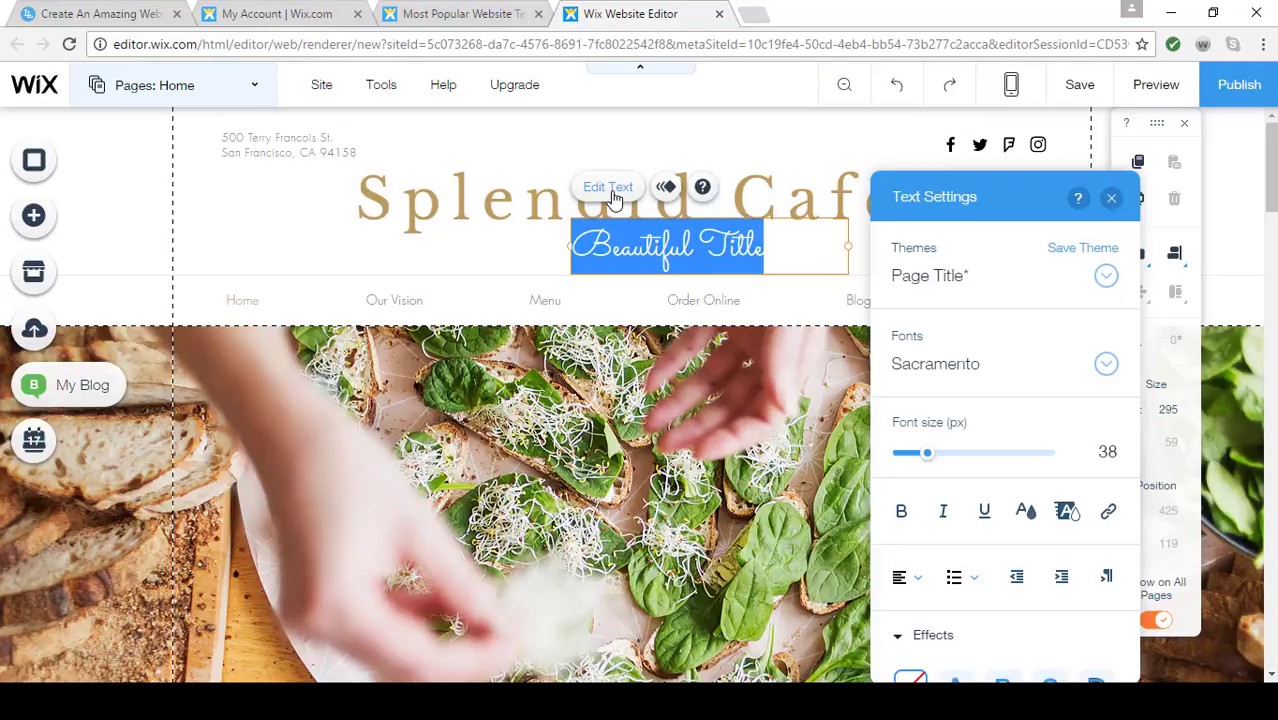
{"action": "key", "text": "BackSpace"}
{"action": "key", "text": "BackSpace"}
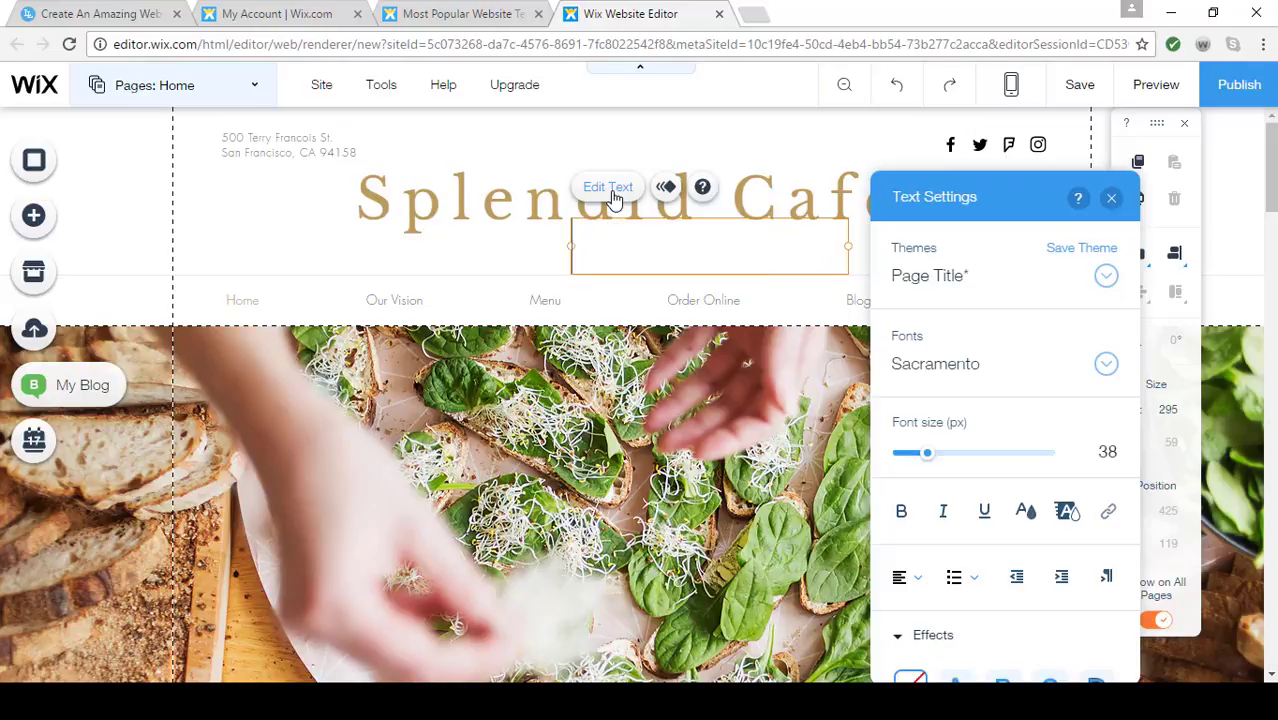
{"action": "type", "text": "Sit"}
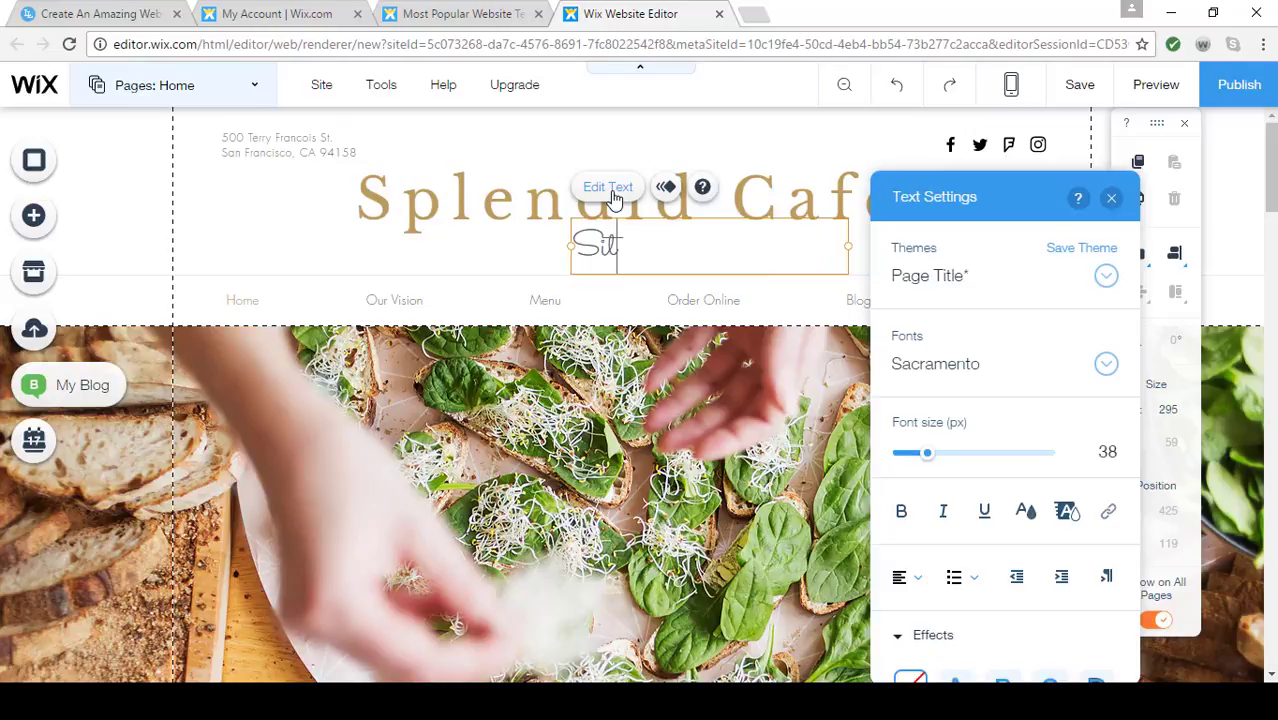
{"action": "type", "text": ", Sip,"}
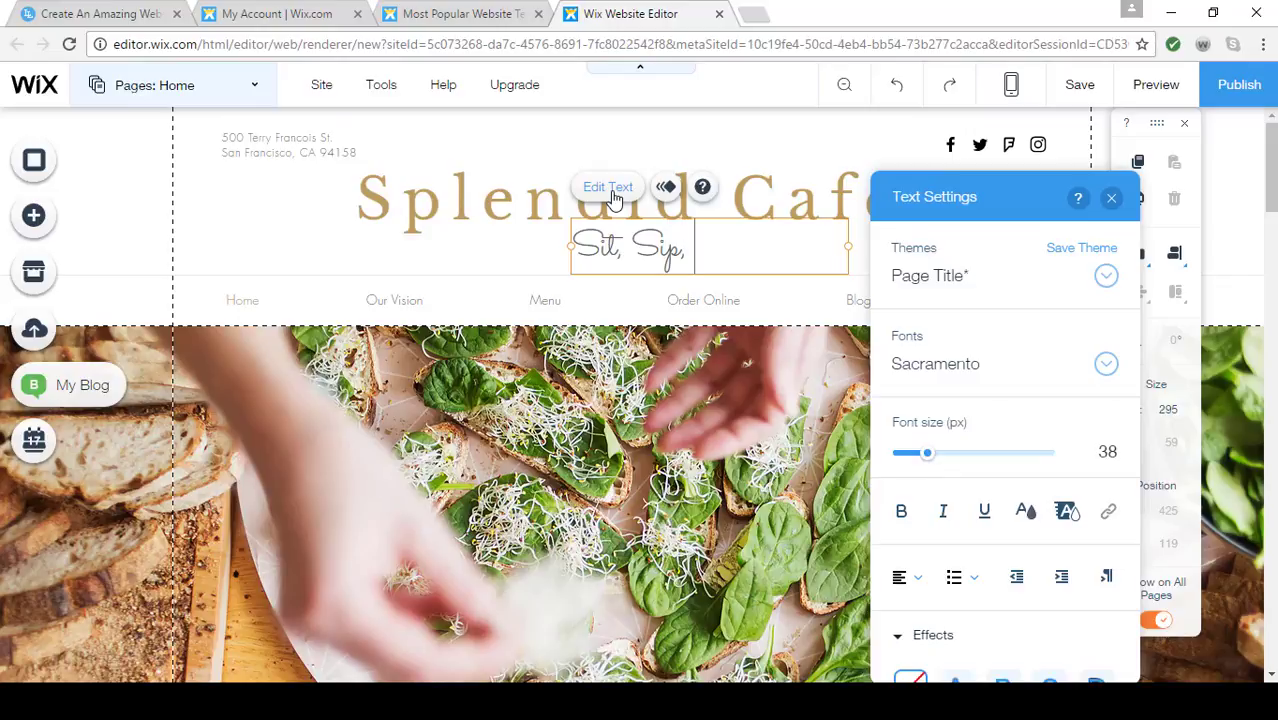
{"action": "type", "text": " and Enjoy!"}
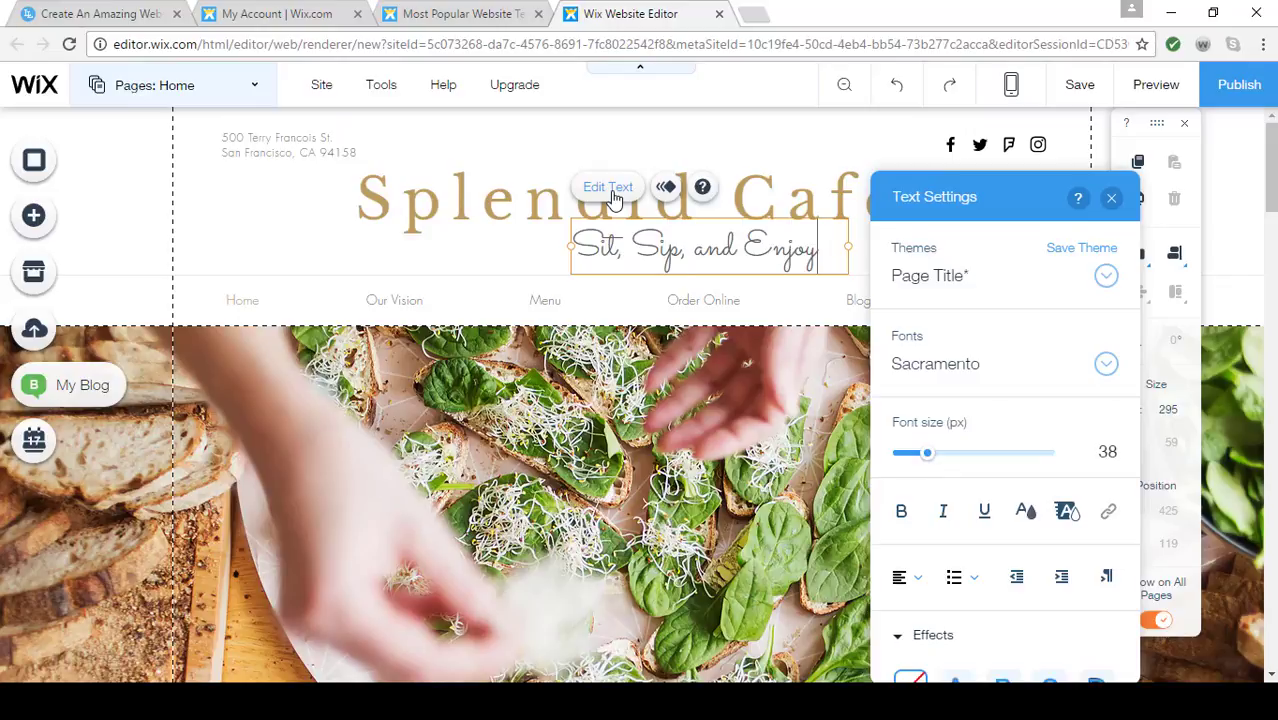
{"action": "left_click", "coordinate": [863, 152]}
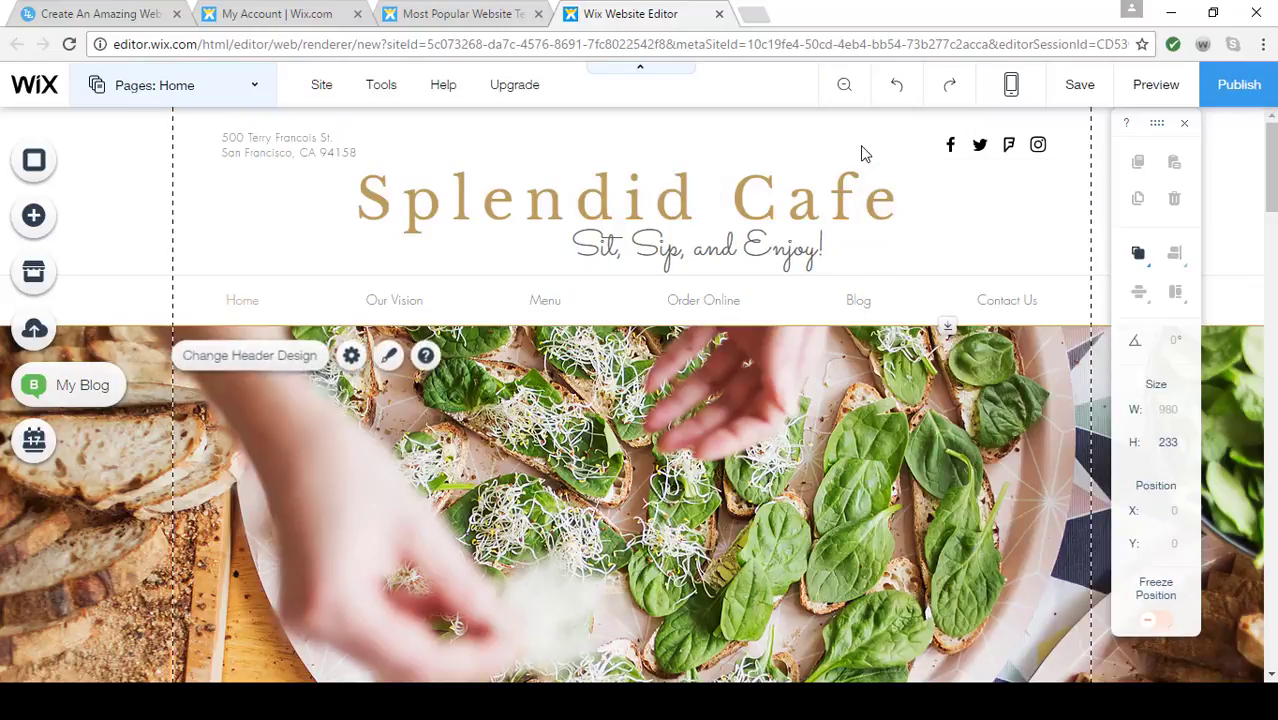
Center the tagline horizontally in the header and move it down to about Y 141, clear of the site title
{"action": "left_click", "coordinate": [698, 250]}
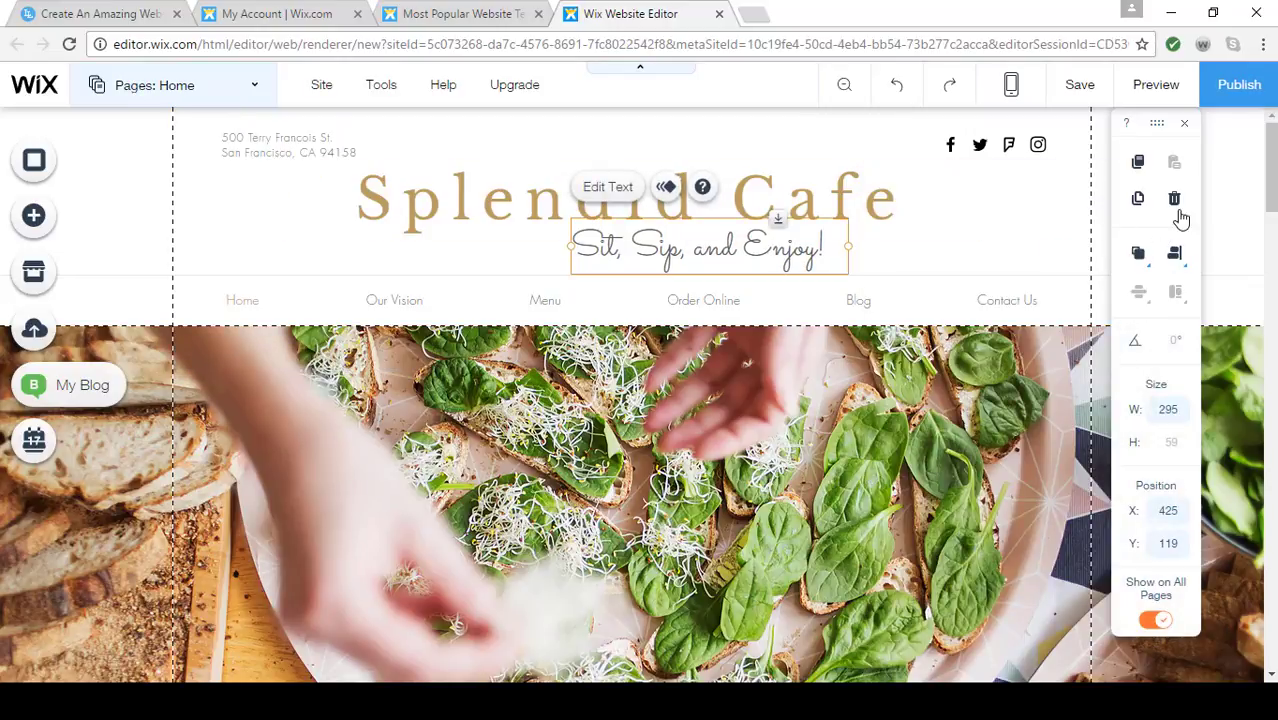
{"action": "left_click", "coordinate": [1175, 258]}
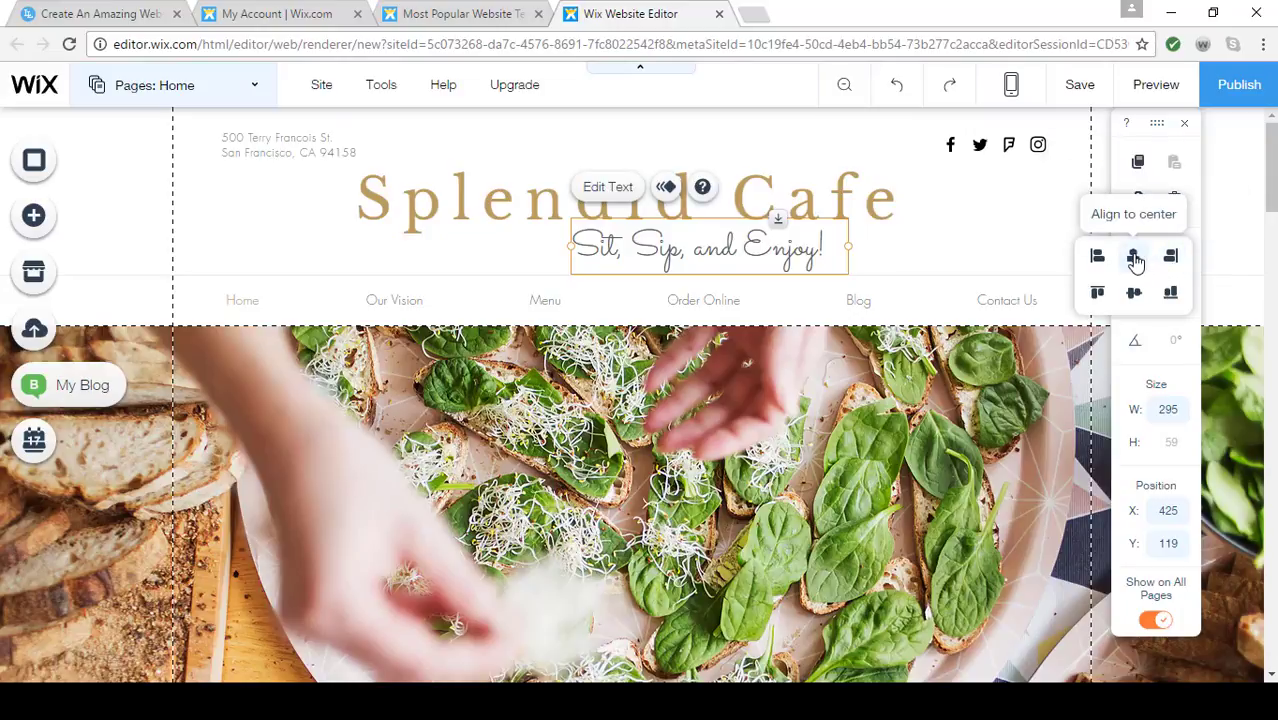
{"action": "left_click", "coordinate": [1134, 259]}
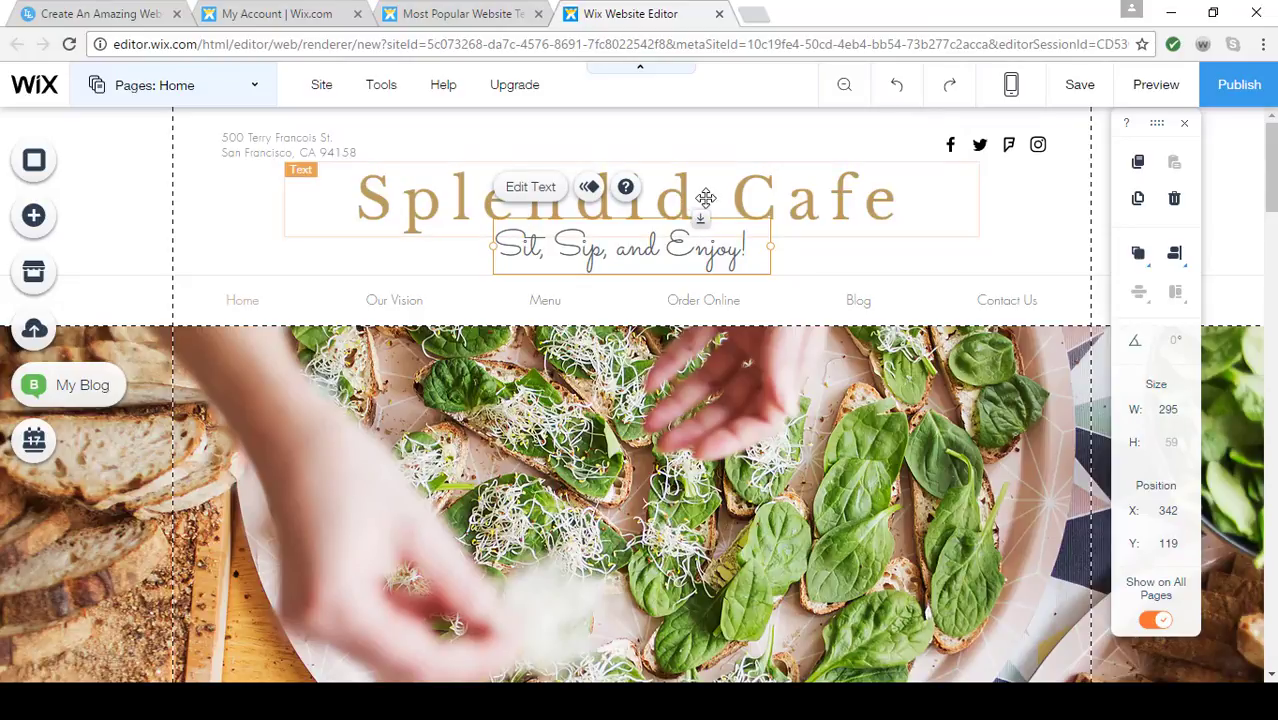
{"action": "left_click_drag", "start_coordinate": [697, 226], "coordinate": [687, 239]}
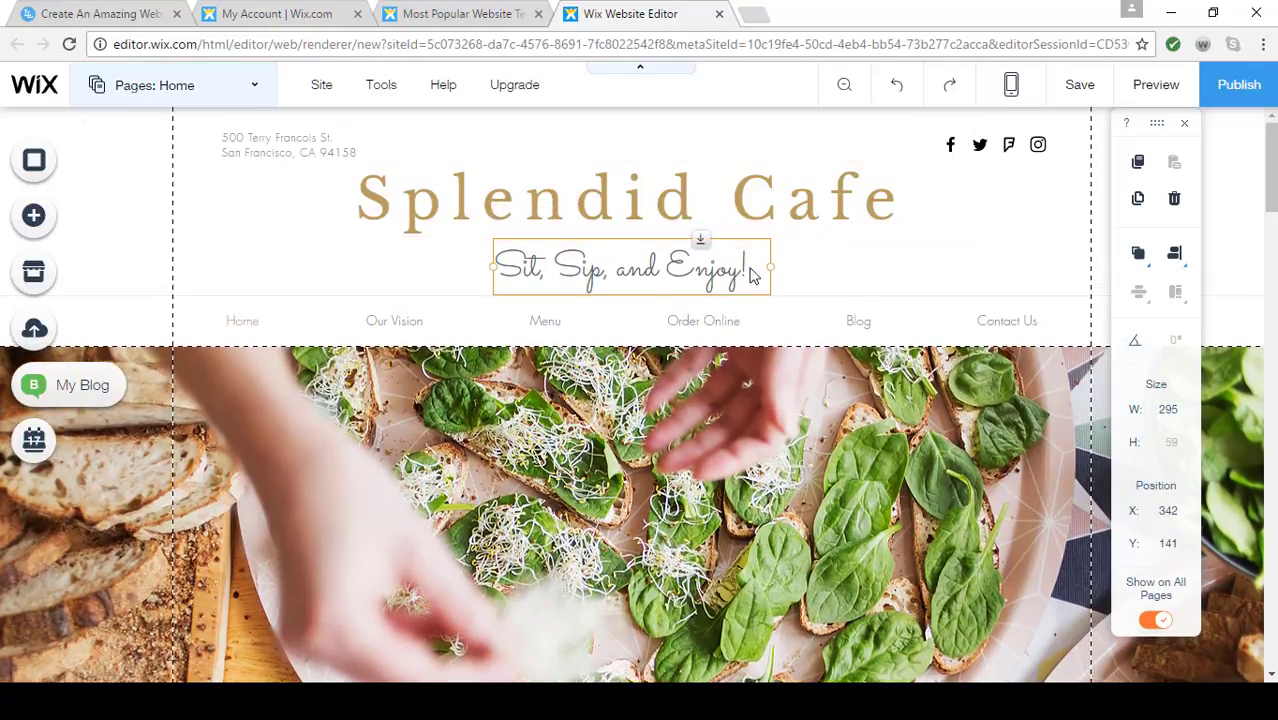
Widen the tagline's text box to about 301 px and align it to the center again
{"action": "left_click_drag", "start_coordinate": [492, 267], "coordinate": [487, 267]}
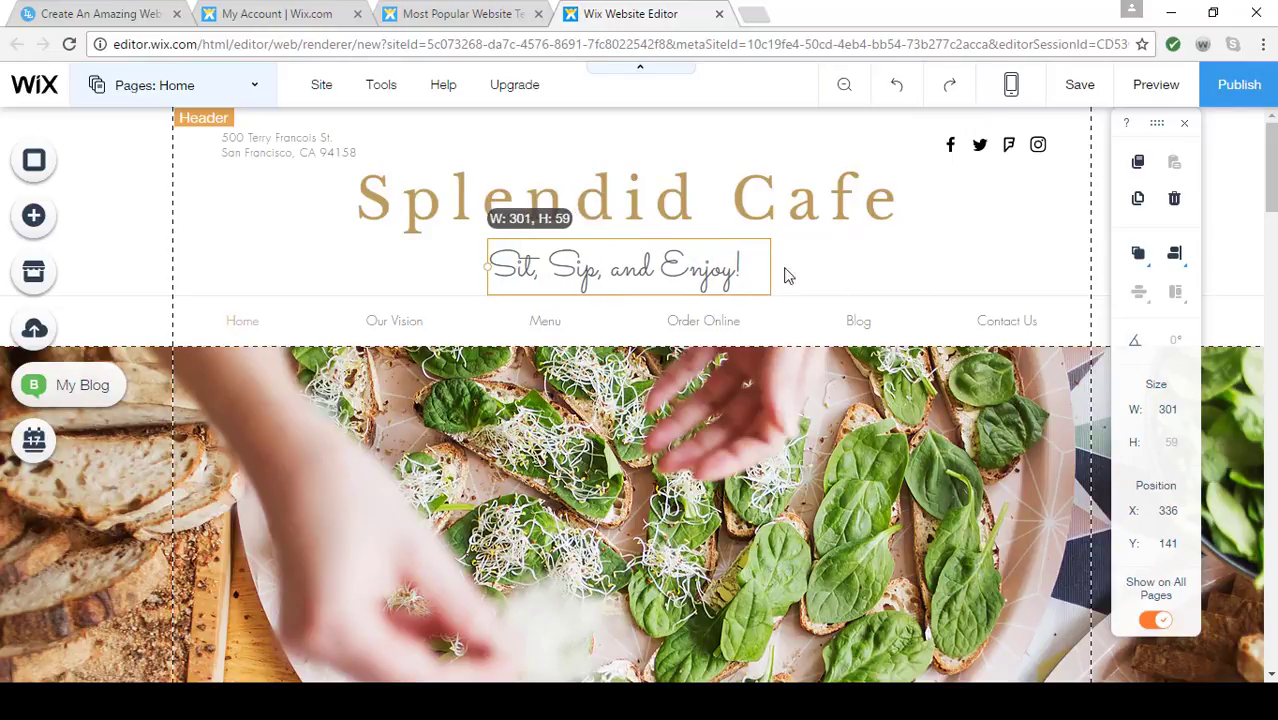
{"action": "left_click", "coordinate": [1175, 255]}
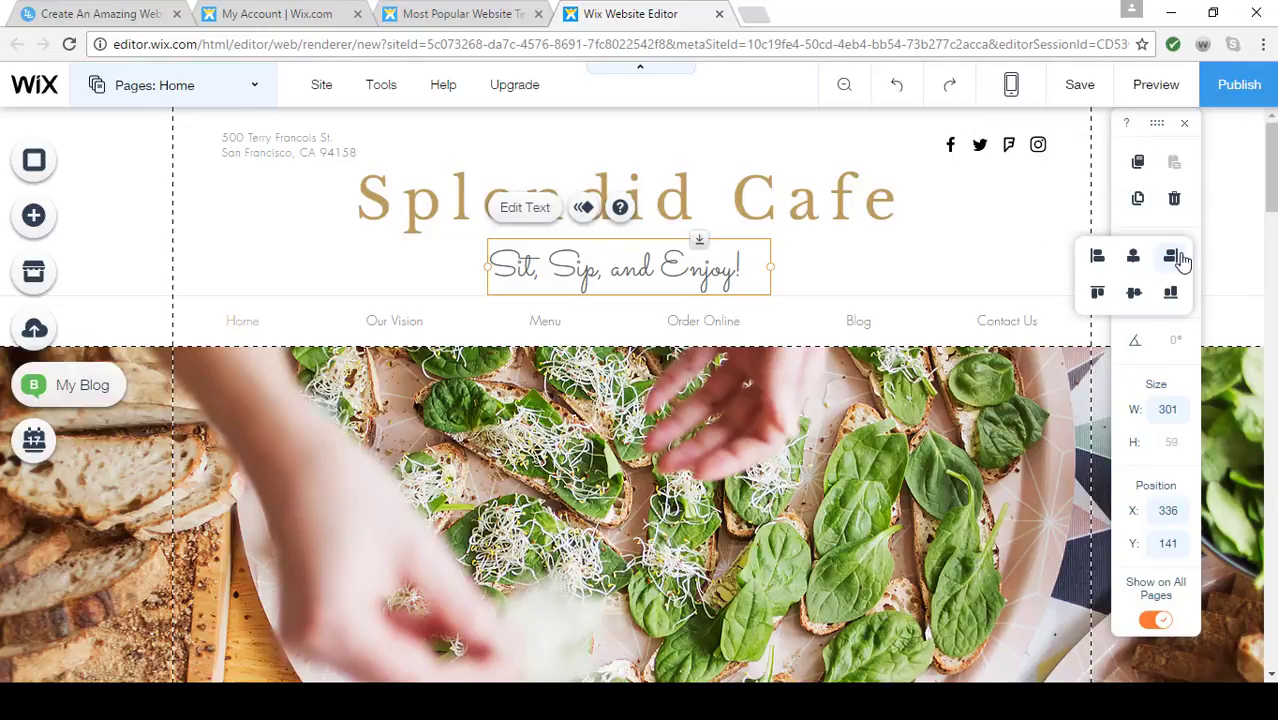
{"action": "left_click", "coordinate": [995, 258]}
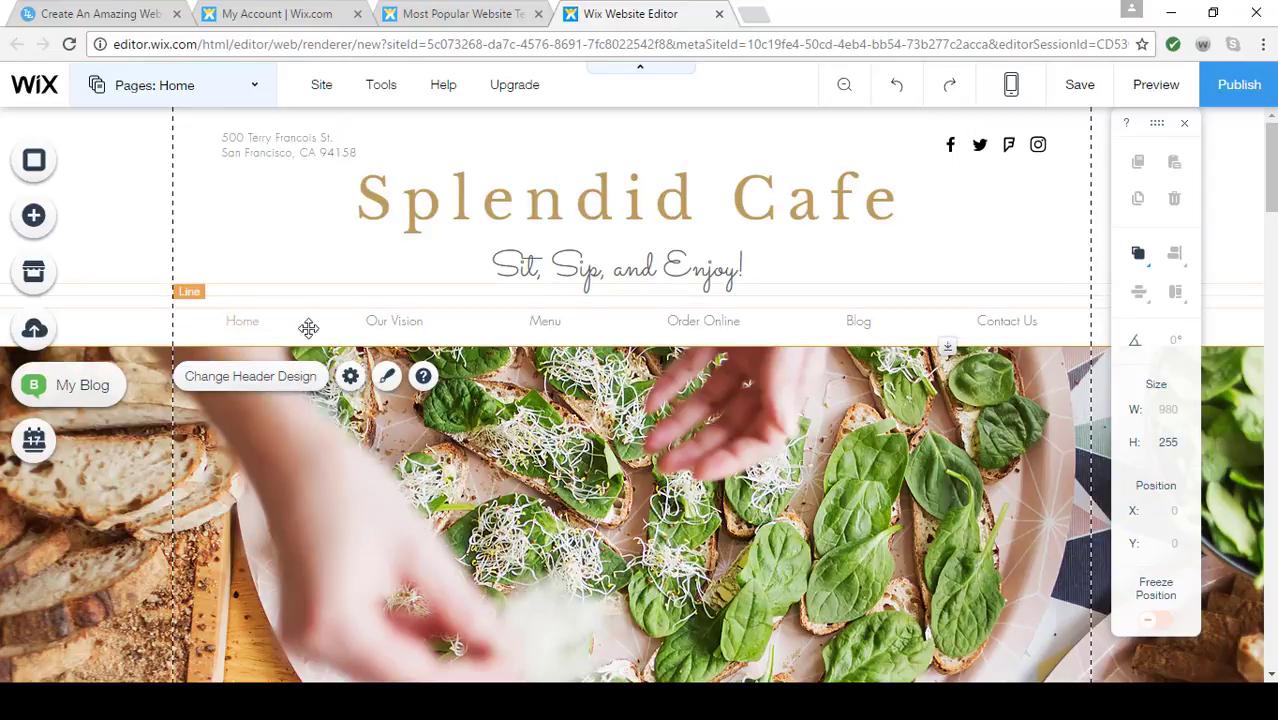
Move the header's navigation menu down to about Y 217, leaving more space below the tagline
{"action": "left_click", "coordinate": [626, 328]}
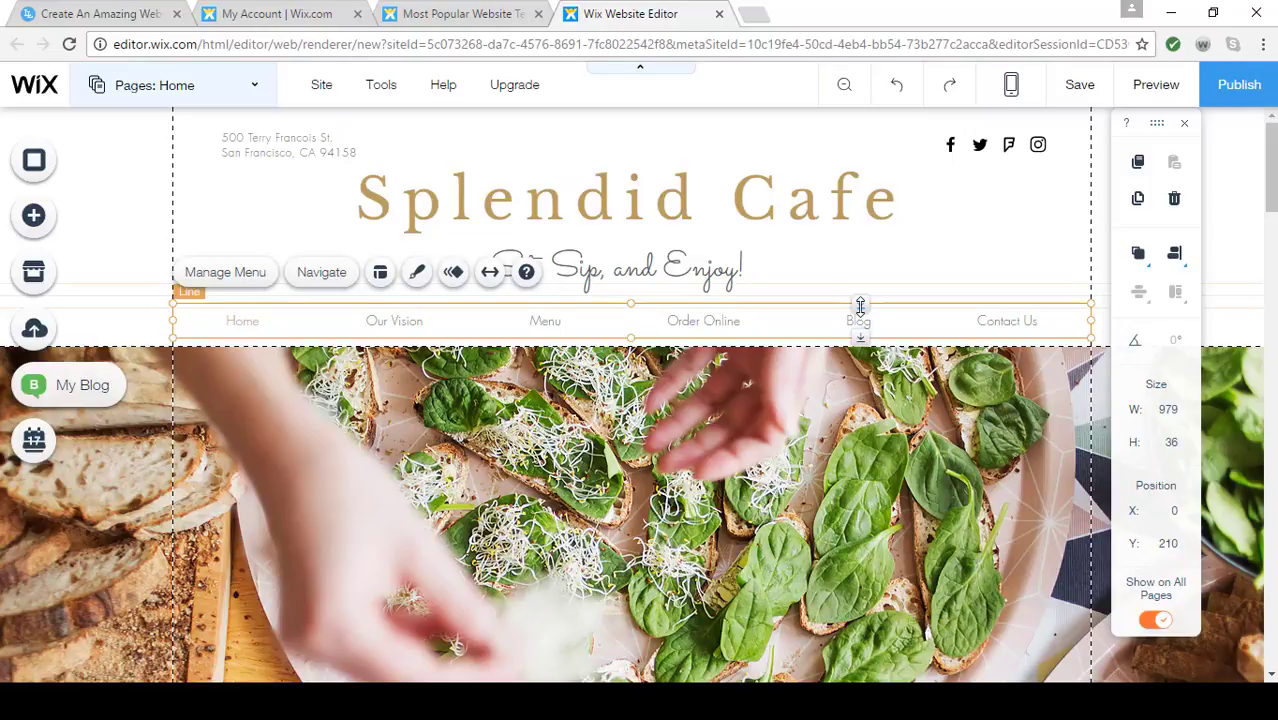
{"action": "left_click_drag", "start_coordinate": [858, 311], "coordinate": [858, 317]}
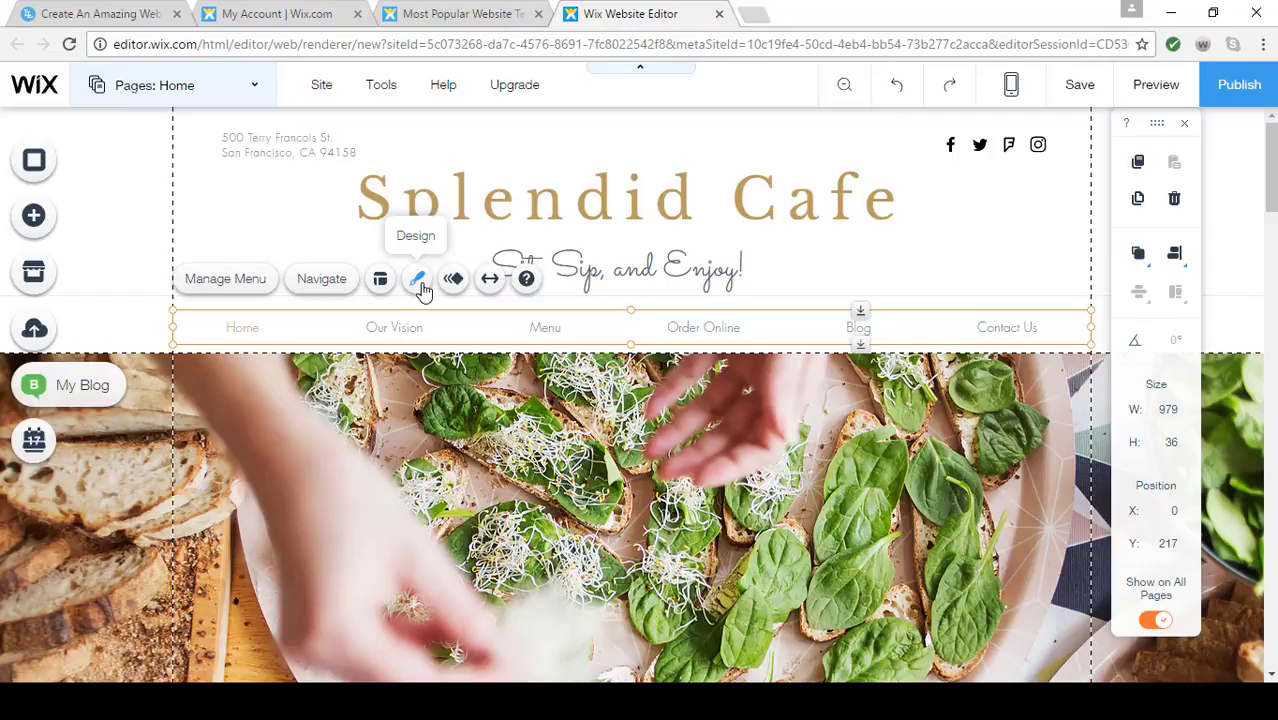
Apply the themed horizontal menu design with vertical dividers to the navigation menu and preview the site
{"action": "left_click", "coordinate": [418, 281]}
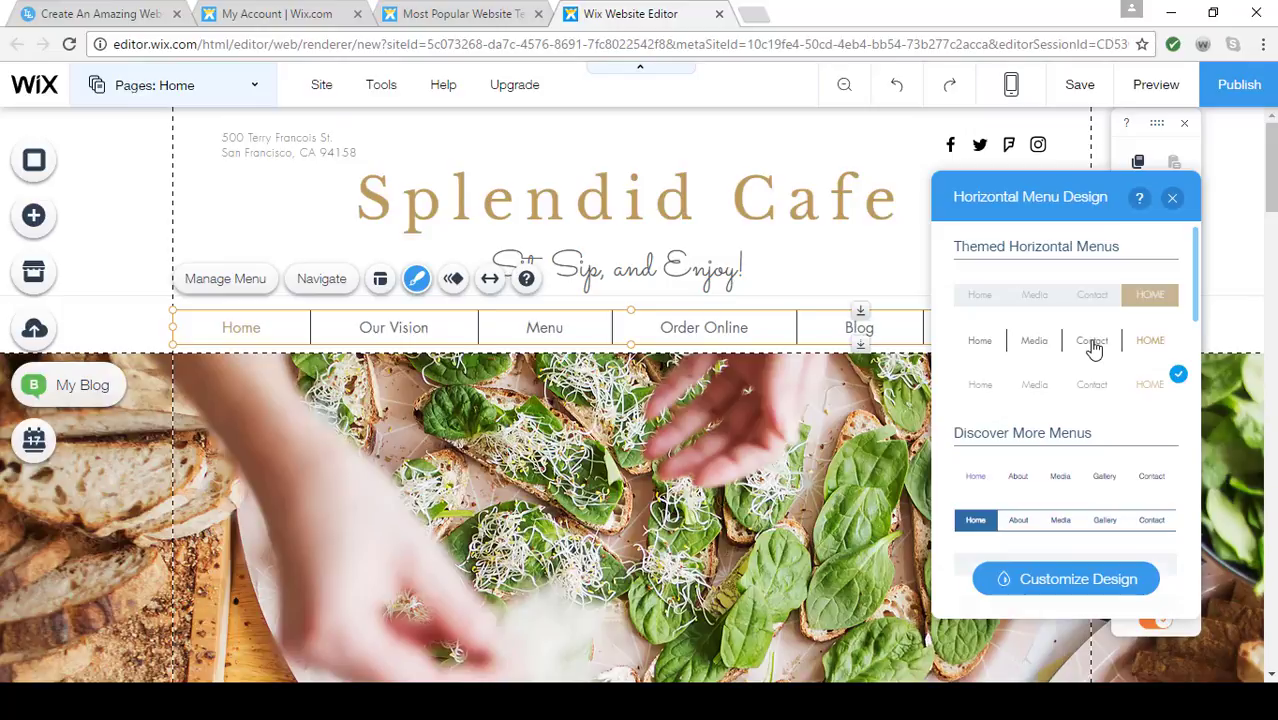
{"action": "left_click", "coordinate": [1172, 201]}
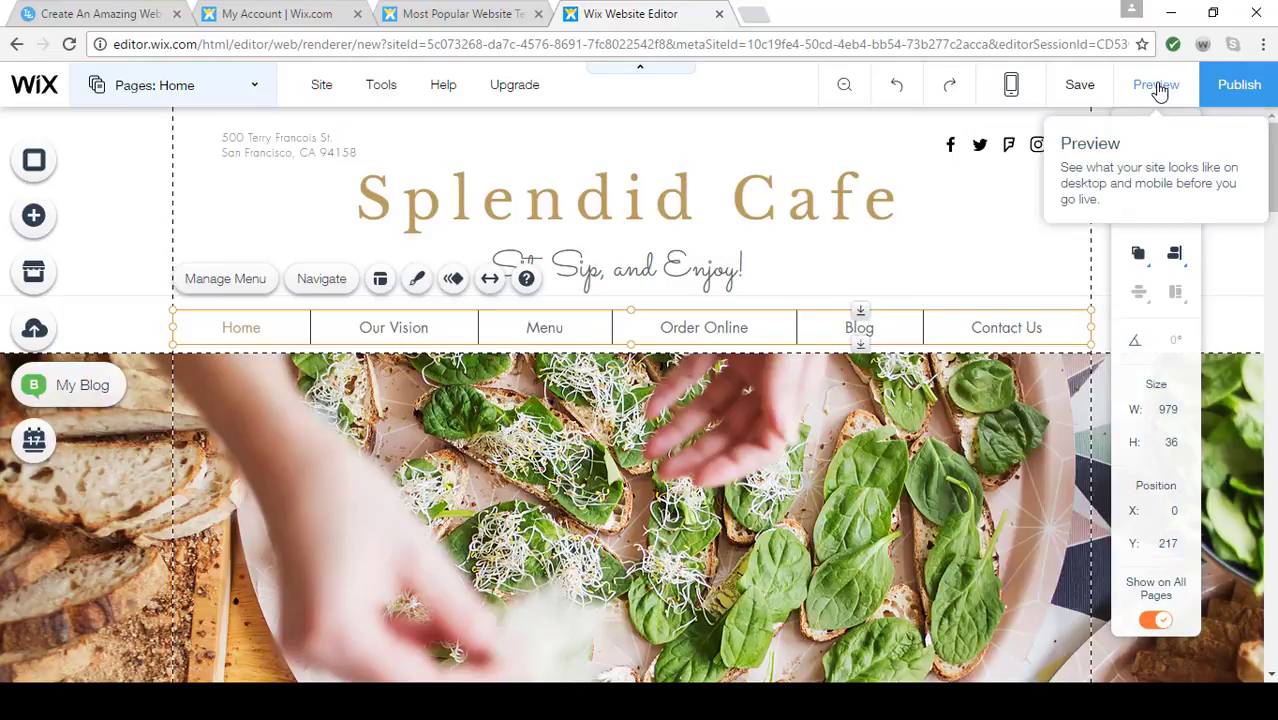
{"action": "left_click", "coordinate": [1157, 86]}
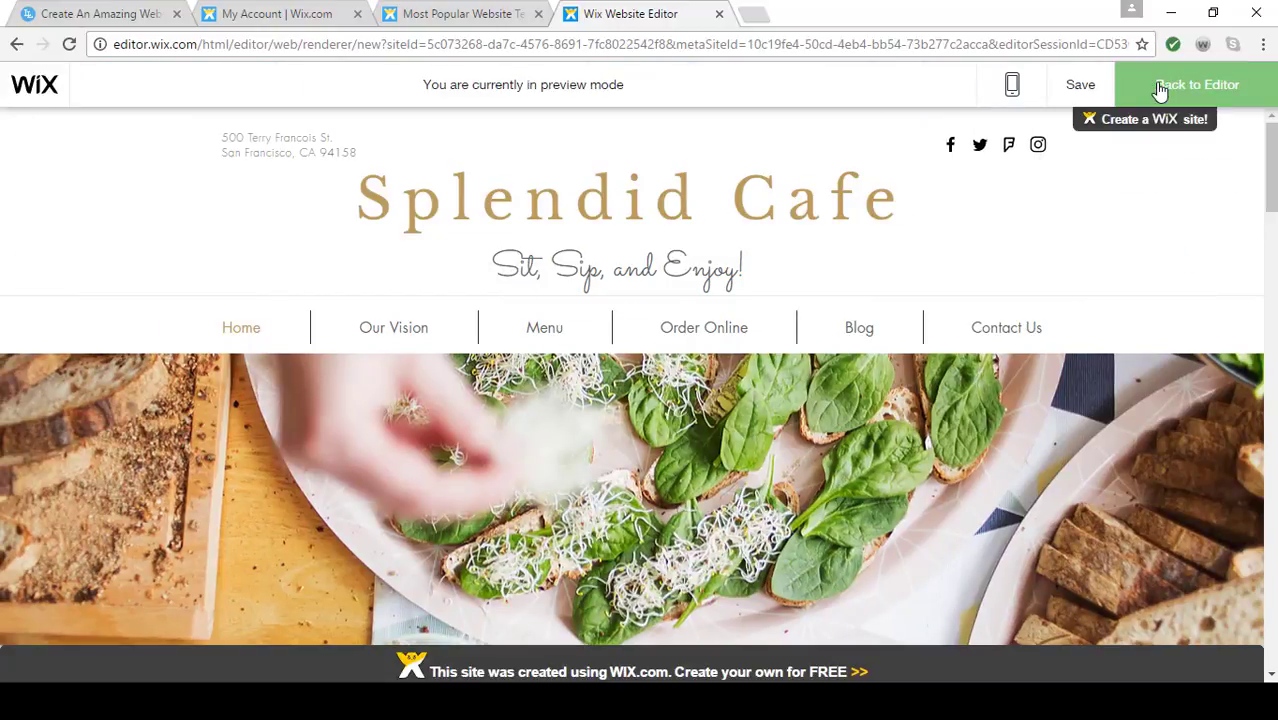
Return from preview to editing and hide the Twitter icon in the header's Restaurant Social Bar
{"action": "left_click", "coordinate": [1159, 90]}
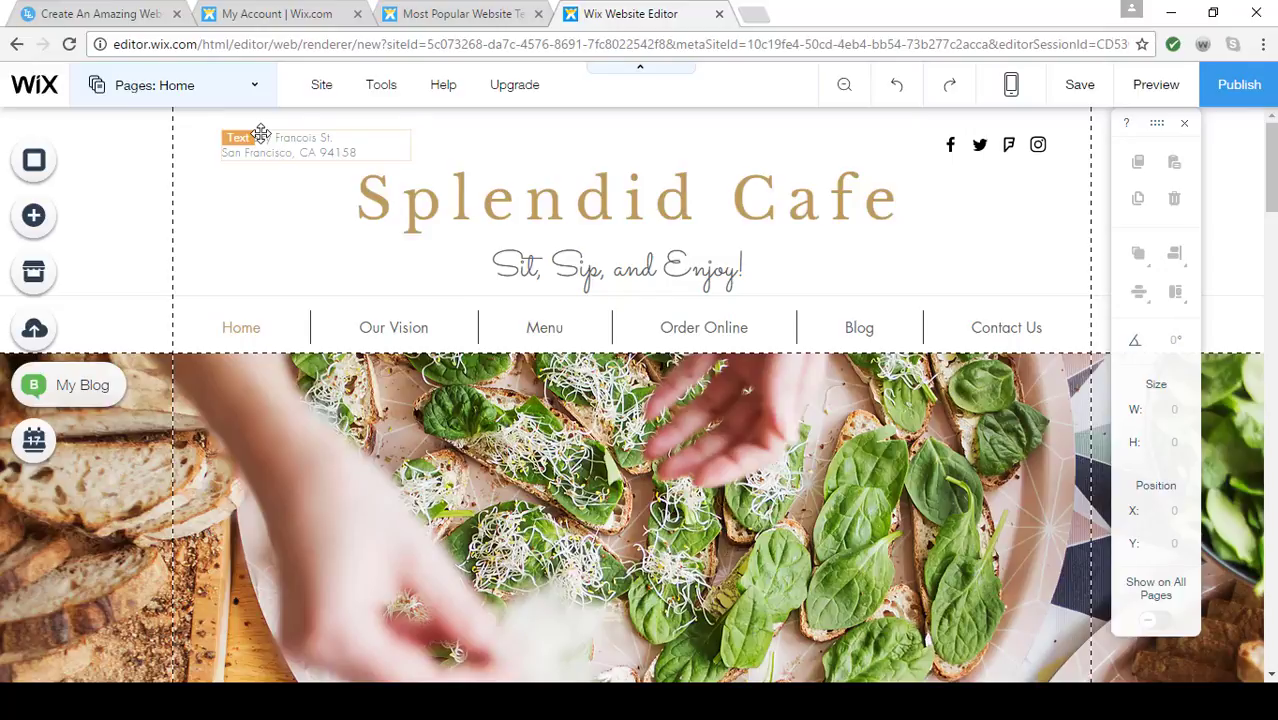
{"action": "left_click", "coordinate": [1013, 148]}
{"action": "left_click", "coordinate": [980, 195]}
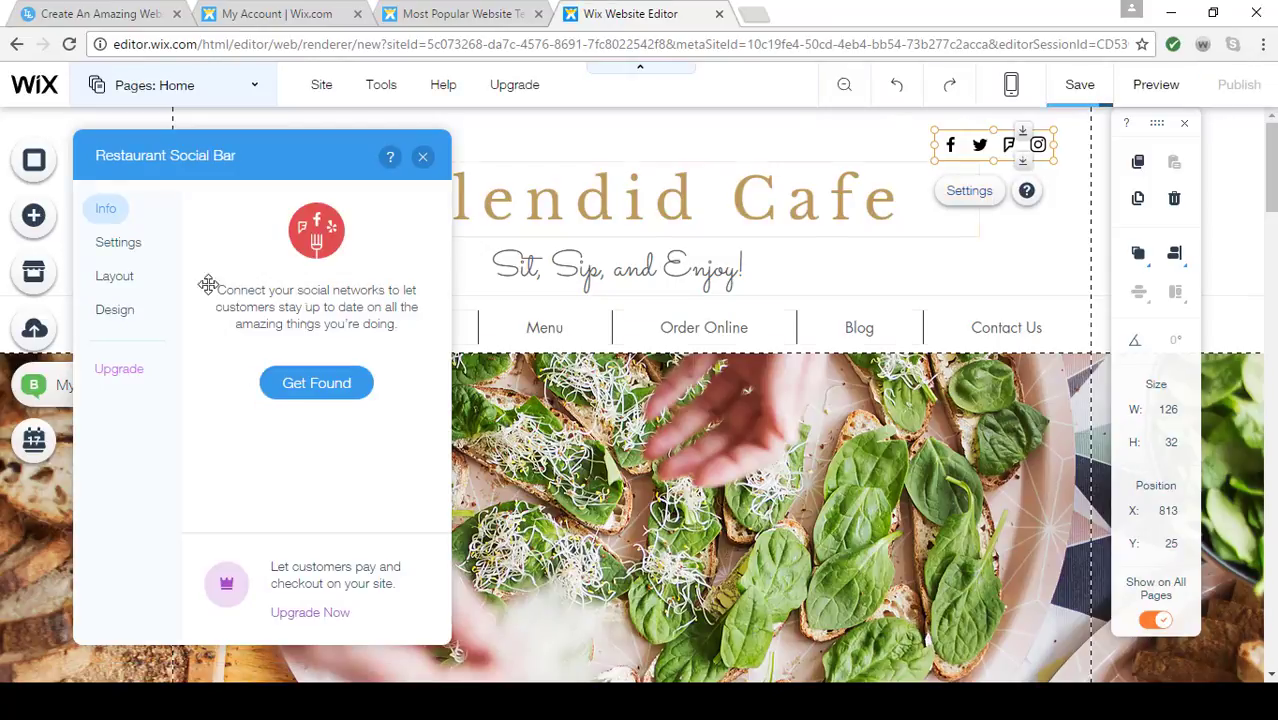
{"action": "left_click", "coordinate": [121, 246]}
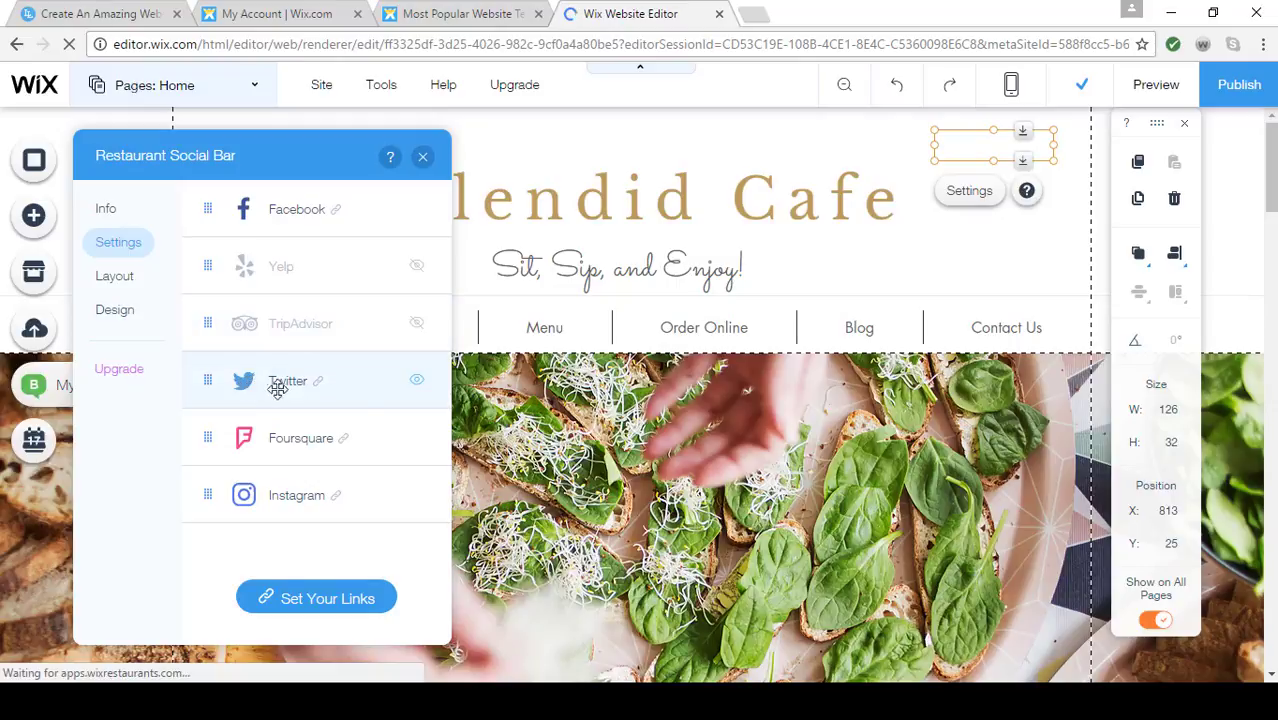
{"action": "left_click", "coordinate": [417, 383]}
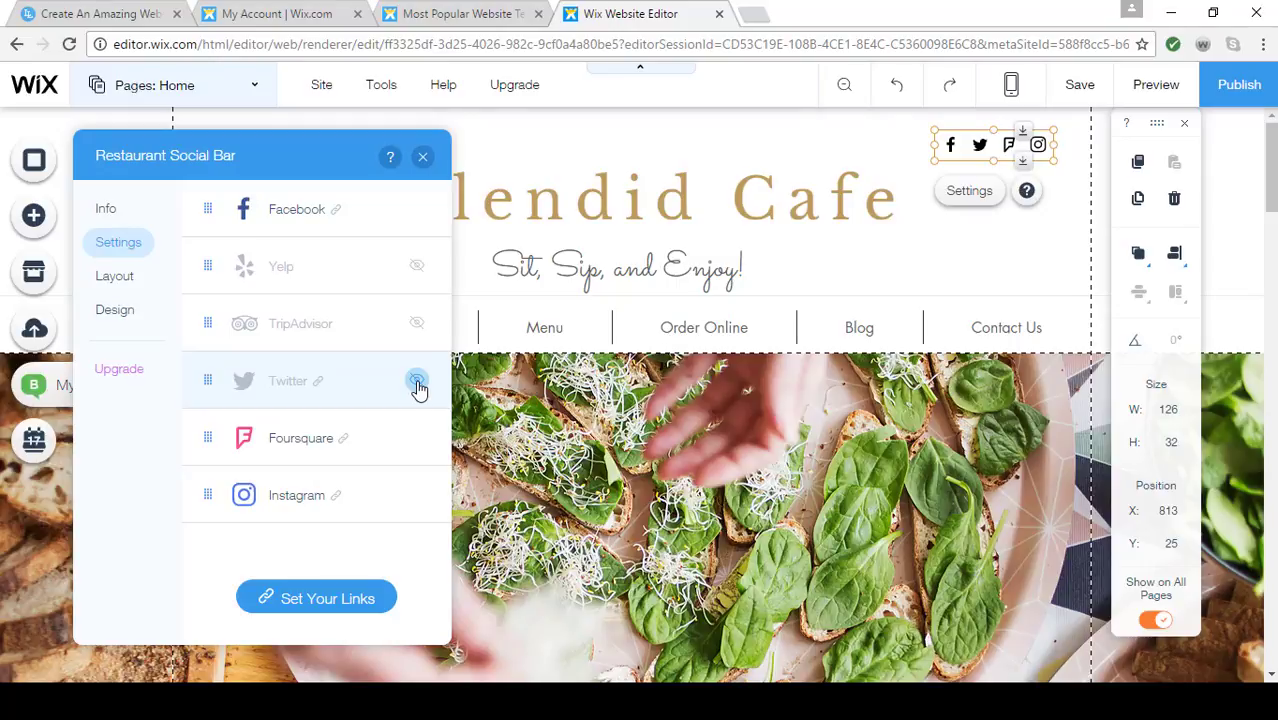
Apply the second Branded icon design to the Restaurant Social Bar and close its settings
{"action": "left_click", "coordinate": [127, 317]}
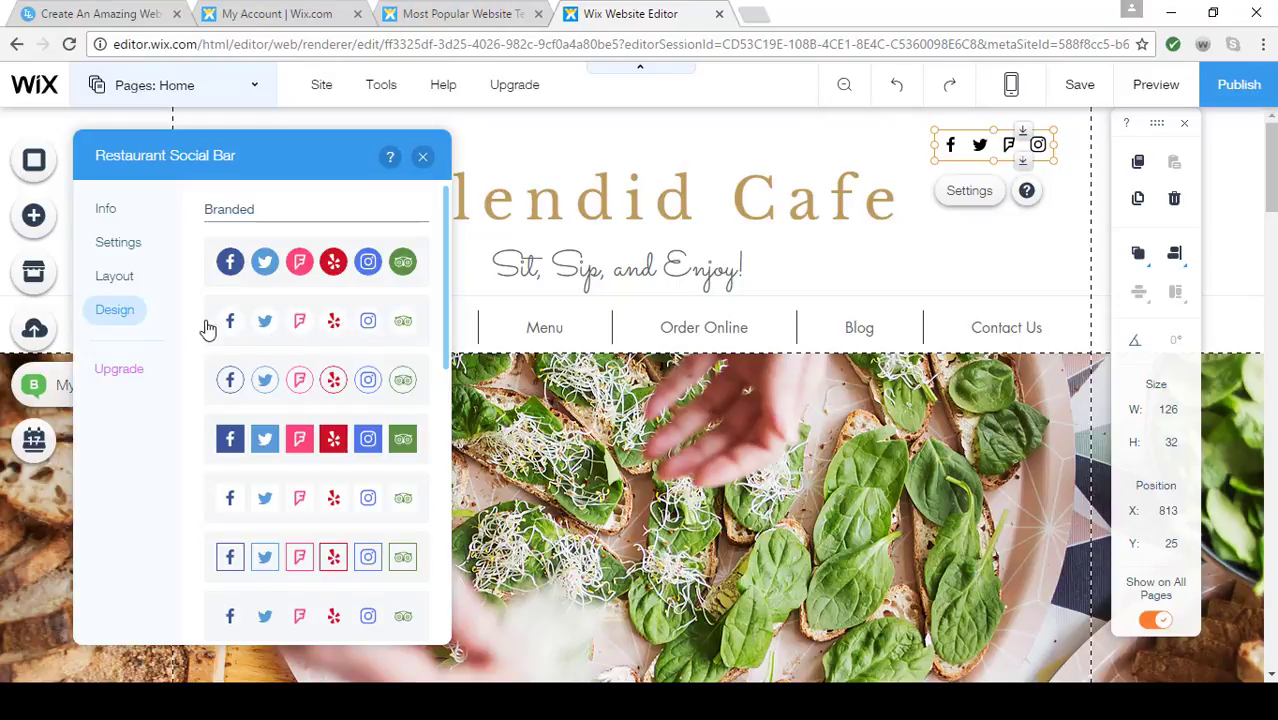
{"action": "left_click", "coordinate": [288, 332]}
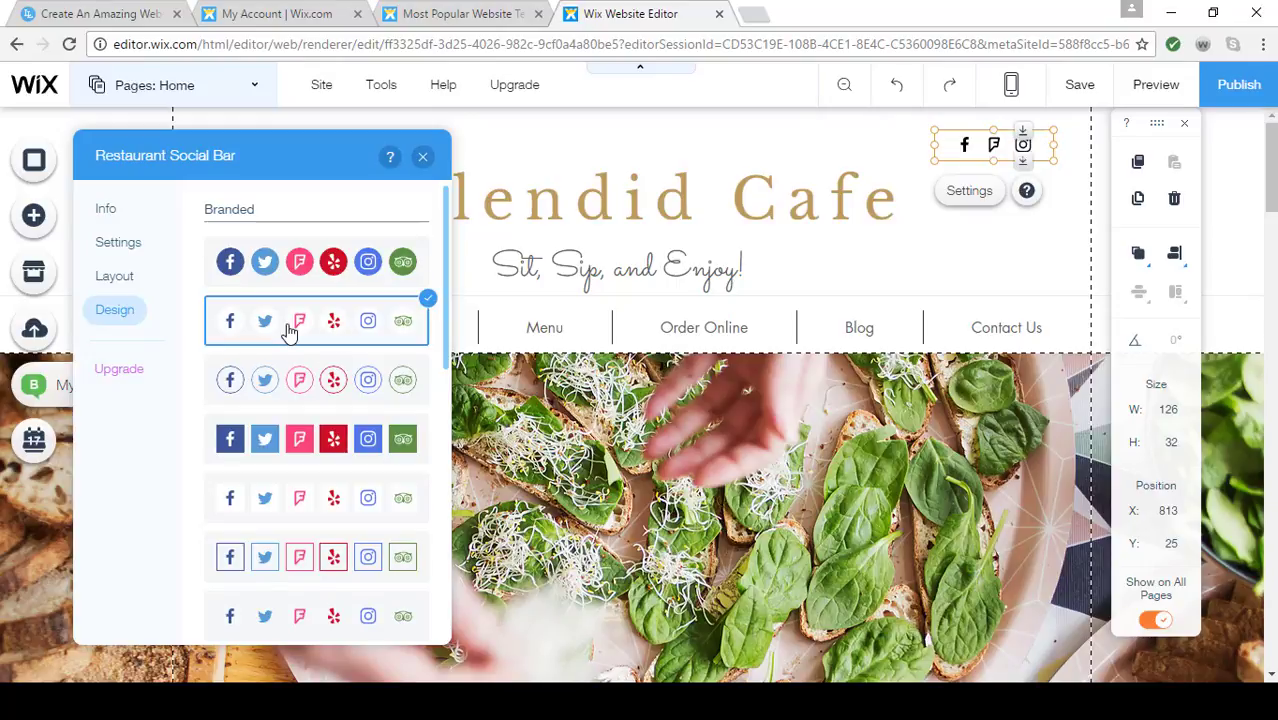
{"action": "left_click", "coordinate": [423, 160]}
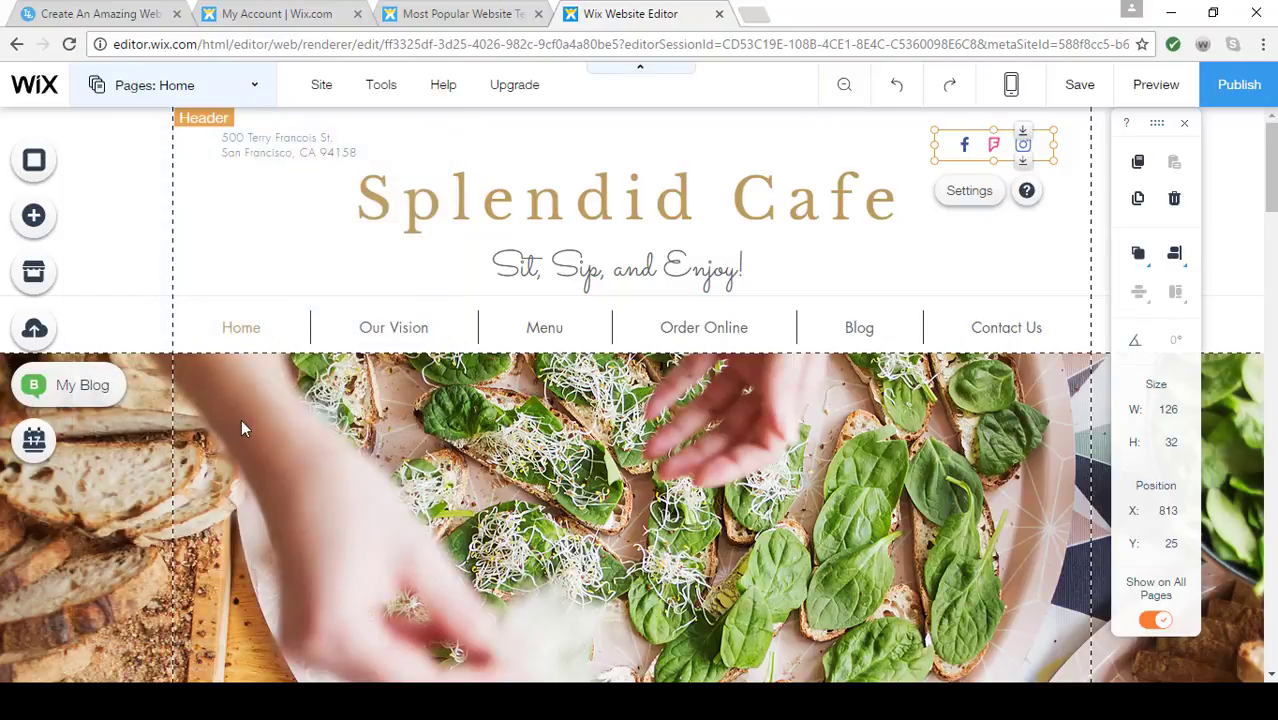
Start changing the background image of the large photo strip below the header and open the free Wix image collection
{"action": "scroll", "coordinate": [519, 503], "scroll_direction": "down", "scroll_amount": 5}
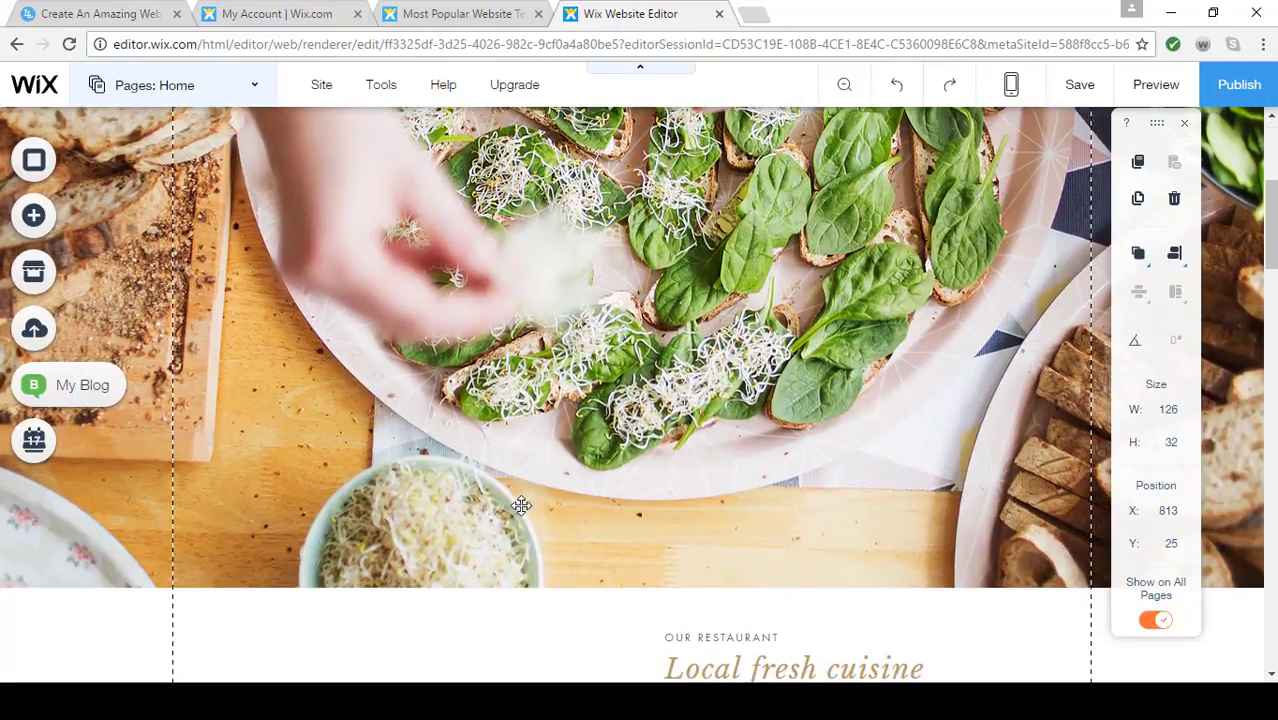
{"action": "scroll", "coordinate": [521, 505], "scroll_direction": "up", "scroll_amount": 3}
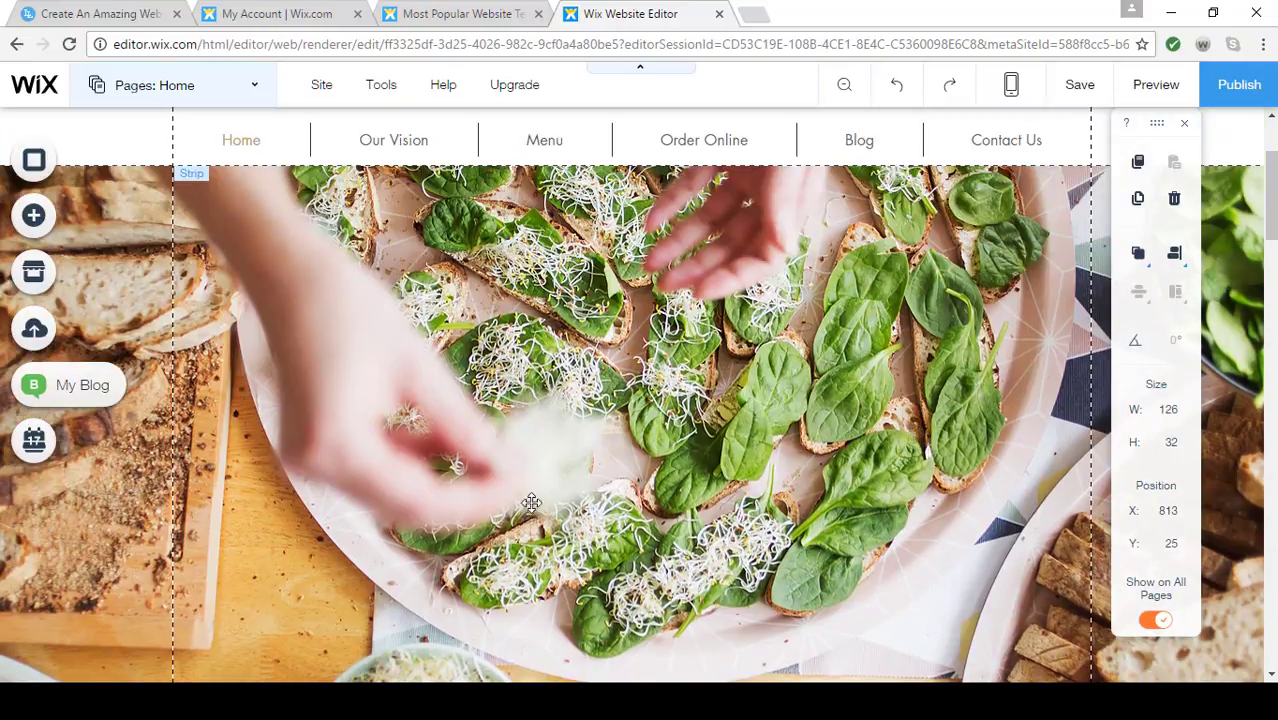
{"action": "left_click", "coordinate": [616, 434]}
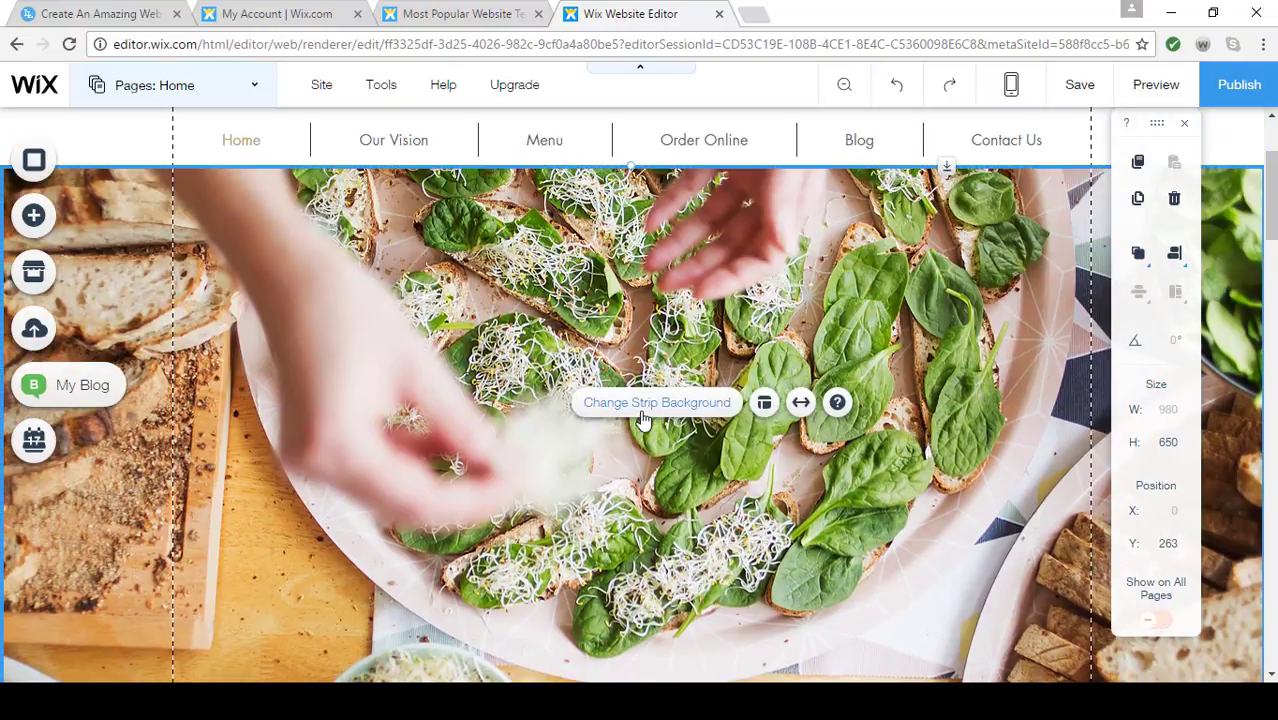
{"action": "left_click", "coordinate": [645, 404]}
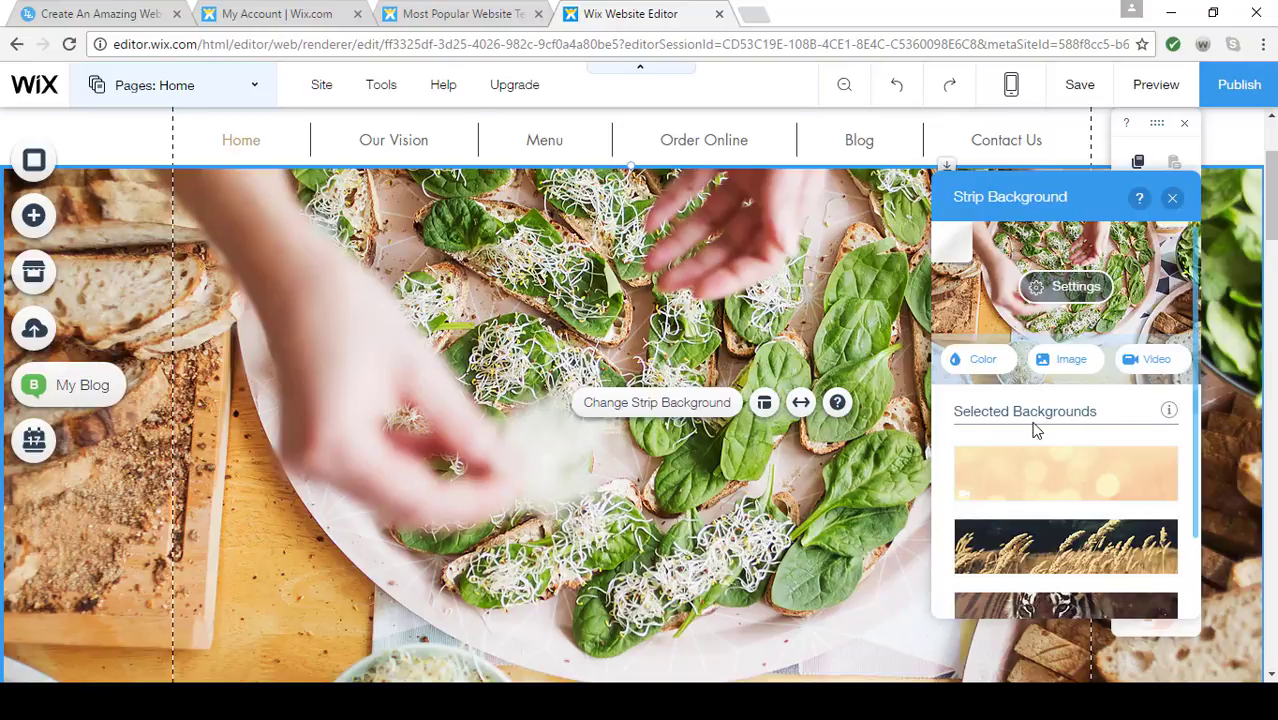
{"action": "left_click", "coordinate": [1071, 362]}
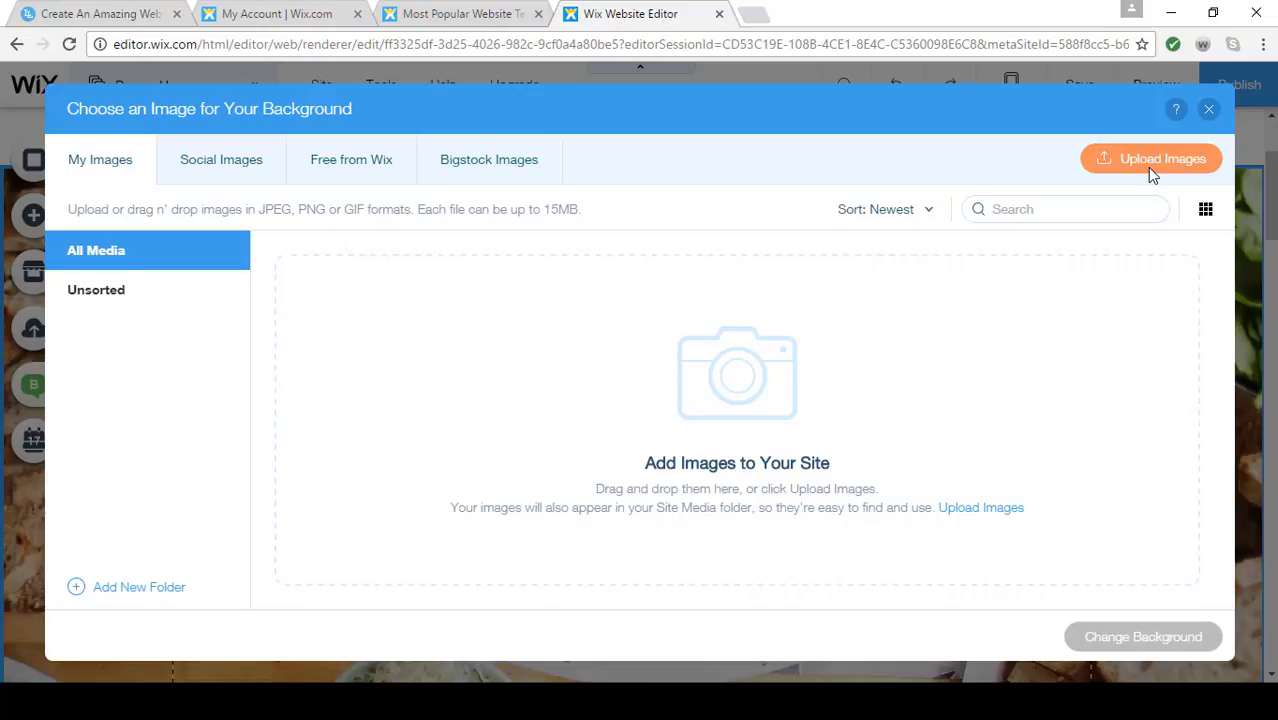
{"action": "left_click", "coordinate": [340, 158]}
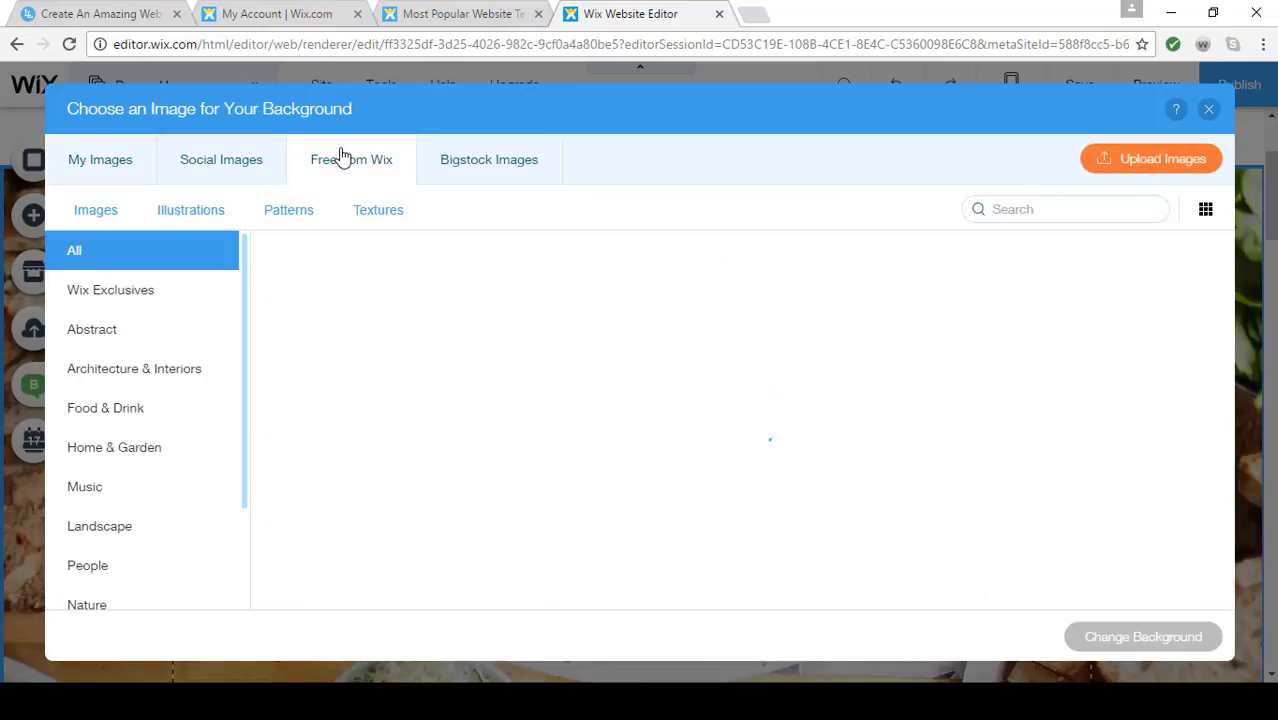
Search the free images for Coffee and set the Coffee Hearts image as the strip background
{"action": "left_click", "coordinate": [1050, 213]}
{"action": "type", "text": "Coffee she"}
{"action": "key", "text": "BackSpace"}
{"action": "key", "text": "BackSpace"}
{"action": "key", "text": "BackSpace"}
{"action": "key", "text": "Return"}
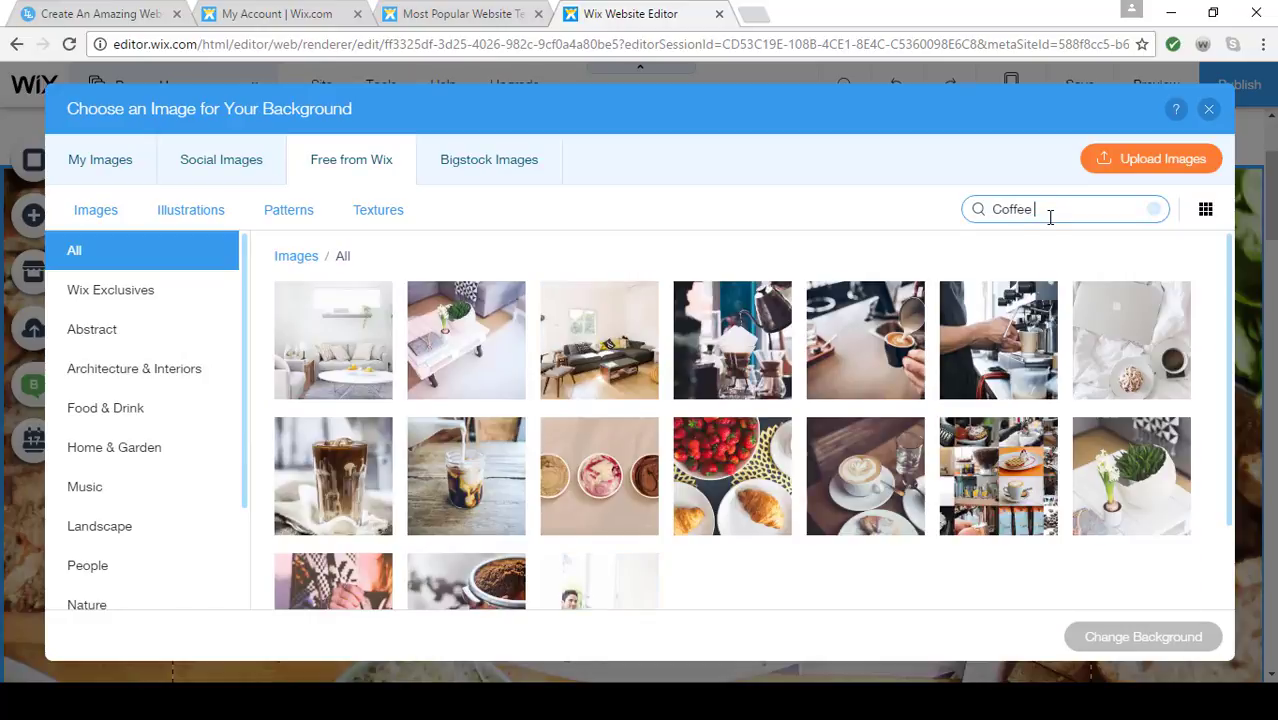
{"action": "left_click", "coordinate": [852, 483]}
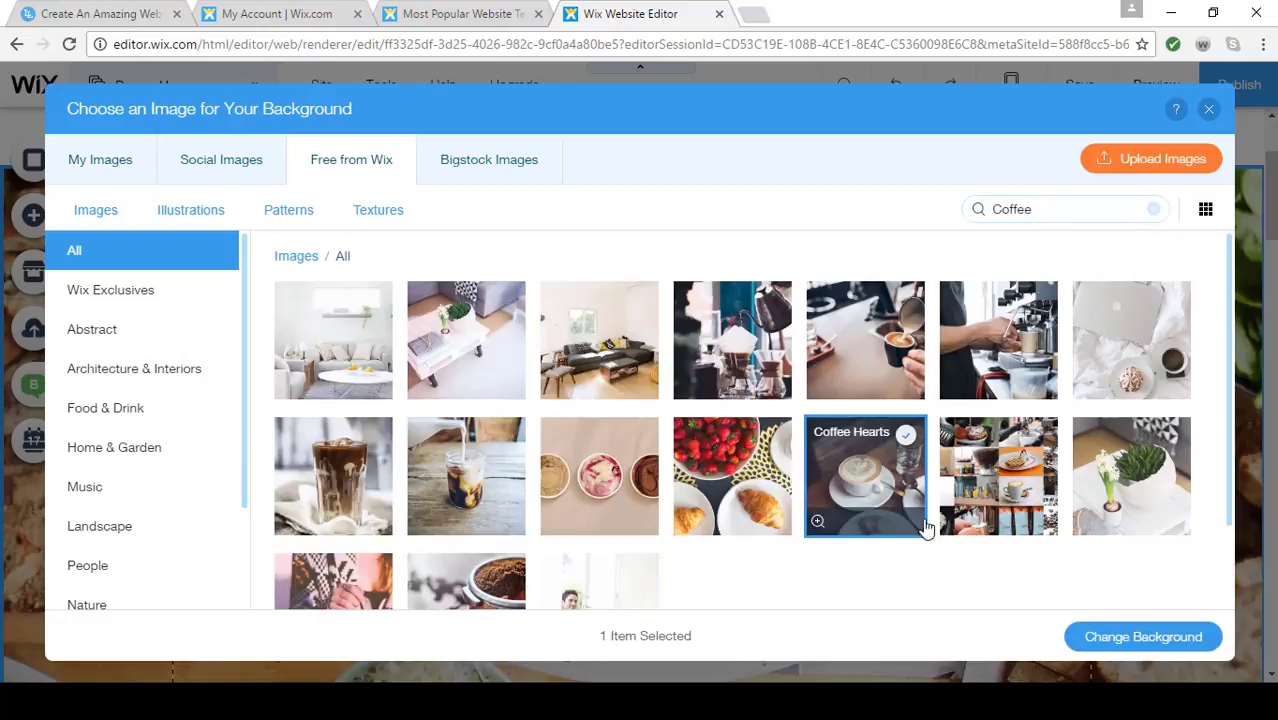
{"action": "left_click", "coordinate": [1162, 645]}
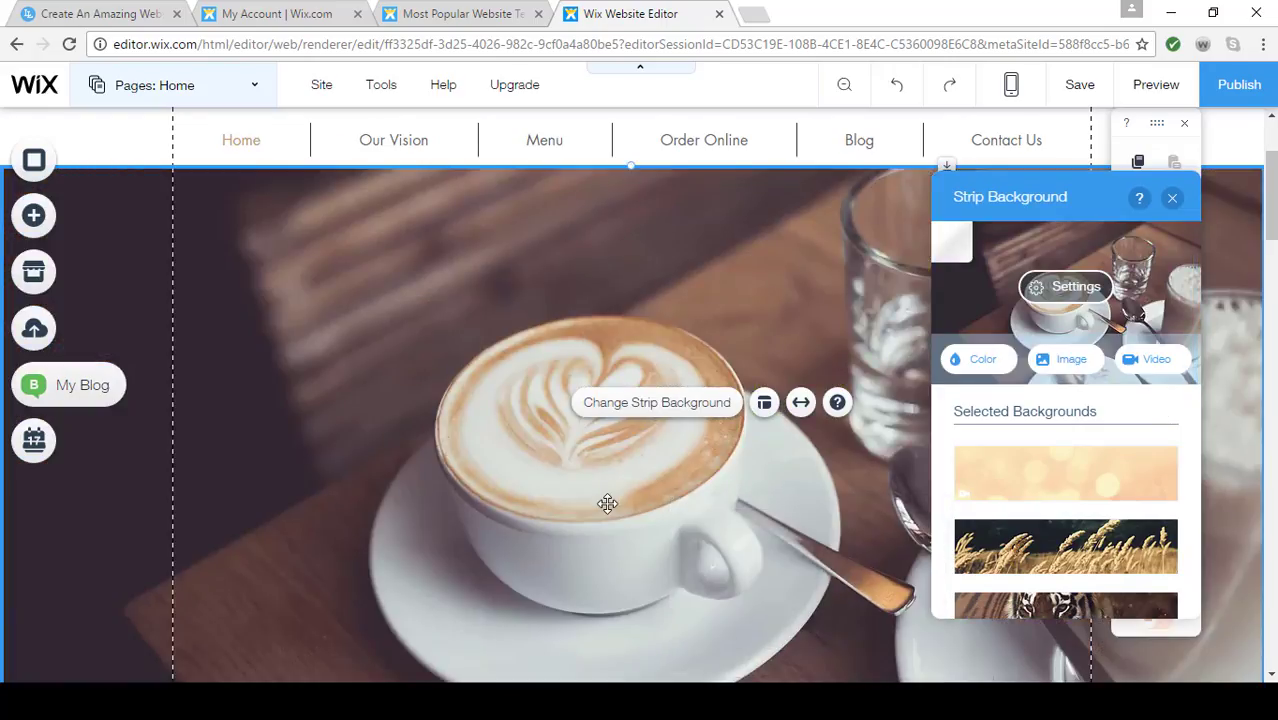
Close the strip background settings and delete the salad bowl image below the artichoke image on the home page
{"action": "scroll", "coordinate": [607, 503], "scroll_direction": "up", "scroll_amount": 2}
{"action": "scroll", "coordinate": [607, 503], "scroll_direction": "down", "scroll_amount": 4}
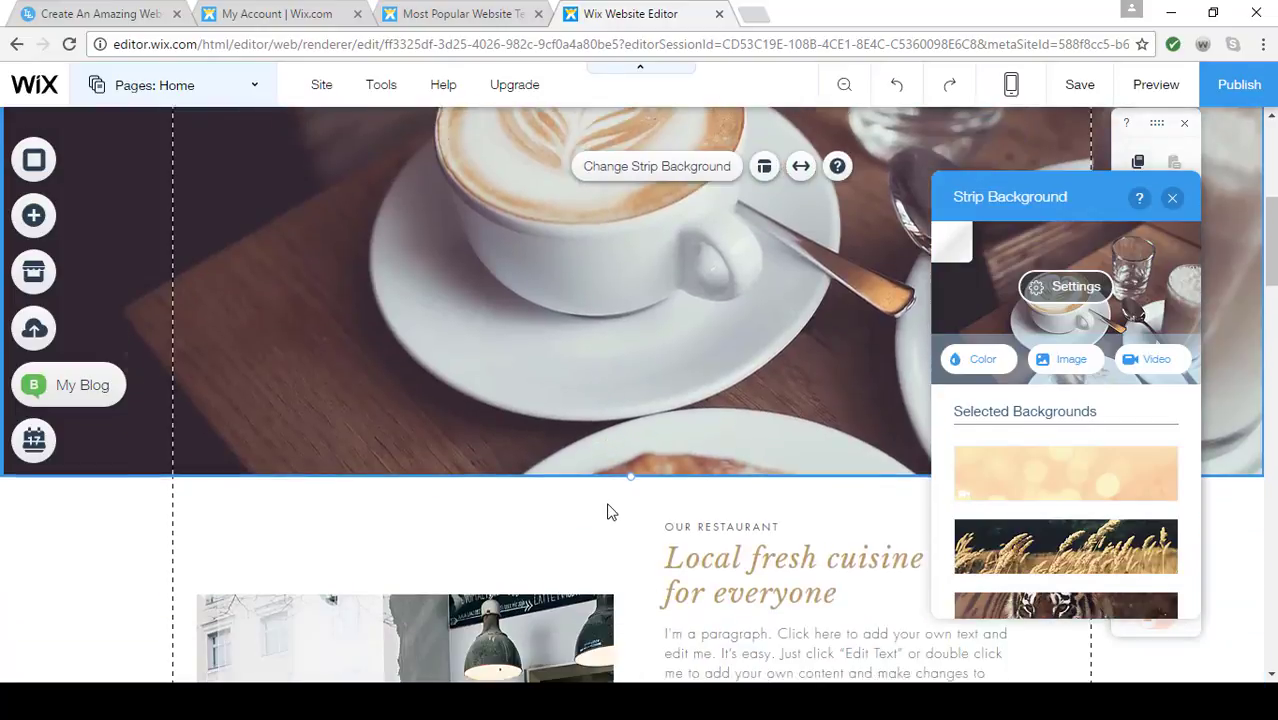
{"action": "scroll", "coordinate": [607, 510], "scroll_direction": "down", "scroll_amount": 3}
{"action": "scroll", "coordinate": [607, 505], "scroll_direction": "down", "scroll_amount": 2}
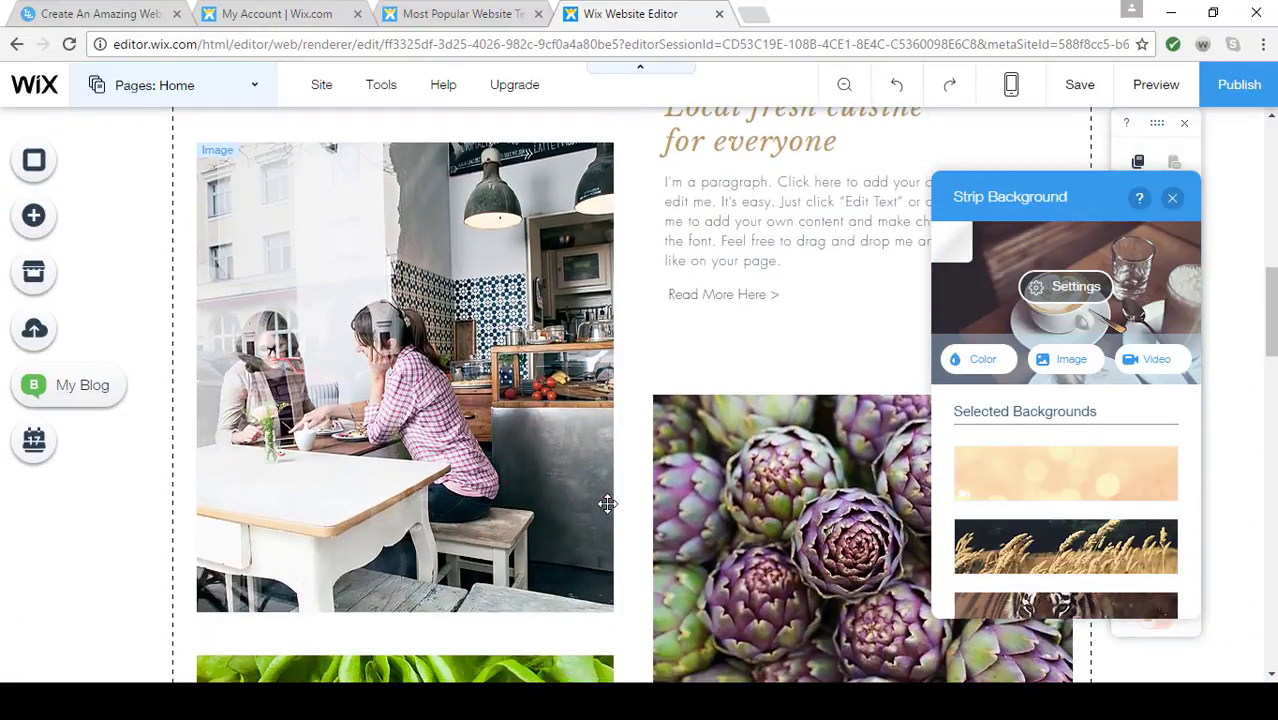
{"action": "scroll", "coordinate": [607, 503], "scroll_direction": "down", "scroll_amount": 5}
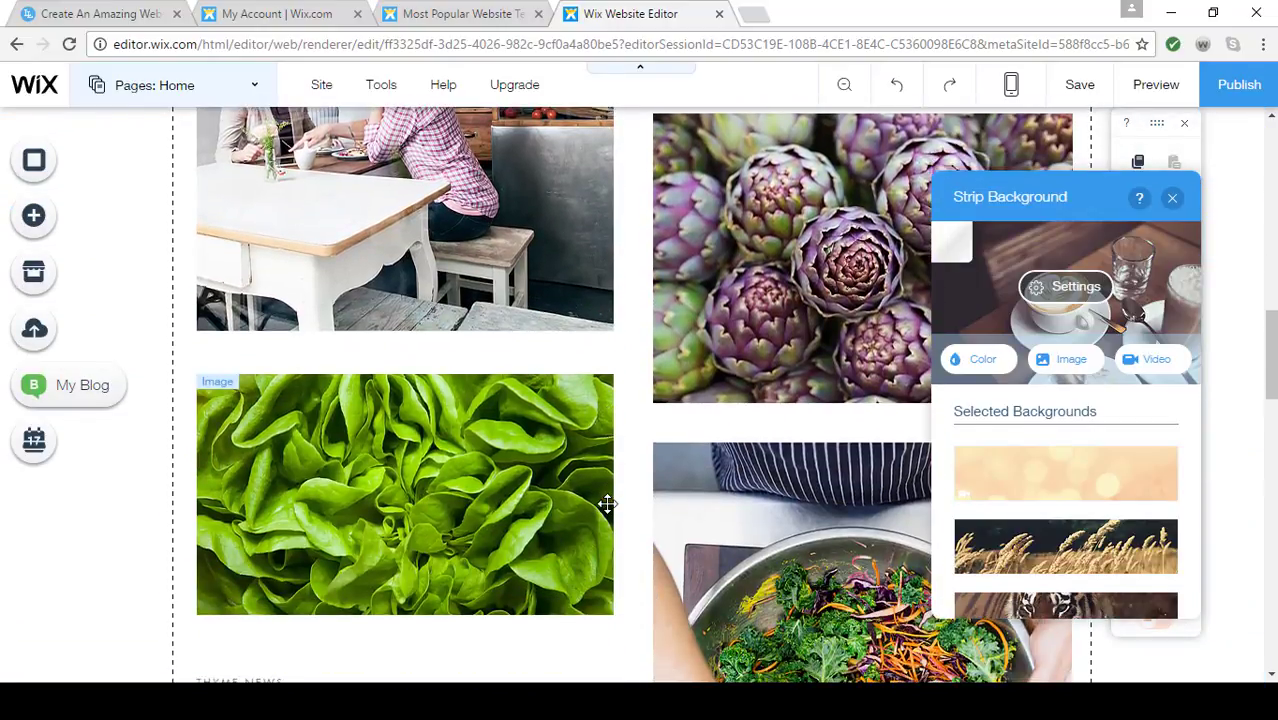
{"action": "scroll", "coordinate": [607, 503], "scroll_direction": "down", "scroll_amount": 2}
{"action": "scroll", "coordinate": [605, 502], "scroll_direction": "up", "scroll_amount": 4}
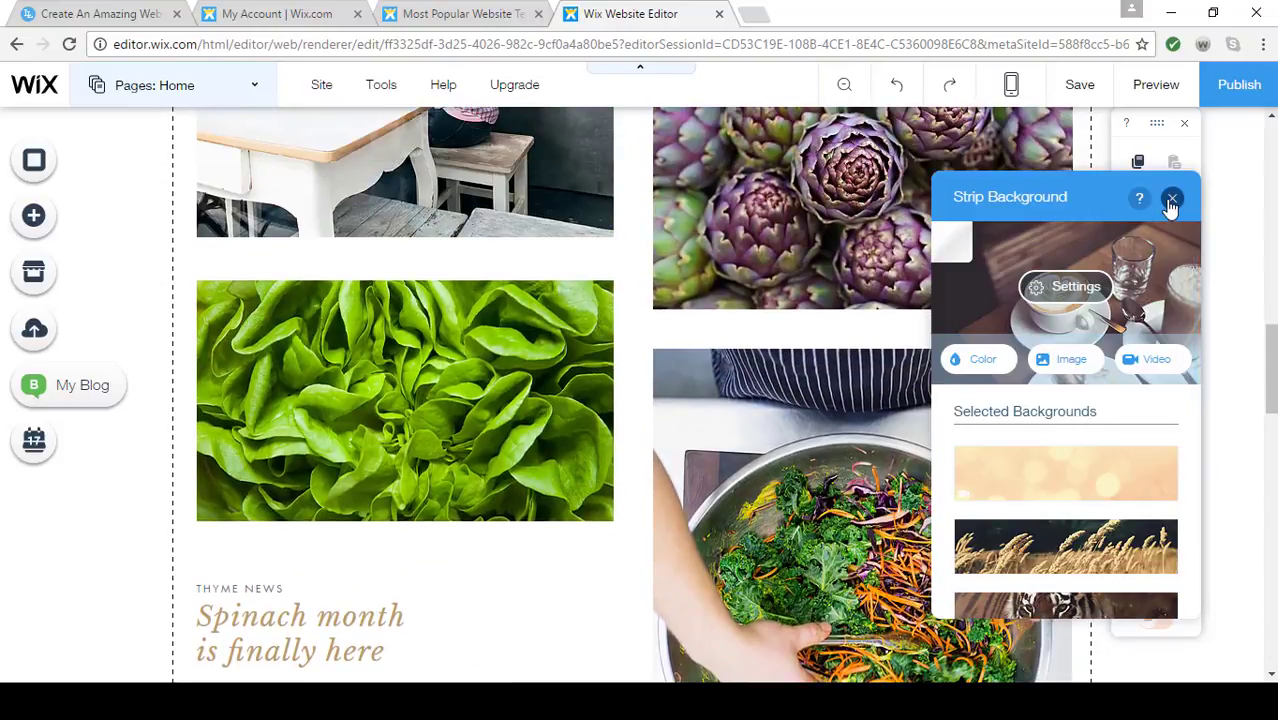
{"action": "left_click", "coordinate": [1171, 203]}
{"action": "left_click", "coordinate": [849, 519]}
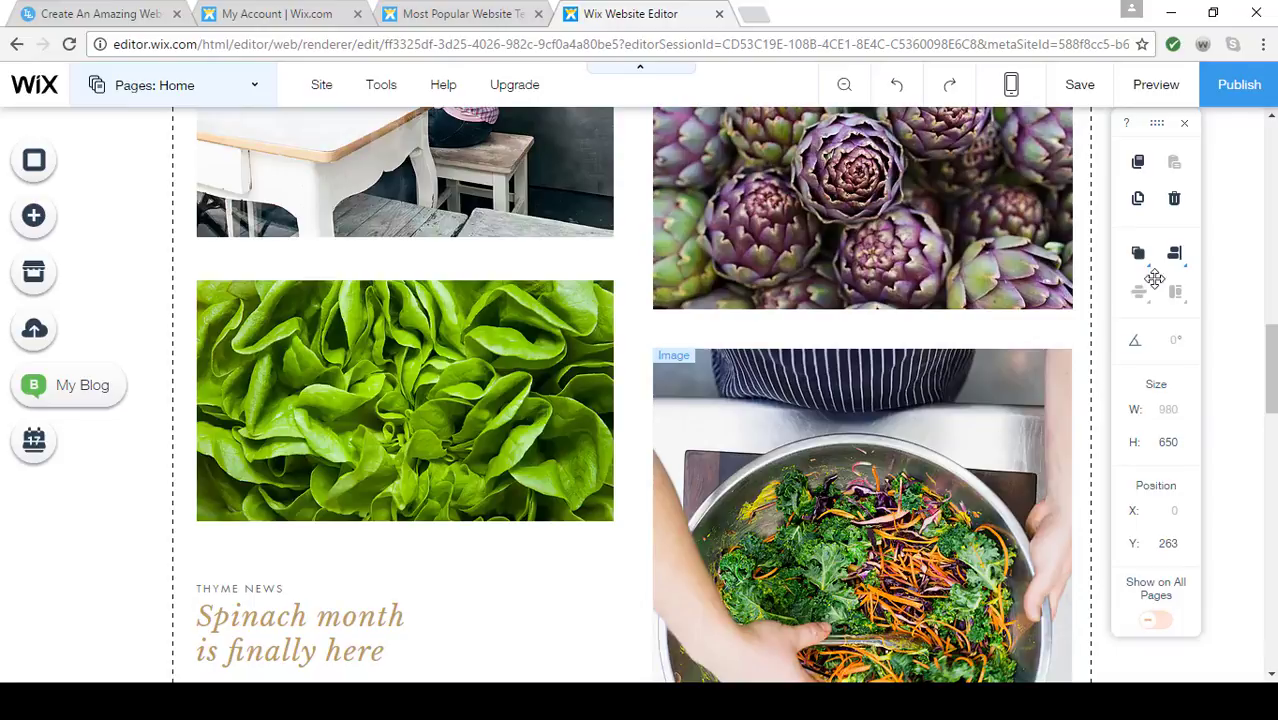
{"action": "left_click", "coordinate": [1175, 203]}
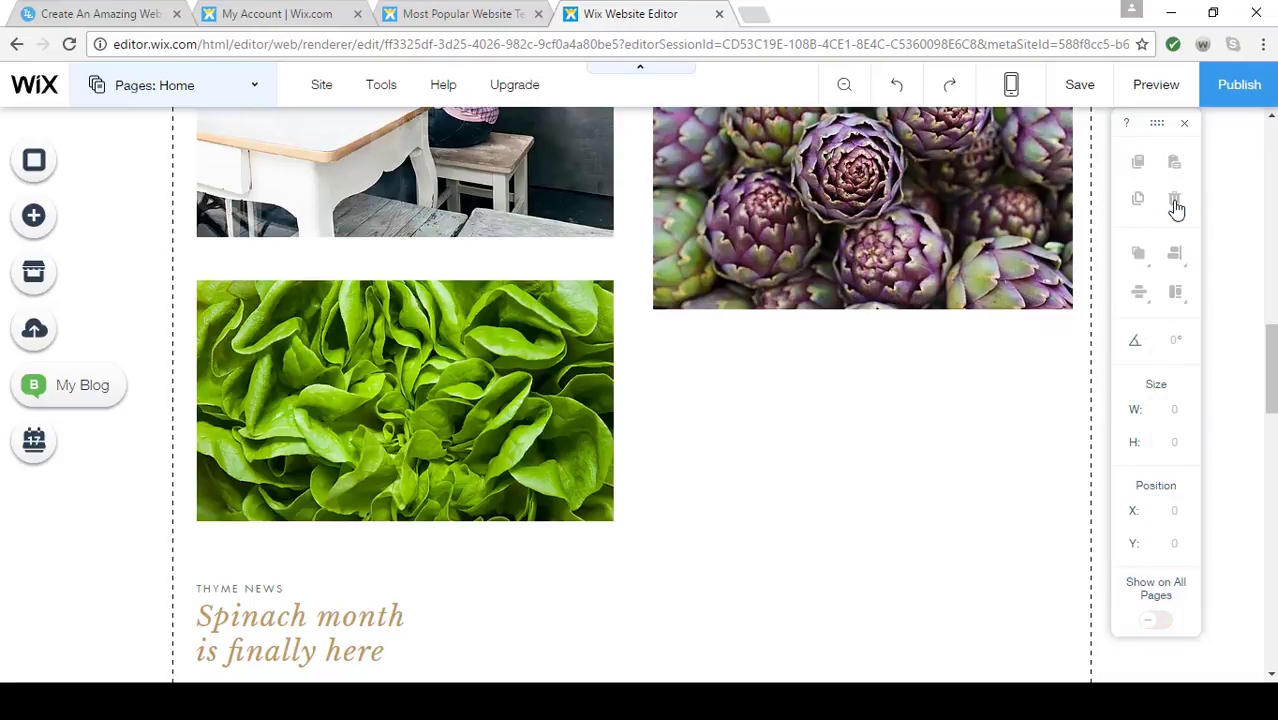
Browse the grid gallery designs available to add to the page, including Honeycomb (diamonds), and close the selection
{"action": "scroll", "coordinate": [1004, 428], "scroll_direction": "up", "scroll_amount": 2}
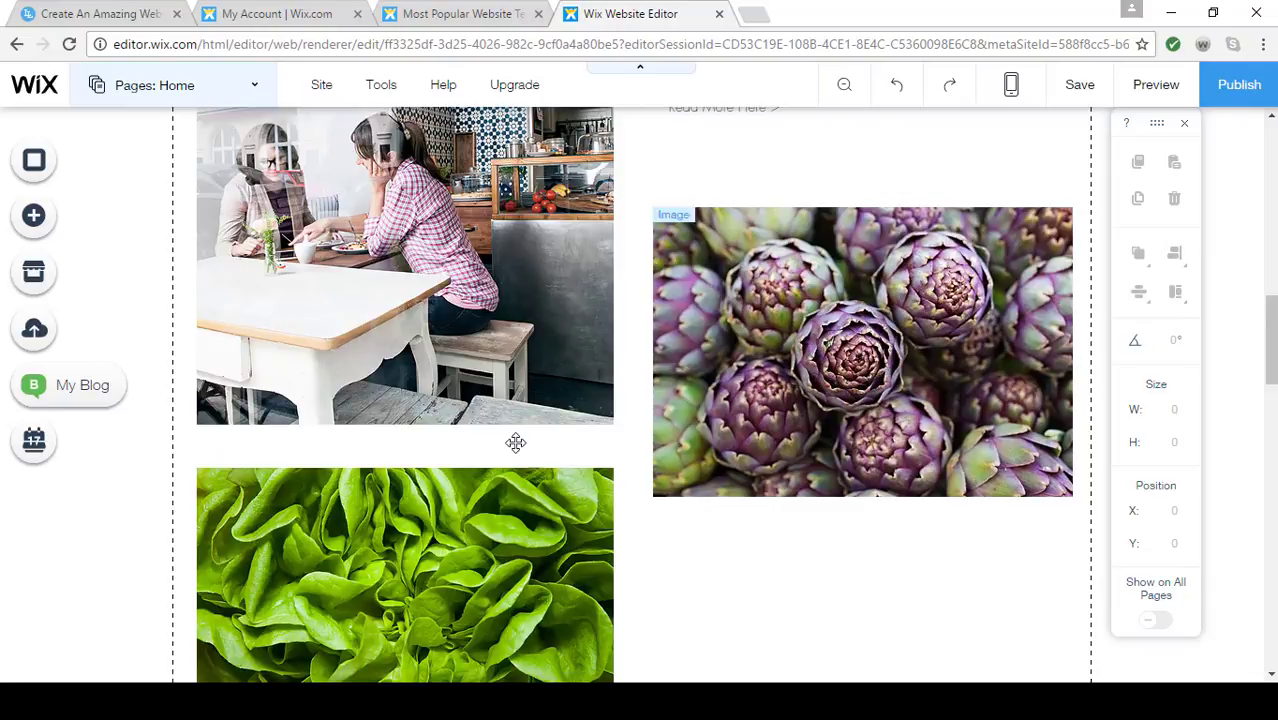
{"action": "left_click", "coordinate": [38, 218]}
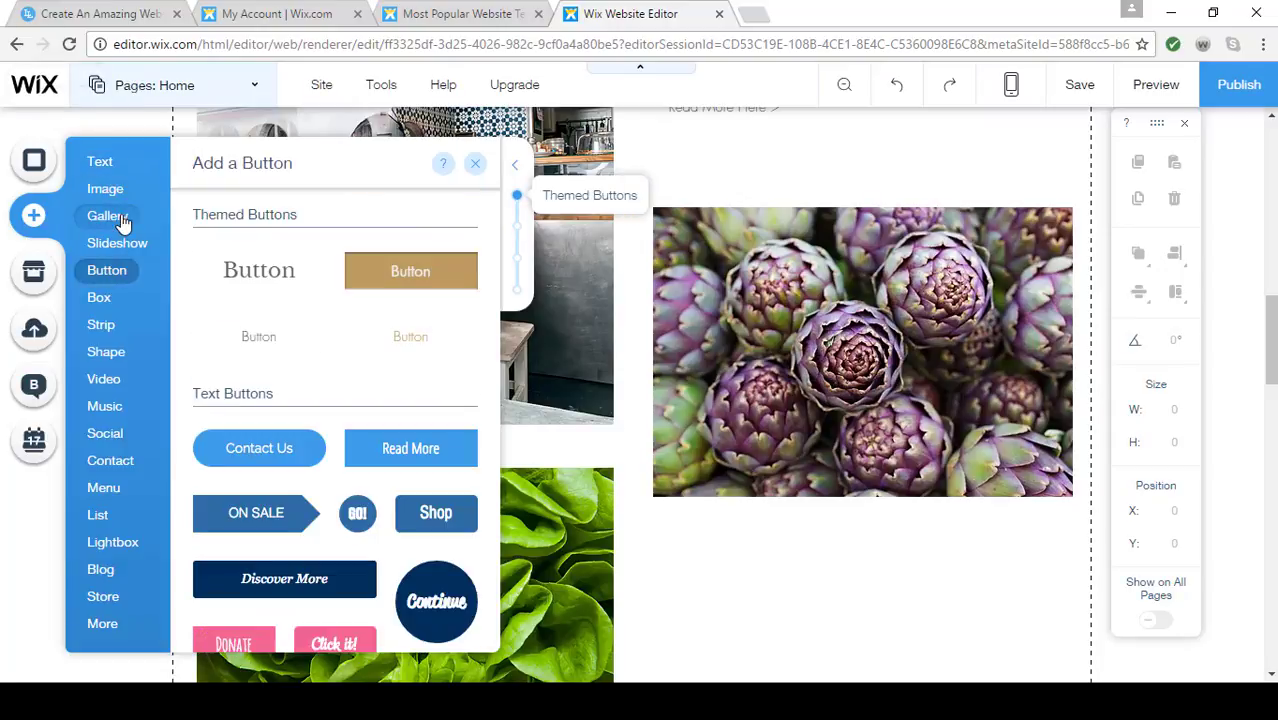
{"action": "mouse_move", "coordinate": [118, 220]}
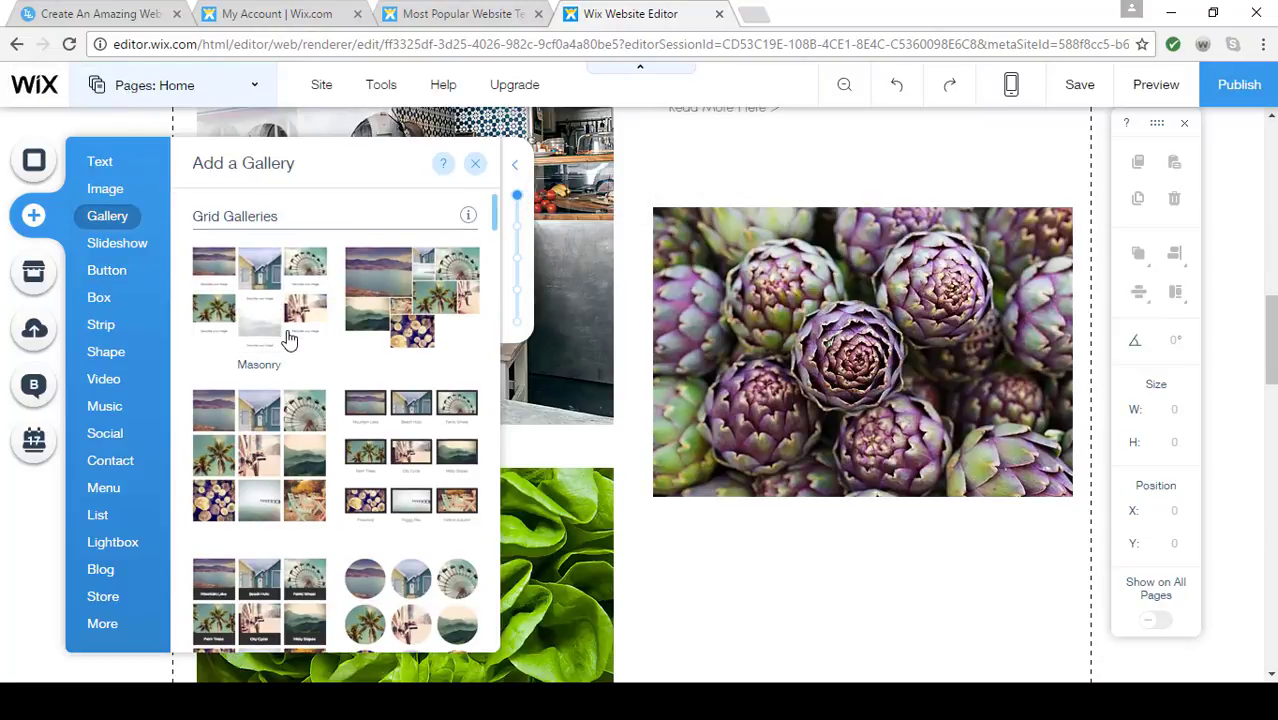
{"action": "scroll", "coordinate": [288, 340], "scroll_direction": "down", "scroll_amount": 5}
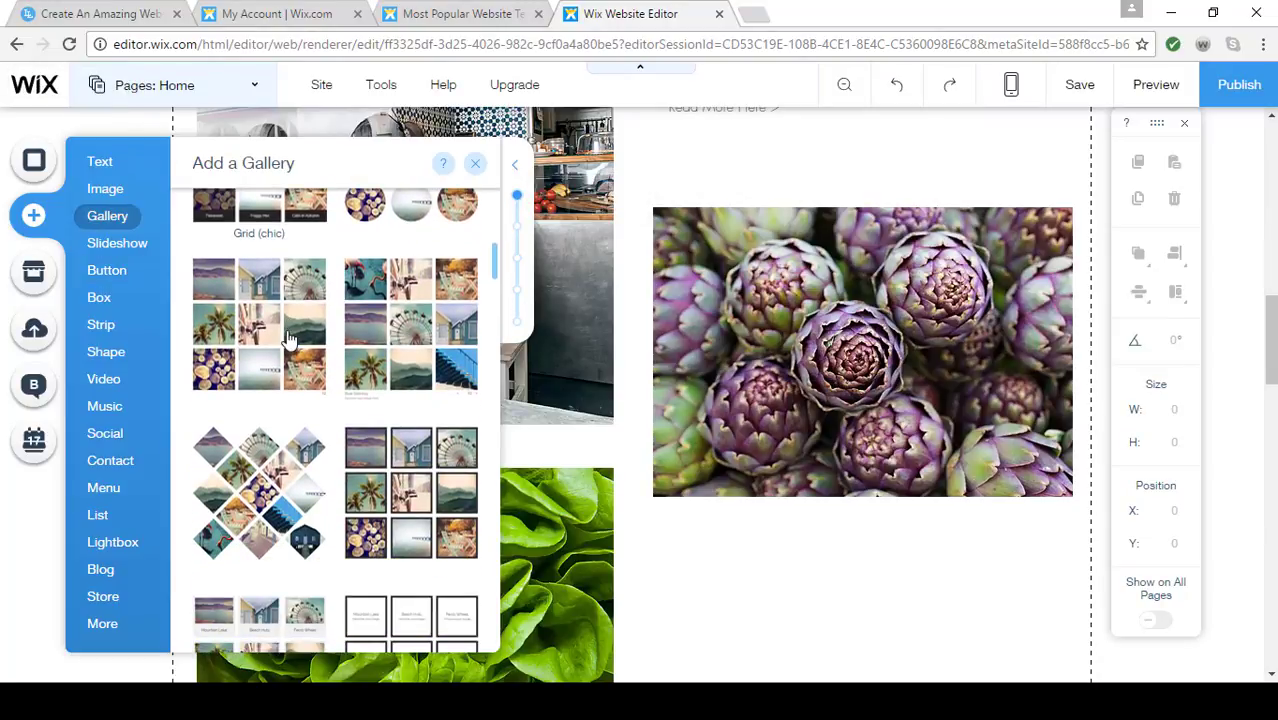
{"action": "scroll", "coordinate": [288, 340], "scroll_direction": "down", "scroll_amount": 2}
{"action": "left_click_drag", "start_coordinate": [319, 405], "coordinate": [283, 398]}
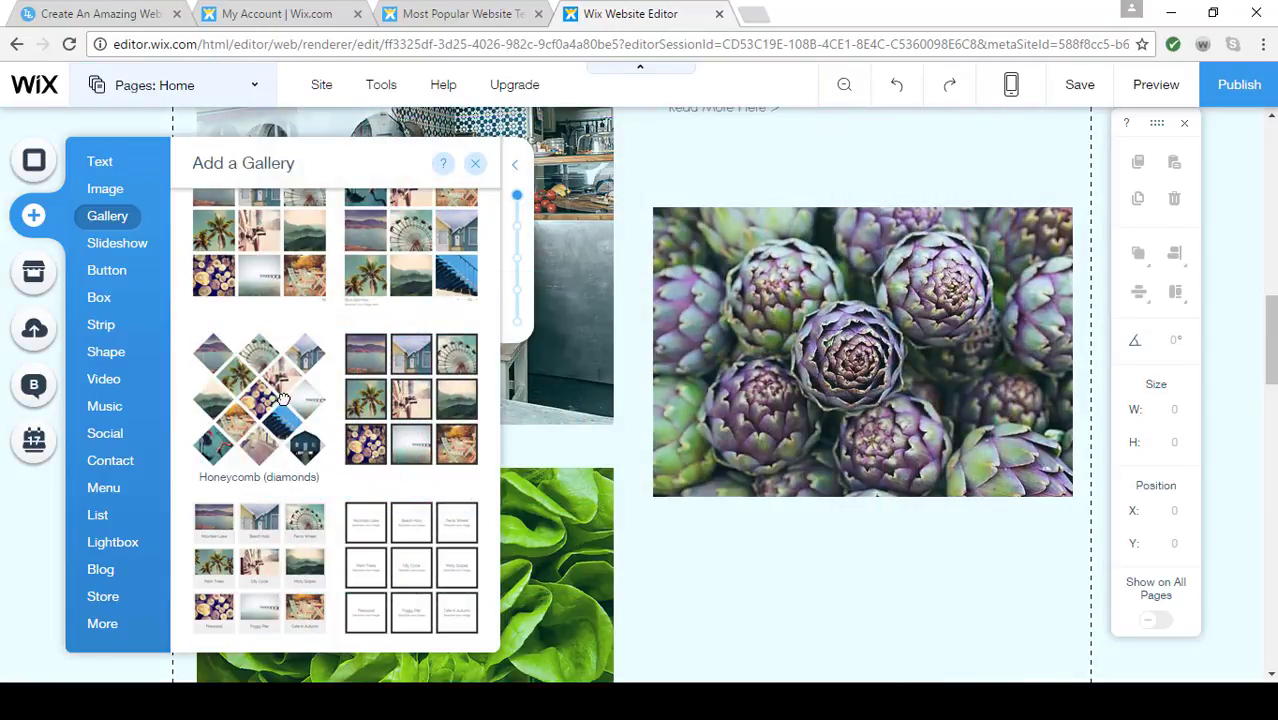
{"action": "left_click", "coordinate": [477, 167]}
Add three blank lines to the end of the paragraph under "Local fresh cuisine for everyone" and close the text settings
{"action": "scroll", "coordinate": [827, 394], "scroll_direction": "up", "scroll_amount": 4}
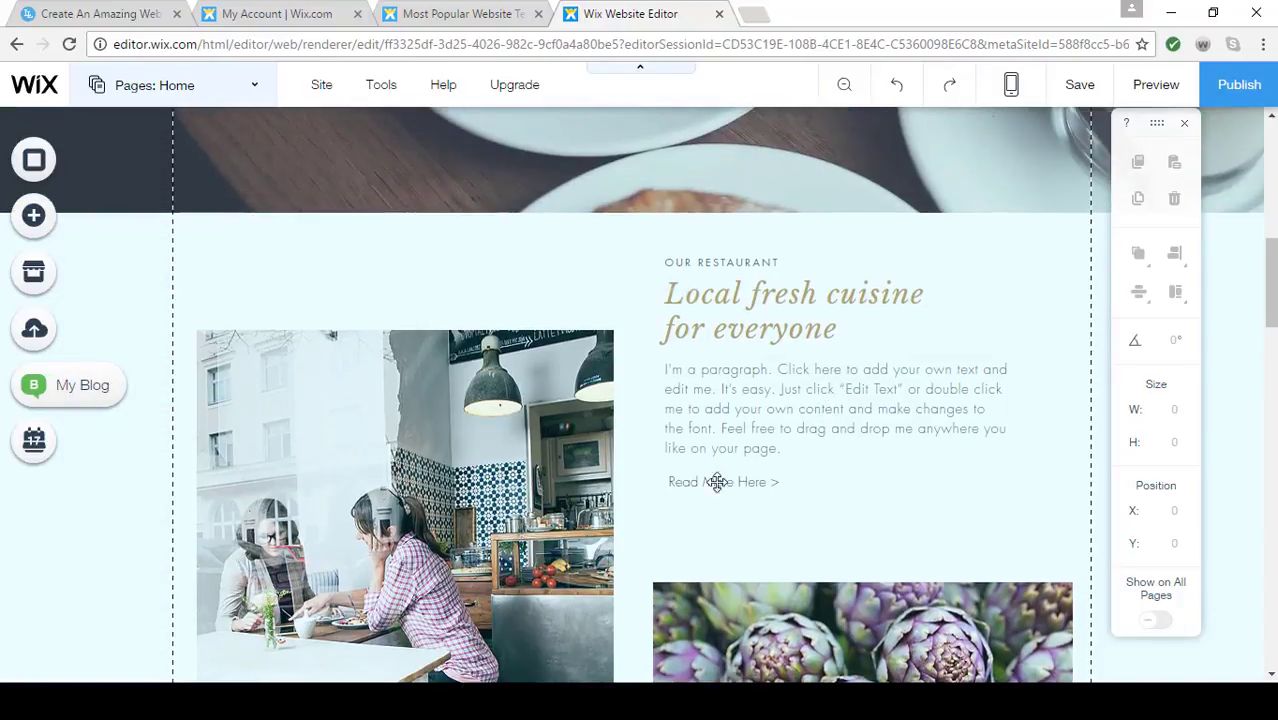
{"action": "left_click", "coordinate": [786, 400]}
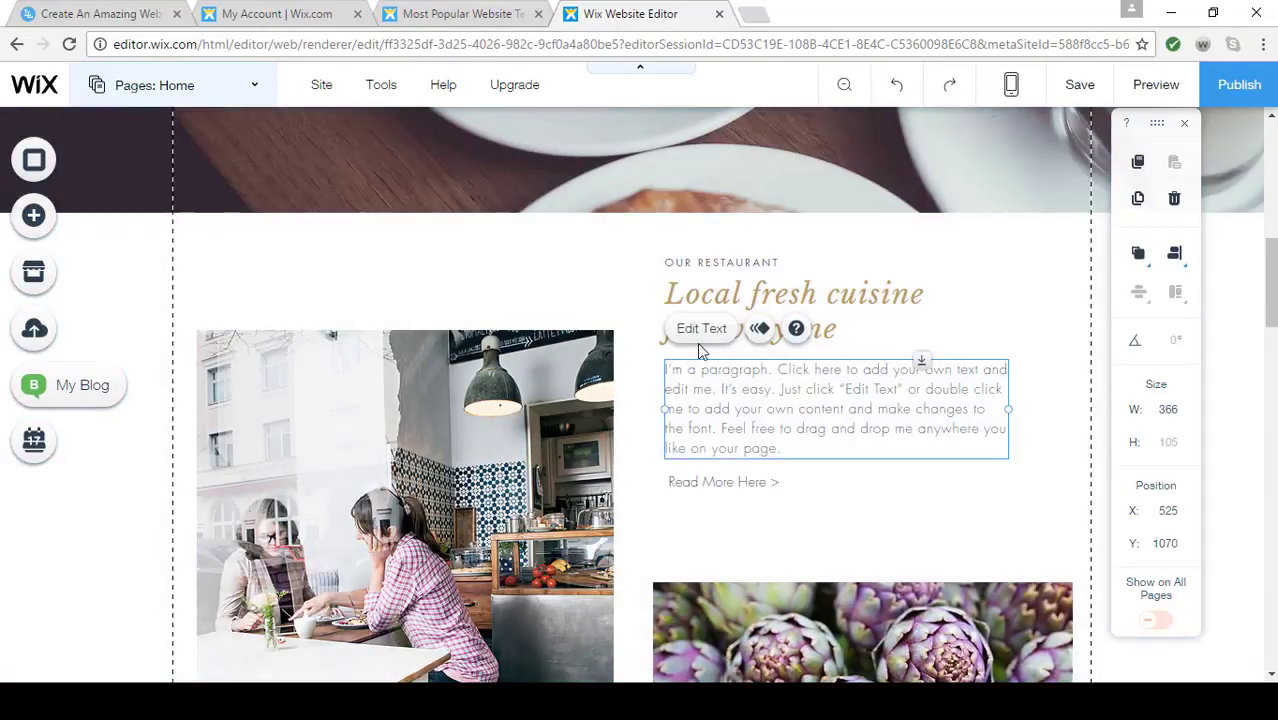
{"action": "left_click", "coordinate": [688, 330]}
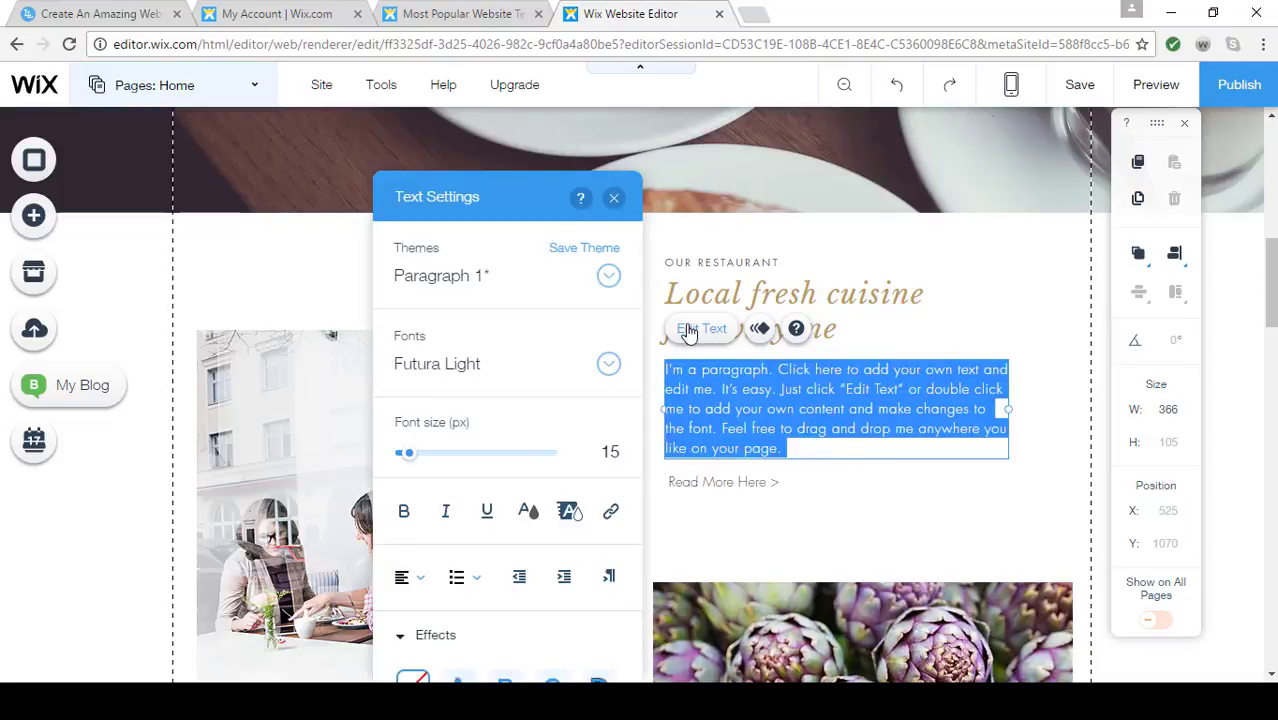
{"action": "left_click", "coordinate": [804, 447]}
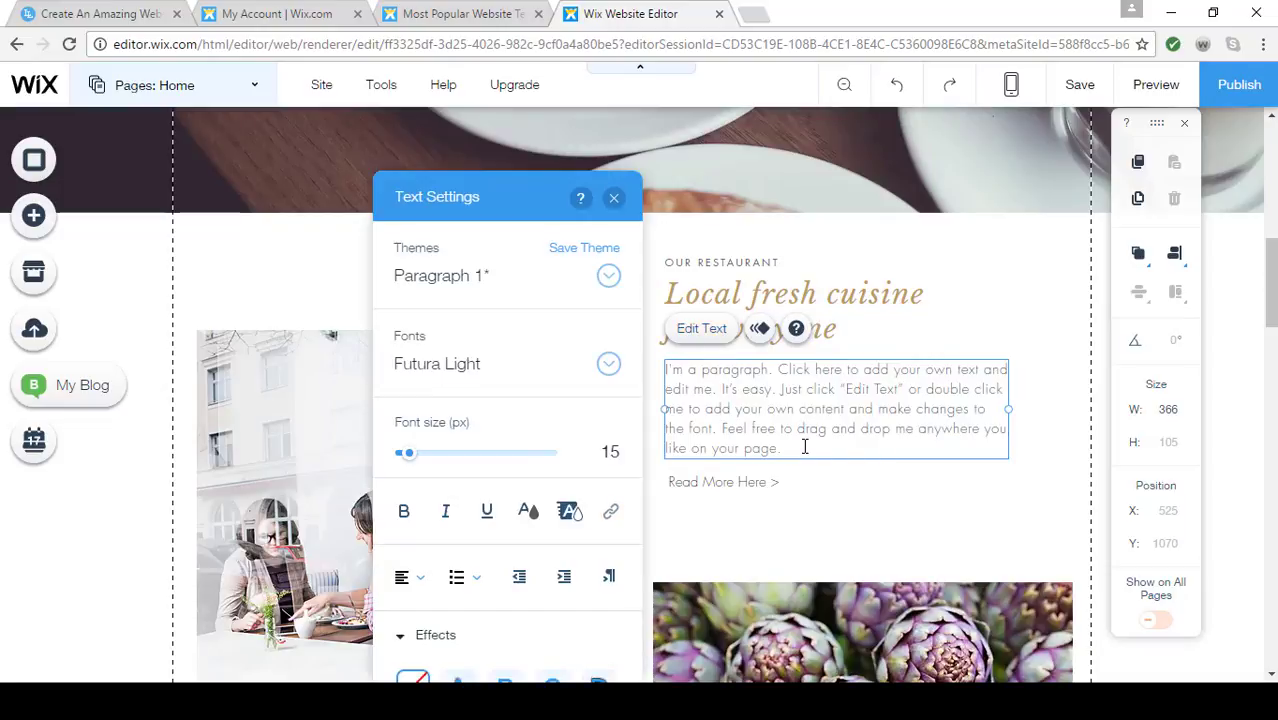
{"action": "key", "text": "Return"}
{"action": "key", "text": "Return"}
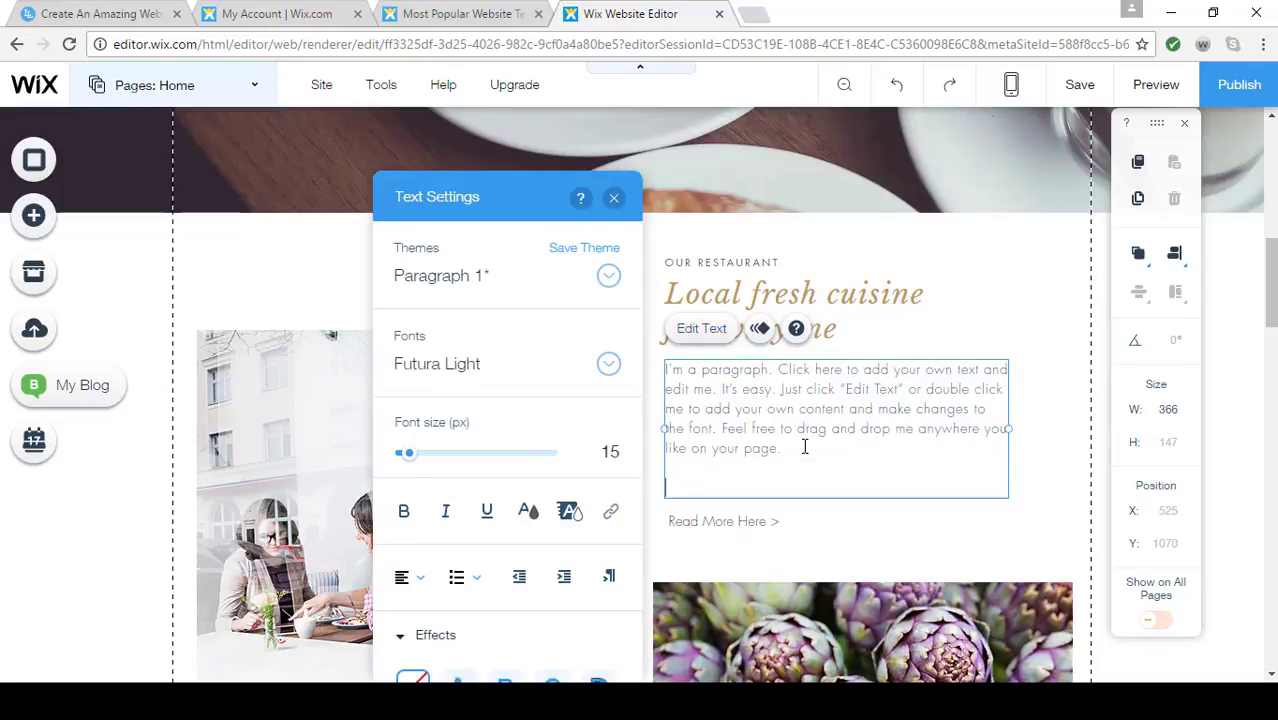
{"action": "key", "text": "Return"}
{"action": "left_click", "coordinate": [614, 198]}
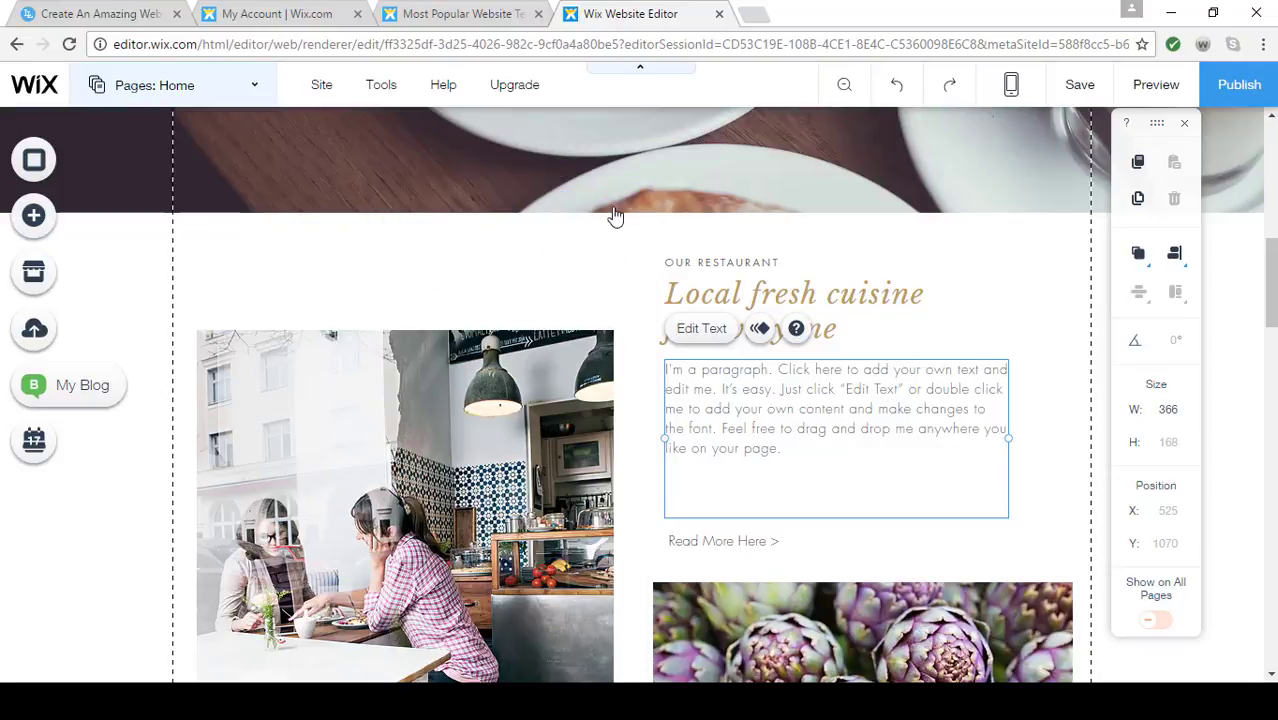
Test the Fresh Coffee button on the vegetable image in preview mode and return to the editor
{"action": "scroll", "coordinate": [455, 535], "scroll_direction": "down", "scroll_amount": 7}
{"action": "scroll", "coordinate": [455, 545], "scroll_direction": "down", "scroll_amount": 6}
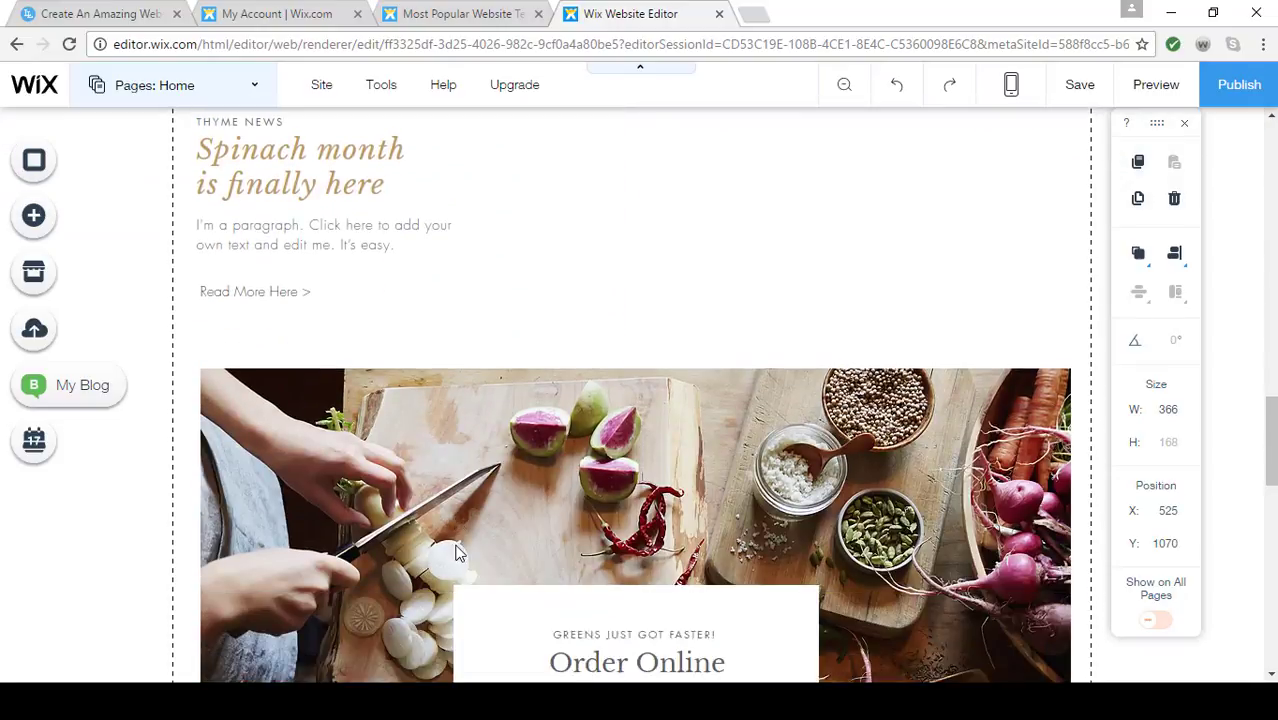
{"action": "scroll", "coordinate": [455, 550], "scroll_direction": "up", "scroll_amount": 1}
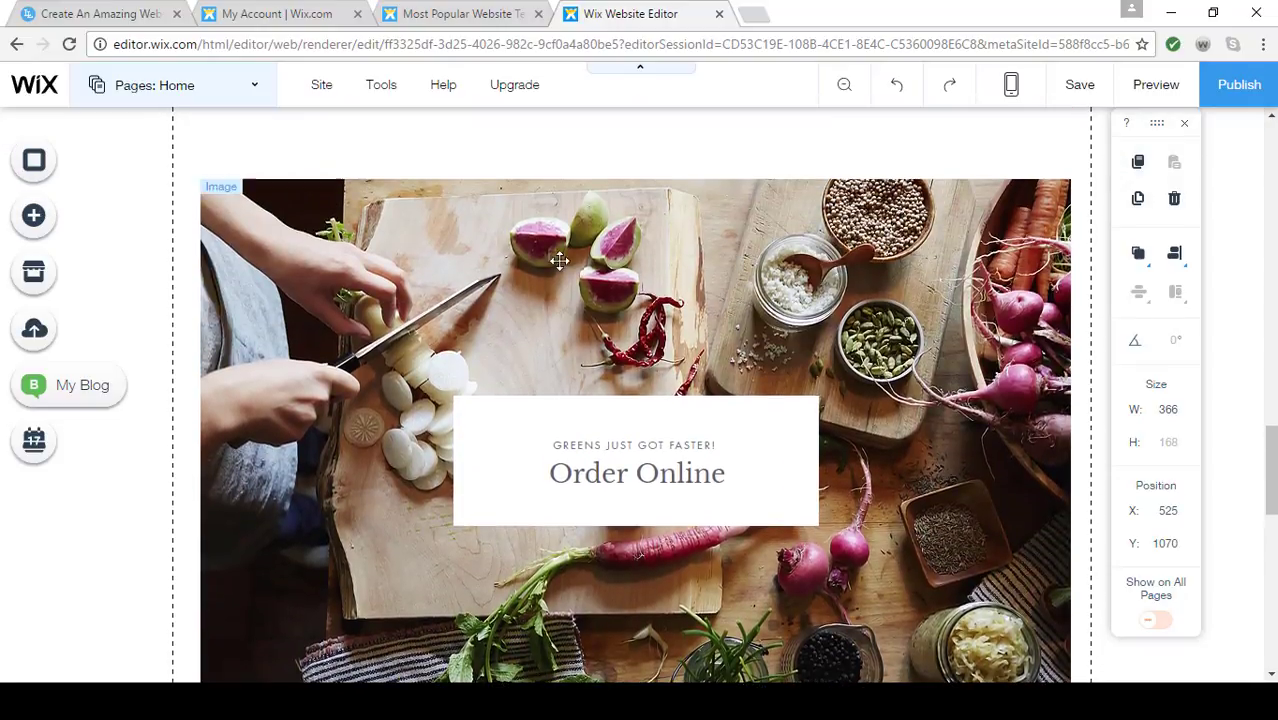
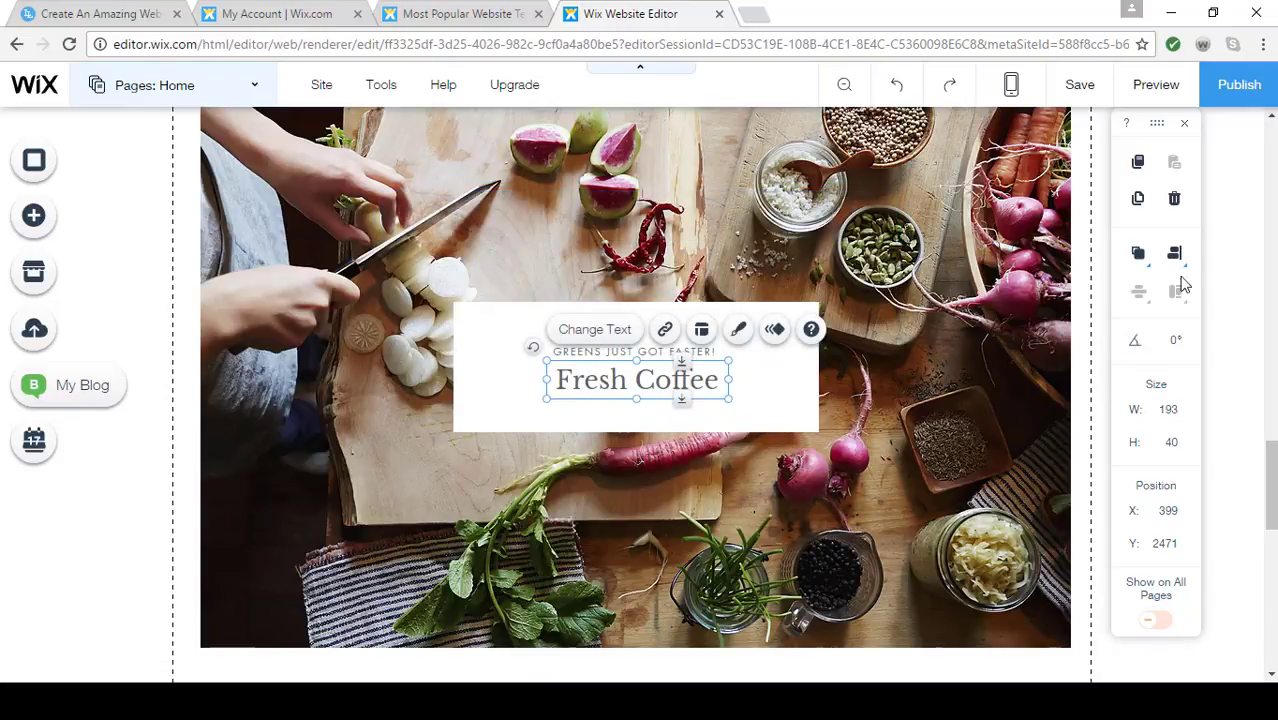
{"action": "left_click", "coordinate": [1157, 90]}
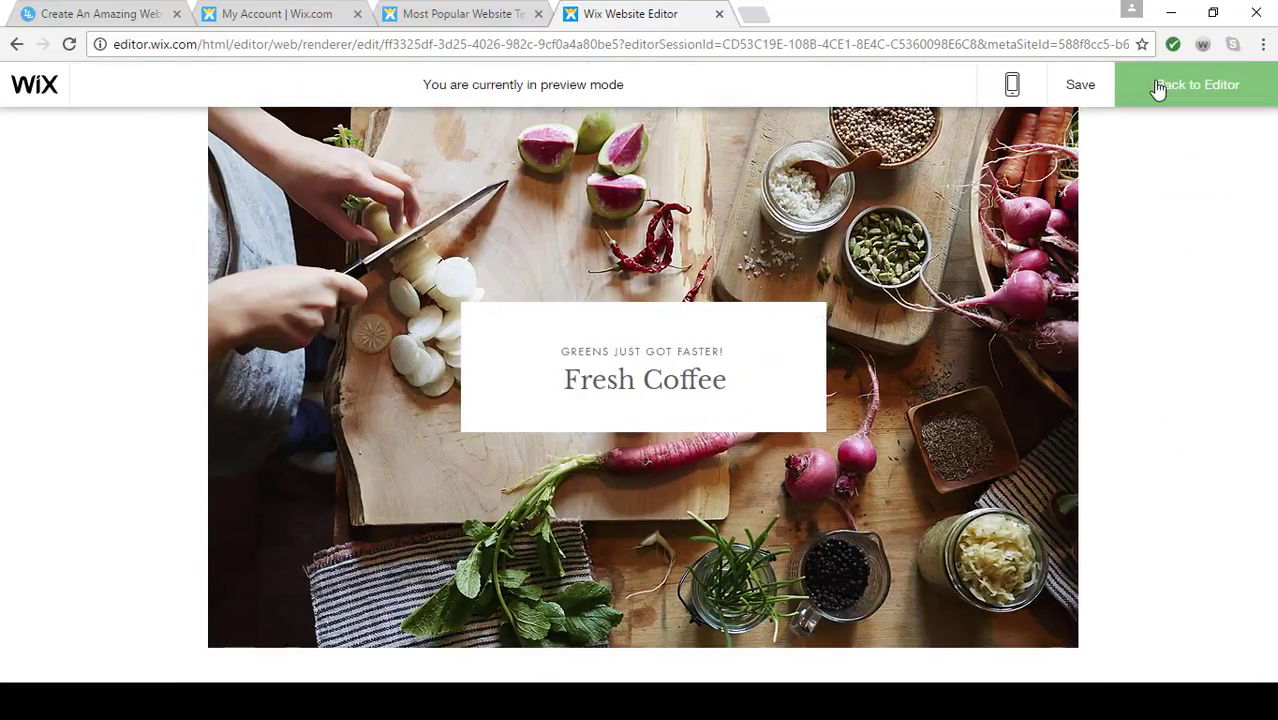
{"action": "left_click", "coordinate": [644, 386]}
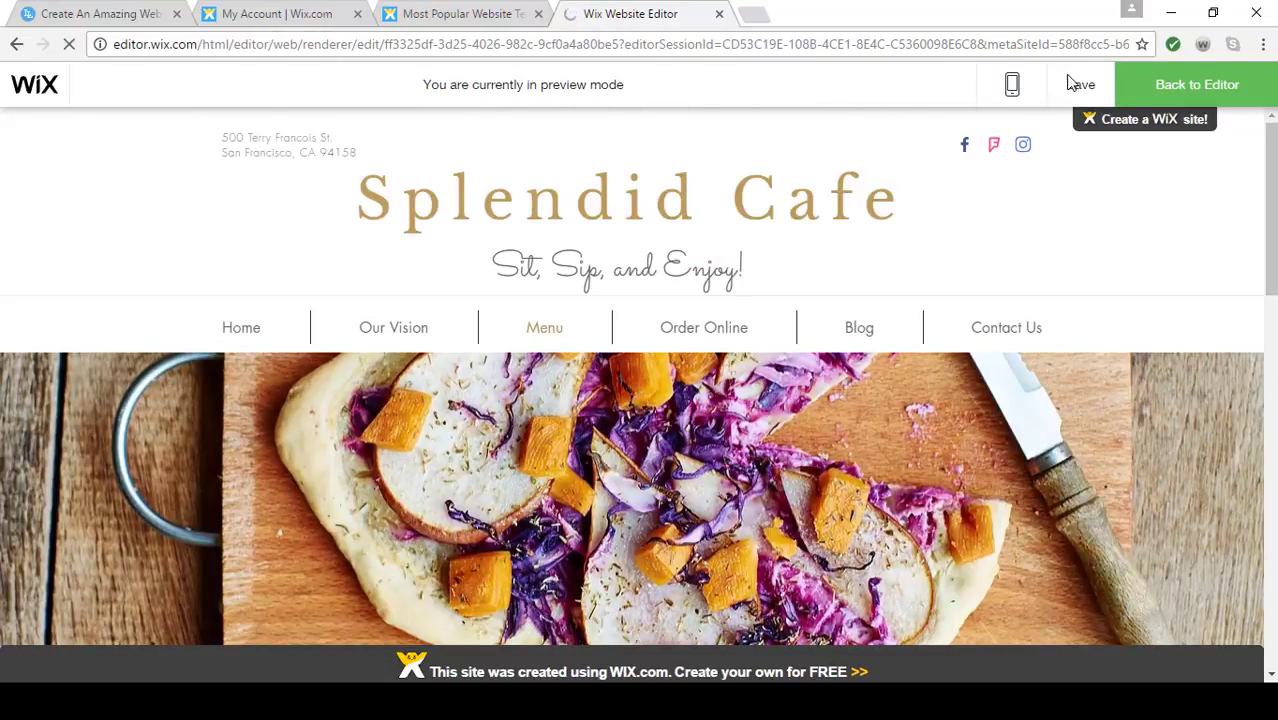
{"action": "left_click", "coordinate": [1183, 84]}
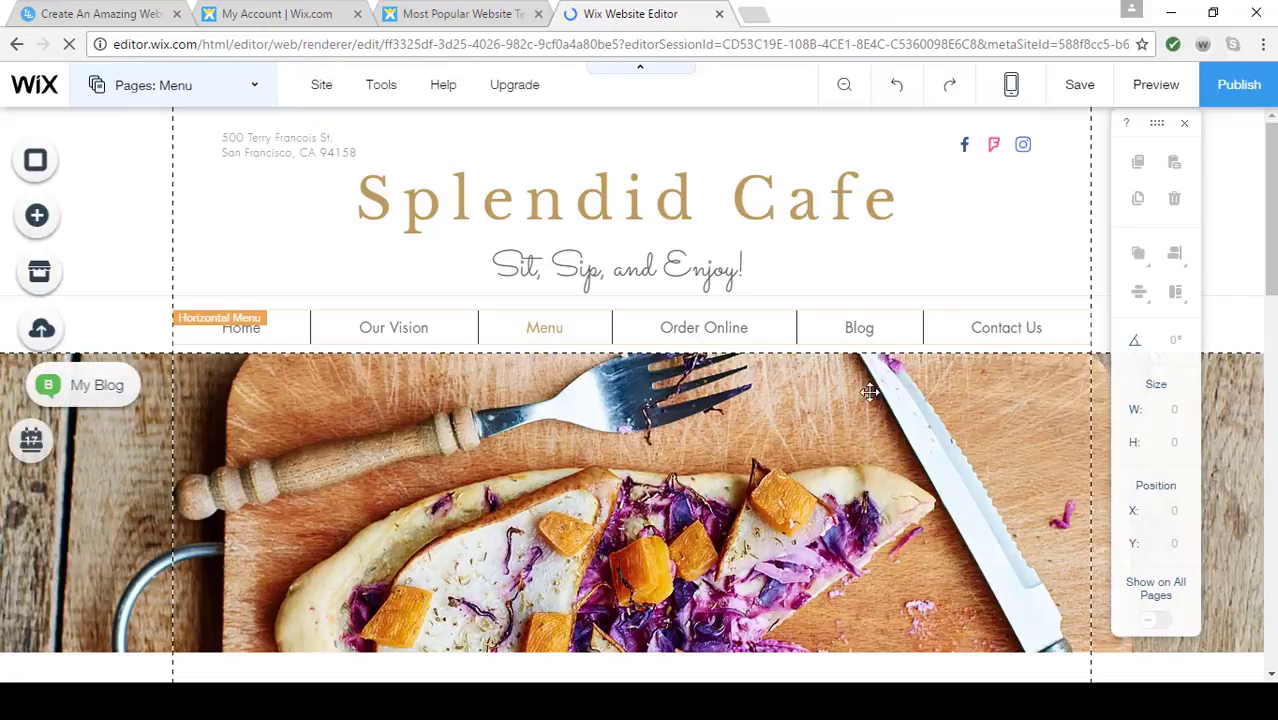
Review the salad and soup items on the Menu page and switch back to the Home page
{"action": "scroll", "coordinate": [850, 442], "scroll_direction": "down", "scroll_amount": 6}
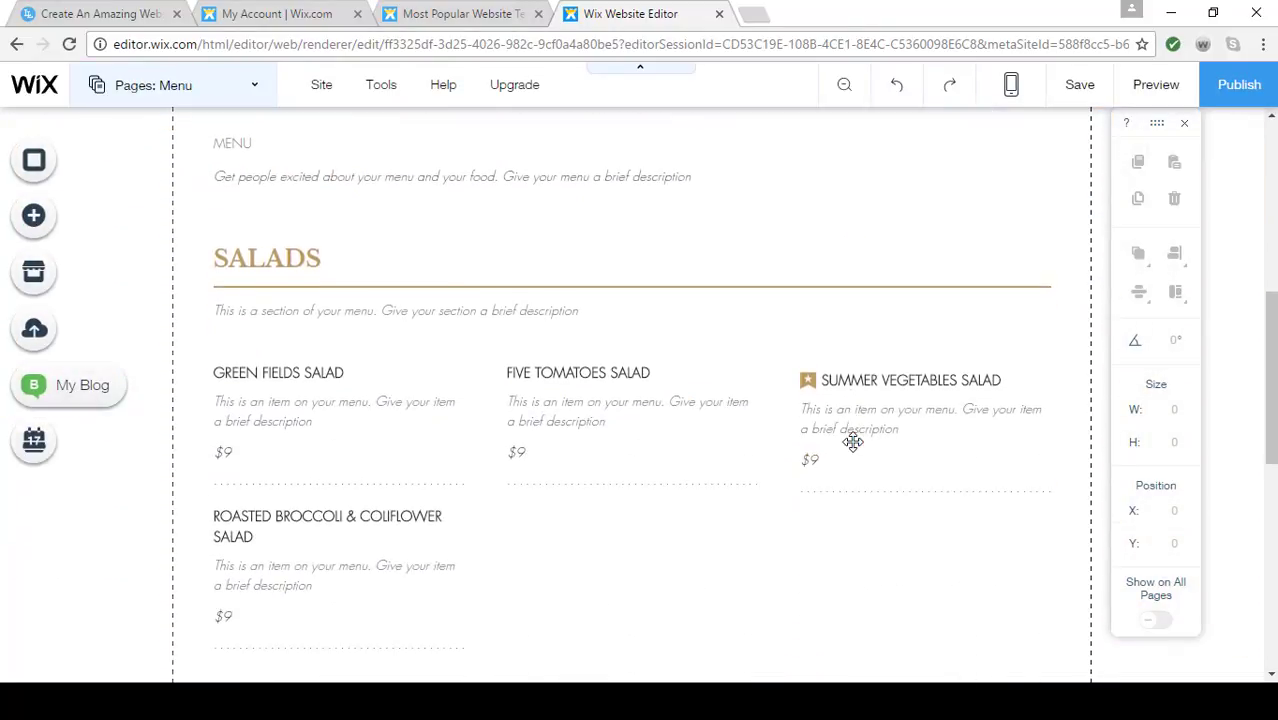
{"action": "scroll", "coordinate": [852, 442], "scroll_direction": "down", "scroll_amount": 3}
{"action": "left_click", "coordinate": [257, 98]}
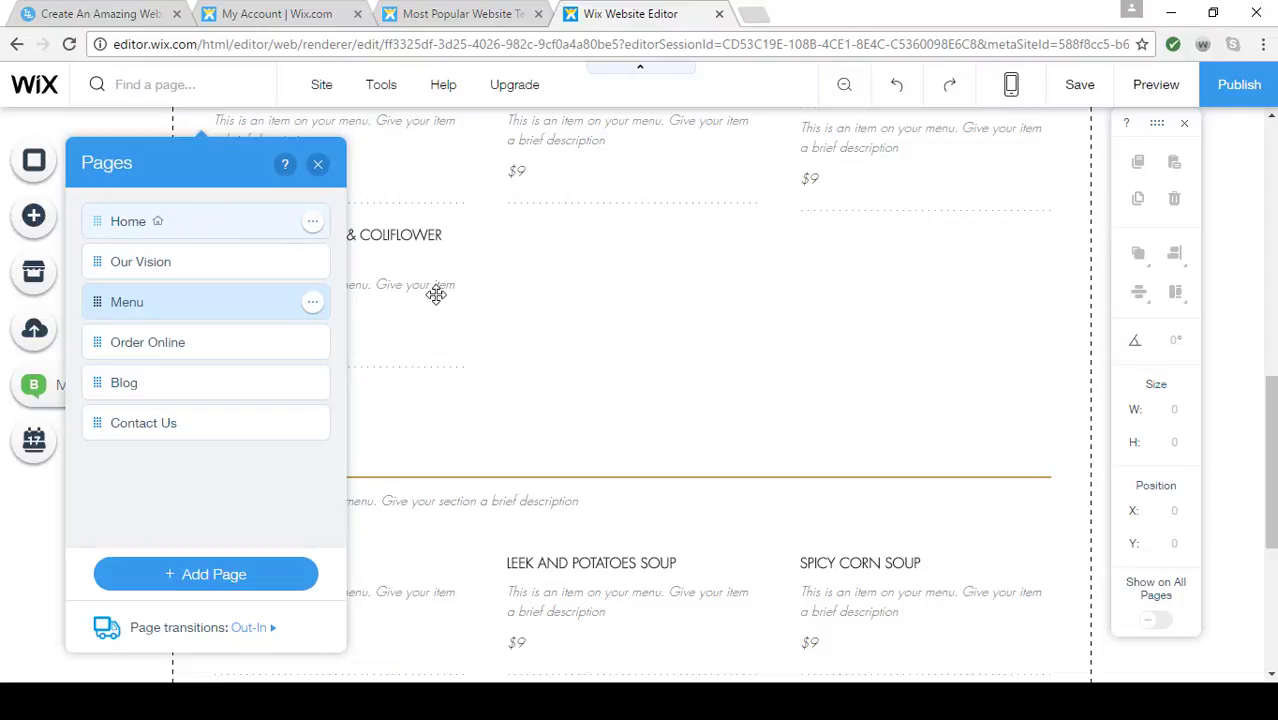
{"action": "scroll", "coordinate": [588, 340], "scroll_direction": "up", "scroll_amount": 10}
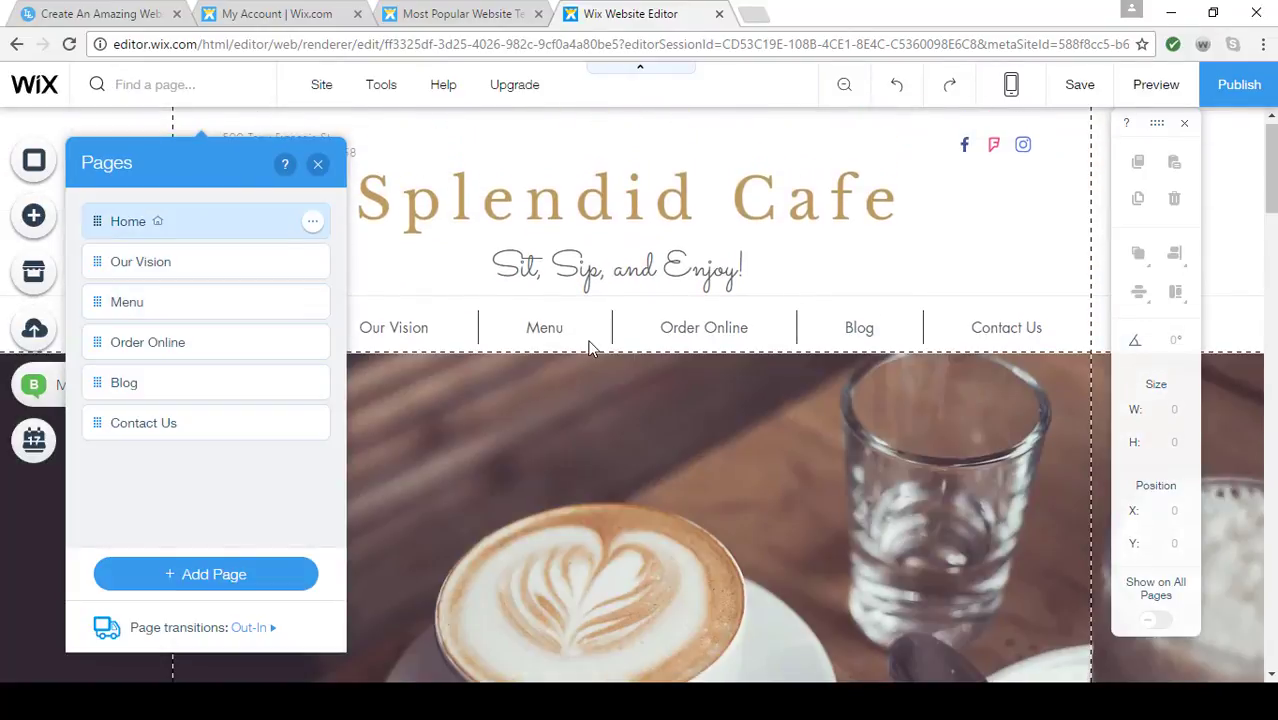
Delete the "Greens just got faster!" text above the Fresh Coffee button on the home page
{"action": "scroll", "coordinate": [585, 413], "scroll_direction": "down", "scroll_amount": 10}
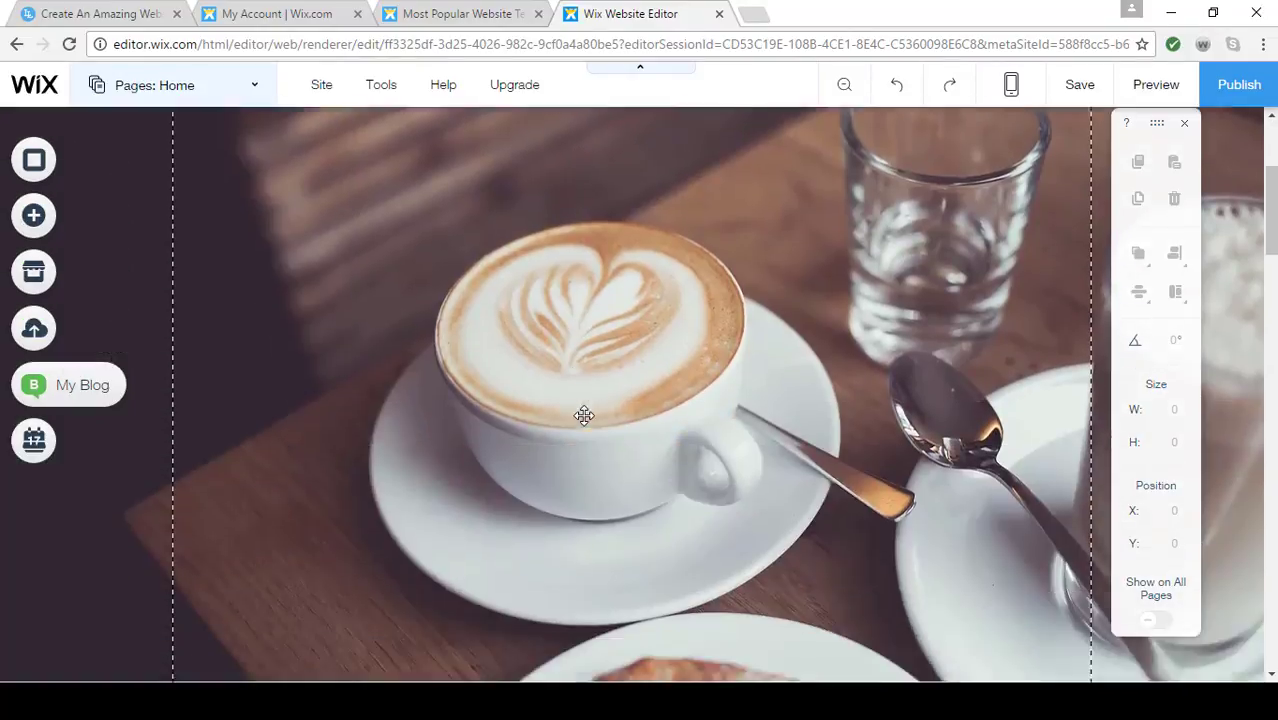
{"action": "scroll", "coordinate": [585, 416], "scroll_direction": "down", "scroll_amount": 8}
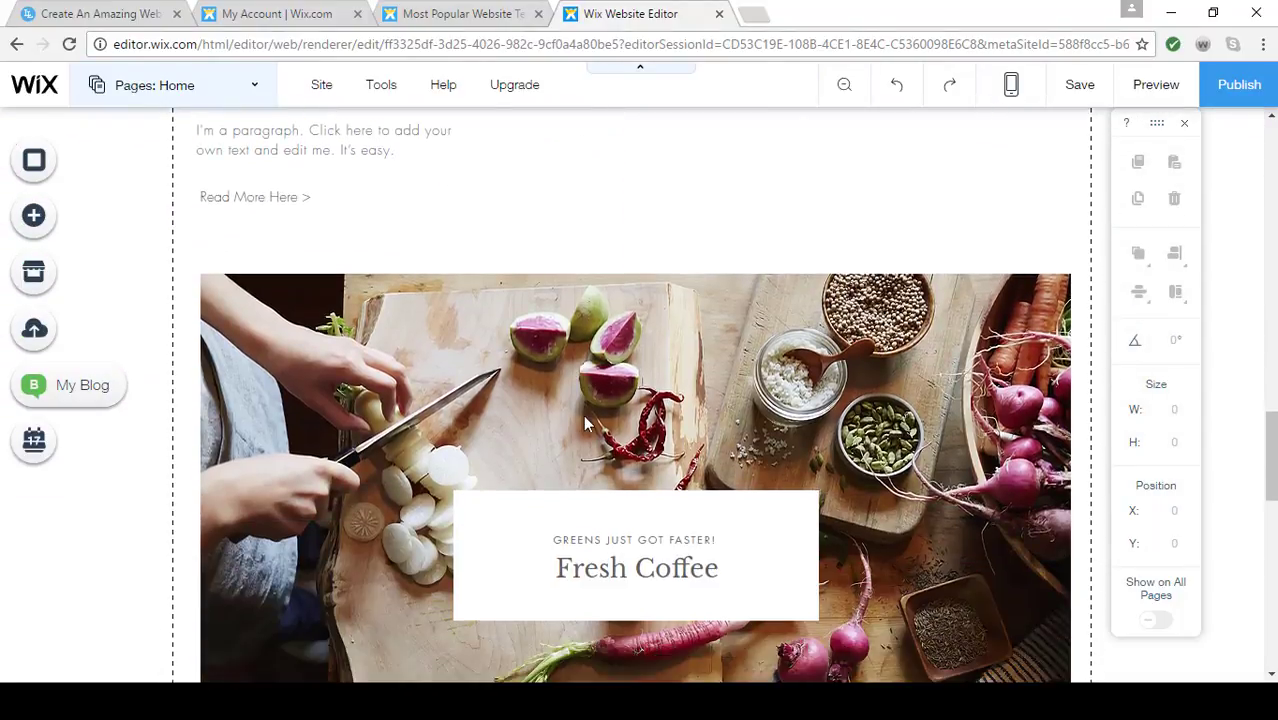
{"action": "scroll", "coordinate": [583, 414], "scroll_direction": "up", "scroll_amount": 1}
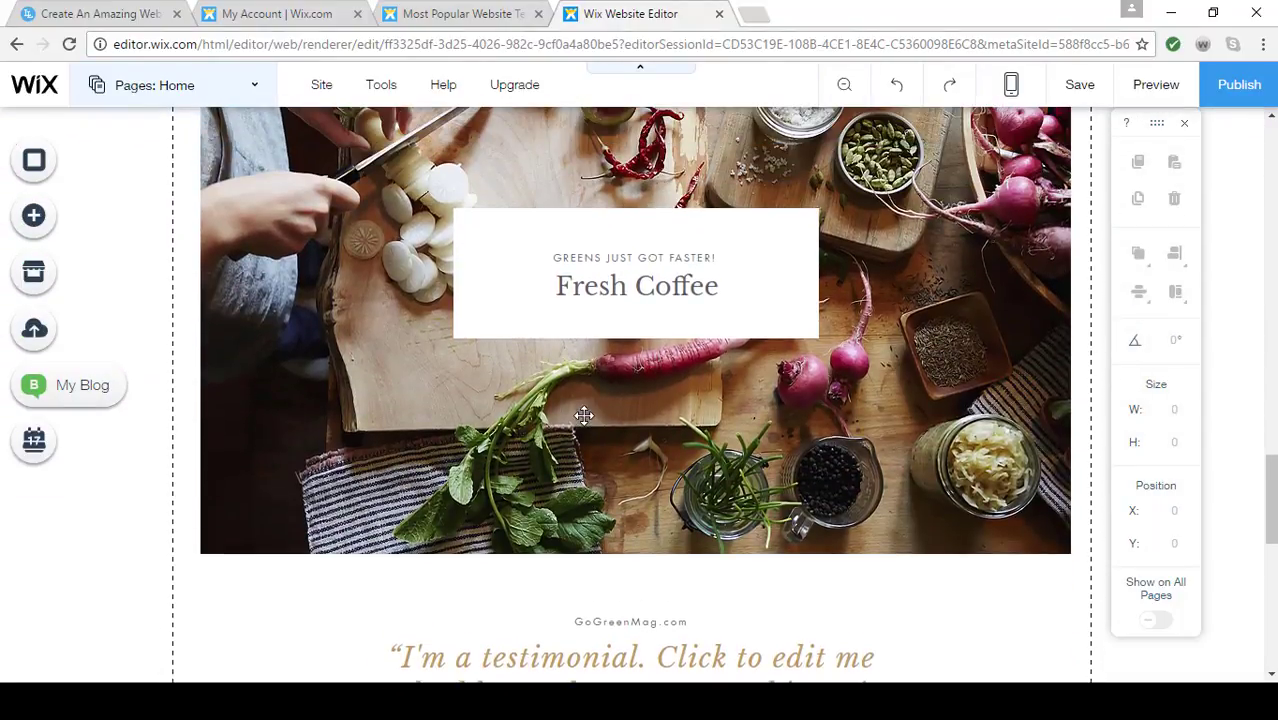
{"action": "left_click", "coordinate": [651, 258]}
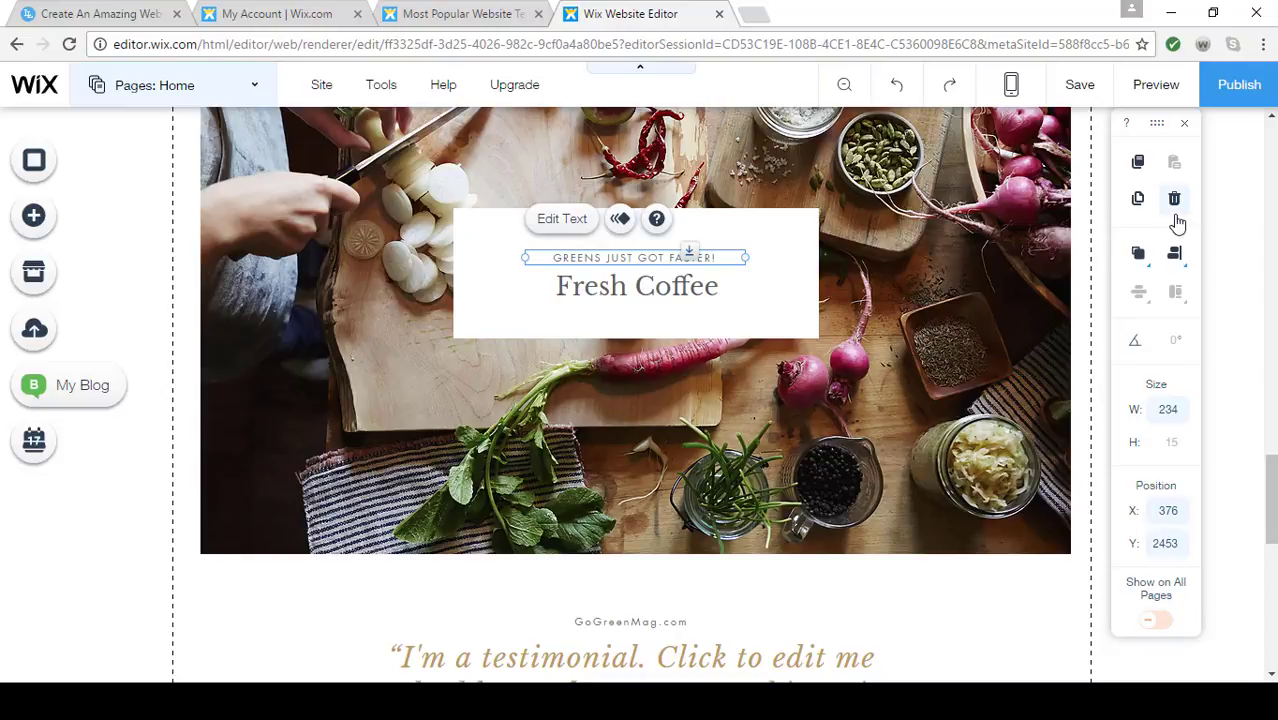
{"action": "key", "text": "Delete"}
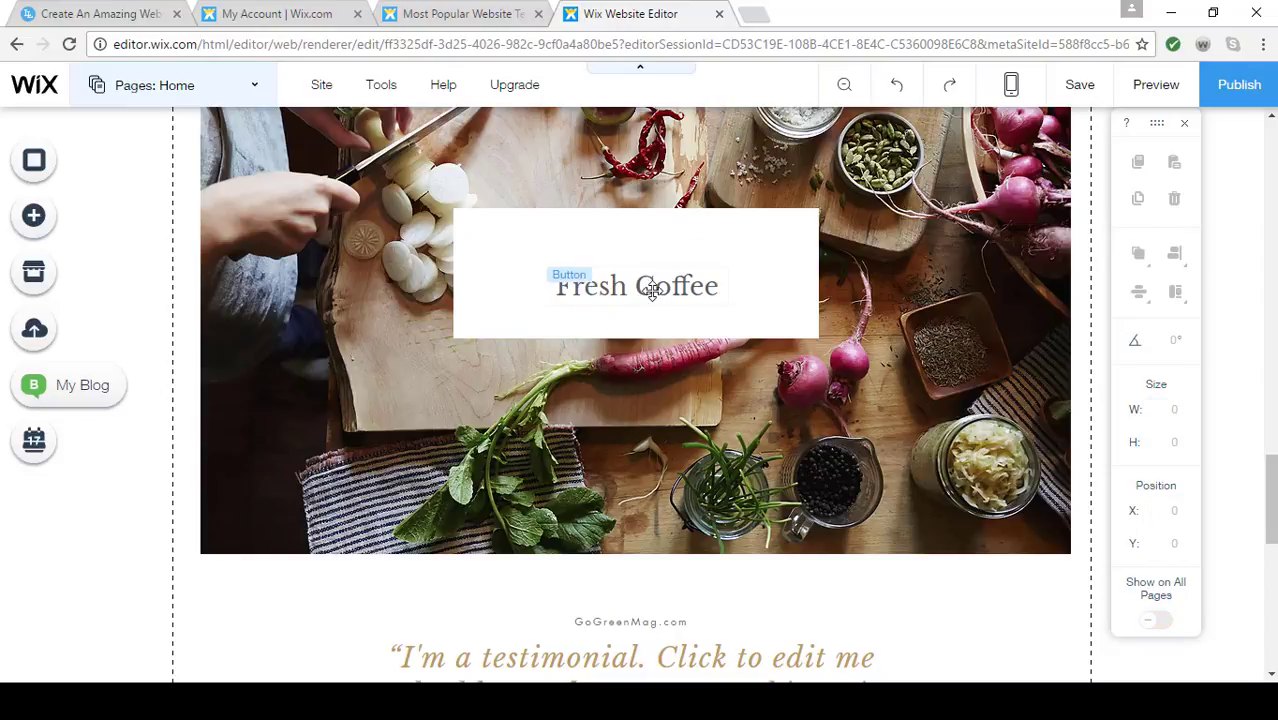
Center the Fresh Coffee button horizontally and vertically within its white box
{"action": "left_click", "coordinate": [652, 290]}
{"action": "left_click", "coordinate": [1174, 252]}
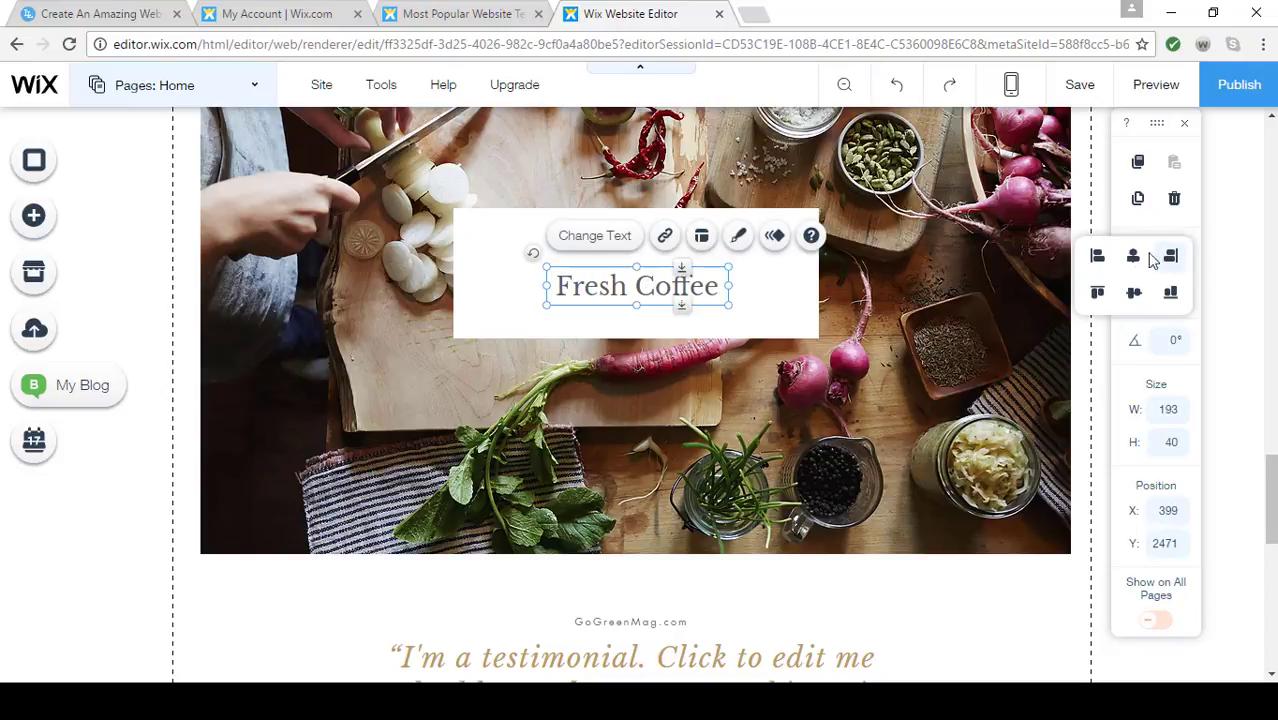
{"action": "left_click", "coordinate": [1133, 256]}
{"action": "left_click", "coordinate": [1133, 293]}
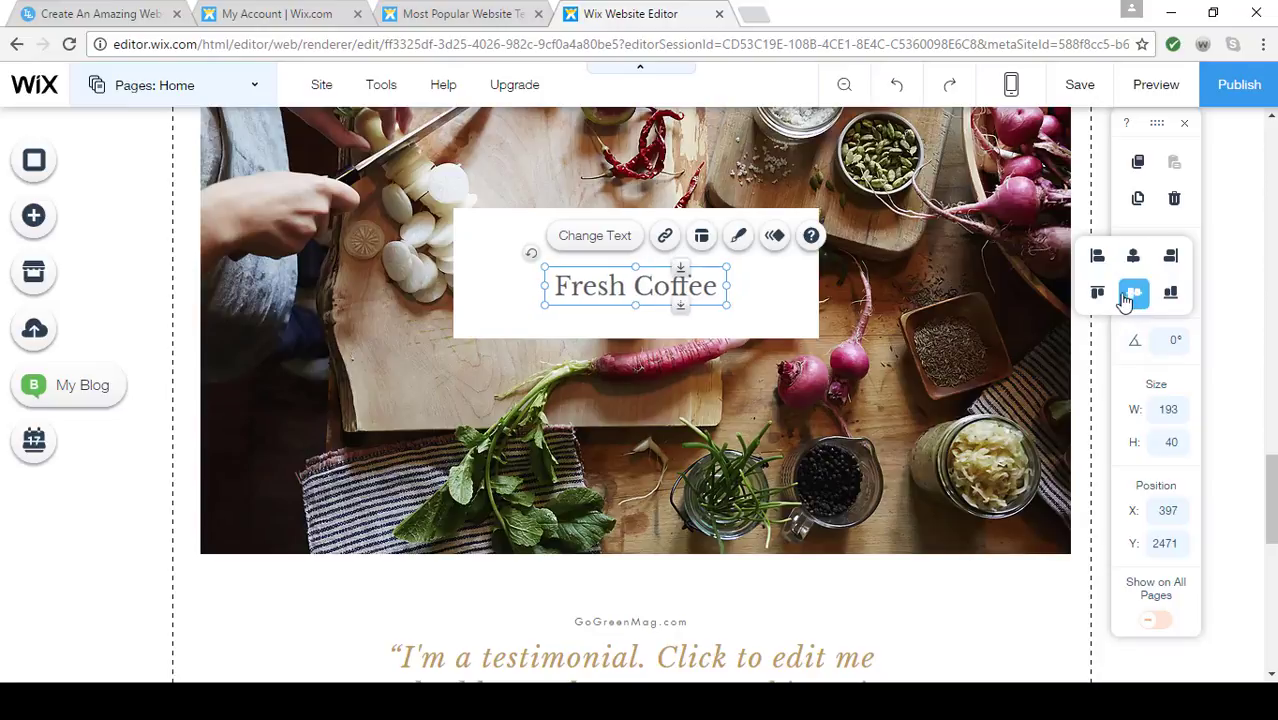
{"action": "left_click", "coordinate": [877, 381]}
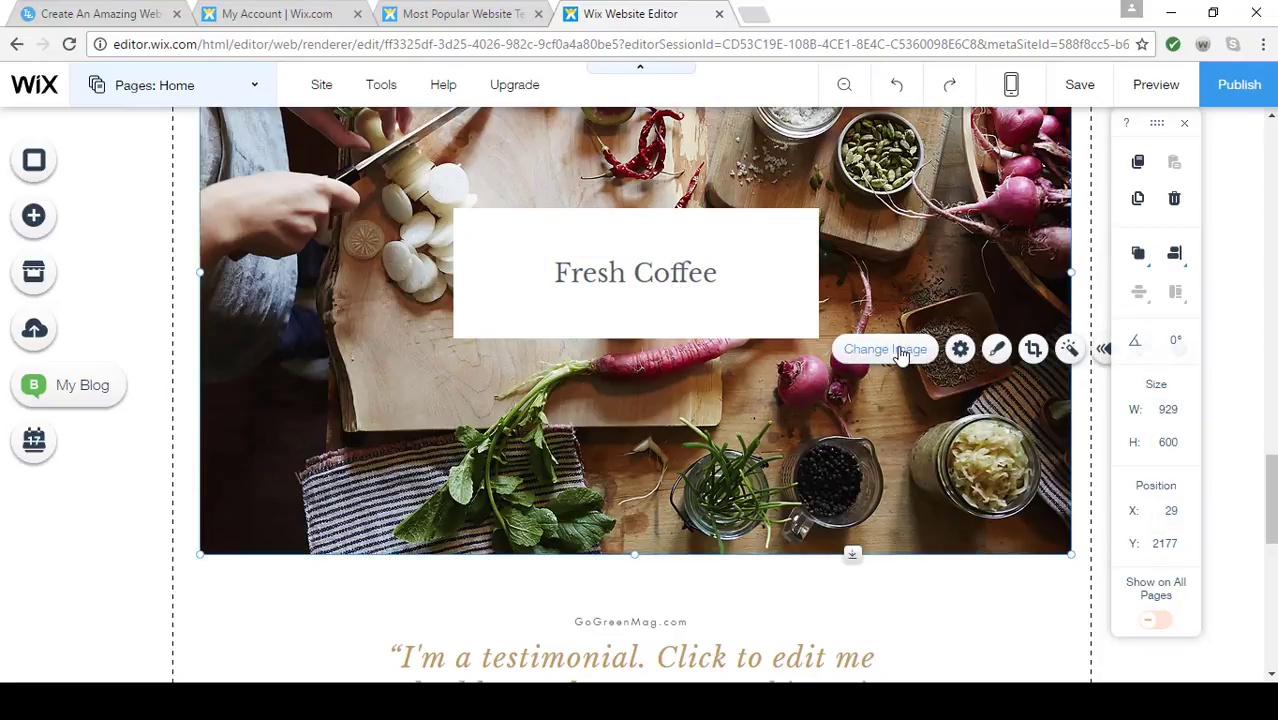
Open the free Wix videos to choose a background for the strip above the footer
{"action": "scroll", "coordinate": [577, 410], "scroll_direction": "down", "scroll_amount": 5}
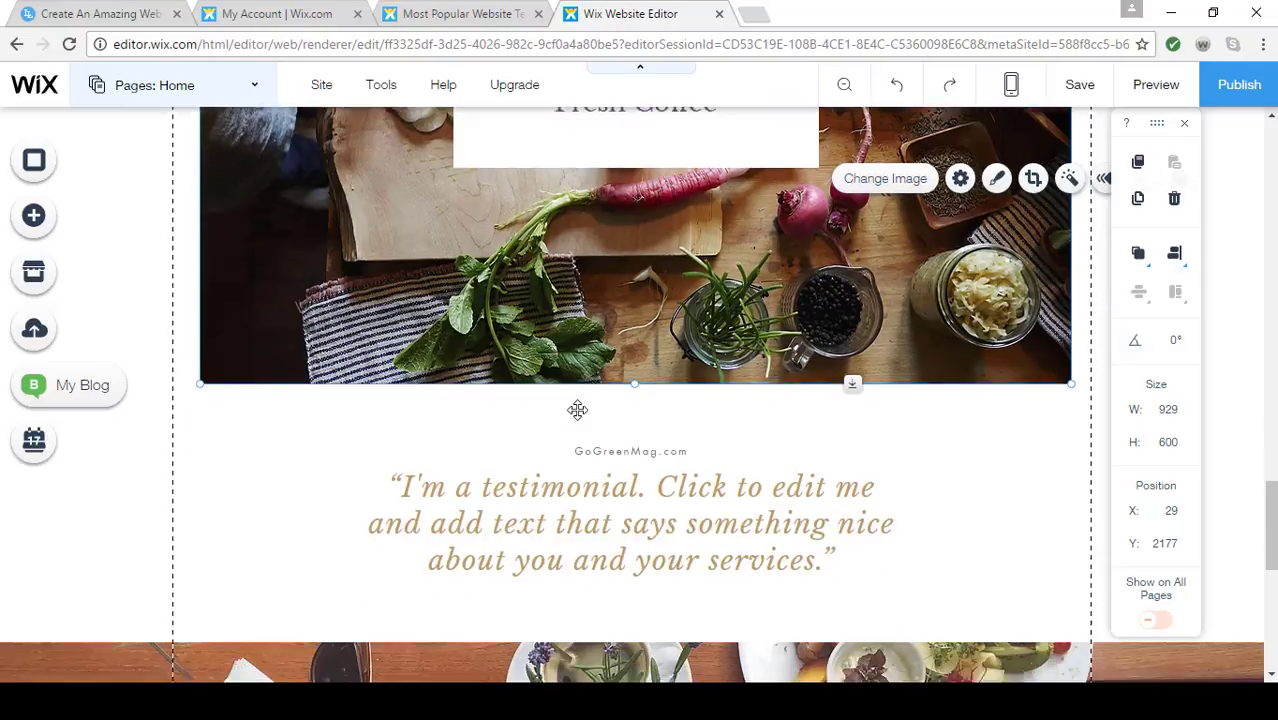
{"action": "scroll", "coordinate": [576, 409], "scroll_direction": "down", "scroll_amount": 4}
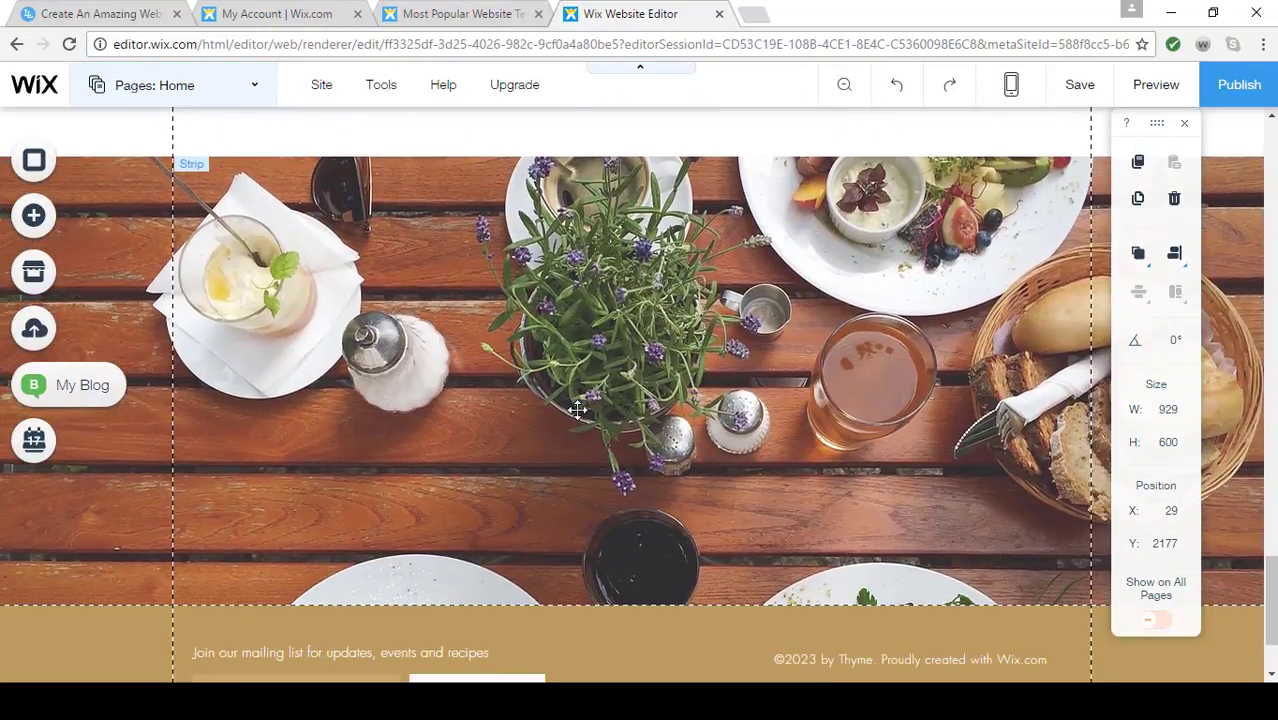
{"action": "scroll", "coordinate": [654, 363], "scroll_direction": "up", "scroll_amount": 1}
{"action": "left_click", "coordinate": [633, 358]}
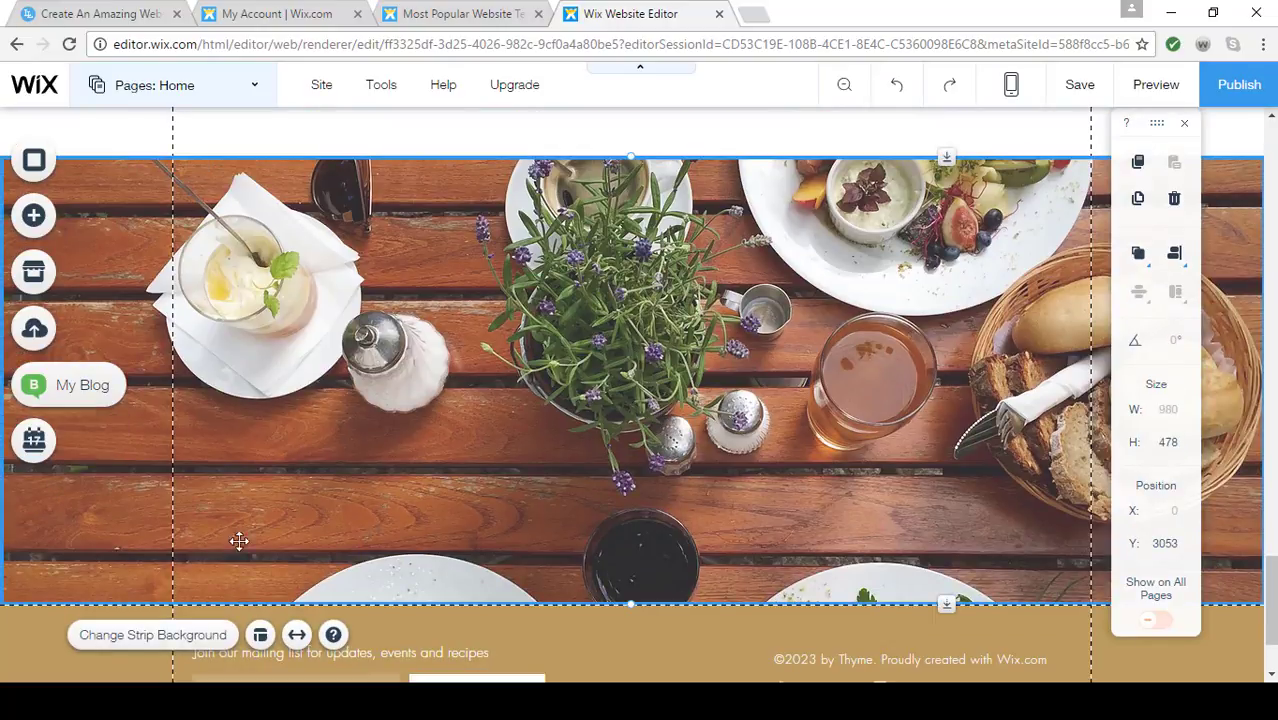
{"action": "left_click", "coordinate": [145, 638]}
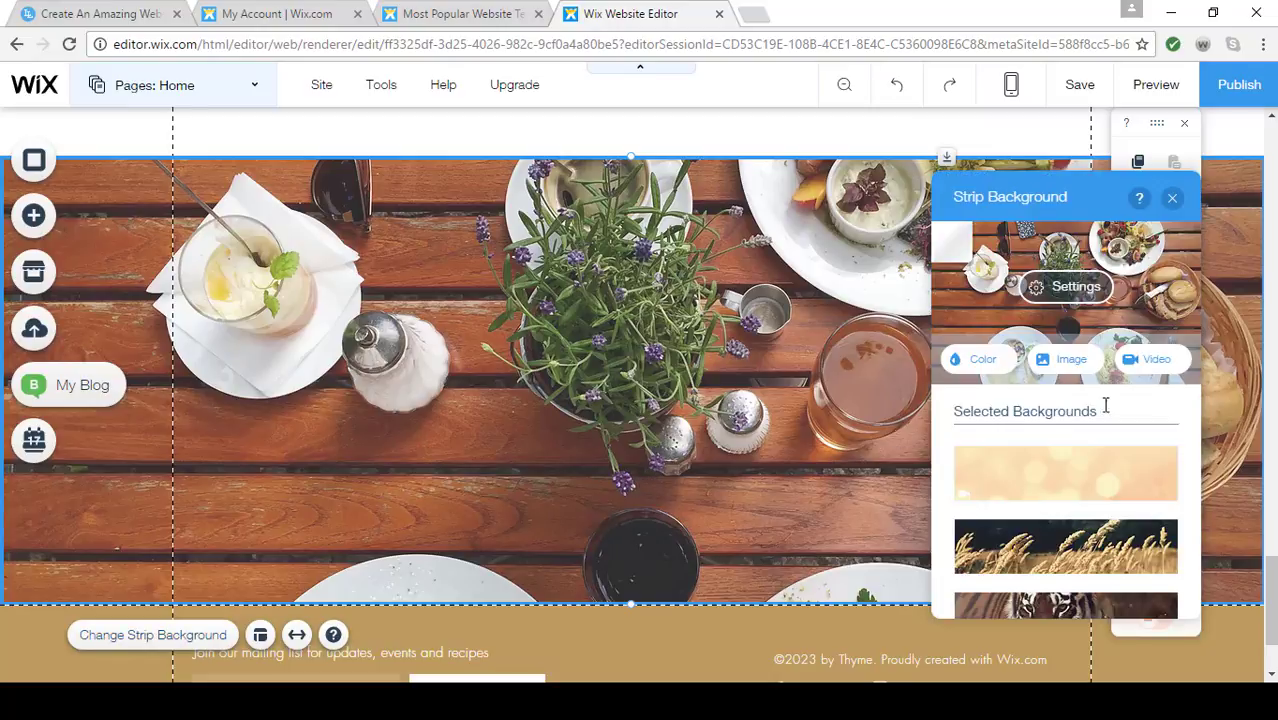
{"action": "left_click", "coordinate": [1152, 360]}
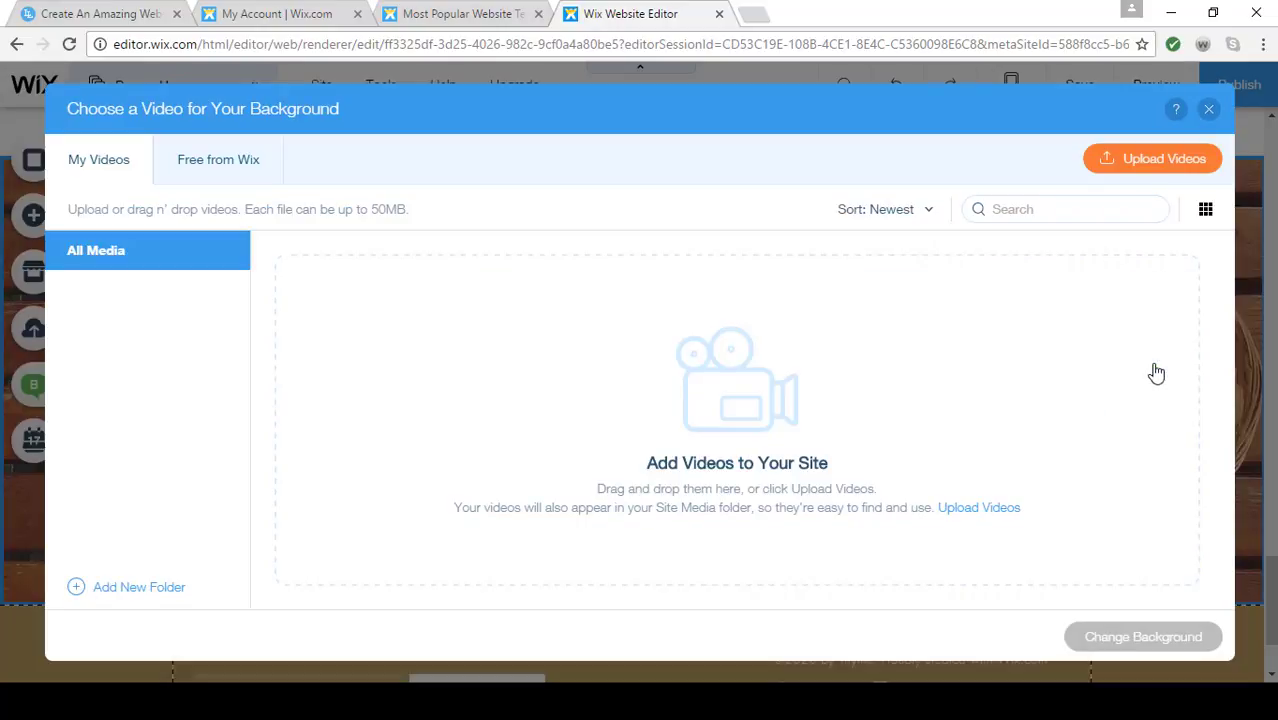
{"action": "left_click", "coordinate": [257, 177]}
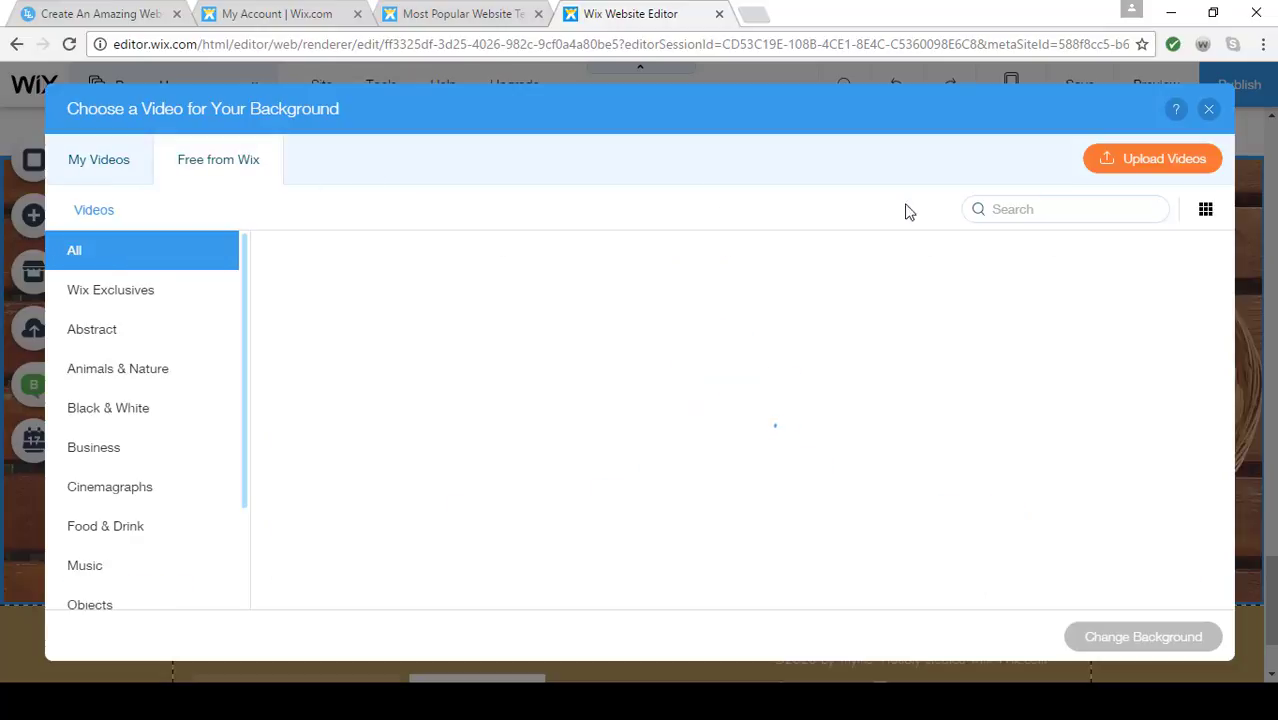
Search the free videos for coffee and set the espresso machine with red cup video as the strip background
{"action": "left_click", "coordinate": [1003, 210]}
{"action": "type", "text": "cr"}
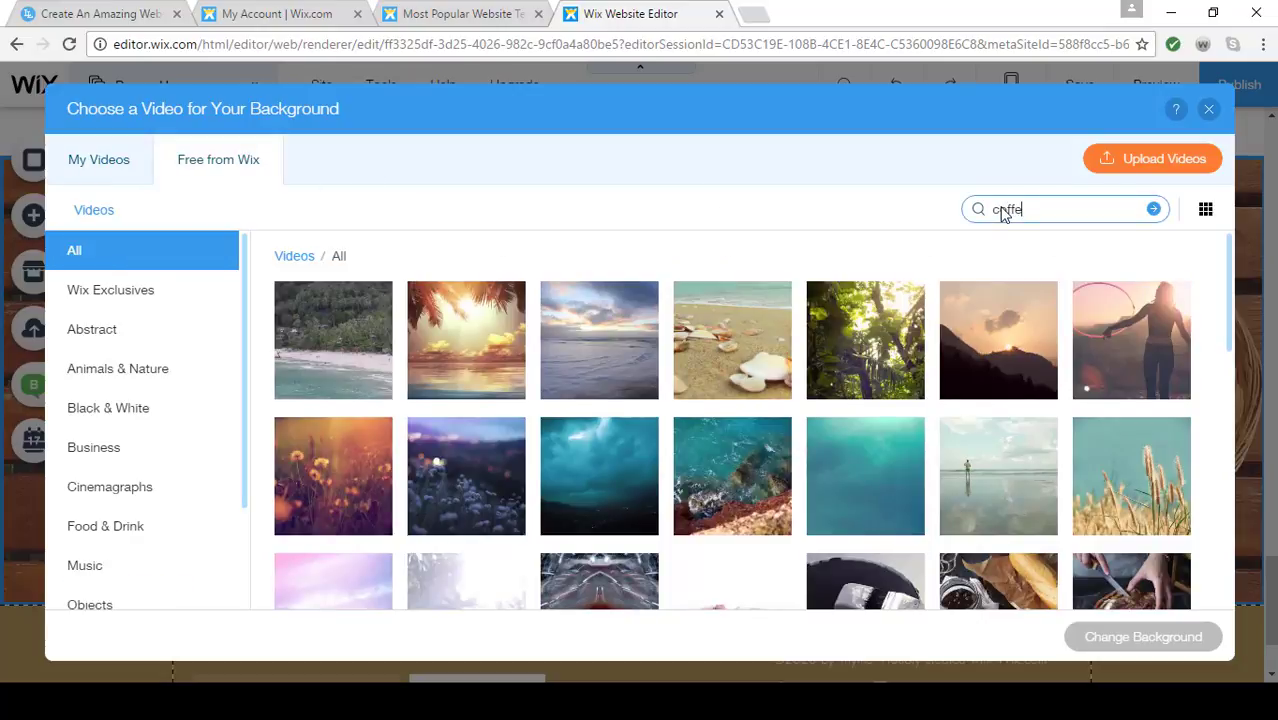
{"action": "type", "text": "ffee"}
{"action": "key", "text": "Return"}
{"action": "left_click", "coordinate": [345, 380]}
{"action": "left_click", "coordinate": [1093, 650]}
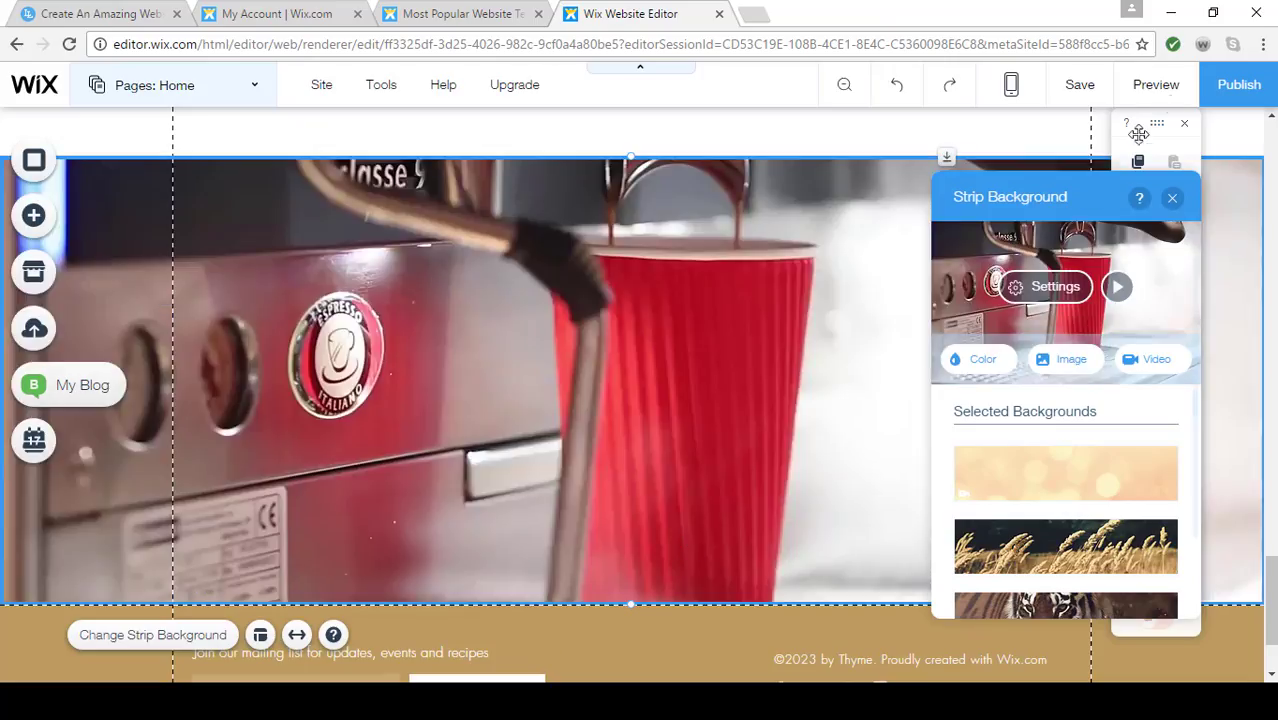
Preview the home page with the video strip, checking the area from the vegetable image to the strip
{"action": "left_click", "coordinate": [1156, 85]}
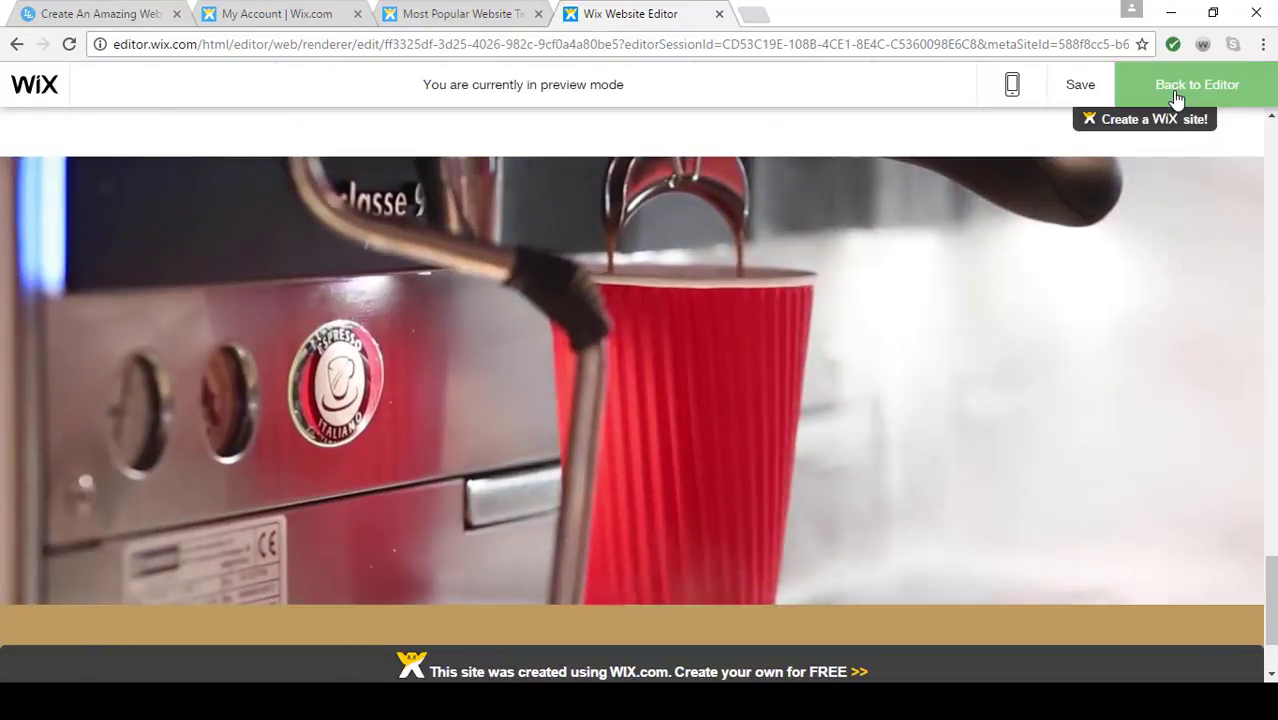
{"action": "scroll", "coordinate": [896, 446], "scroll_direction": "up", "scroll_amount": 4}
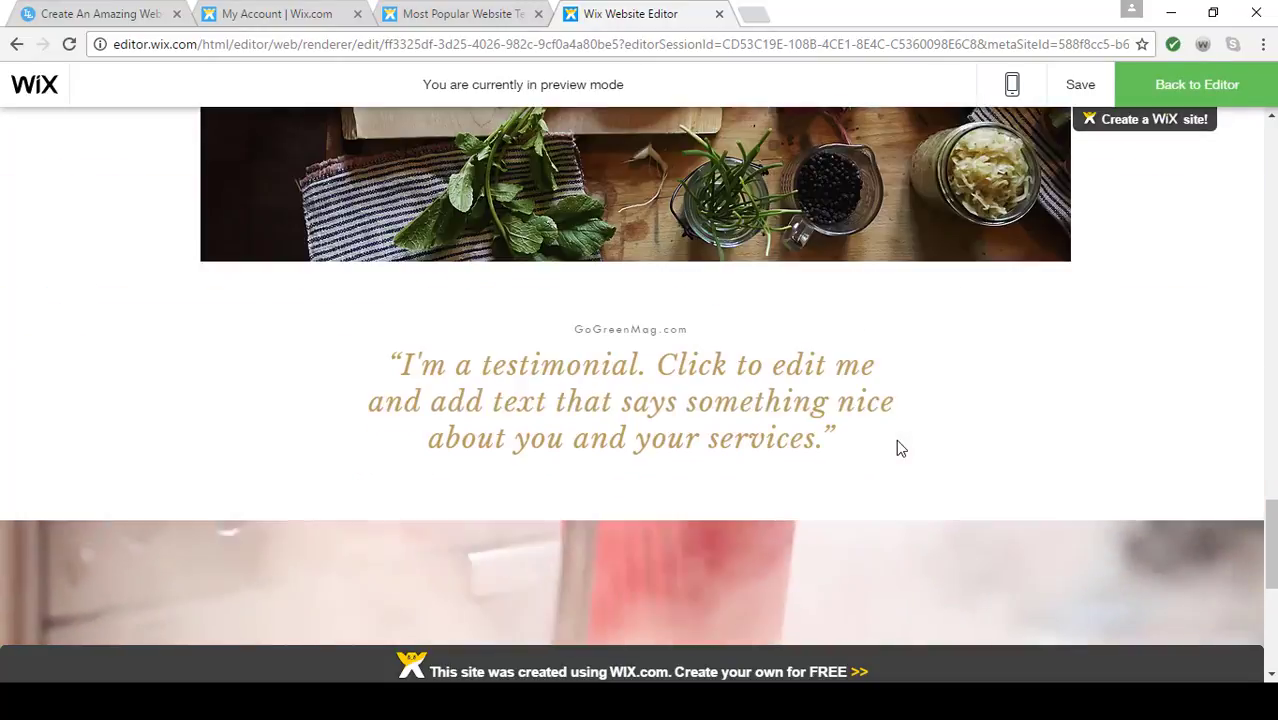
{"action": "scroll", "coordinate": [896, 448], "scroll_direction": "up", "scroll_amount": 5}
{"action": "scroll", "coordinate": [896, 448], "scroll_direction": "down", "scroll_amount": 7}
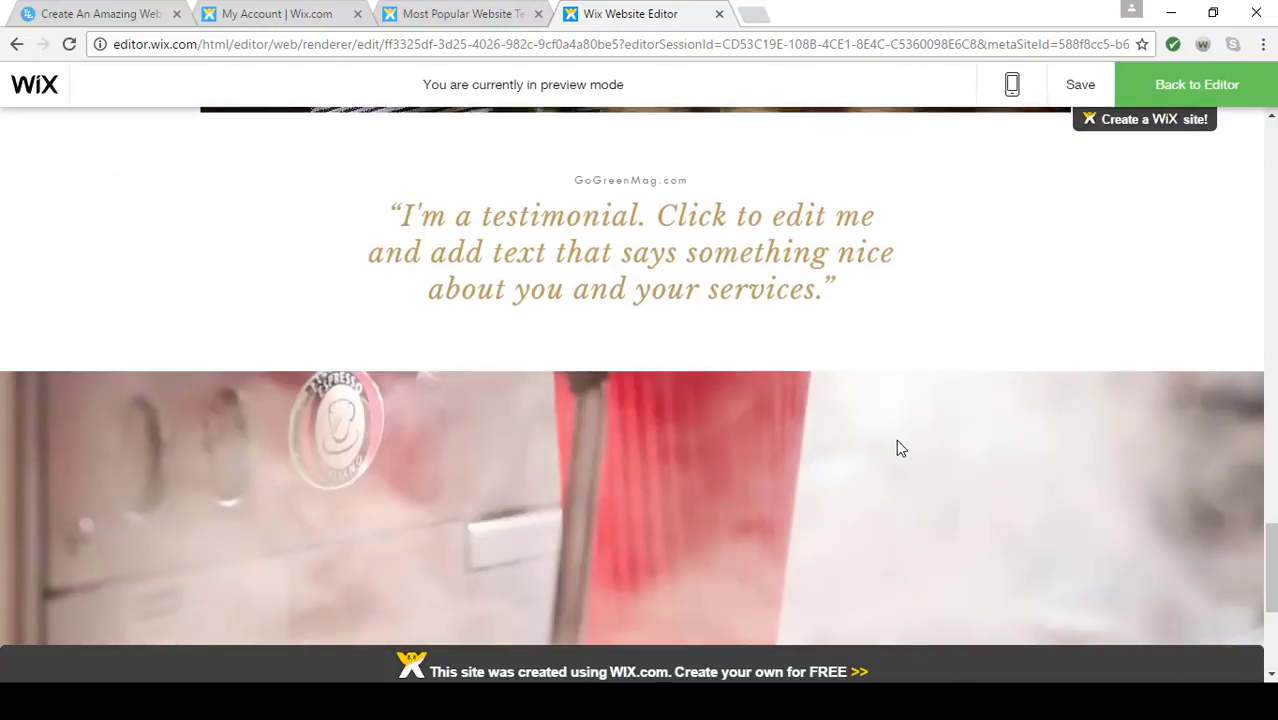
{"action": "scroll", "coordinate": [896, 448], "scroll_direction": "down", "scroll_amount": 5}
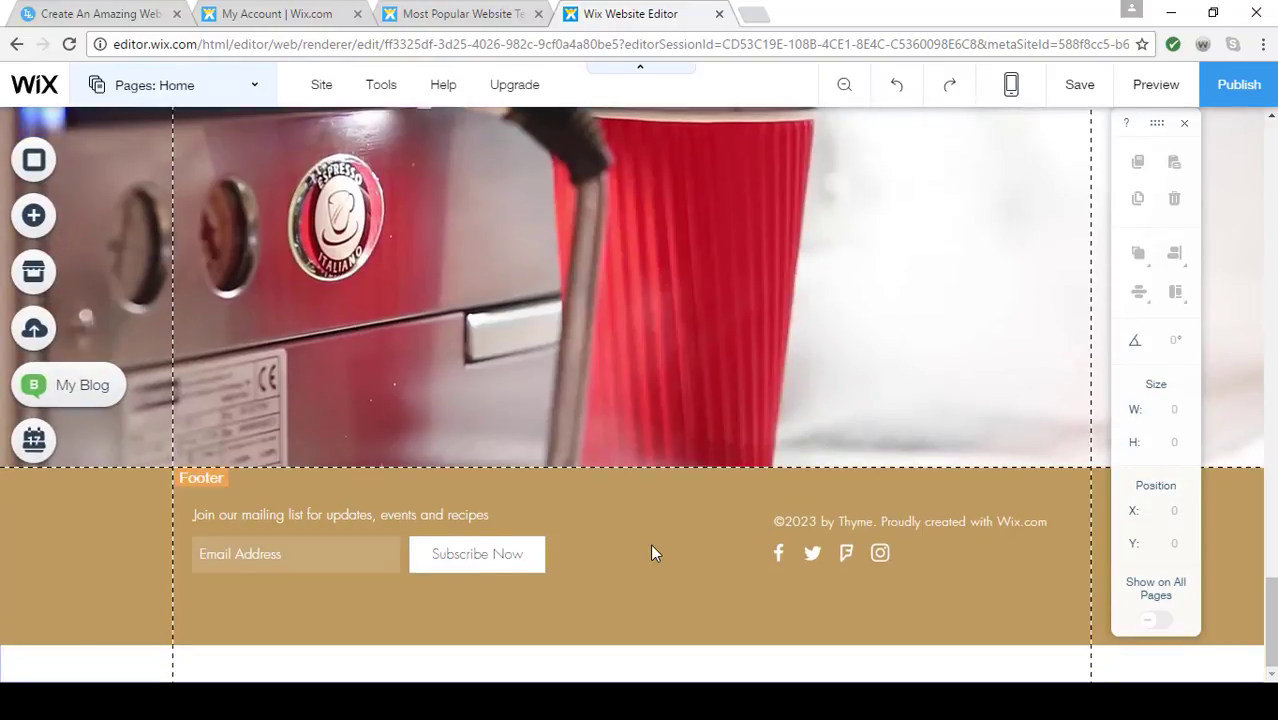
Apply the gray themed design to the footer and close the design settings
{"action": "left_click", "coordinate": [652, 545]}
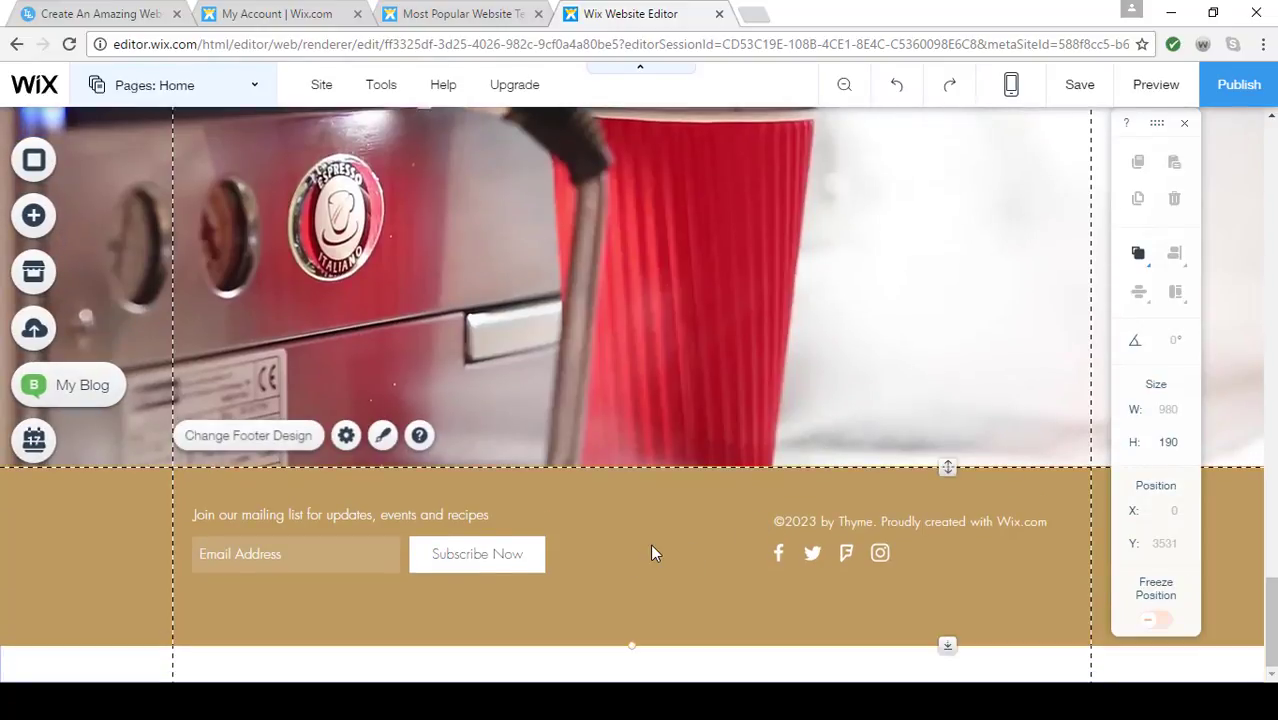
{"action": "left_click", "coordinate": [381, 437]}
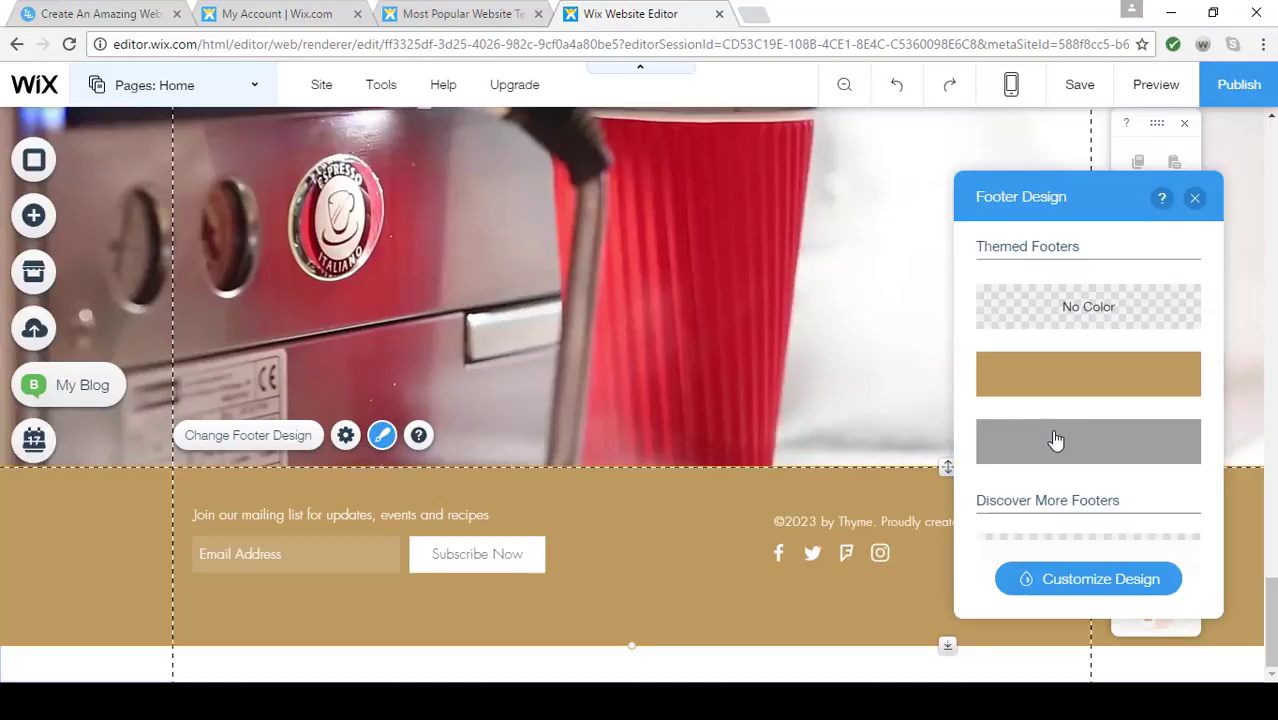
{"action": "left_click", "coordinate": [1110, 442]}
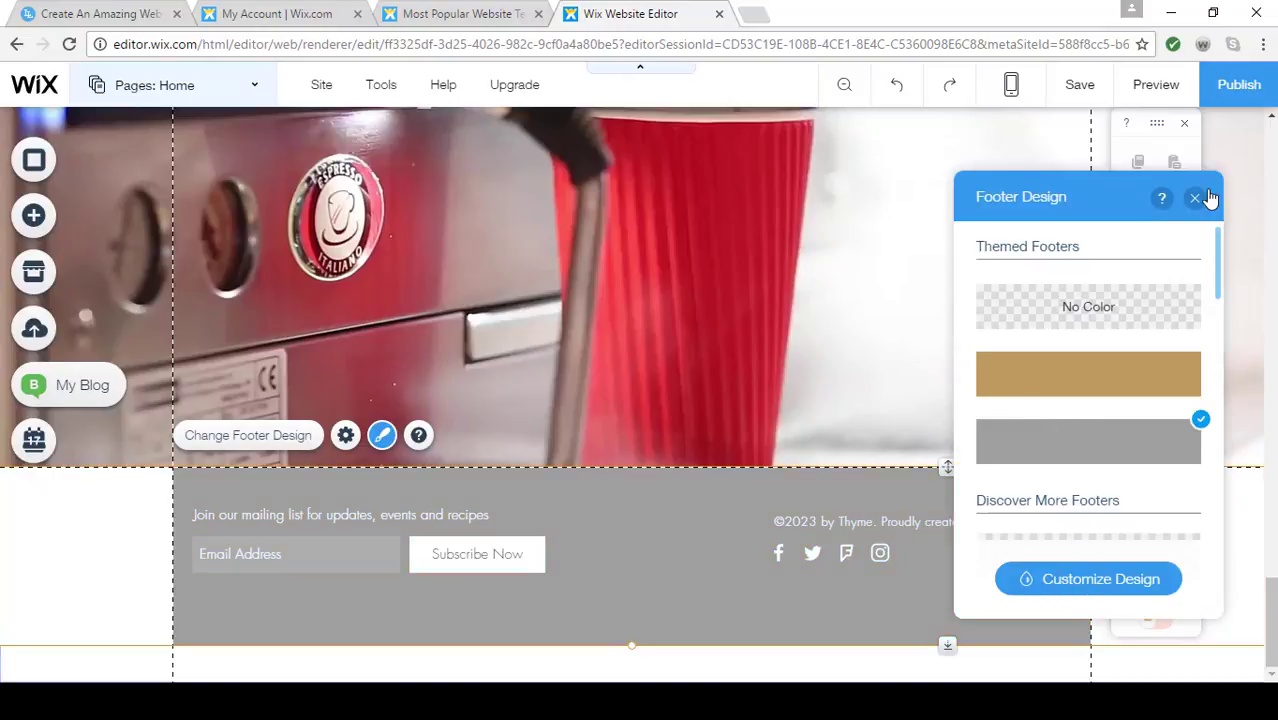
{"action": "left_click", "coordinate": [1198, 199]}
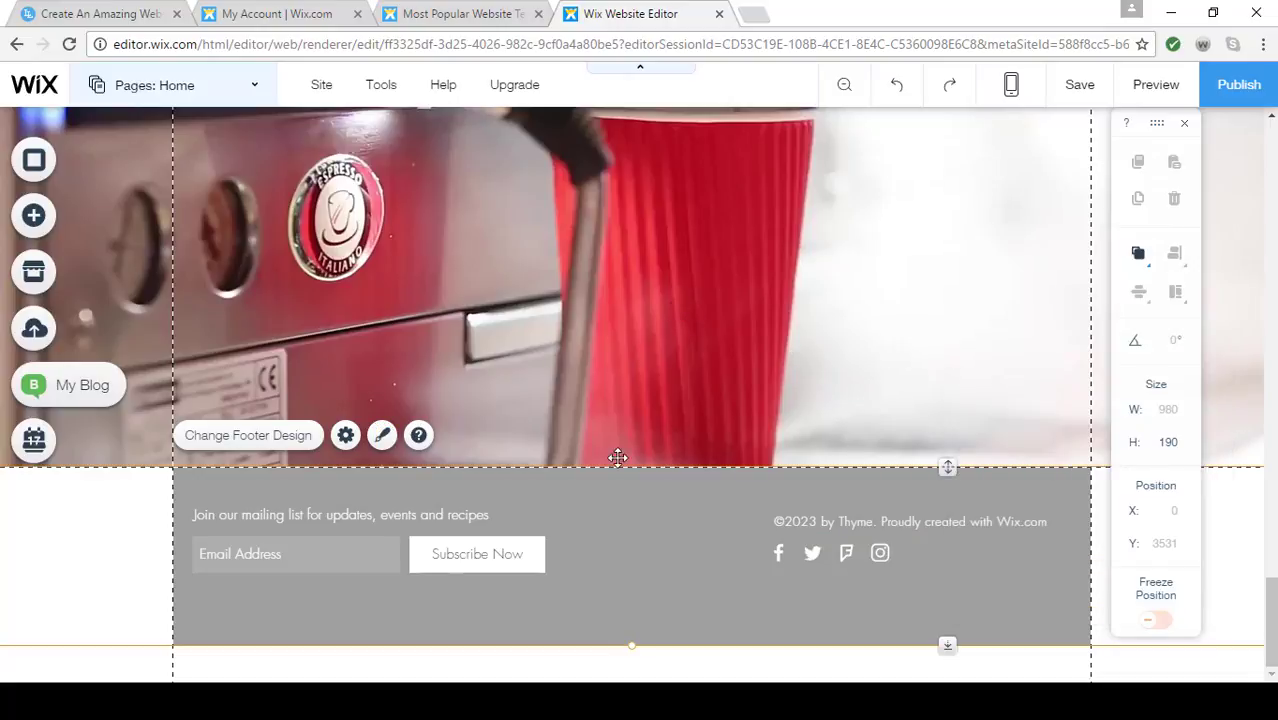
Add a Name field to the footer's mailing list subscription form and close its settings
{"action": "left_click", "coordinate": [310, 560]}
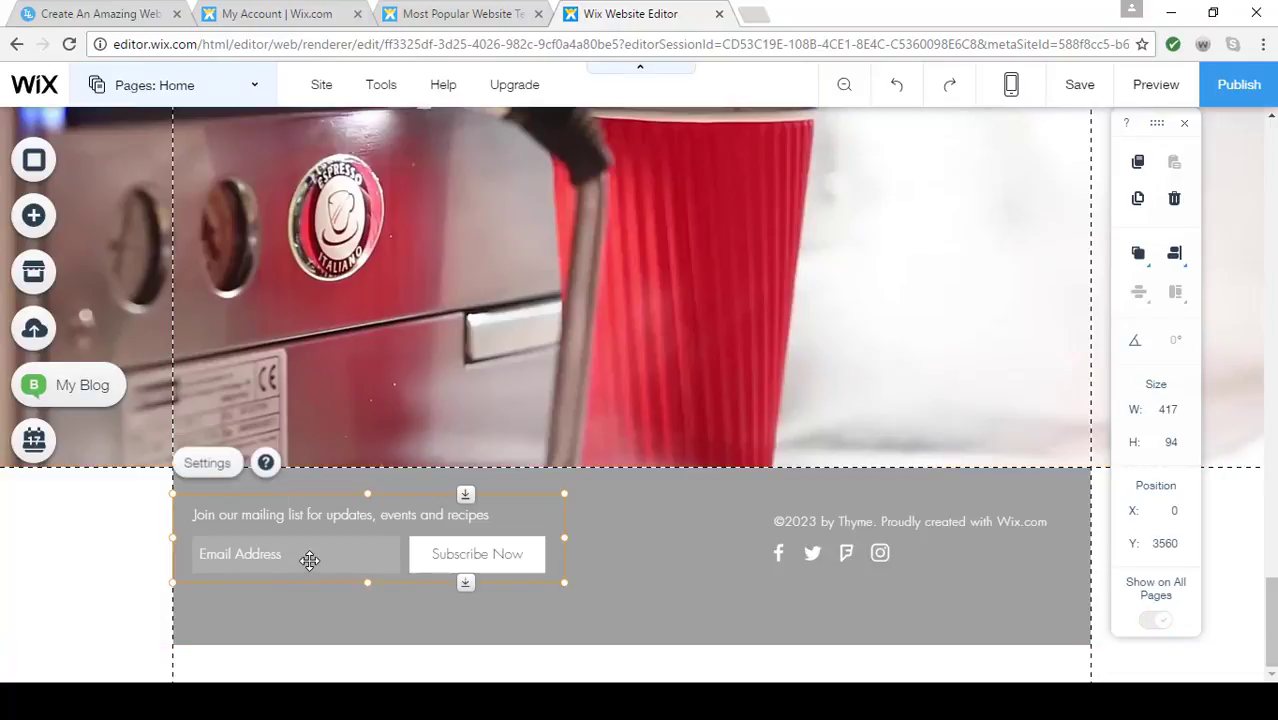
{"action": "left_click", "coordinate": [207, 463]}
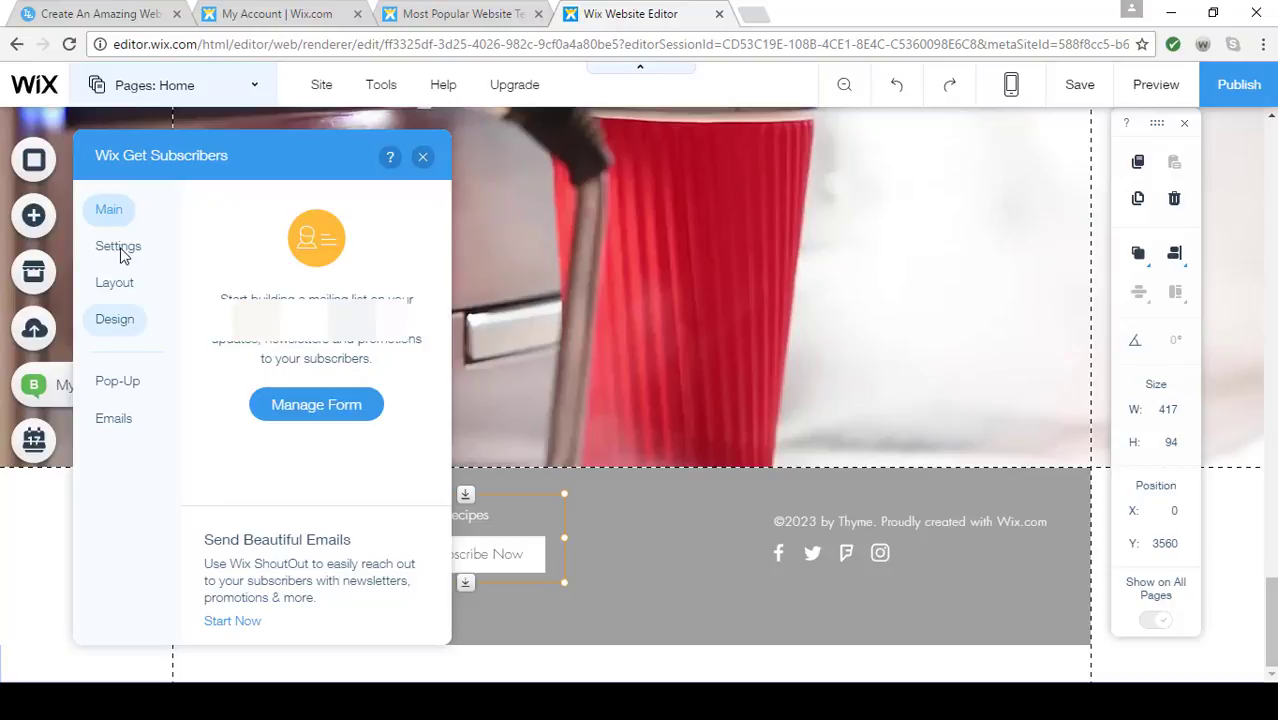
{"action": "left_click", "coordinate": [120, 250]}
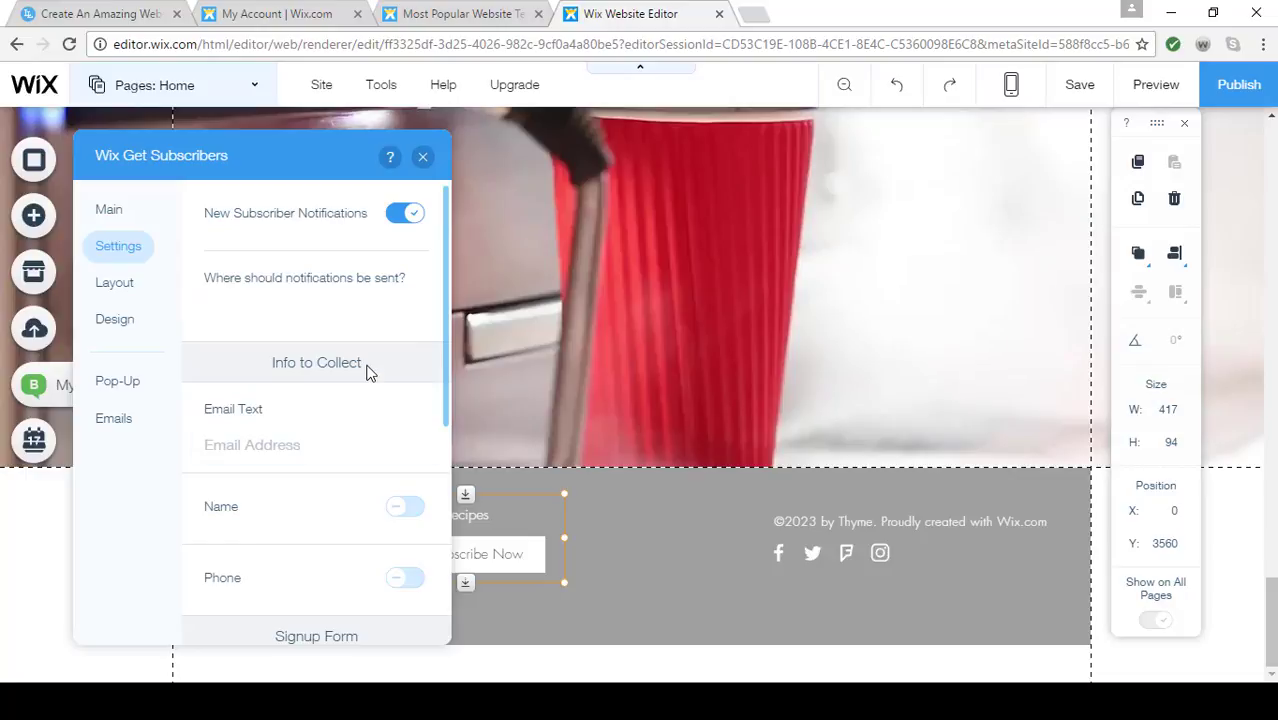
{"action": "left_click", "coordinate": [405, 507]}
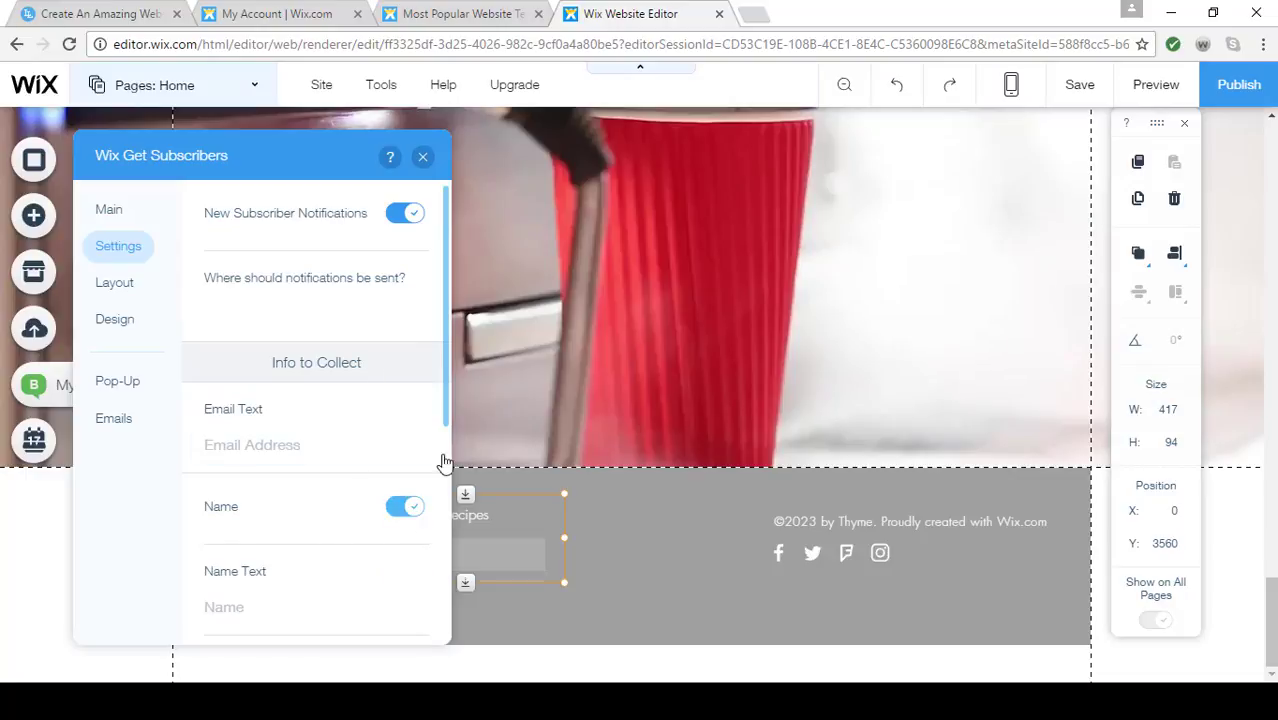
{"action": "left_click", "coordinate": [422, 157]}
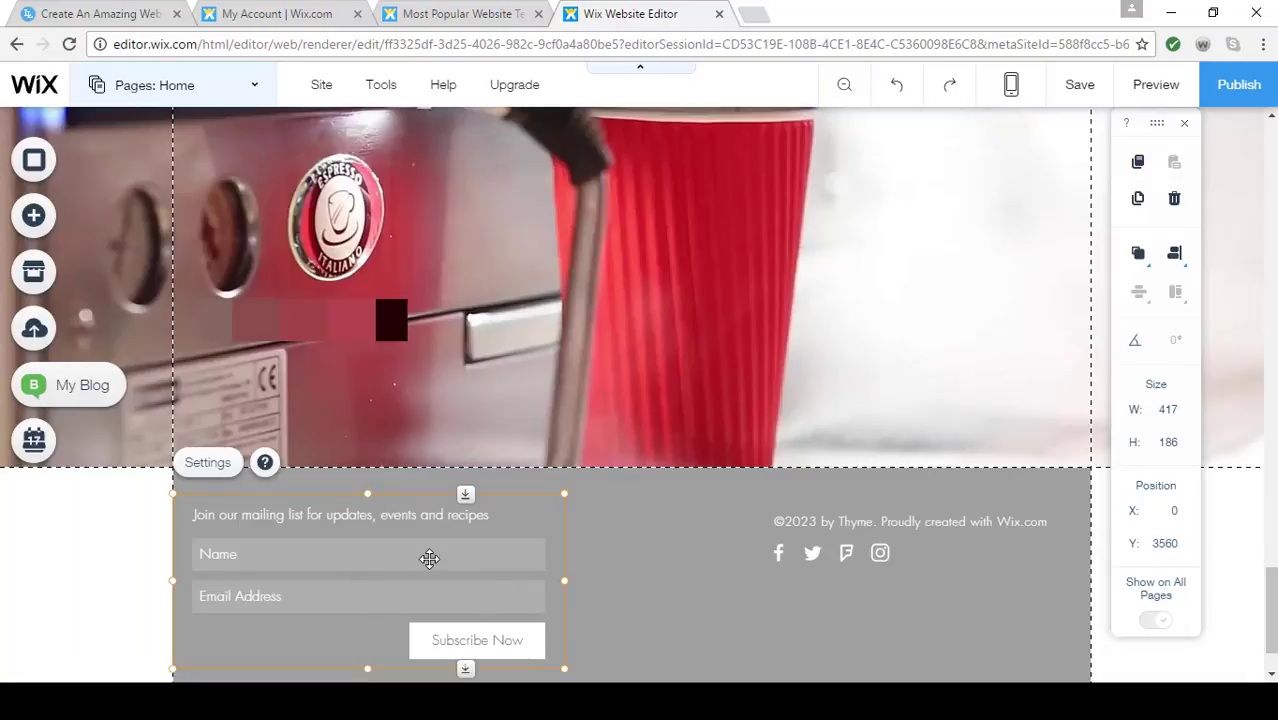
Move the subscription form slightly up within the footer and widen it to 445
{"action": "scroll", "coordinate": [713, 600], "scroll_direction": "down", "scroll_amount": 1}
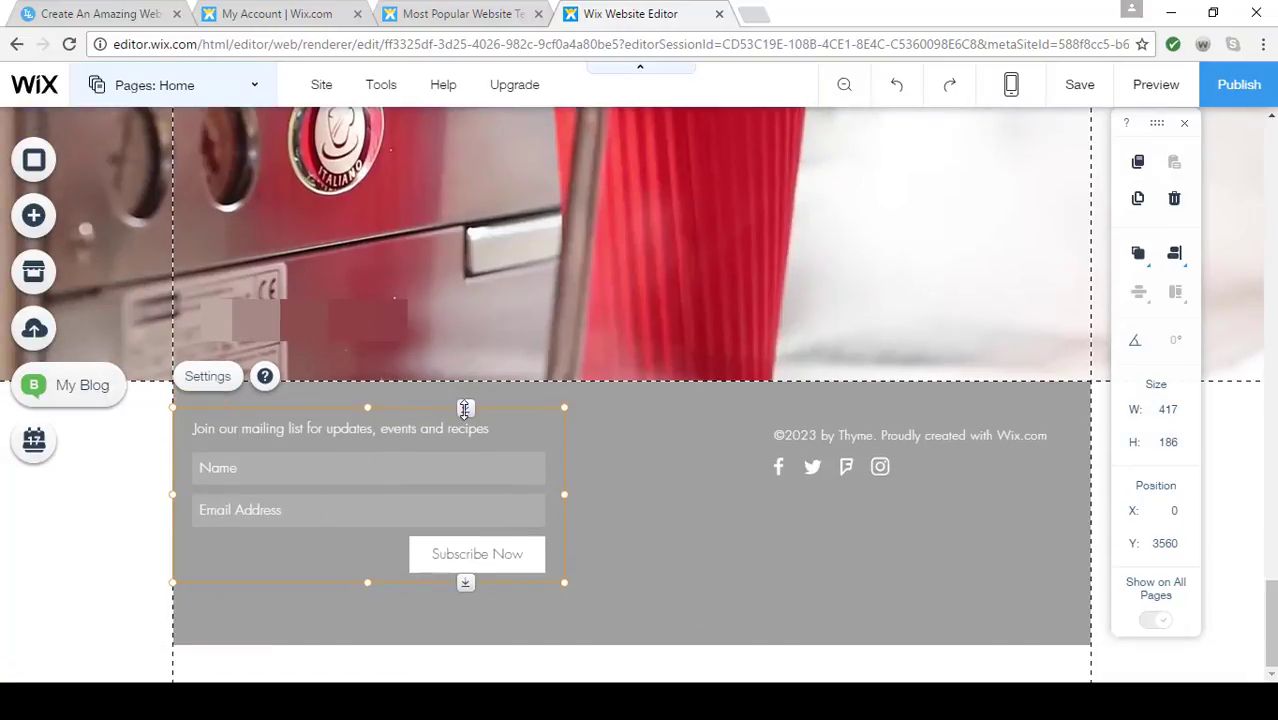
{"action": "left_click_drag", "start_coordinate": [466, 408], "coordinate": [466, 410]}
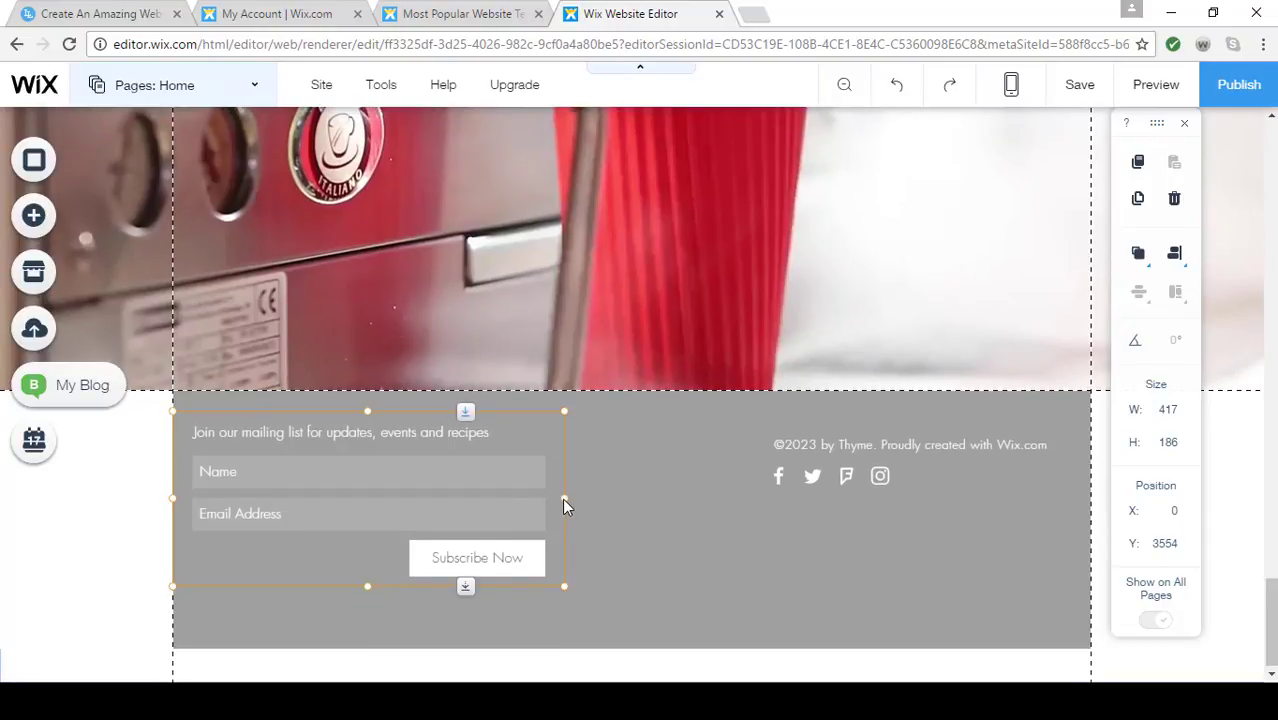
{"action": "left_click_drag", "start_coordinate": [564, 498], "coordinate": [591, 500]}
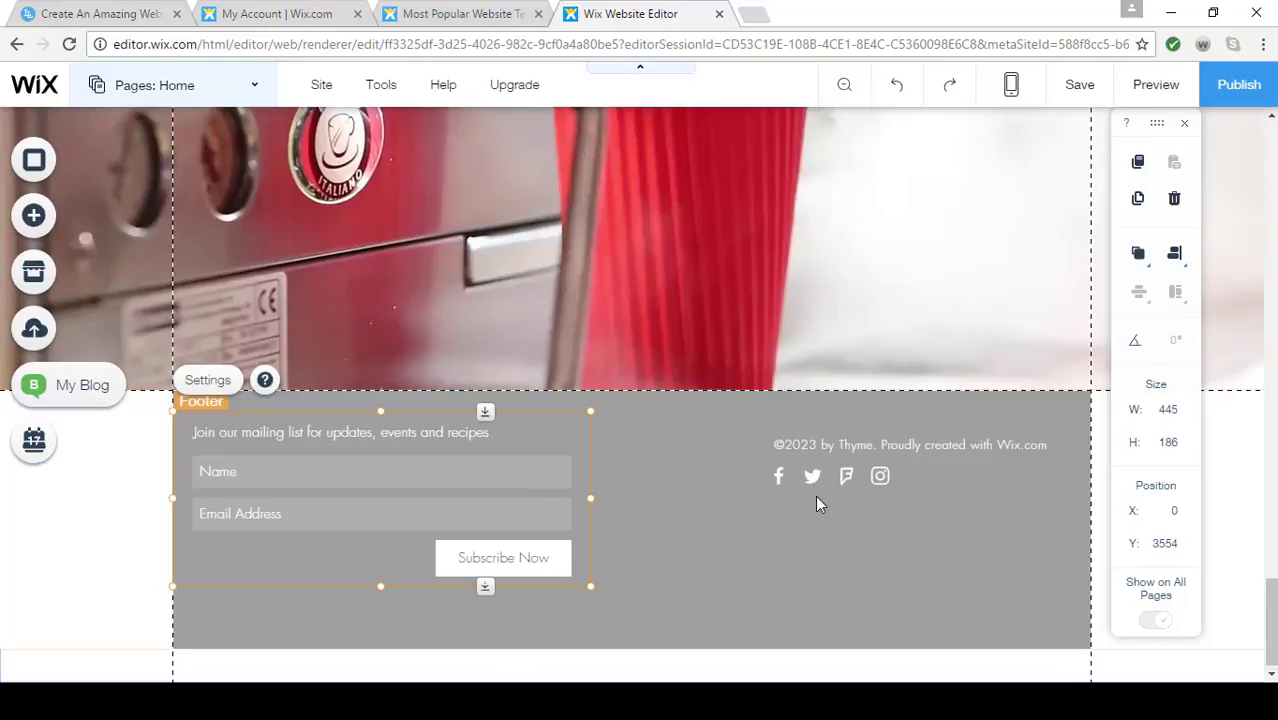
{"action": "left_click", "coordinate": [998, 447]}
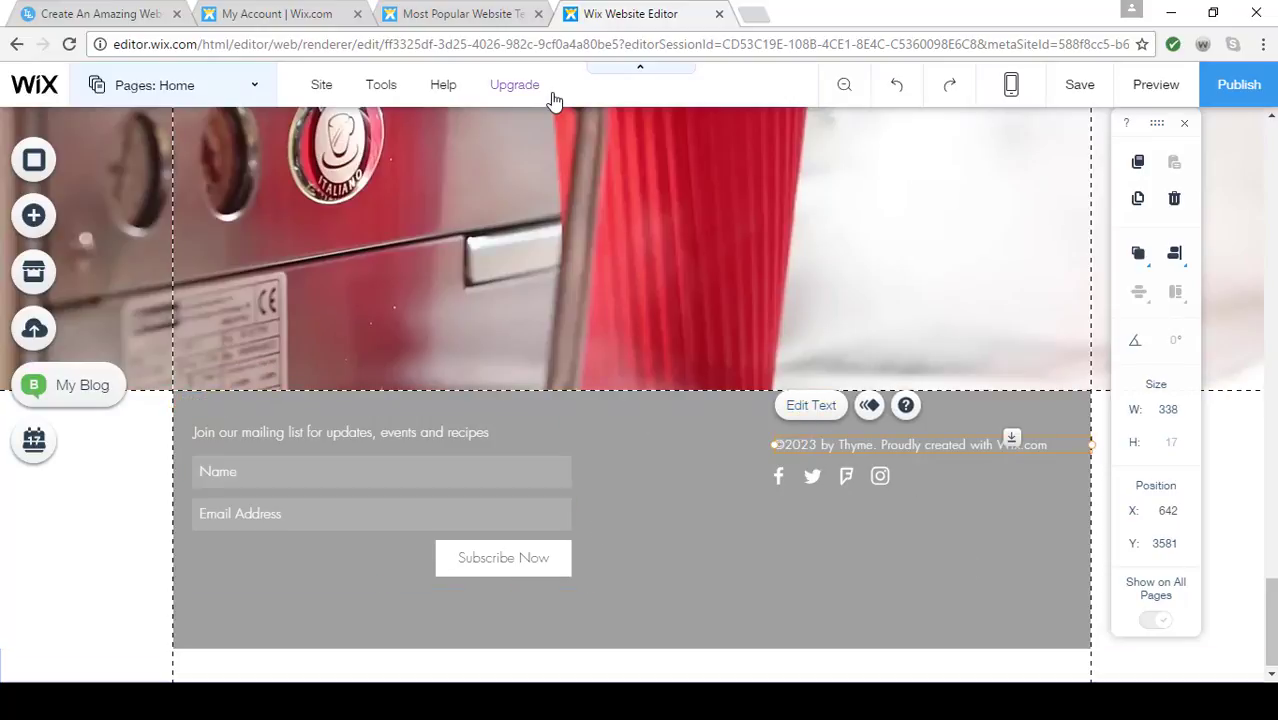
{"action": "mouse_move", "coordinate": [542, 94]}
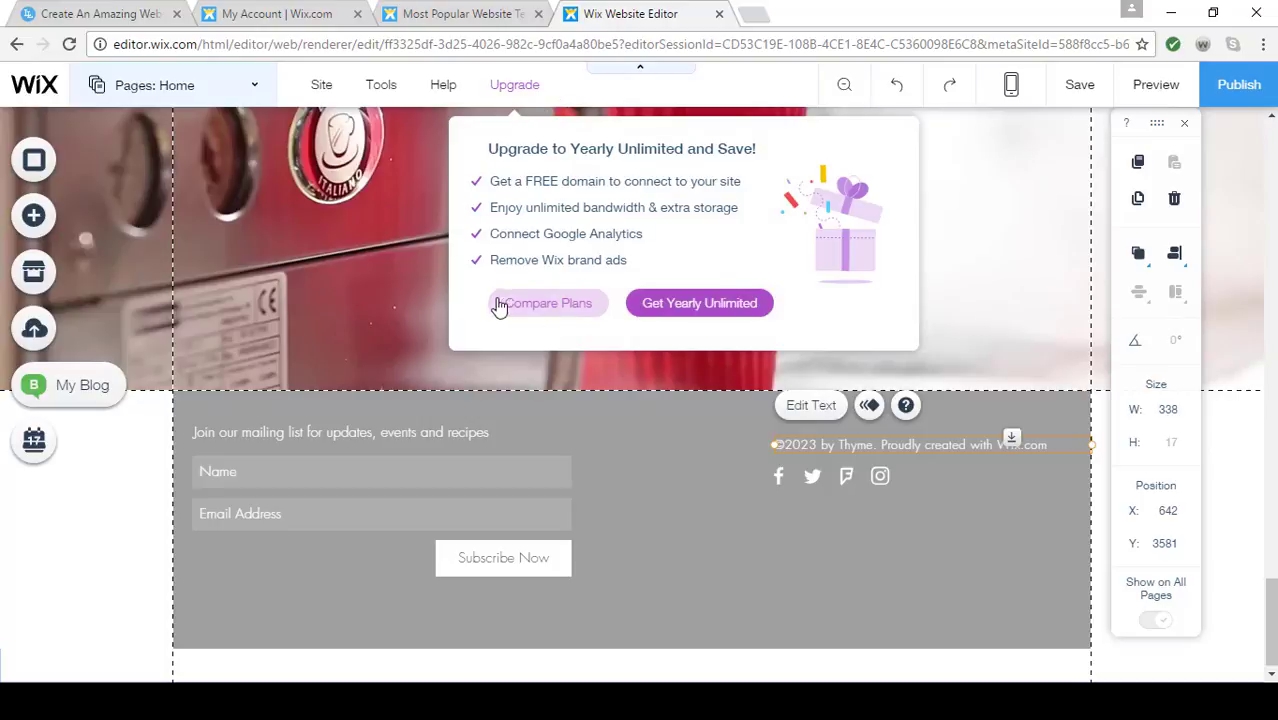
Rename the Our Vision page as About Us
{"action": "left_click", "coordinate": [251, 87]}
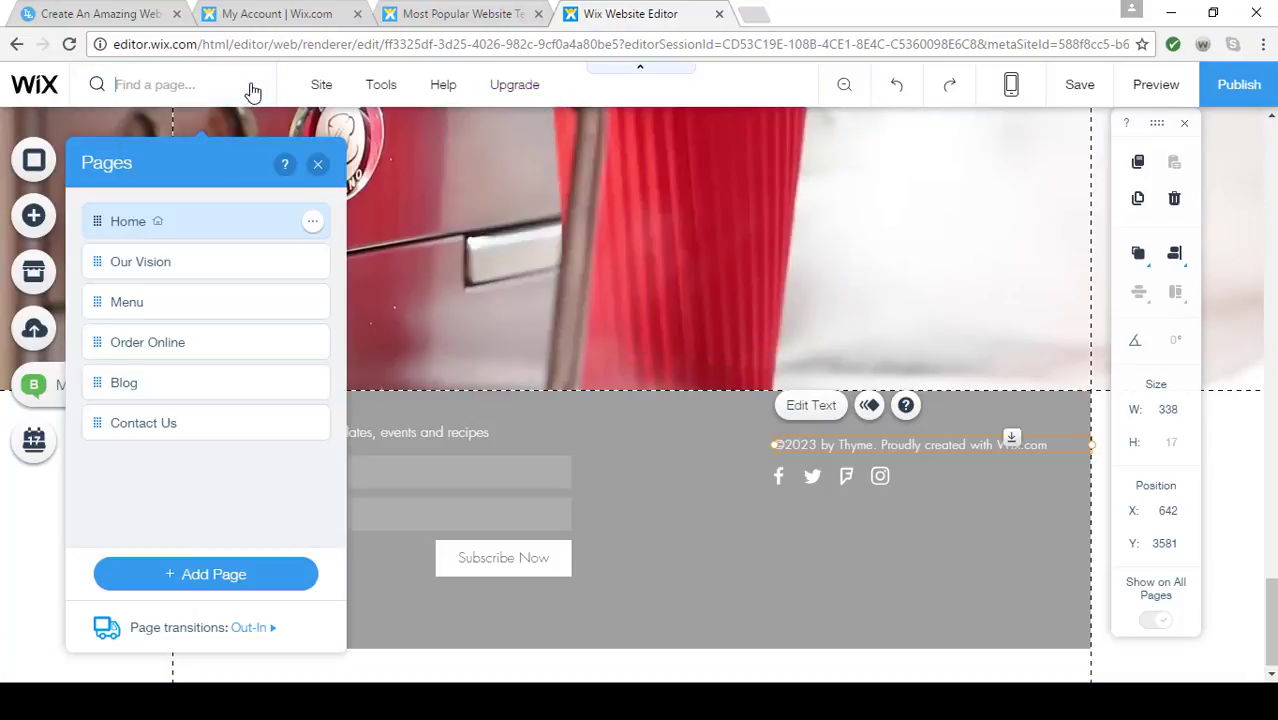
{"action": "left_click", "coordinate": [226, 266]}
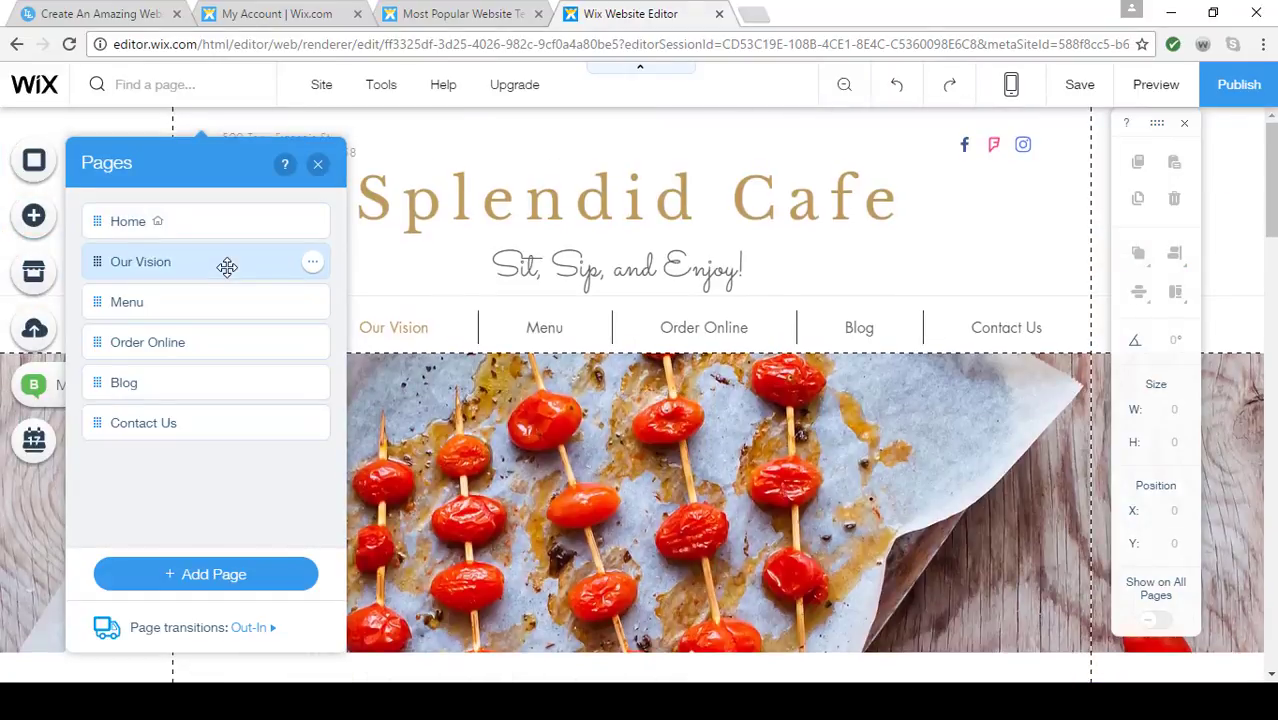
{"action": "left_click", "coordinate": [313, 264]}
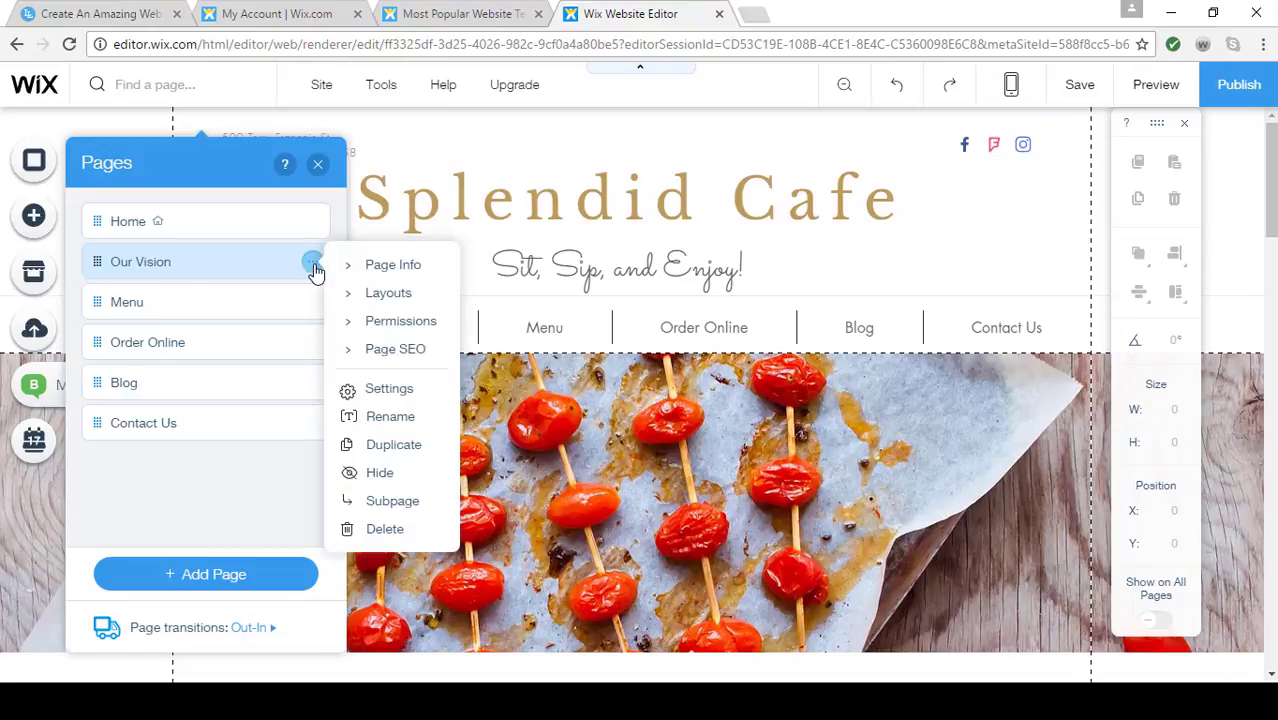
{"action": "left_click", "coordinate": [395, 418]}
{"action": "type", "text": "About Us"}
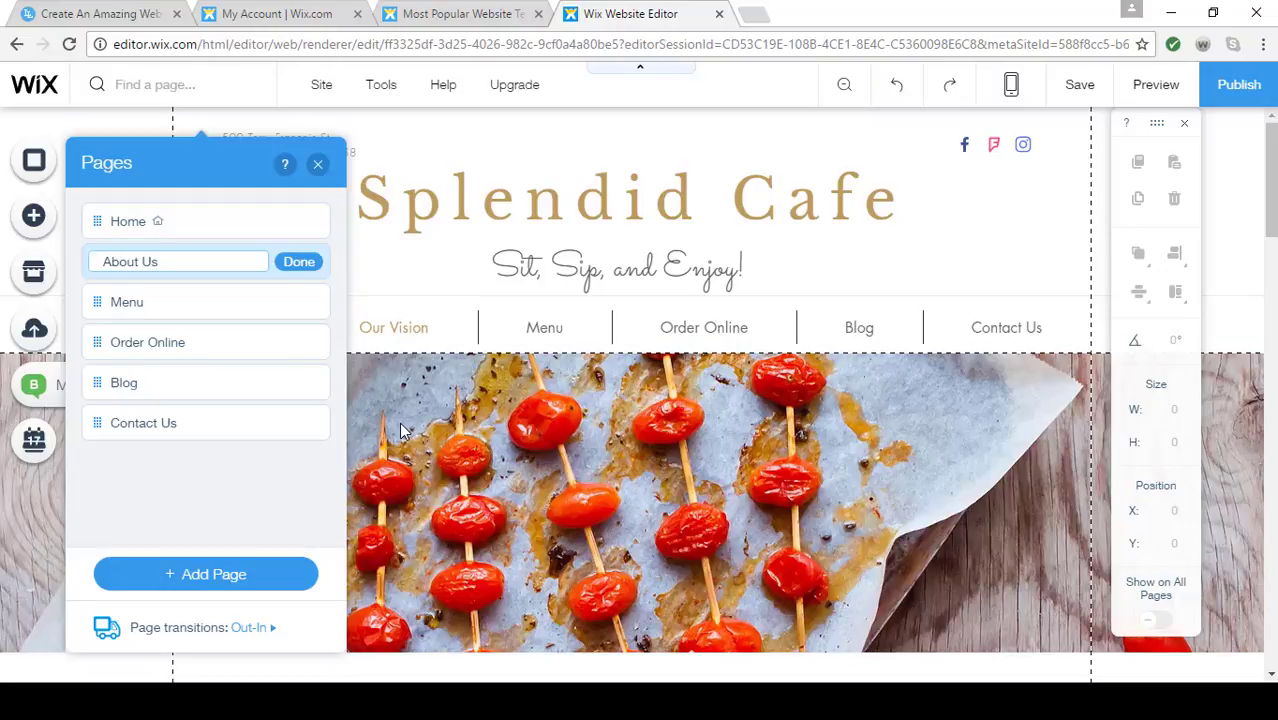
{"action": "key", "text": "Return"}
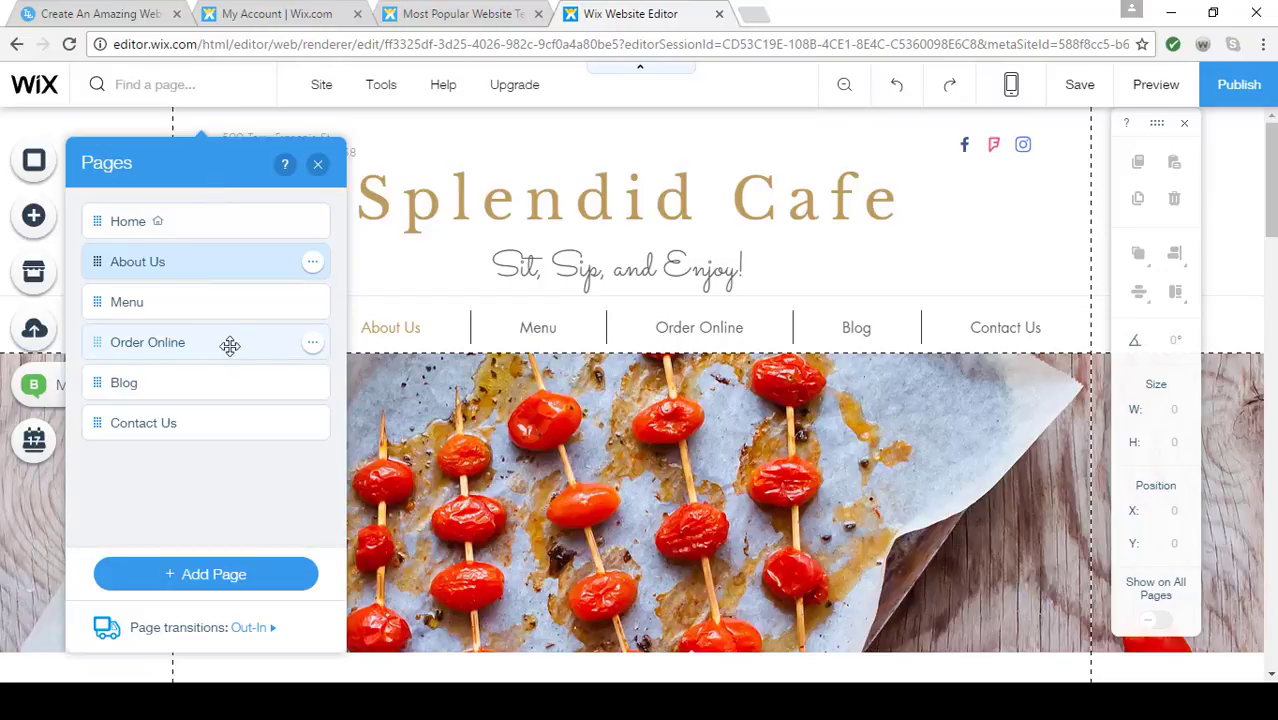
Delete the Order Online page from the site
{"action": "left_click", "coordinate": [313, 347]}
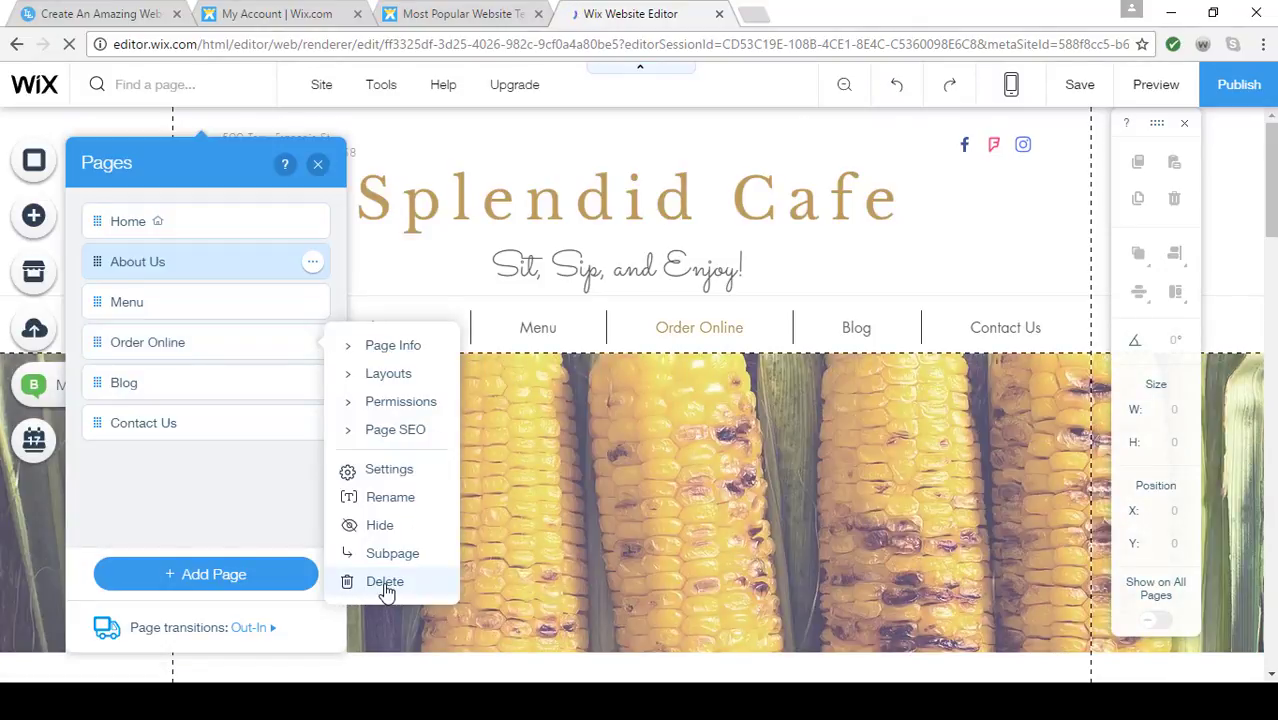
{"action": "left_click", "coordinate": [386, 585]}
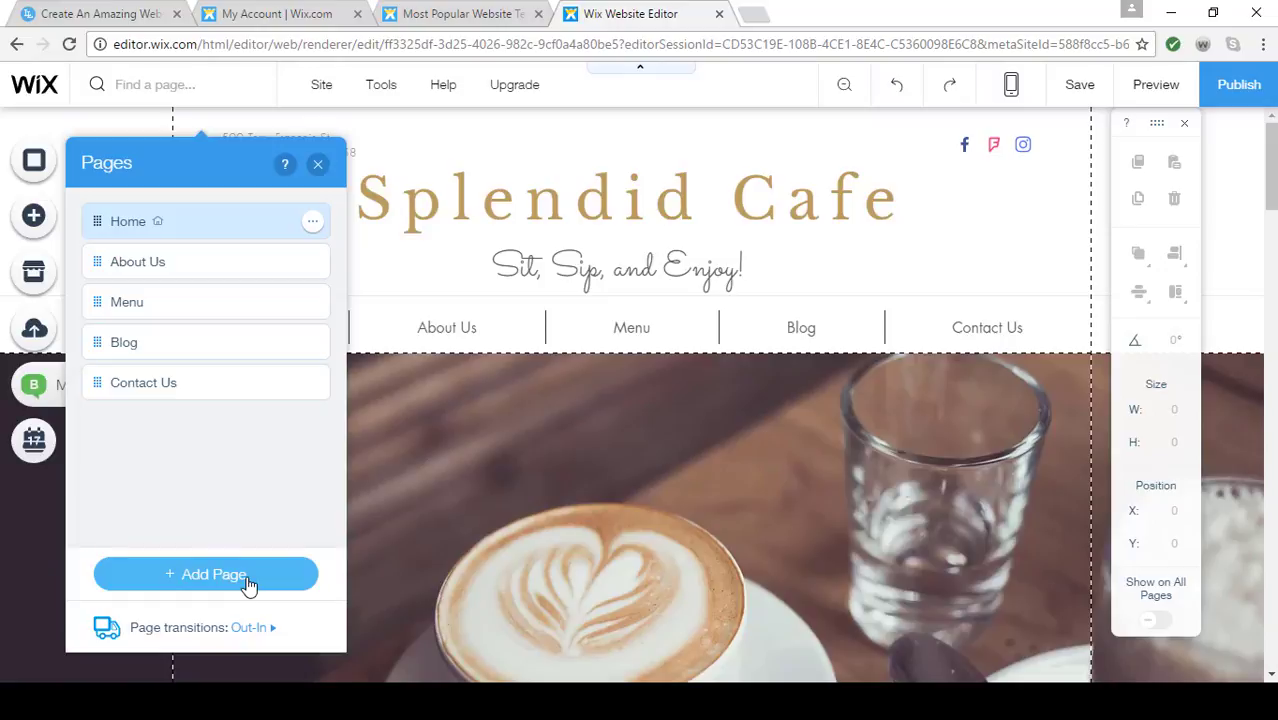
Add a link to the web address tripadvisor.com to the site menu, opening in a new window, and name it Tripadvisor
{"action": "left_click", "coordinate": [248, 578]}
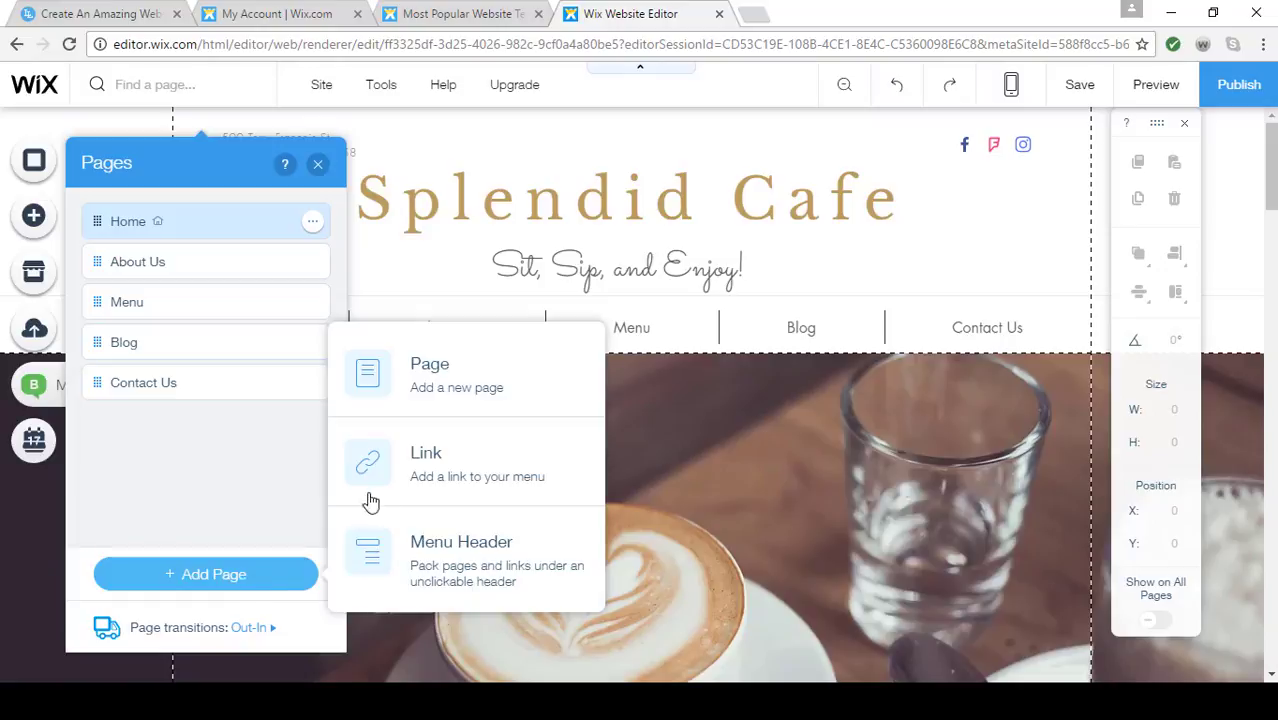
{"action": "left_click", "coordinate": [401, 462]}
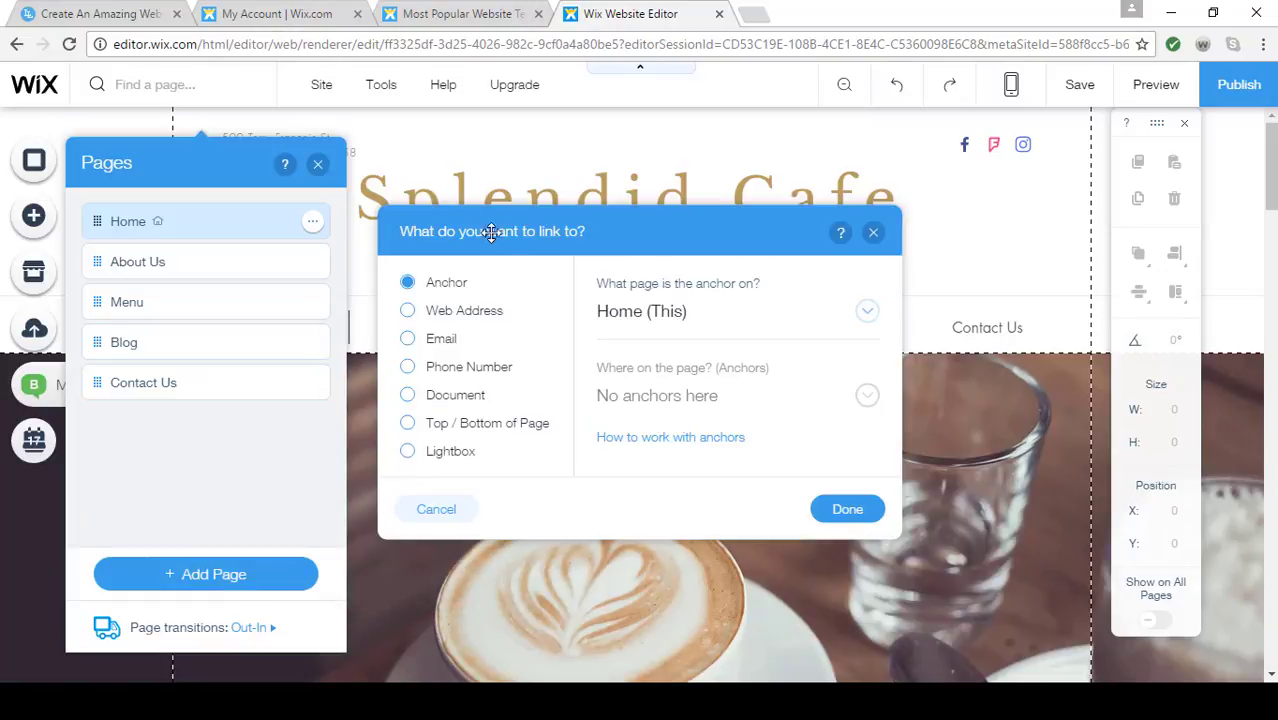
{"action": "left_click", "coordinate": [409, 312]}
{"action": "type", "text": "t"}
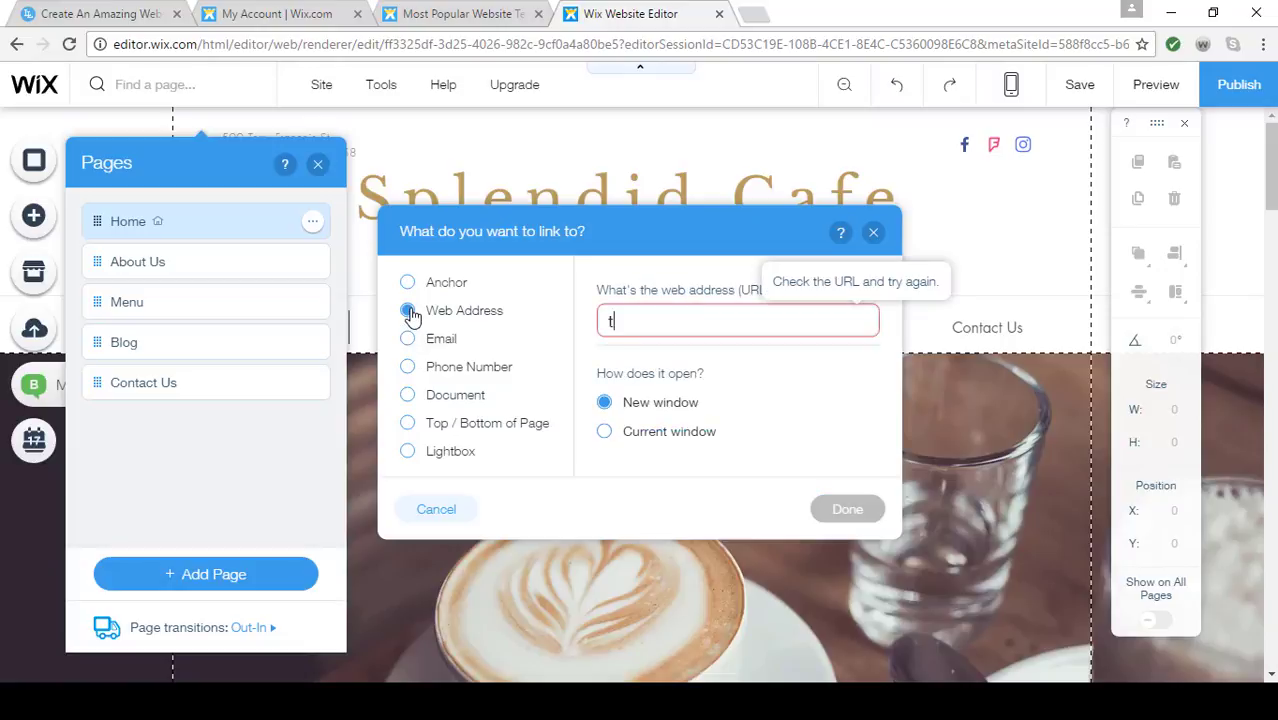
{"action": "type", "text": "ripadvisor.com"}
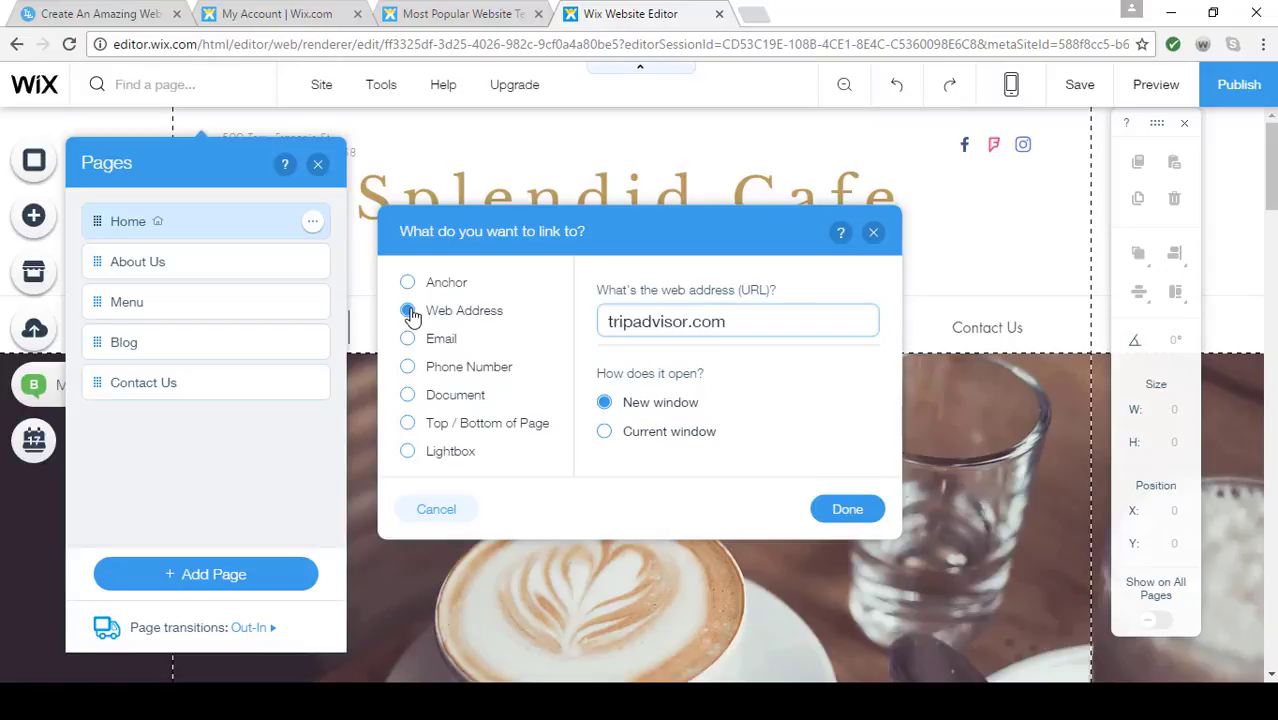
{"action": "left_click", "coordinate": [832, 511]}
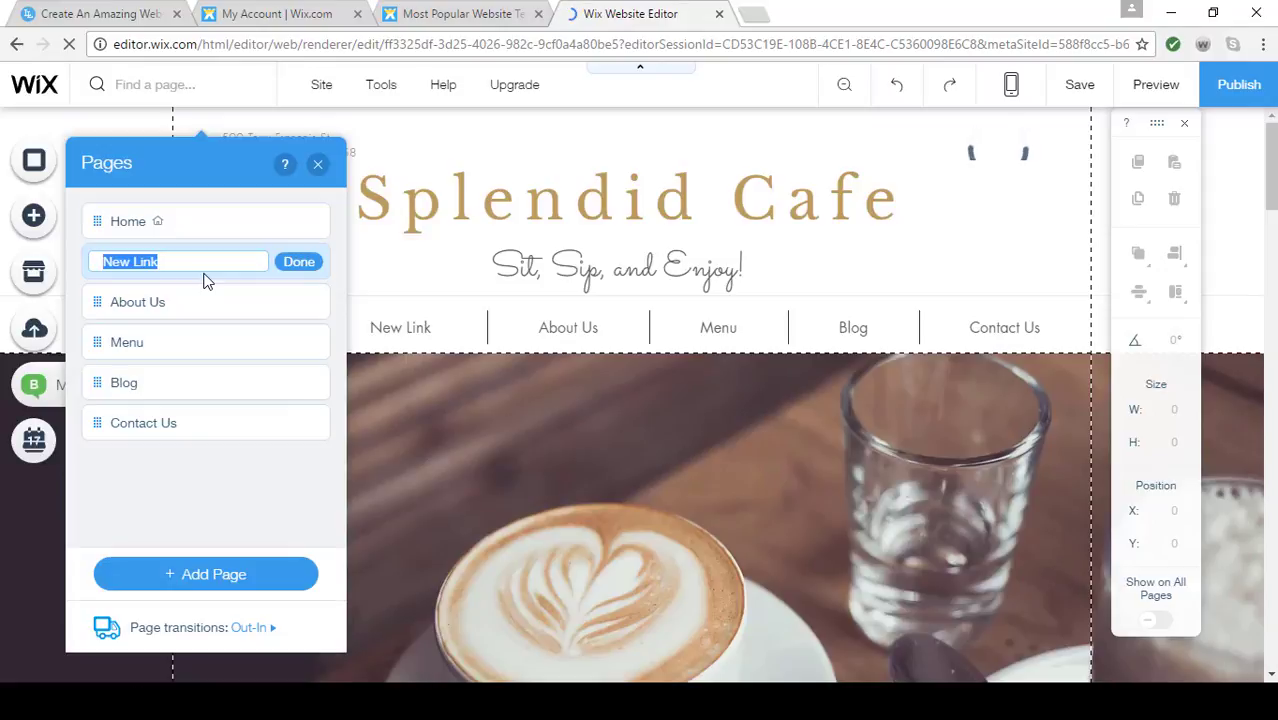
{"action": "type", "text": "Tripadvisor"}
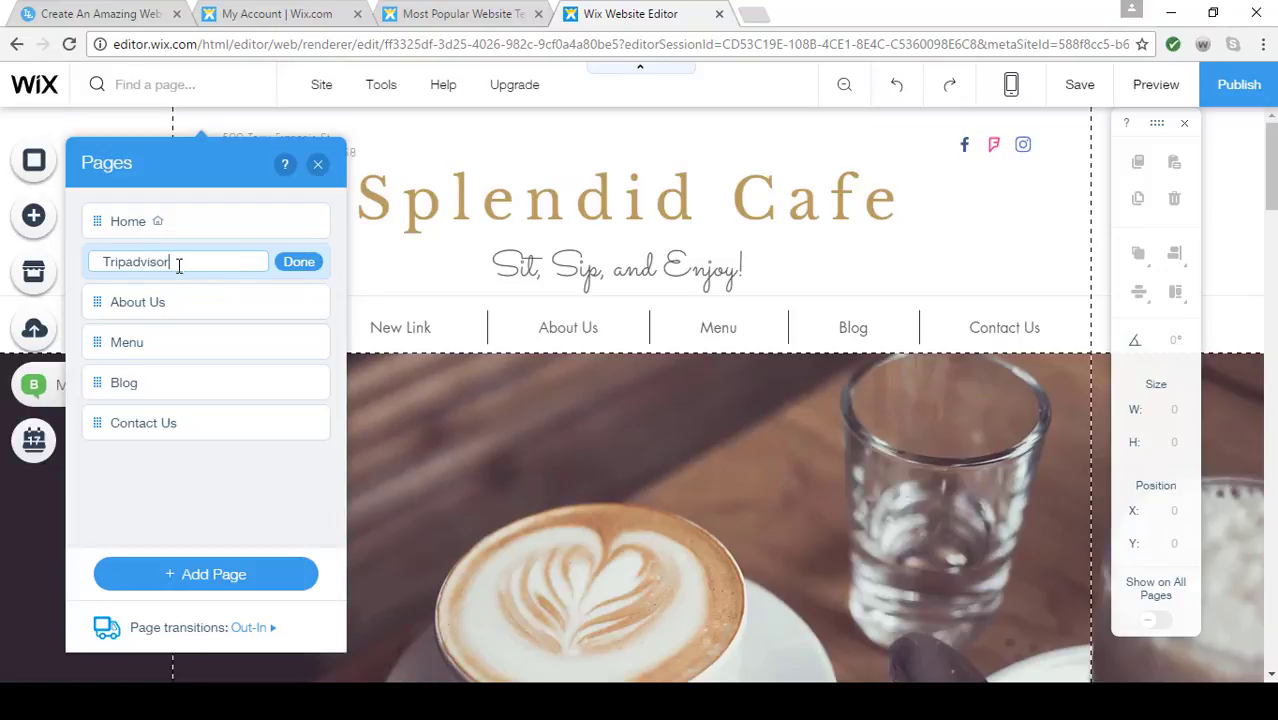
{"action": "left_click", "coordinate": [297, 264]}
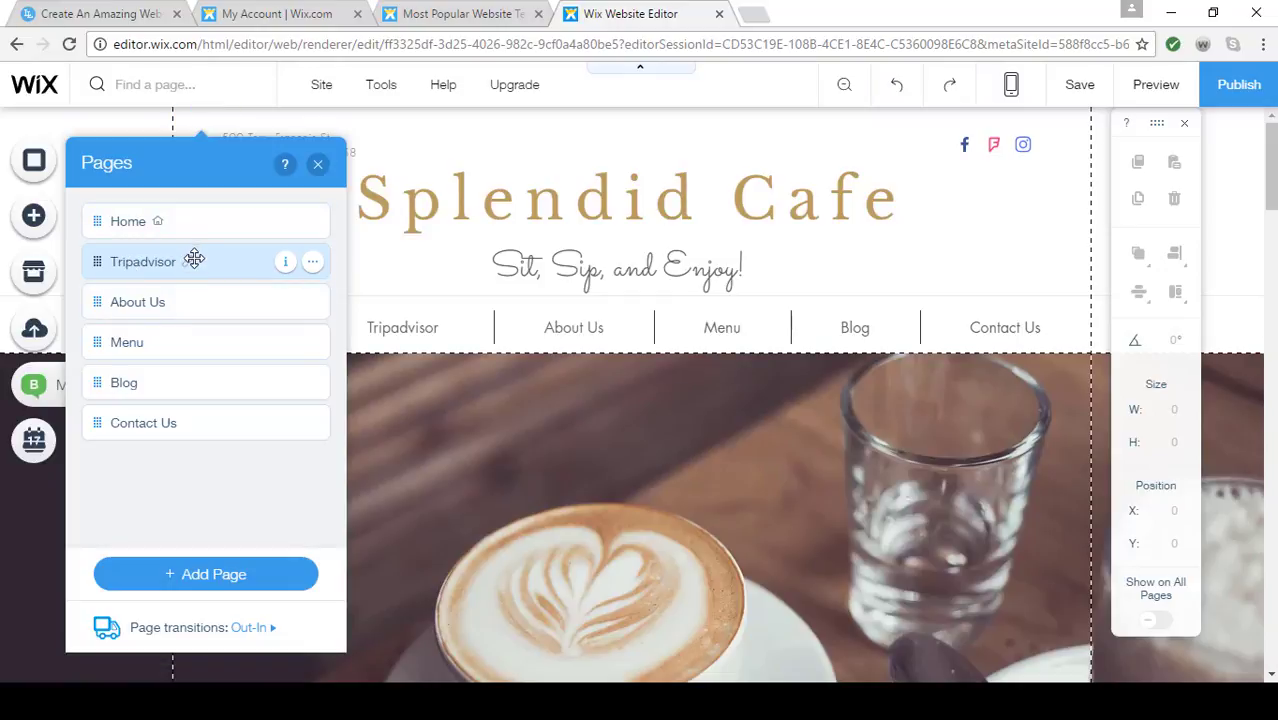
Move the Tripadvisor link below About Us, make it a subpage of About Us and close the page list
{"action": "left_click_drag", "start_coordinate": [194, 259], "coordinate": [188, 288]}
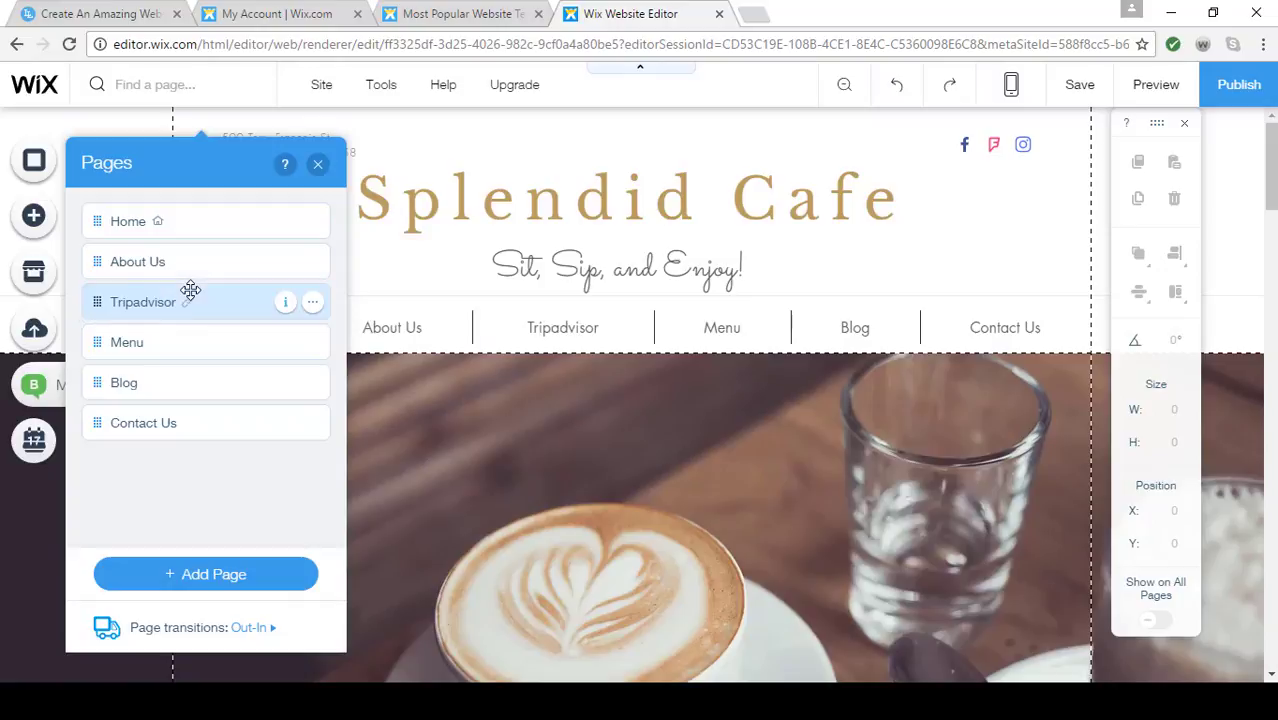
{"action": "left_click", "coordinate": [312, 304]}
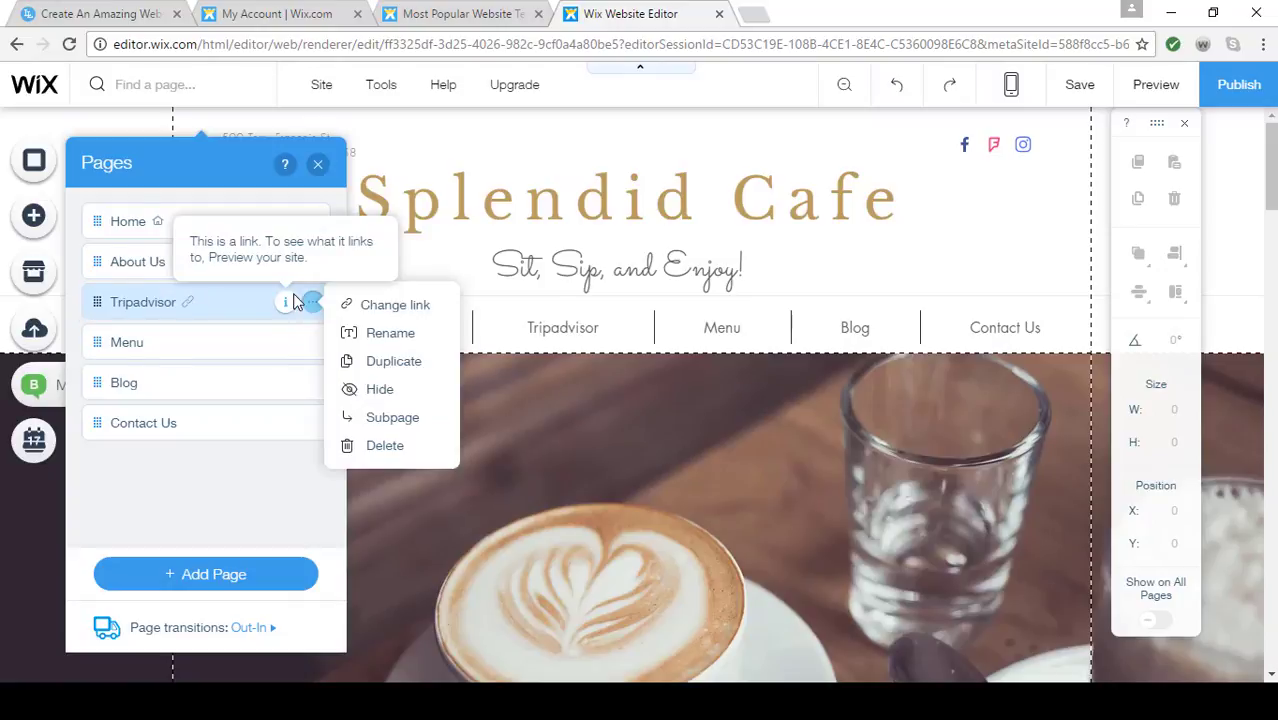
{"action": "left_click", "coordinate": [417, 424]}
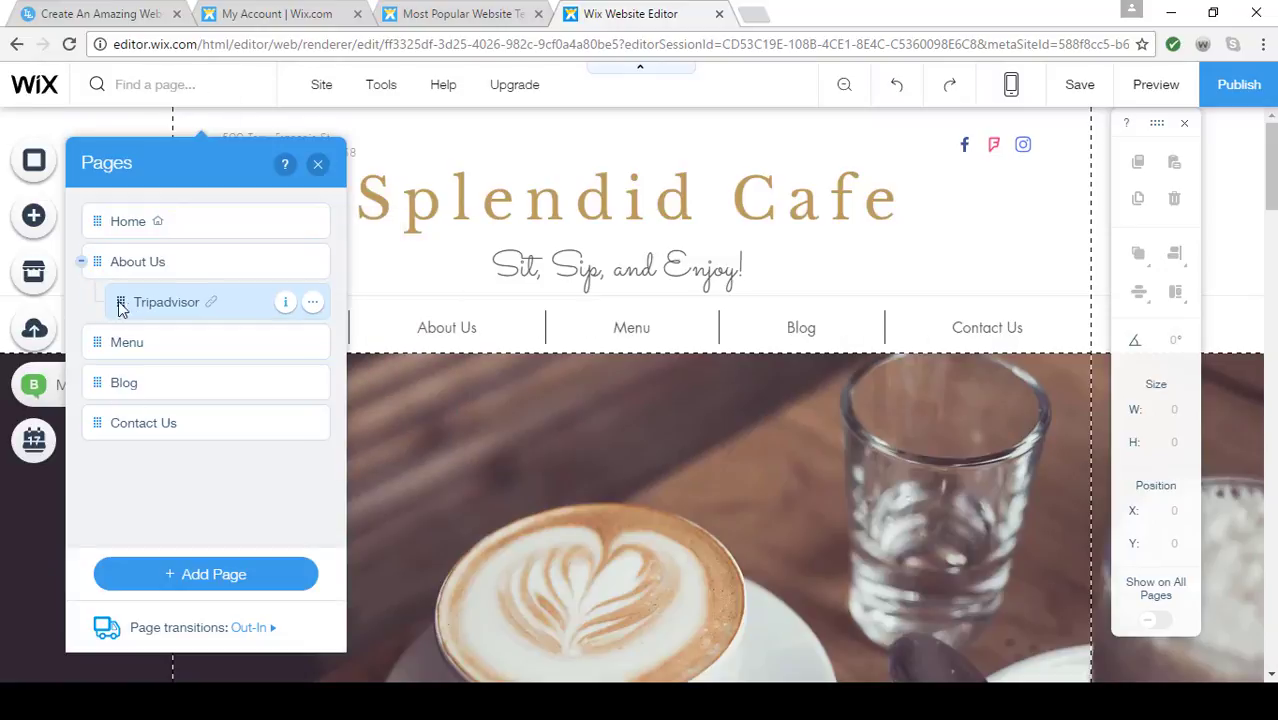
{"action": "left_click", "coordinate": [318, 166]}
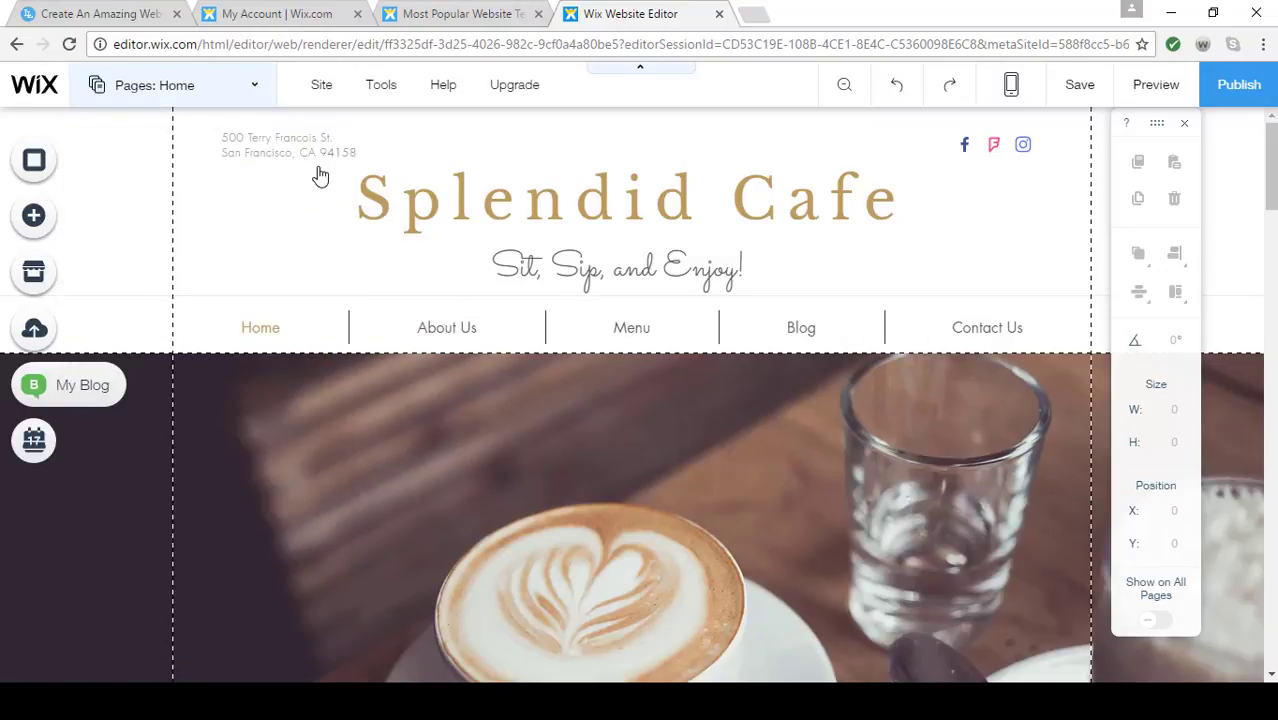
Preview the site, test the Tripadvisor link under About Us, and return to the editor
{"action": "left_click", "coordinate": [1155, 86]}
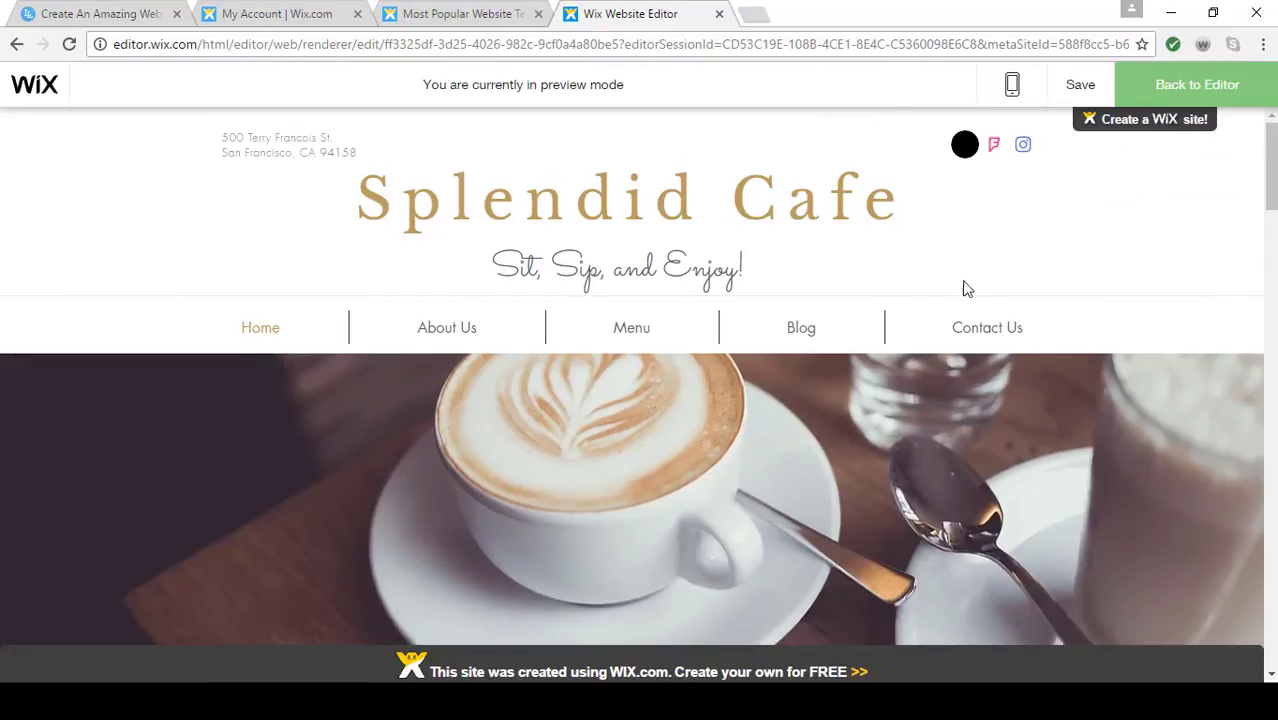
{"action": "mouse_move", "coordinate": [449, 340]}
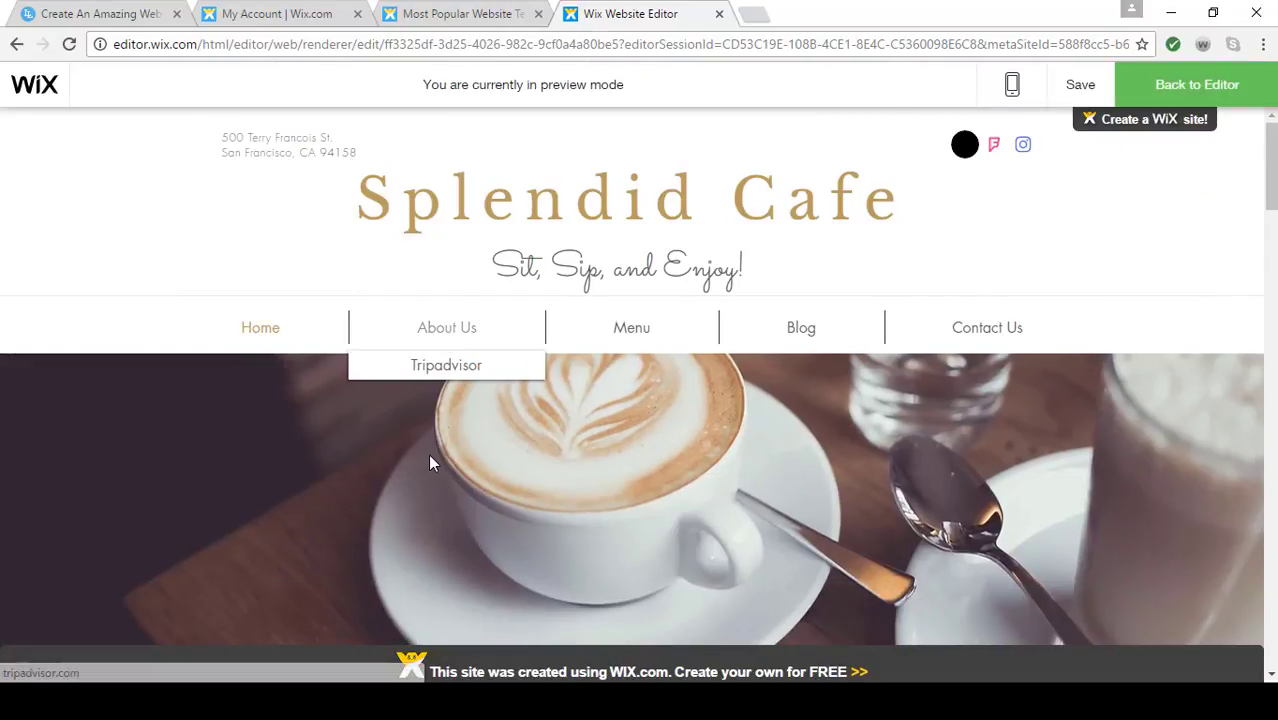
{"action": "left_click", "coordinate": [449, 368]}
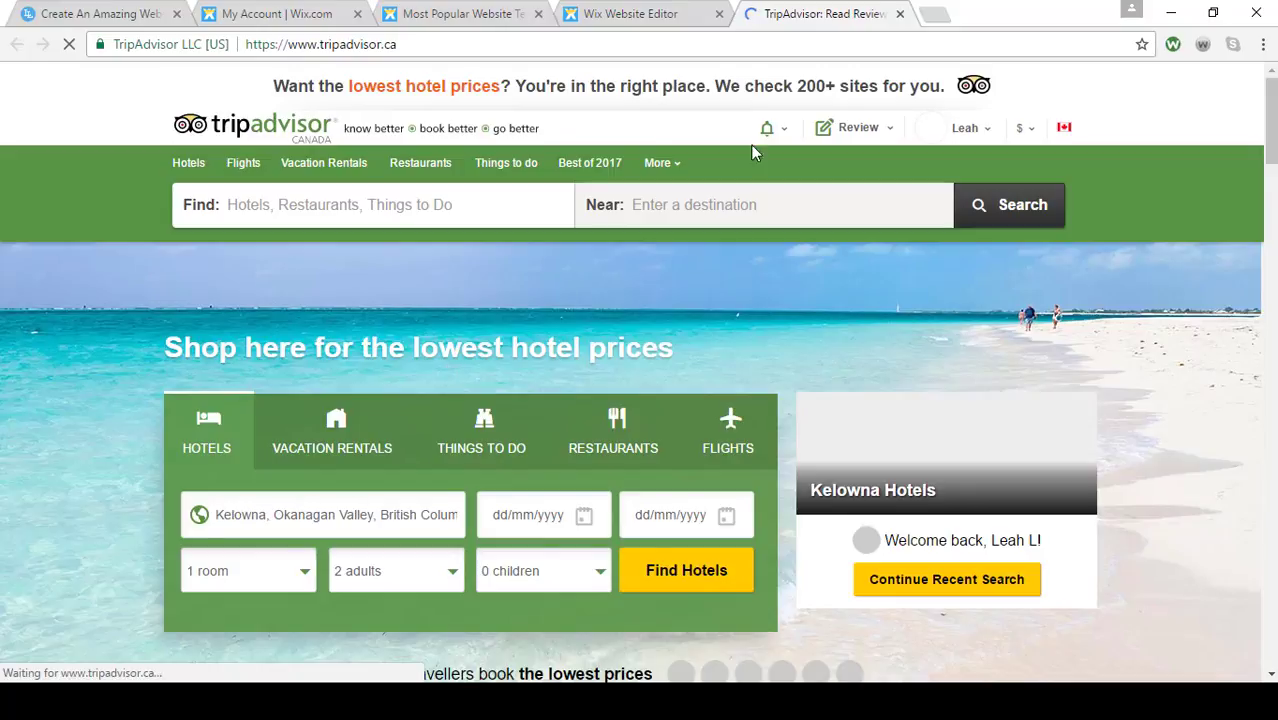
{"action": "left_click", "coordinate": [900, 14]}
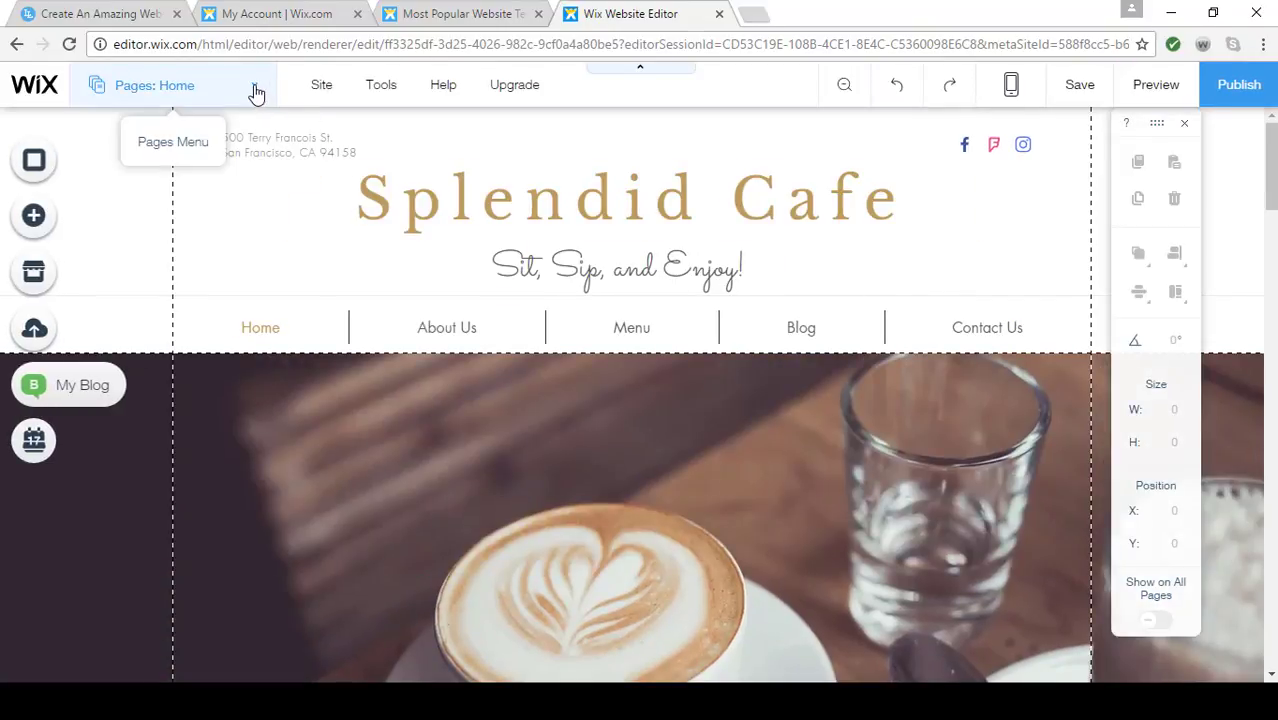
Open the Menu page for editing and close the page list
{"action": "left_click", "coordinate": [256, 92]}
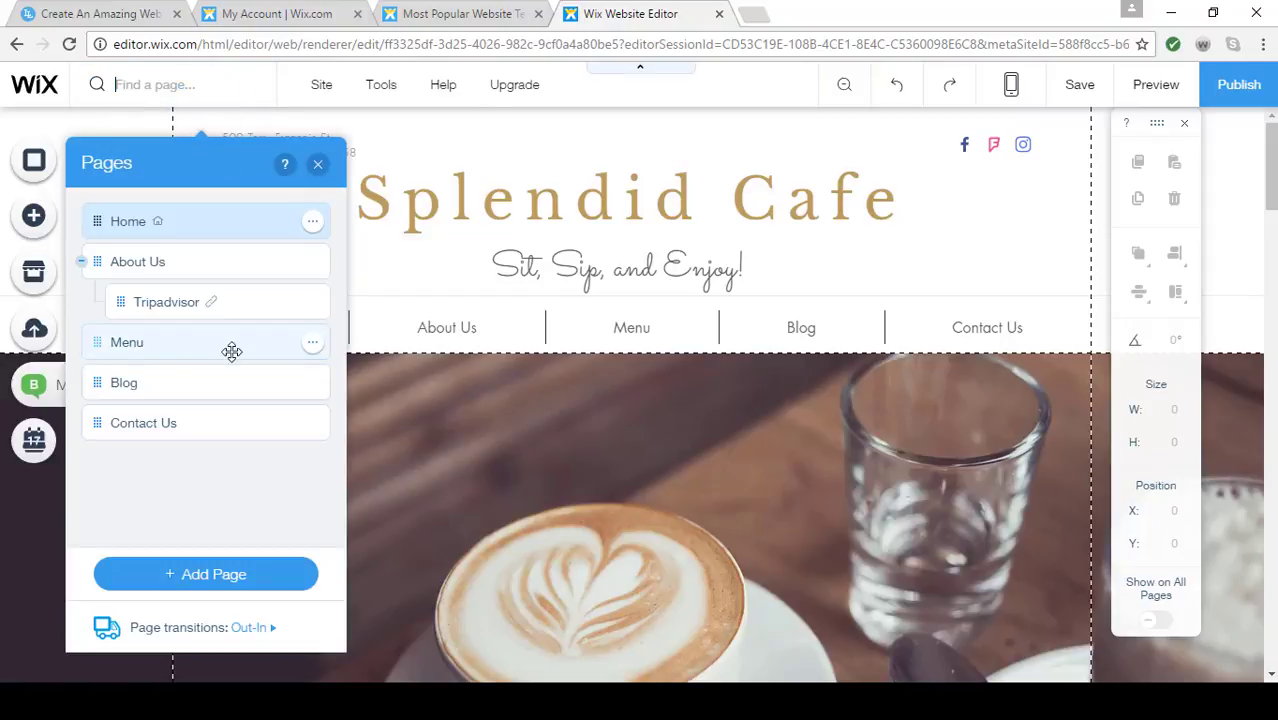
{"action": "left_click", "coordinate": [313, 345]}
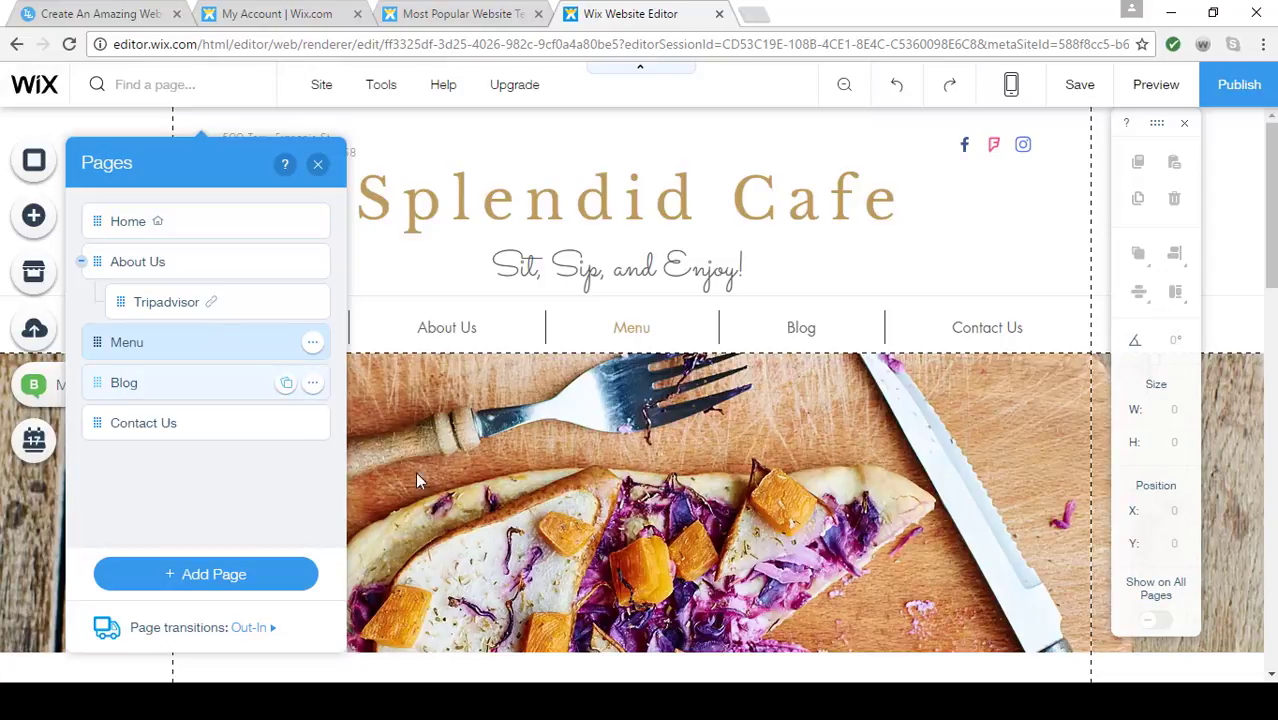
{"action": "left_click", "coordinate": [540, 575]}
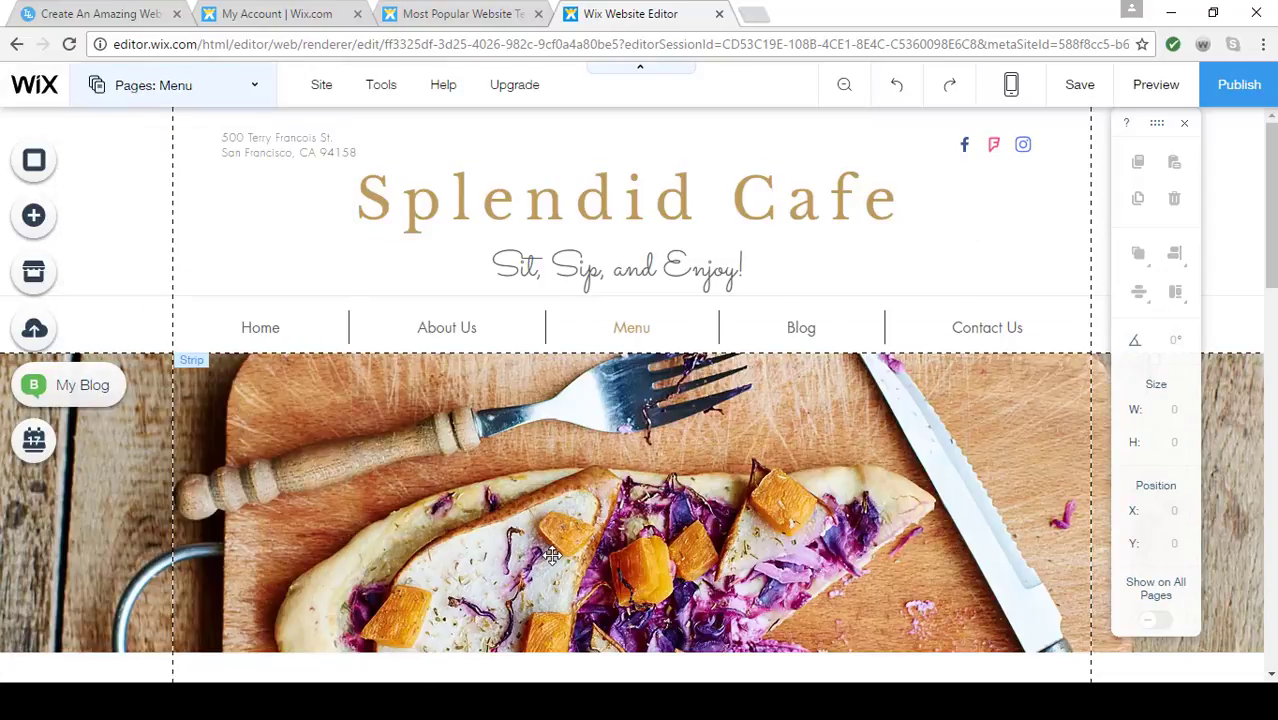
Switch the restaurant menu on the Menu page to the Catalog layout and check the item list
{"action": "left_click", "coordinate": [540, 575]}
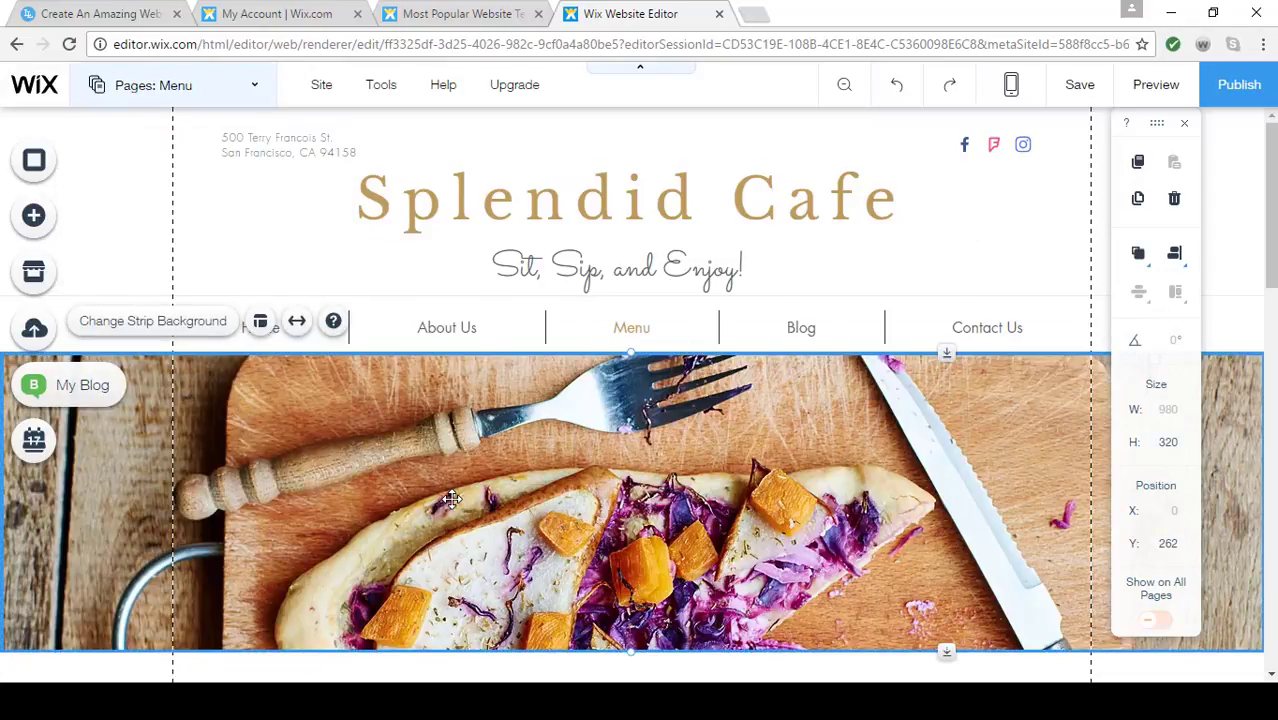
{"action": "scroll", "coordinate": [452, 498], "scroll_direction": "down", "scroll_amount": 5}
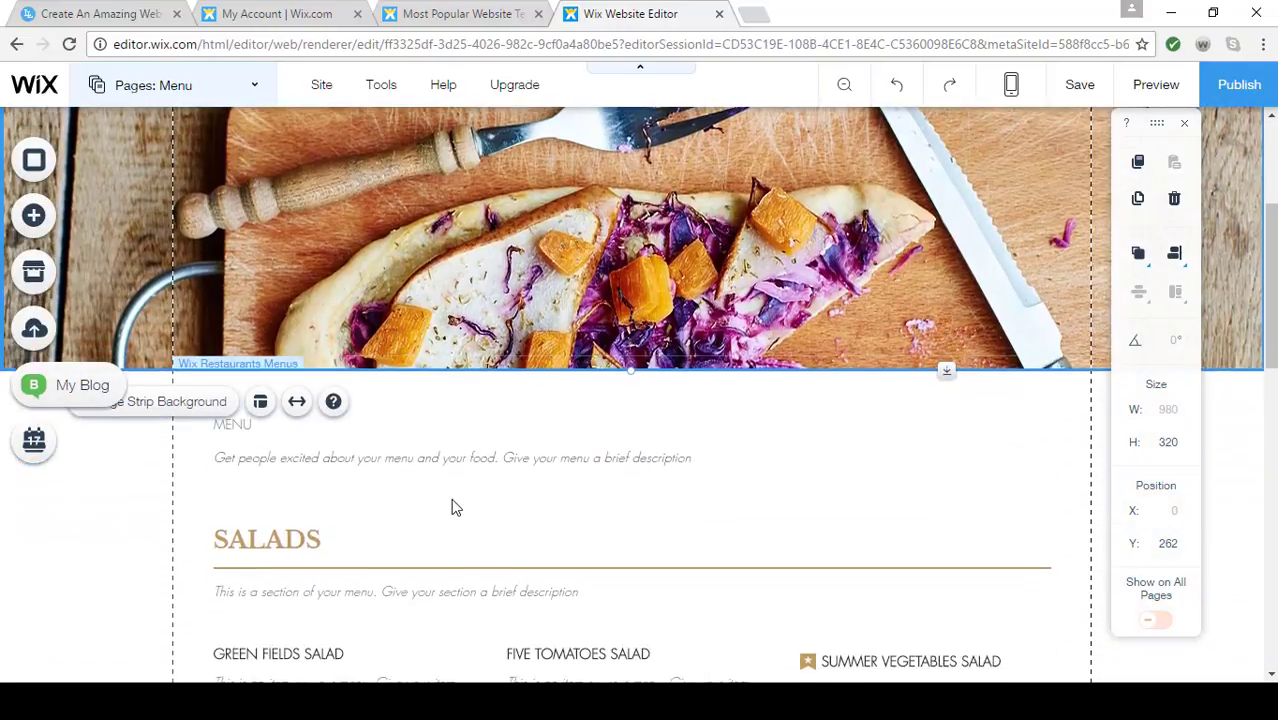
{"action": "scroll", "coordinate": [452, 505], "scroll_direction": "down", "scroll_amount": 1}
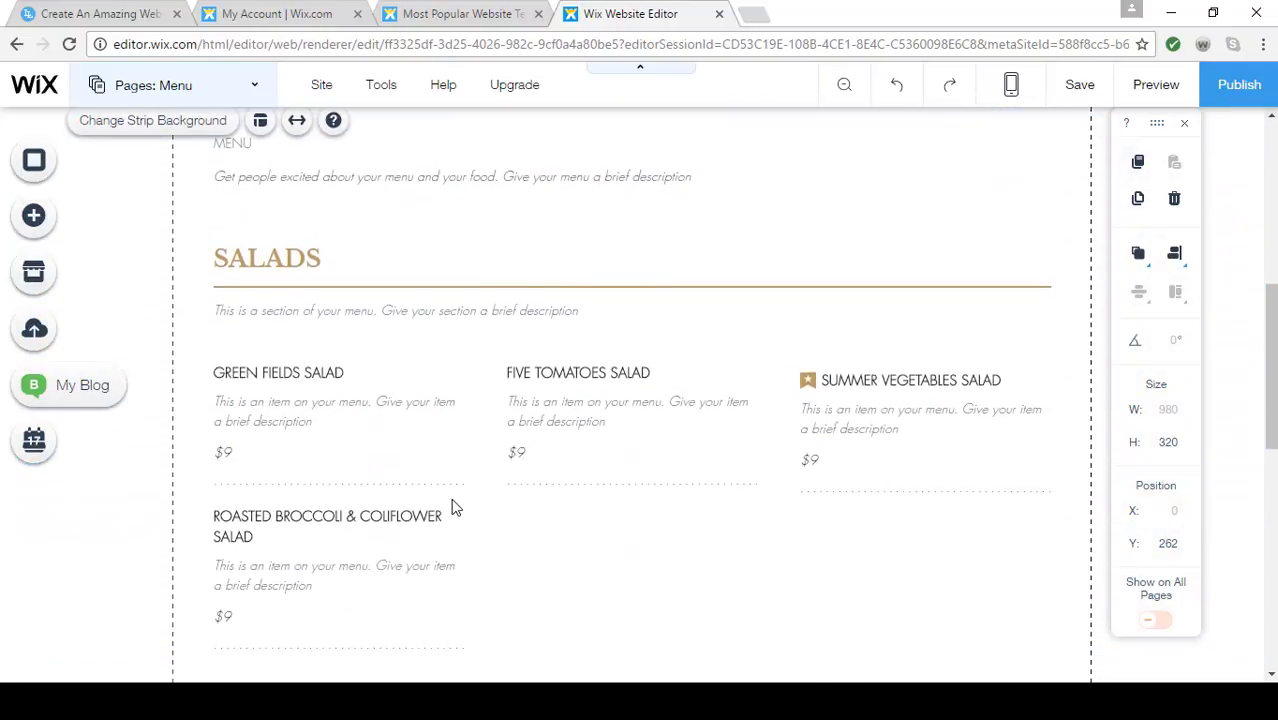
{"action": "left_click", "coordinate": [632, 396]}
{"action": "left_click", "coordinate": [624, 367]}
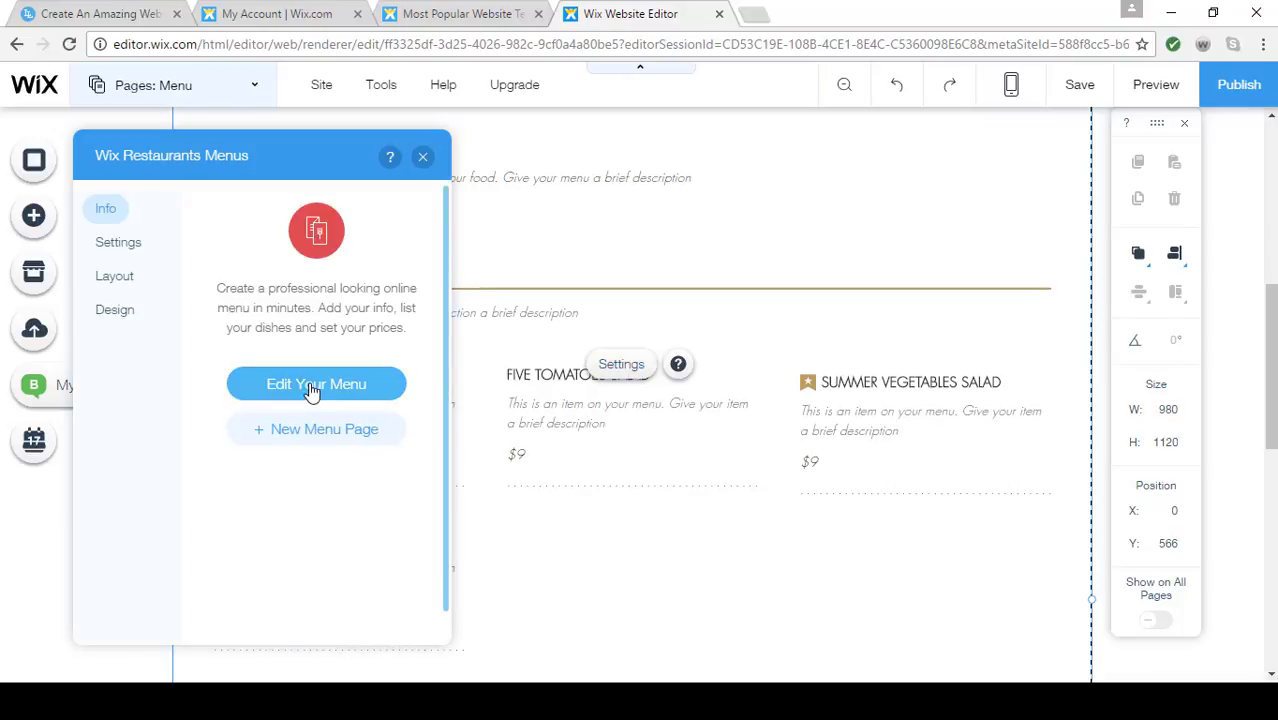
{"action": "left_click", "coordinate": [117, 286]}
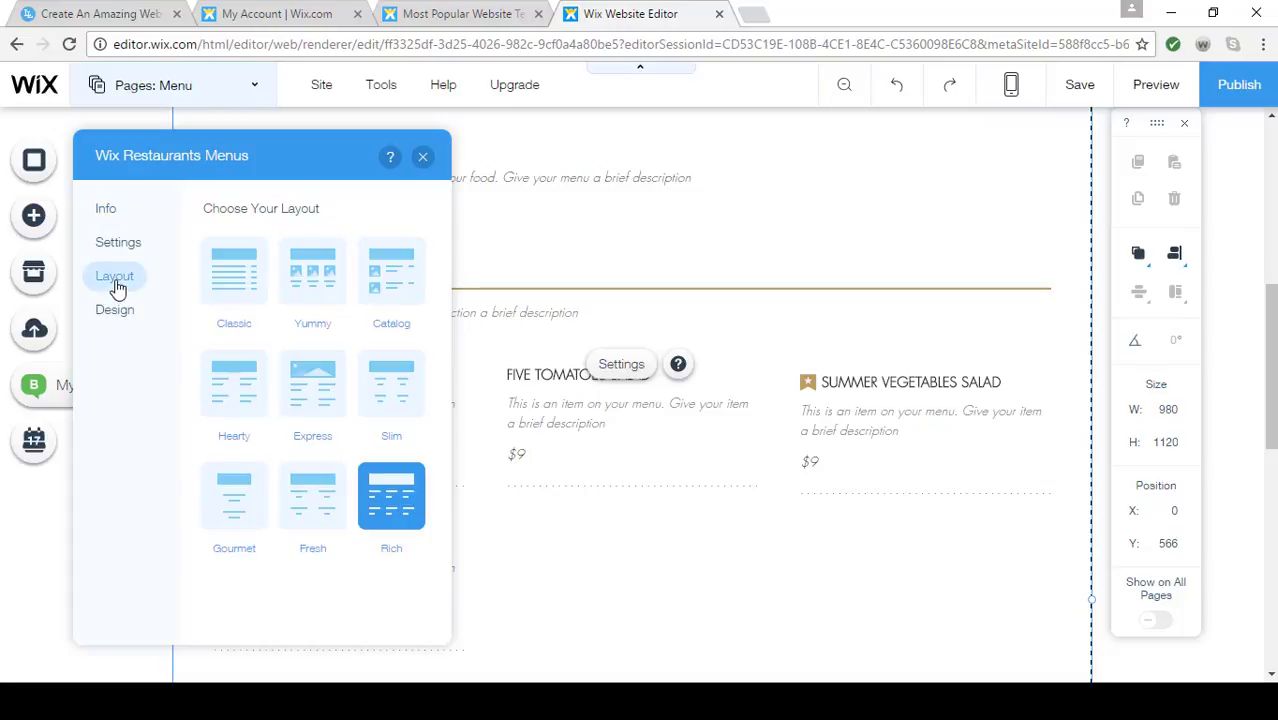
{"action": "left_click", "coordinate": [370, 282]}
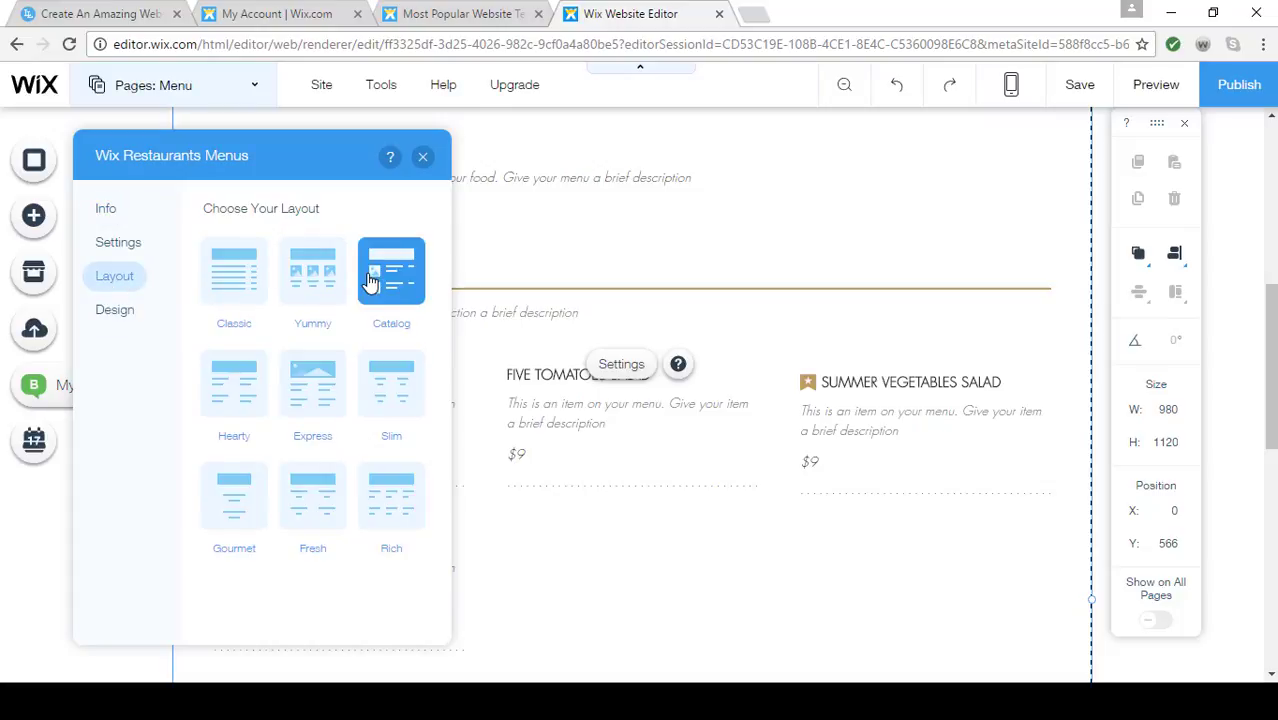
{"action": "left_click", "coordinate": [424, 159]}
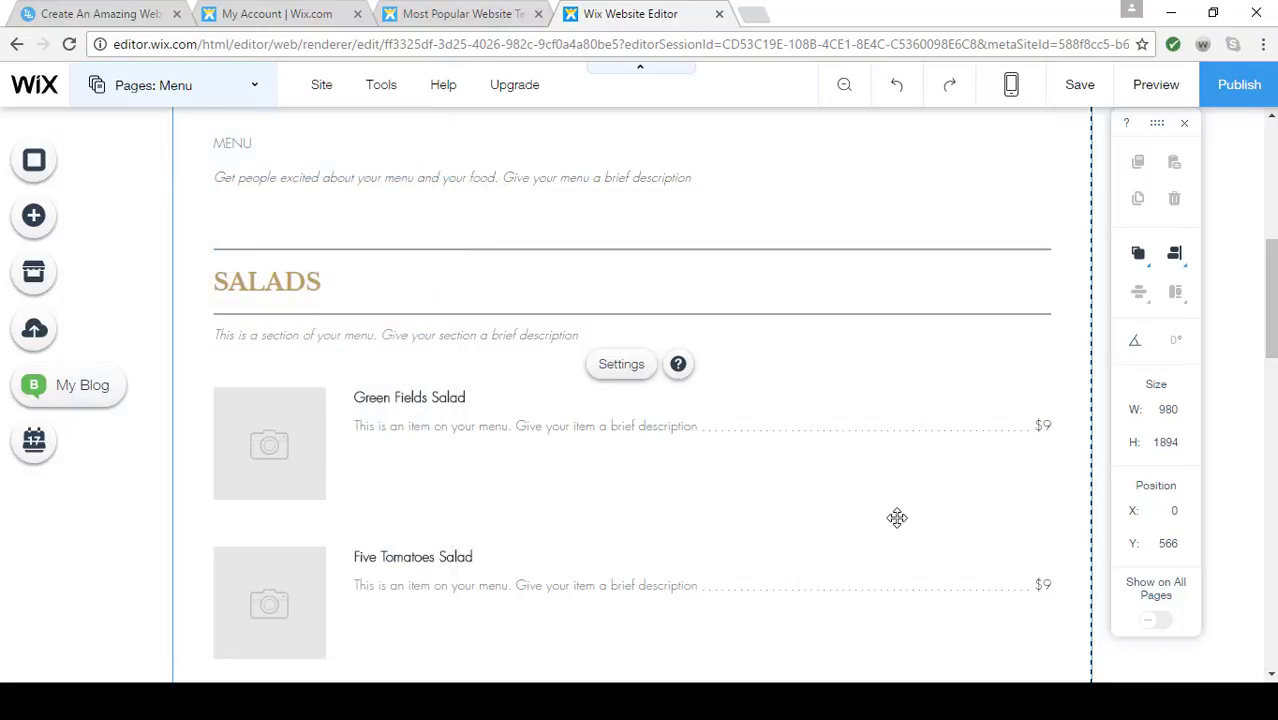
{"action": "scroll", "coordinate": [794, 575], "scroll_direction": "down", "scroll_amount": 2}
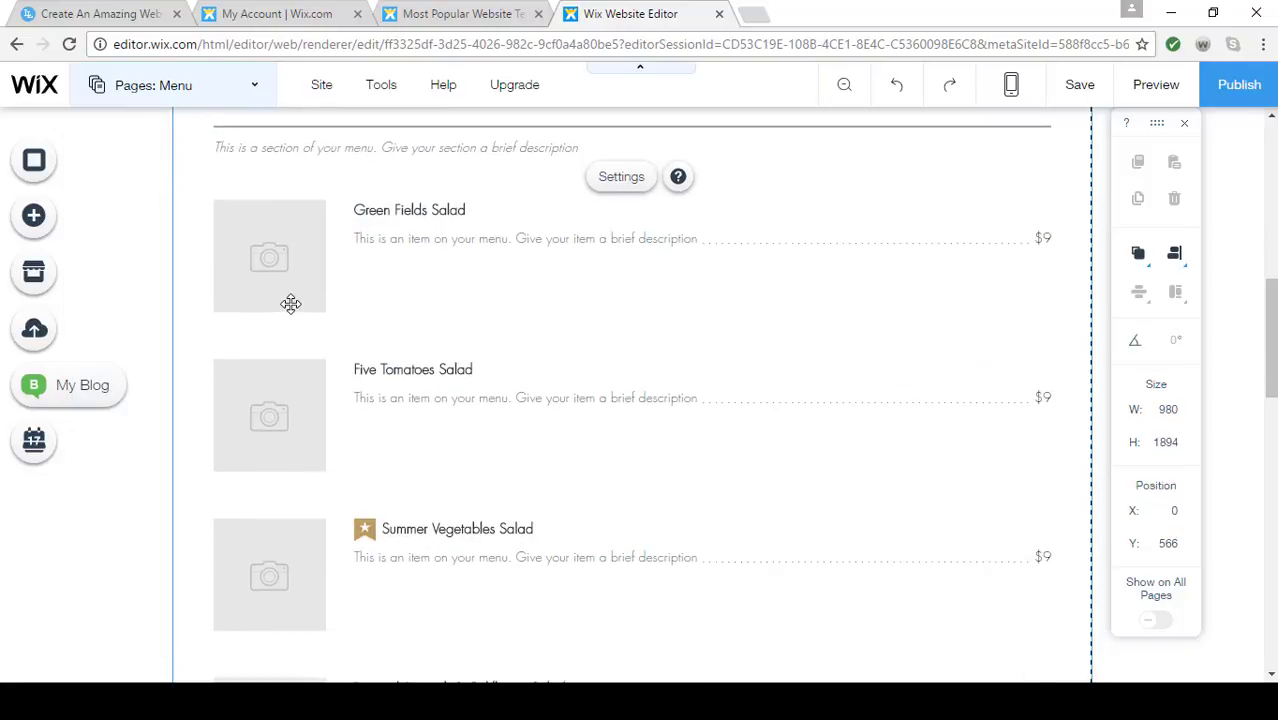
Open the Blog page, look at the Blog Manager options and close them
{"action": "left_click", "coordinate": [153, 85]}
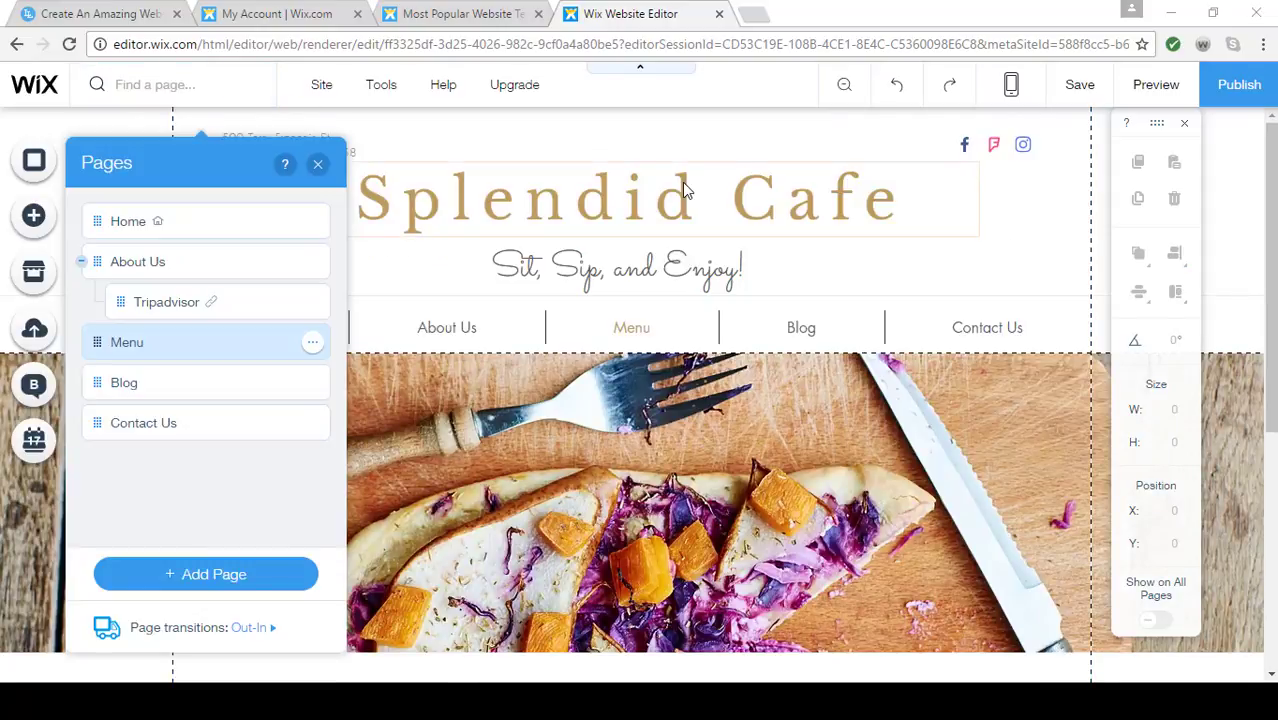
{"action": "left_click", "coordinate": [228, 388]}
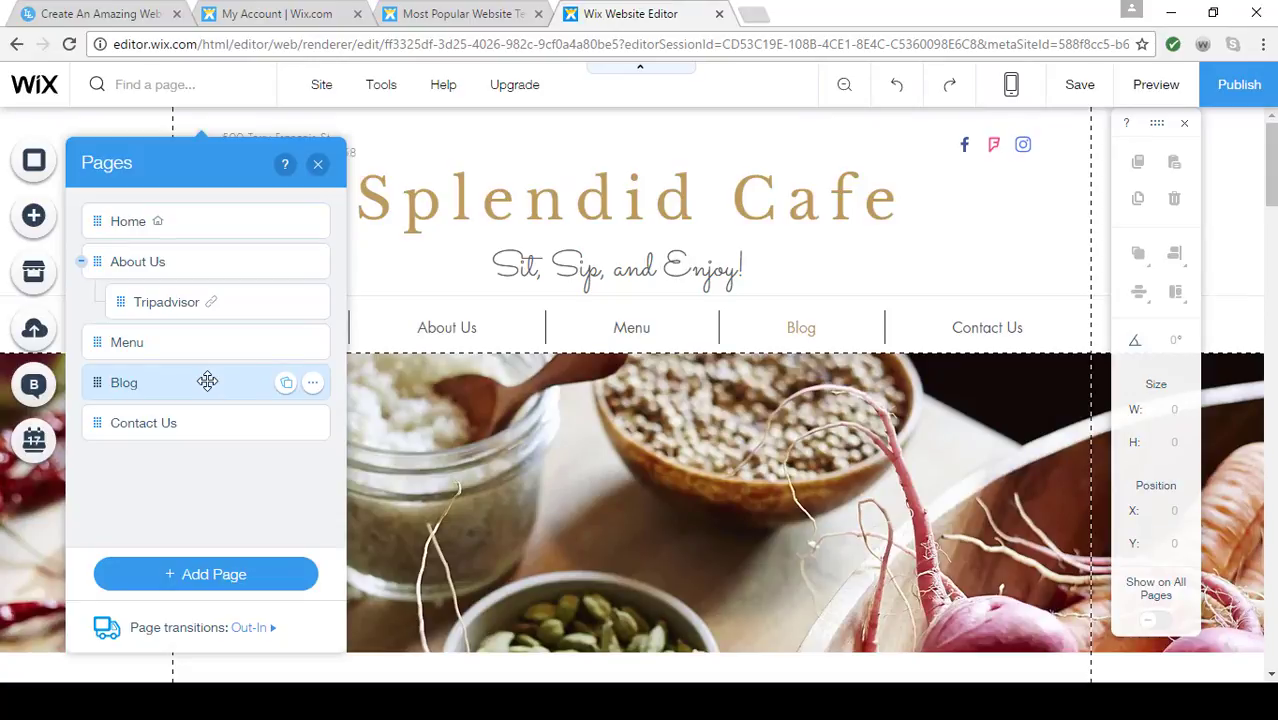
{"action": "left_click", "coordinate": [318, 164]}
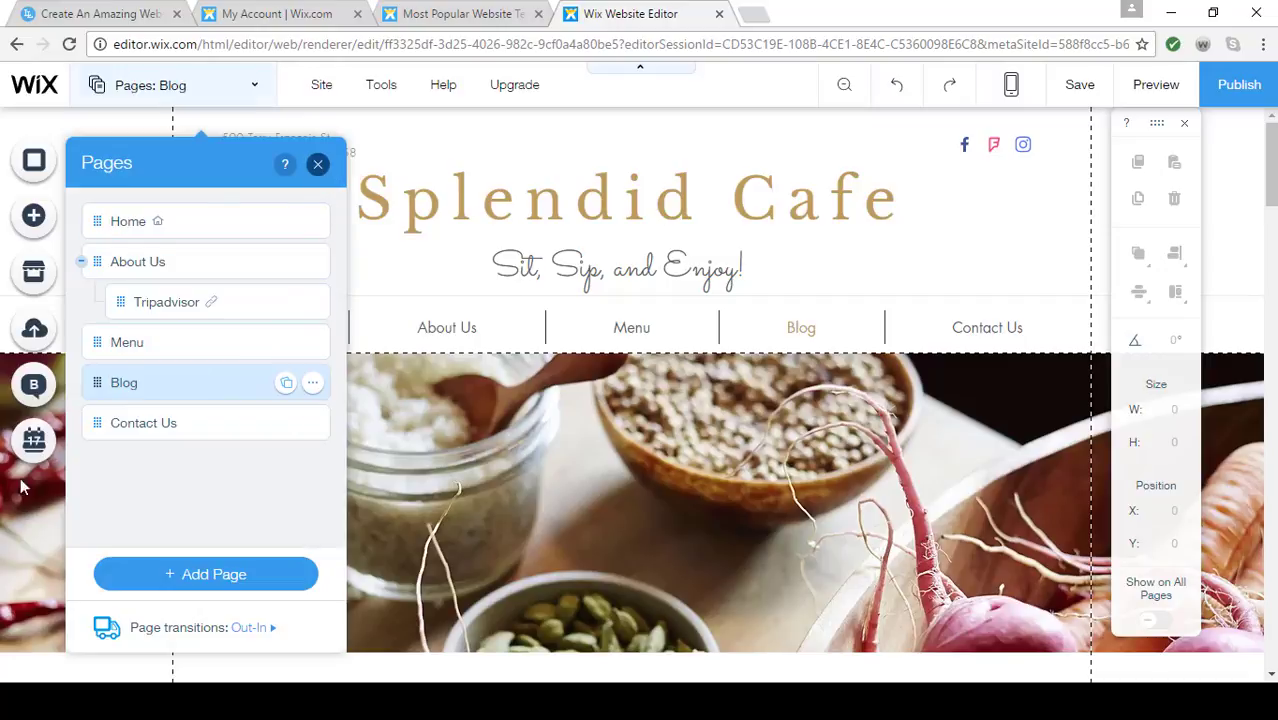
{"action": "left_click", "coordinate": [34, 384]}
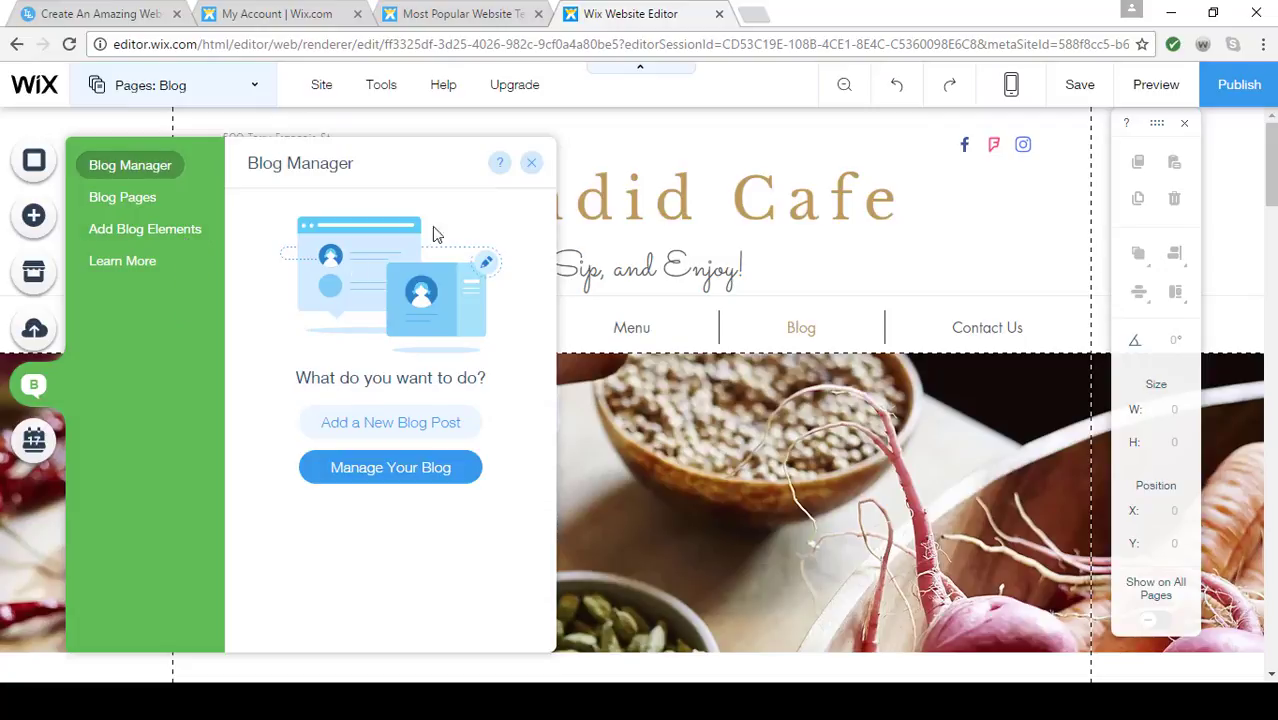
{"action": "left_click", "coordinate": [534, 166]}
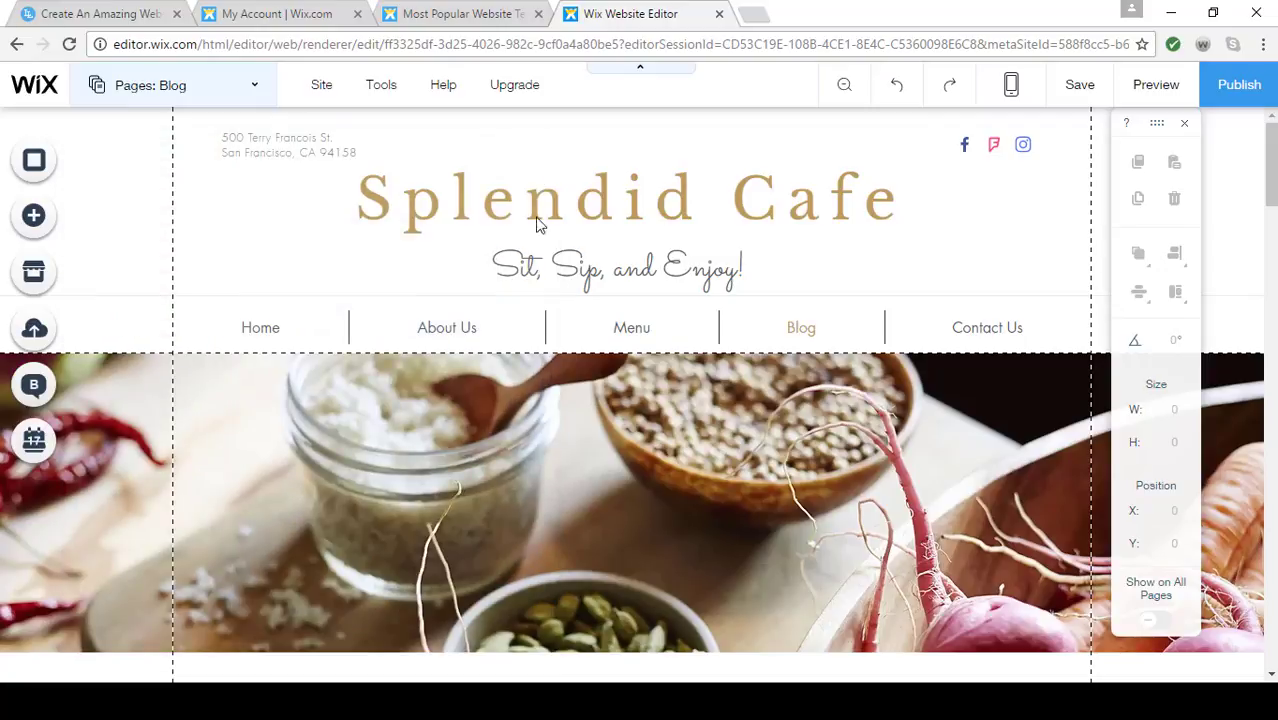
Open the Contact Us page for editing and bring up its Location & Hours section
{"action": "left_click", "coordinate": [257, 86]}
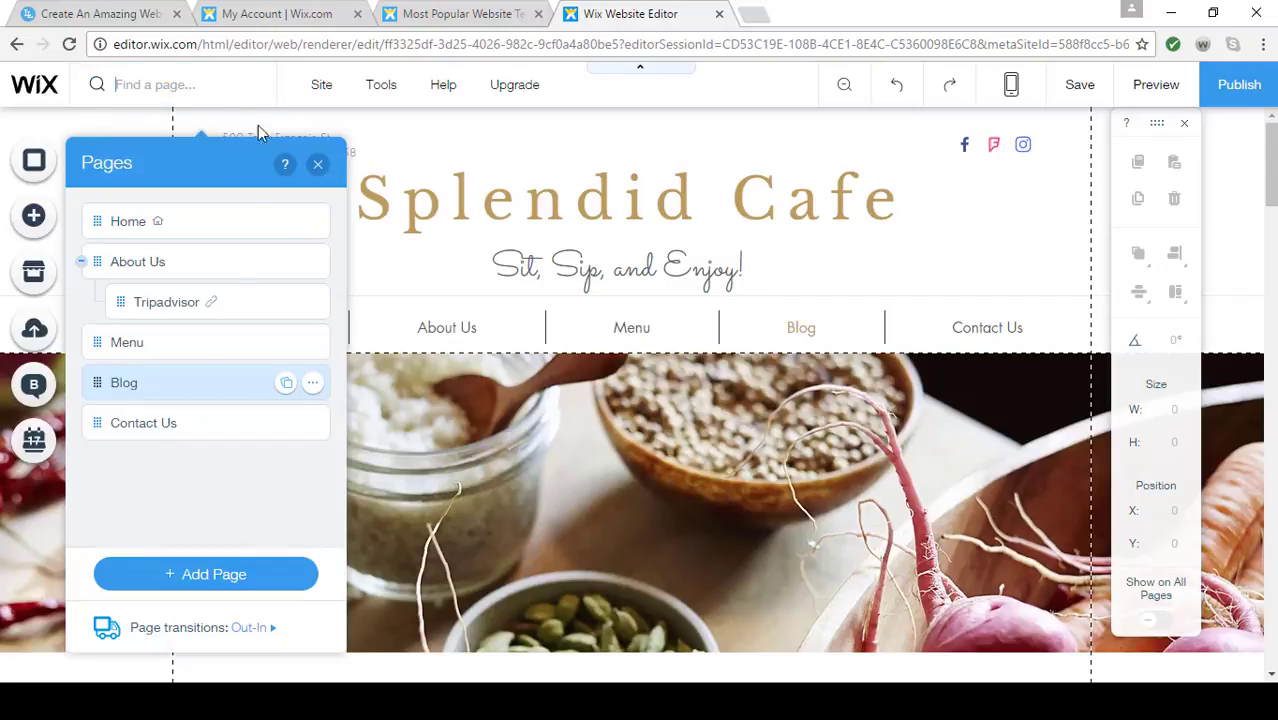
{"action": "left_click", "coordinate": [165, 423]}
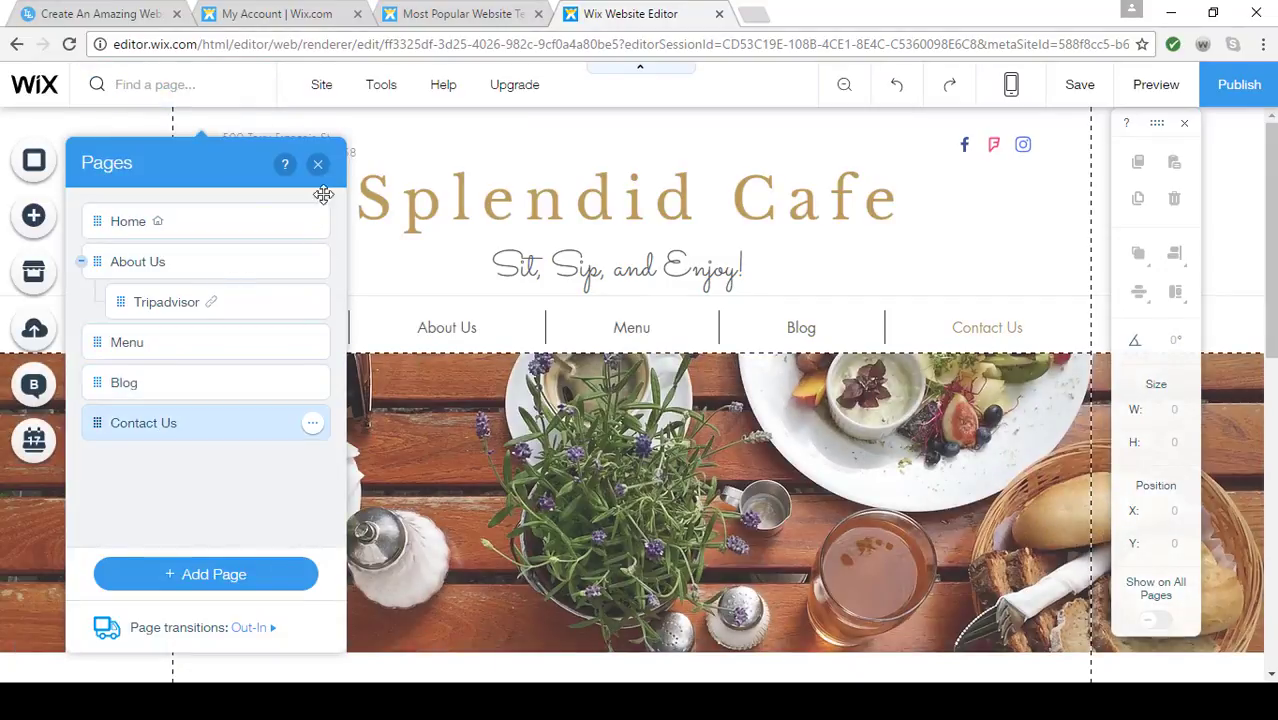
{"action": "left_click", "coordinate": [318, 166]}
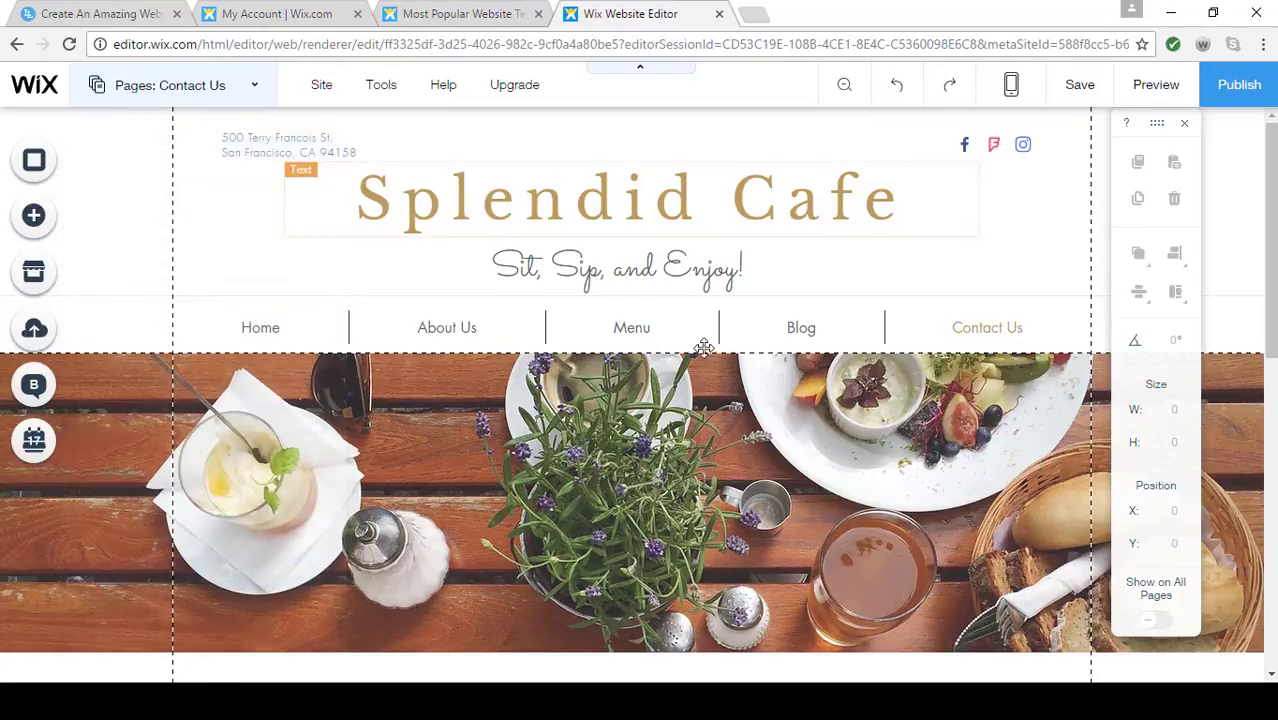
{"action": "scroll", "coordinate": [703, 348], "scroll_direction": "down", "scroll_amount": 8}
{"action": "scroll", "coordinate": [703, 348], "scroll_direction": "up", "scroll_amount": 2}
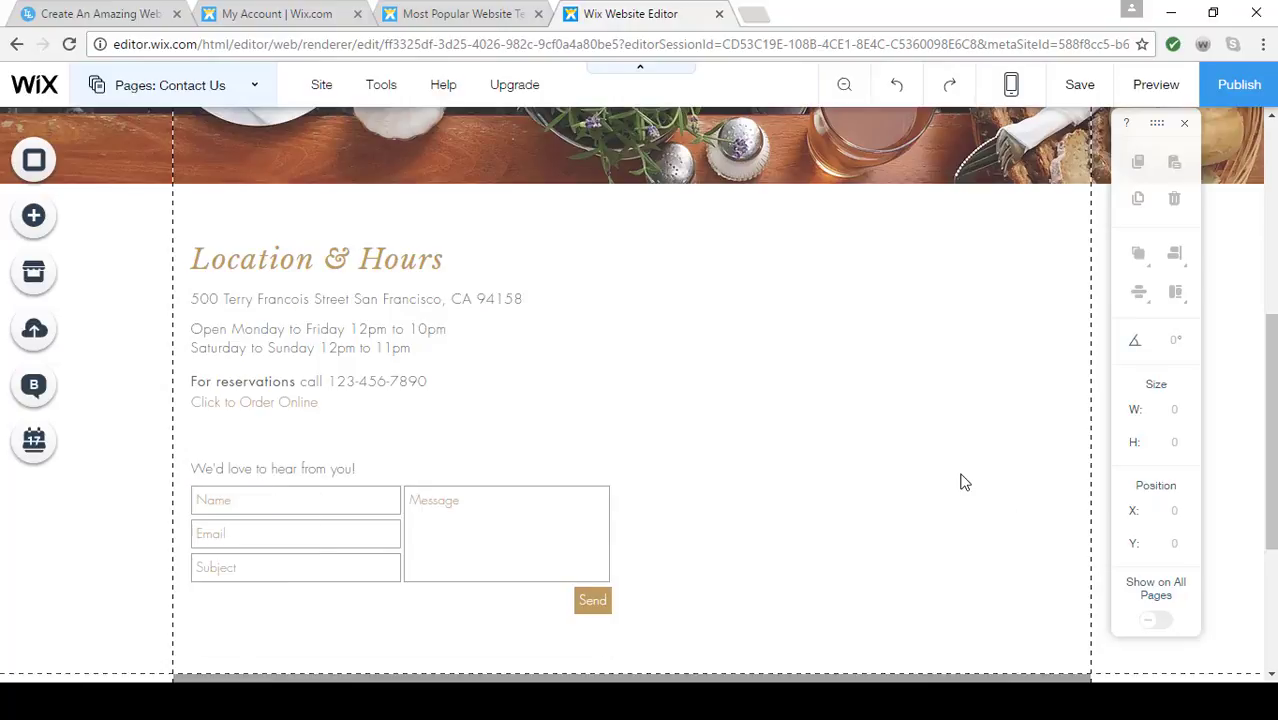
Add a pink-styled Google map to the empty area beside the Location & Hours text
{"action": "left_click", "coordinate": [32, 218]}
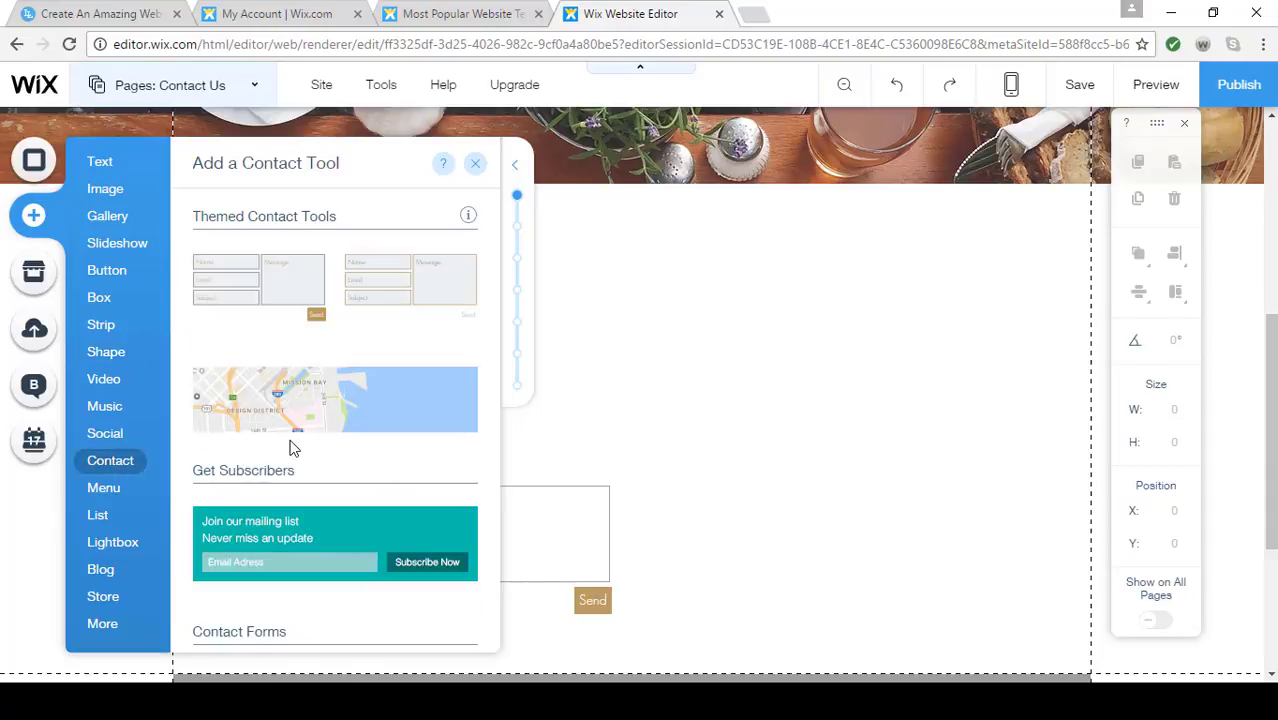
{"action": "scroll", "coordinate": [318, 454], "scroll_direction": "down", "scroll_amount": 5}
{"action": "scroll", "coordinate": [316, 457], "scroll_direction": "down", "scroll_amount": 8}
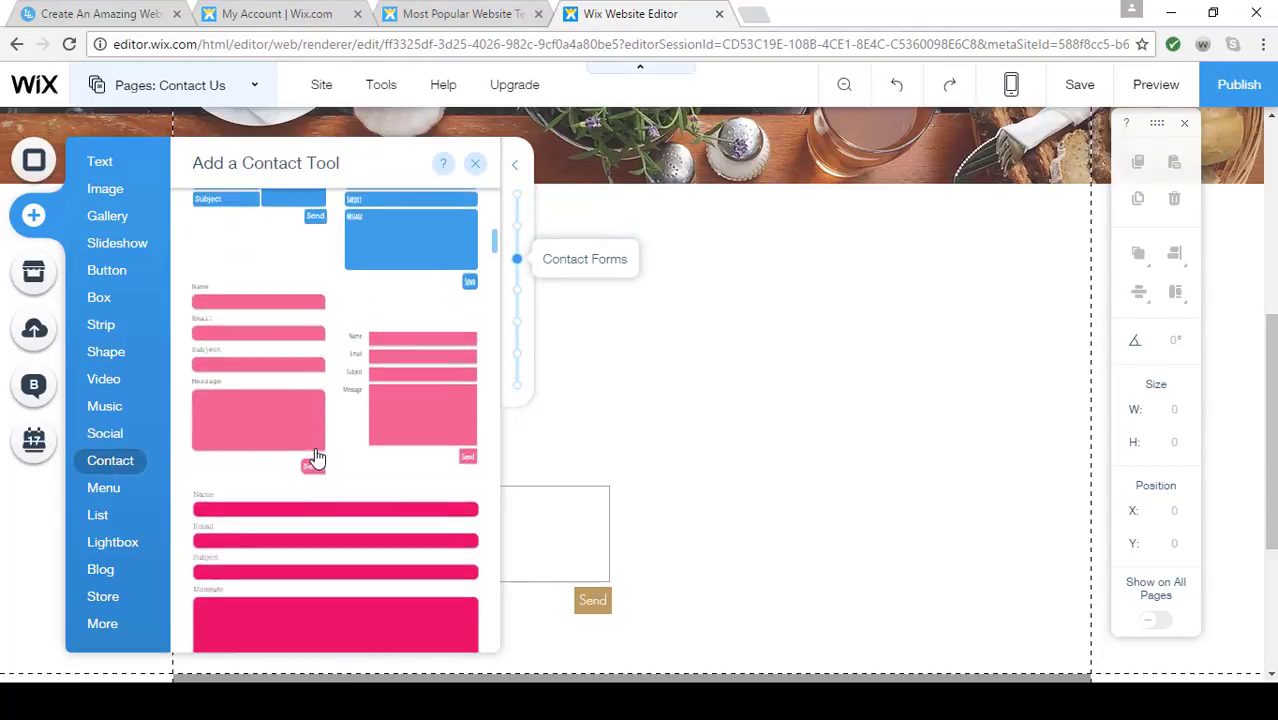
{"action": "scroll", "coordinate": [316, 457], "scroll_direction": "down", "scroll_amount": 6}
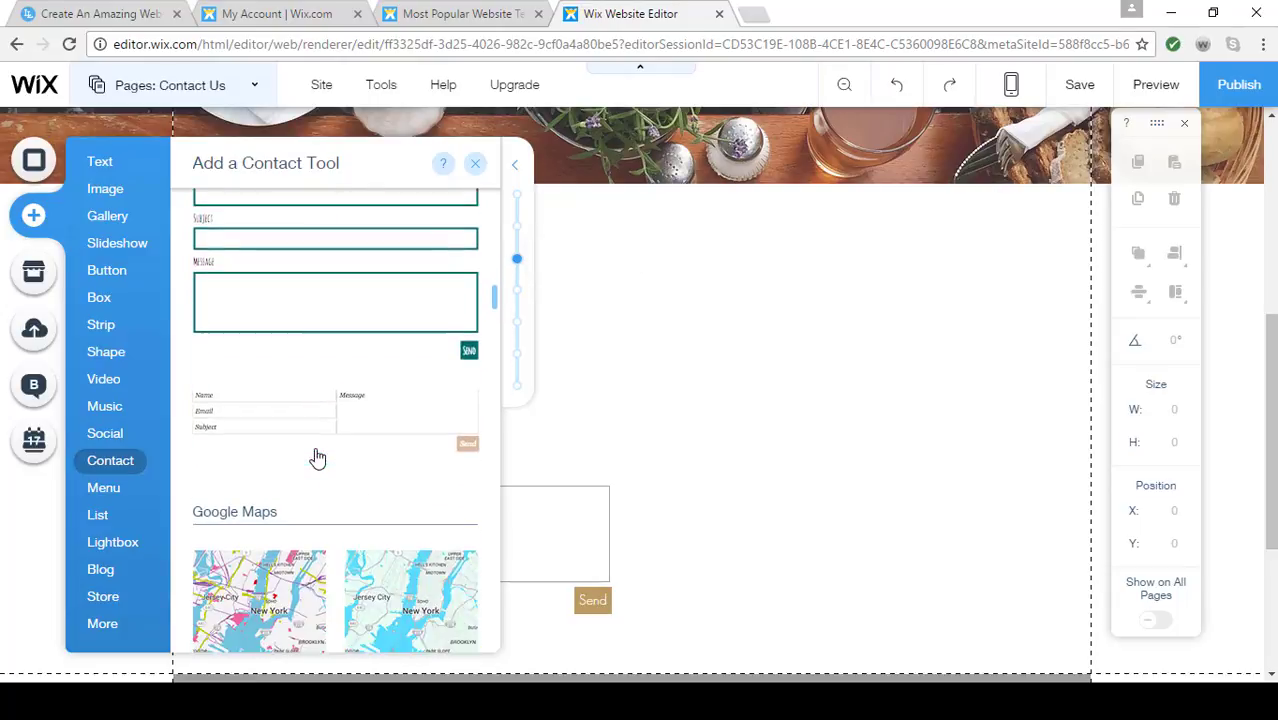
{"action": "left_click_drag", "start_coordinate": [386, 478], "coordinate": [497, 188]}
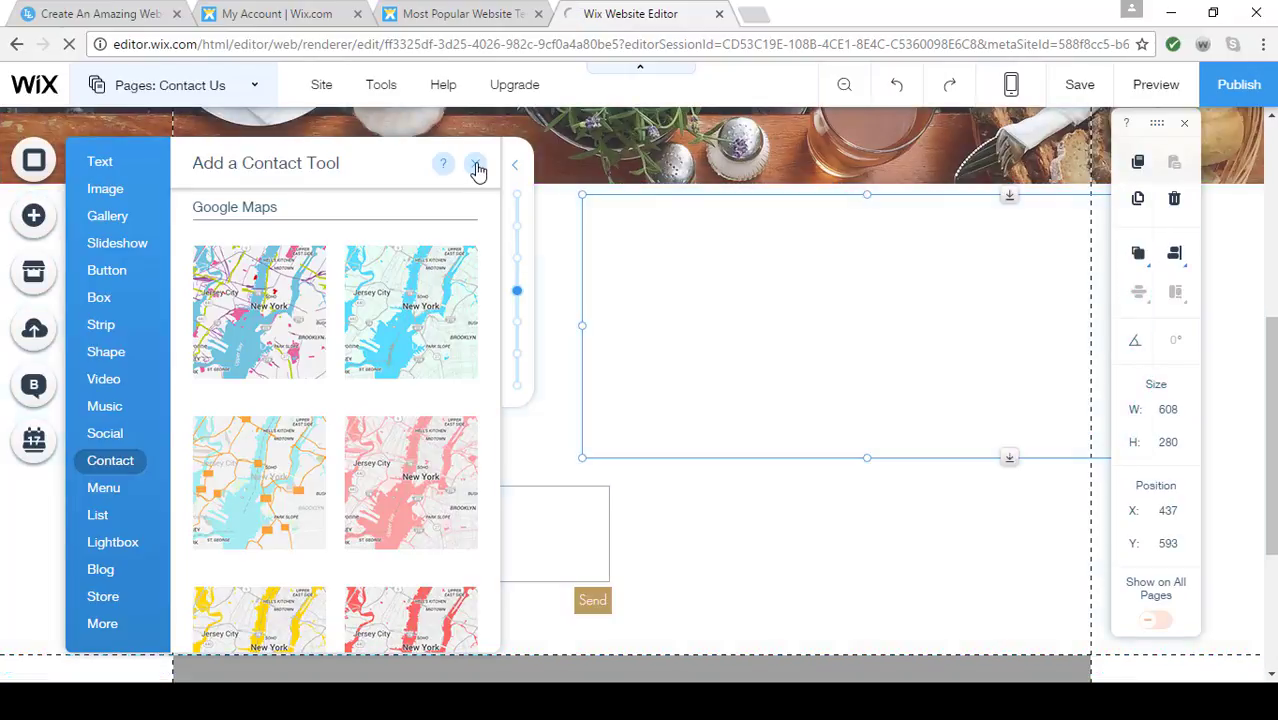
{"action": "left_click", "coordinate": [477, 165]}
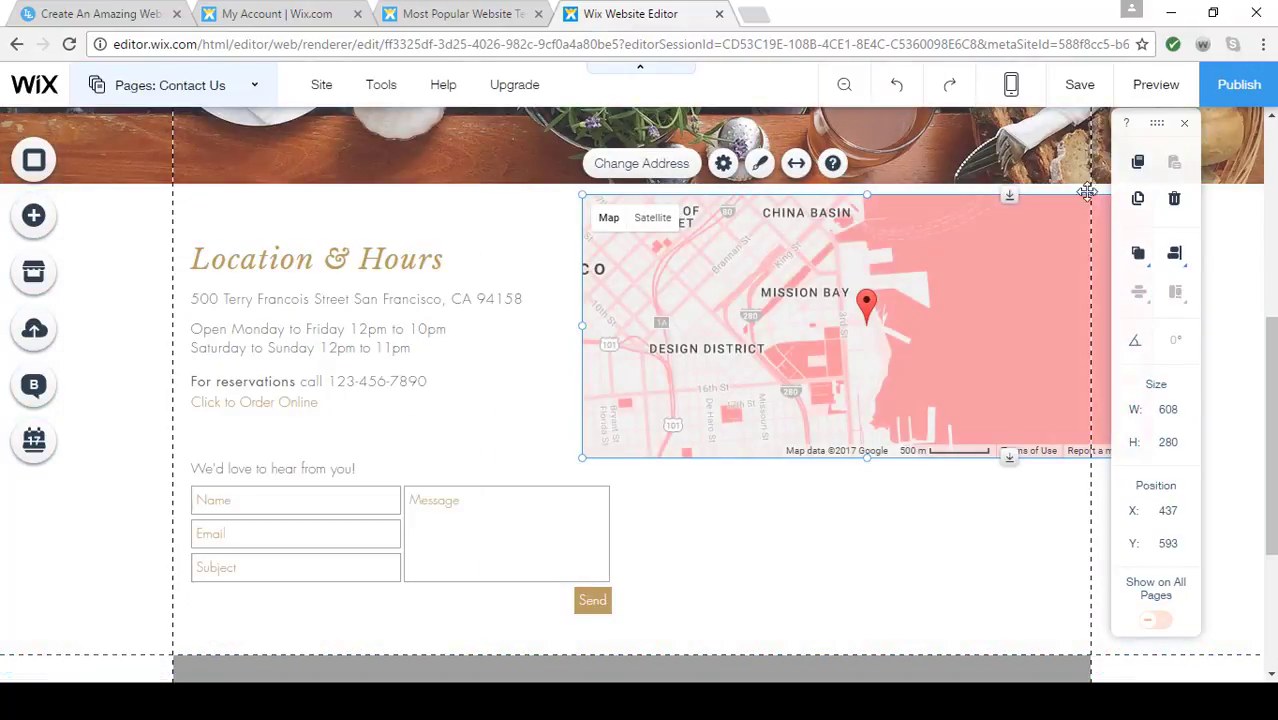
Close the floating toolbar and narrow the map from both sides to fit inside the page gridlines, clear of the text
{"action": "left_click", "coordinate": [1181, 124]}
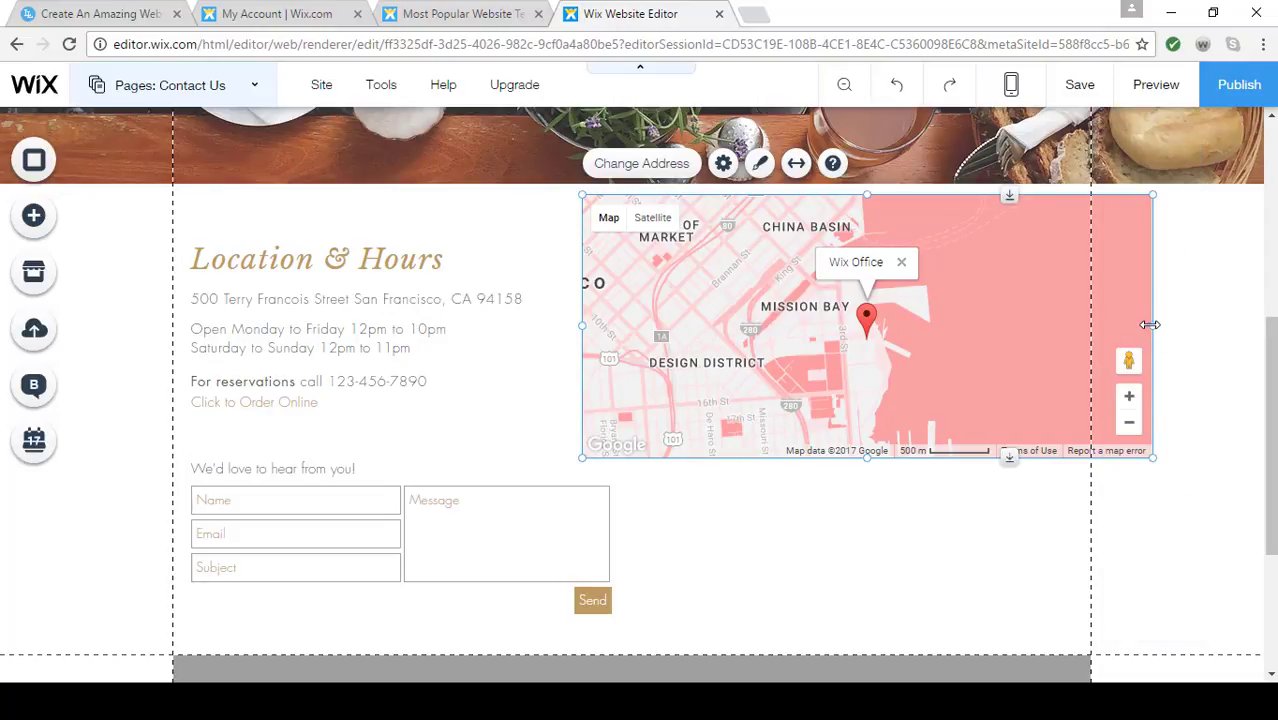
{"action": "left_click_drag", "start_coordinate": [1153, 327], "coordinate": [1085, 332]}
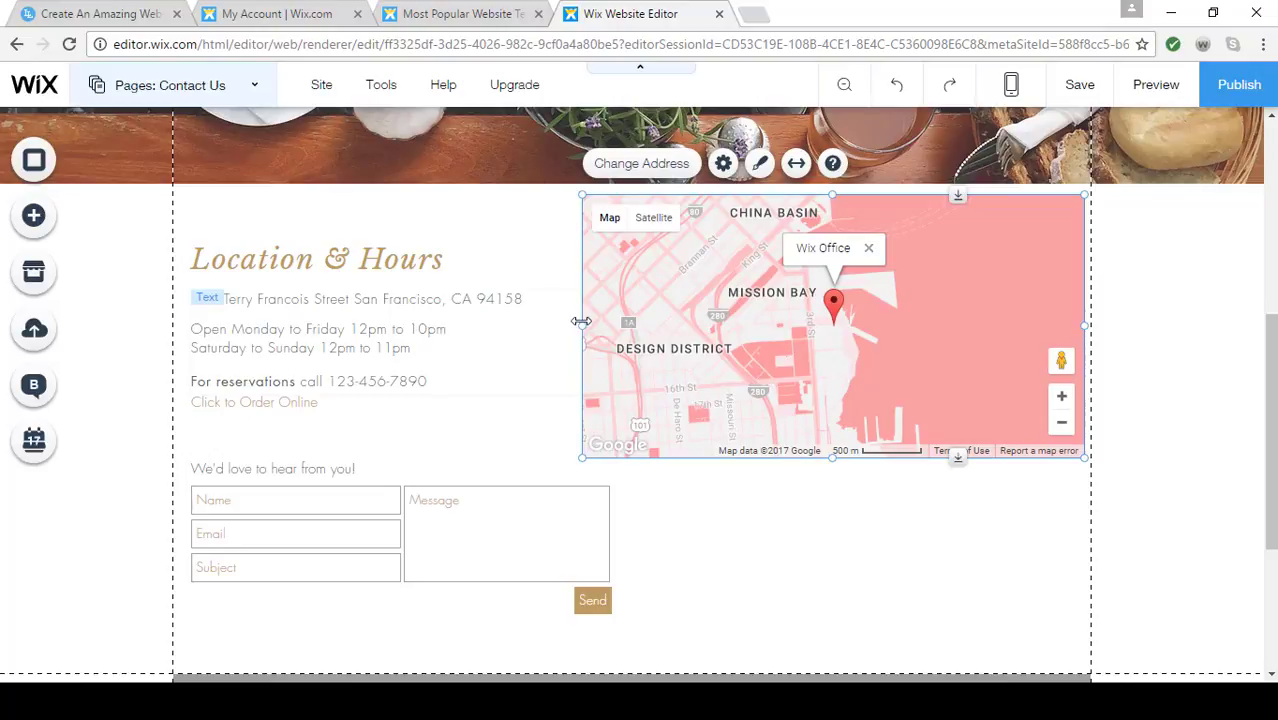
{"action": "left_click_drag", "start_coordinate": [590, 328], "coordinate": [636, 326]}
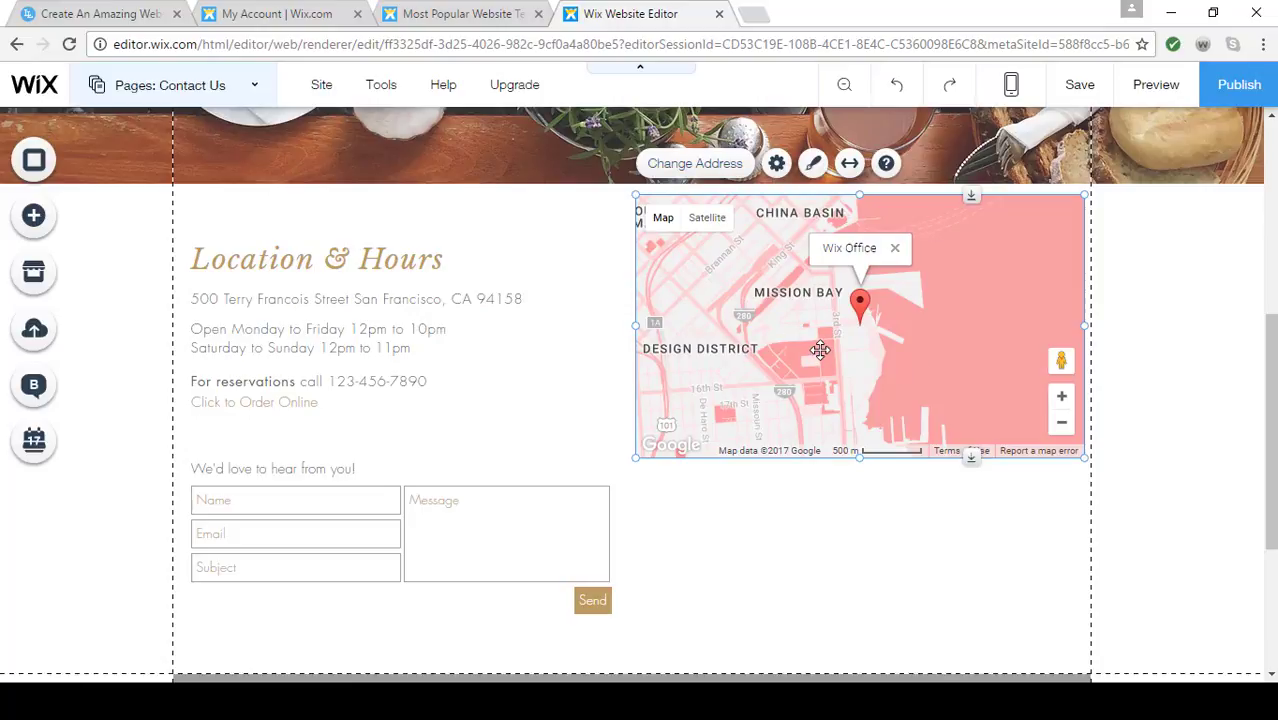
Set the map's location description to Splendid Cafe and close the map settings
{"action": "left_click", "coordinate": [714, 174]}
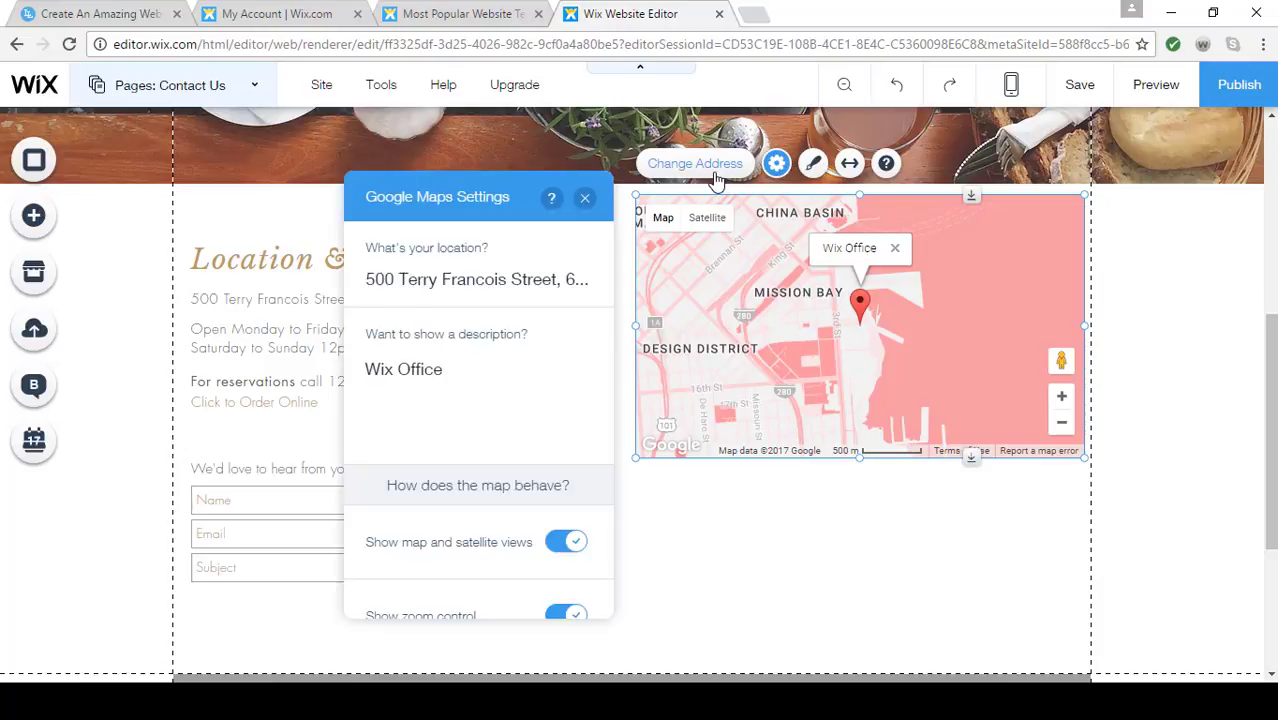
{"action": "left_click", "coordinate": [455, 417]}
{"action": "type", "text": "Splendid C"}
{"action": "type", "text": "afe"}
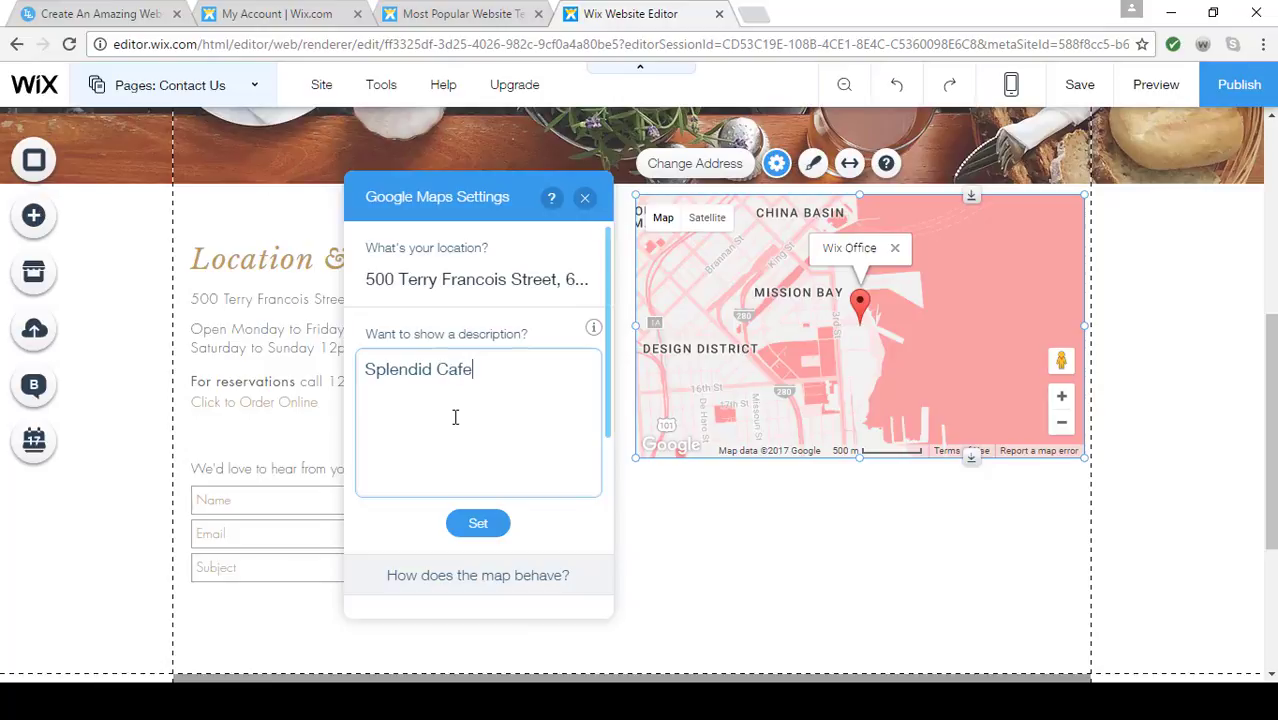
{"action": "left_click", "coordinate": [505, 526]}
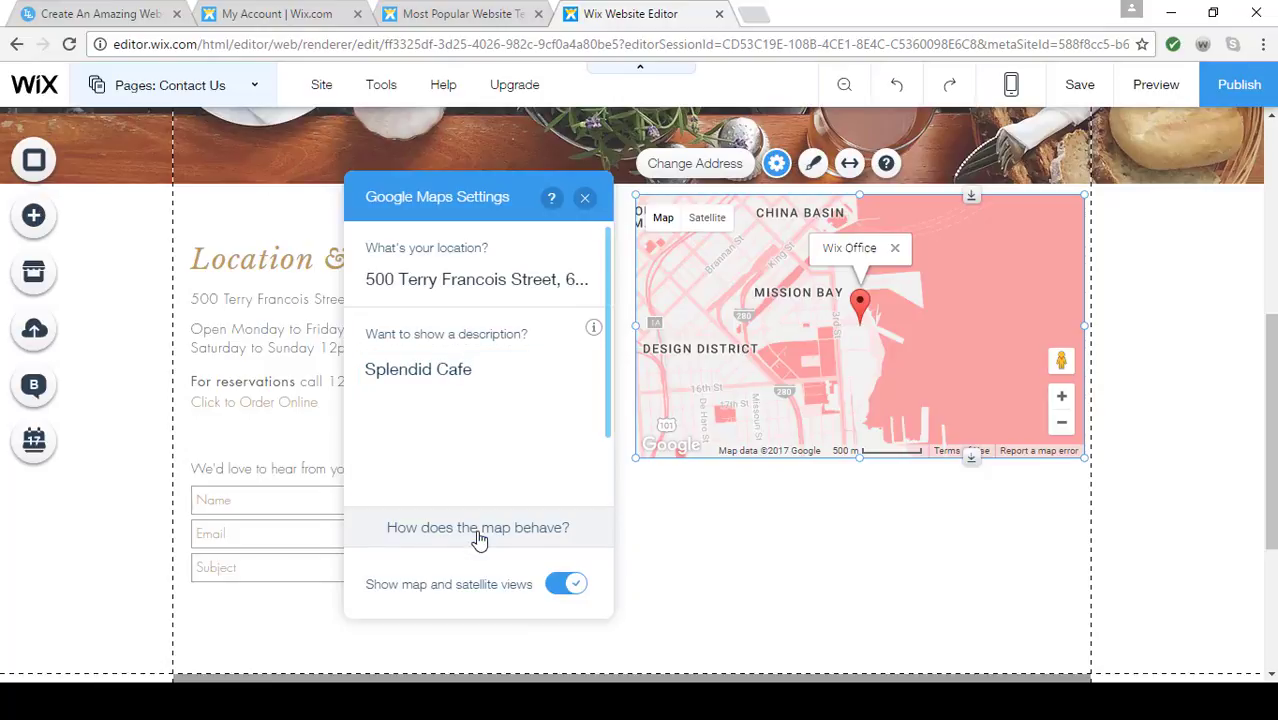
{"action": "left_click", "coordinate": [585, 200]}
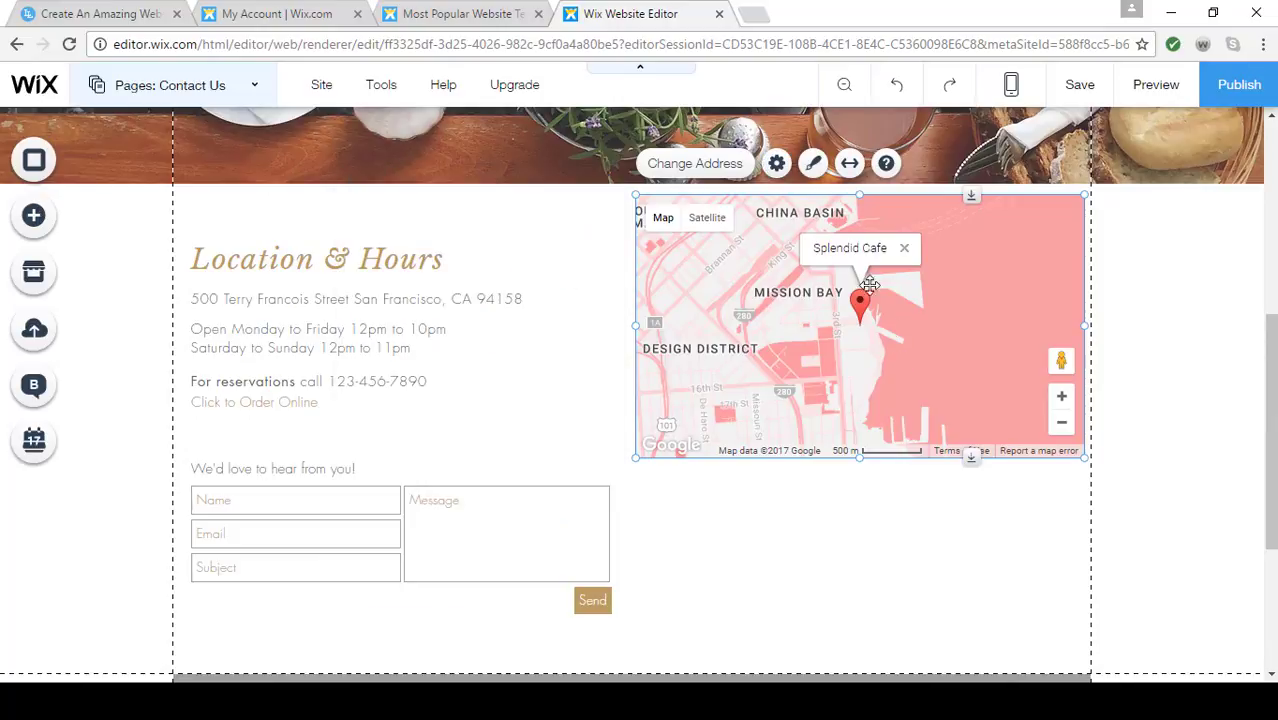
Change the map's design to the bright blue water style with pale green land
{"action": "left_click", "coordinate": [814, 166]}
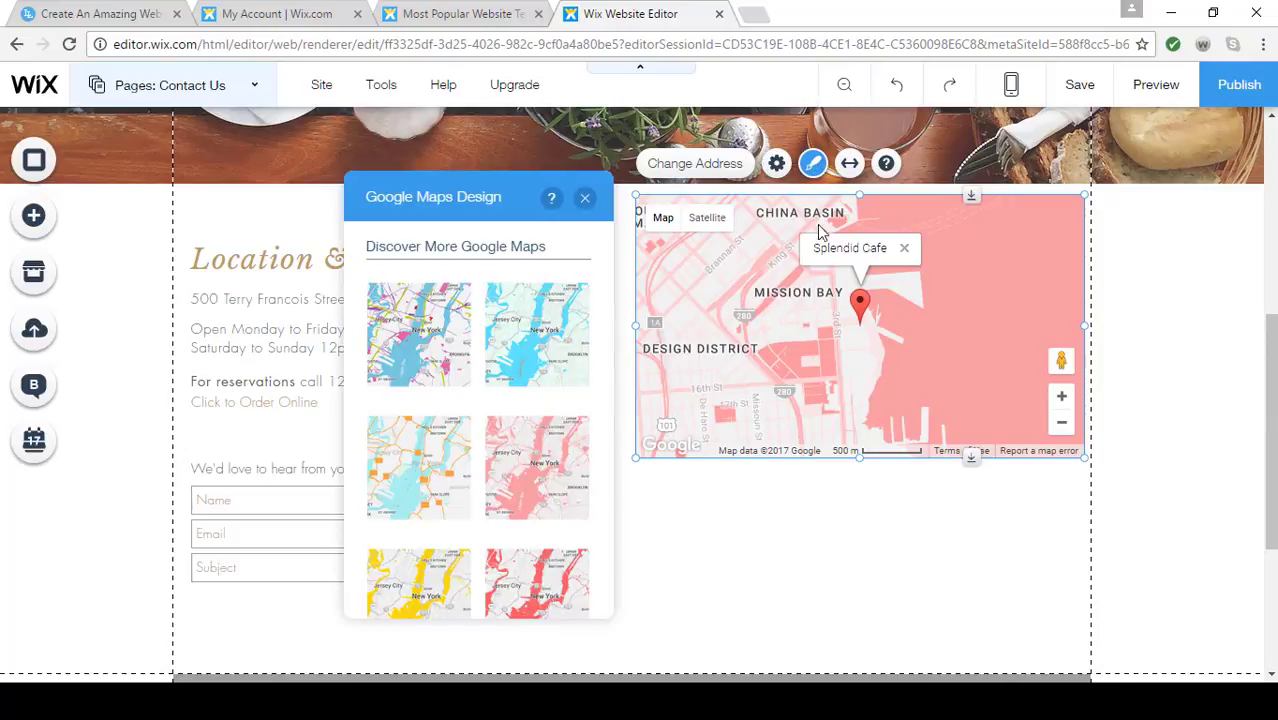
{"action": "left_click", "coordinate": [555, 372]}
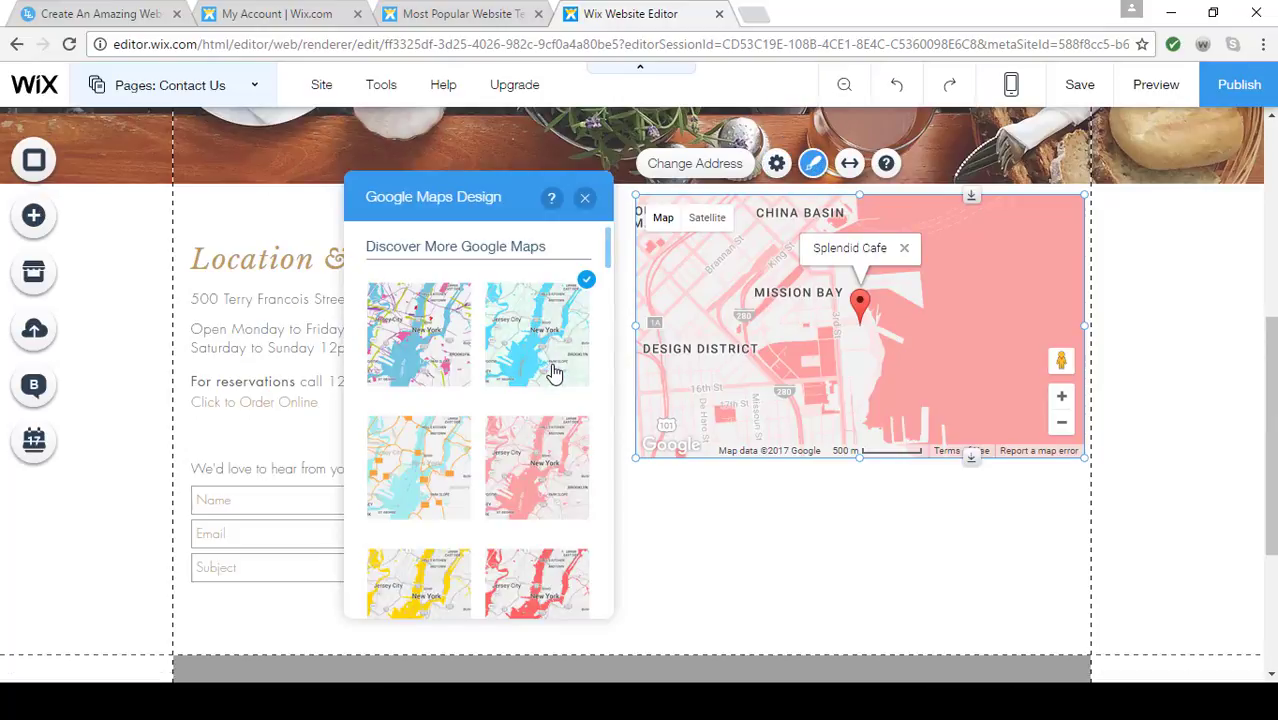
{"action": "left_click", "coordinate": [585, 197]}
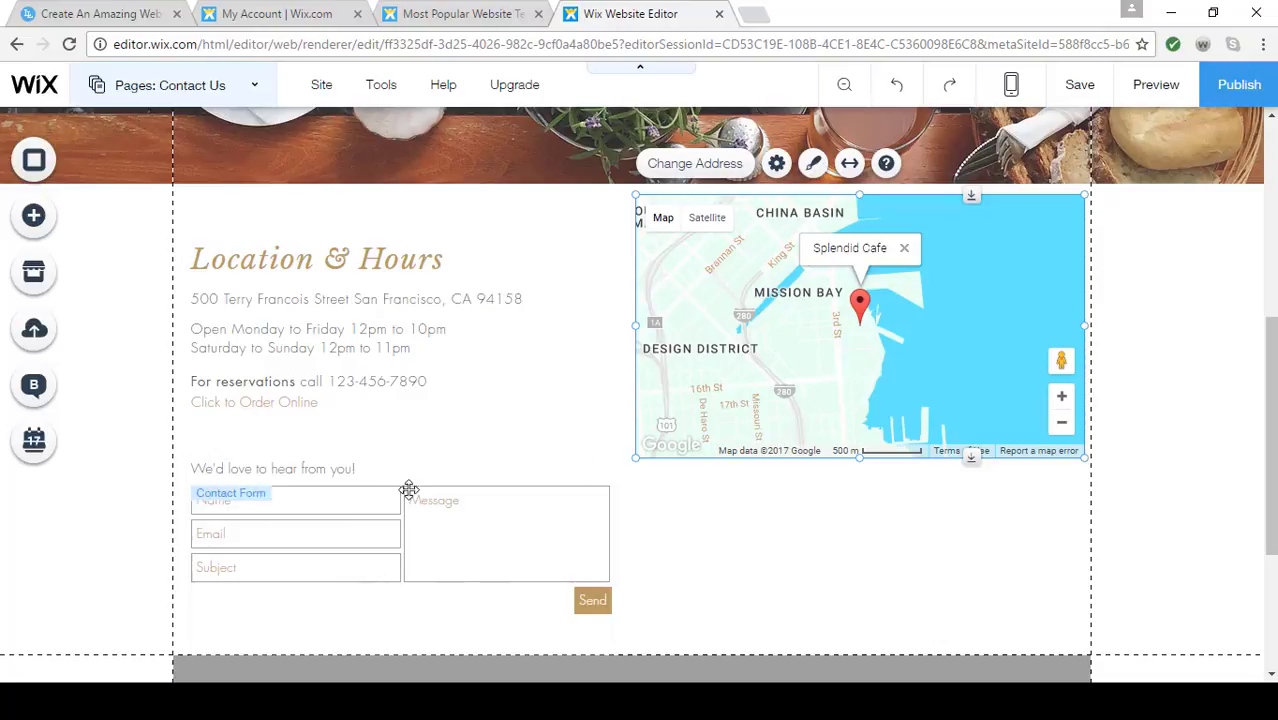
View the text alignment layout options of the contact form under the Location & Hours text
{"action": "scroll", "coordinate": [730, 568], "scroll_direction": "down", "scroll_amount": 1}
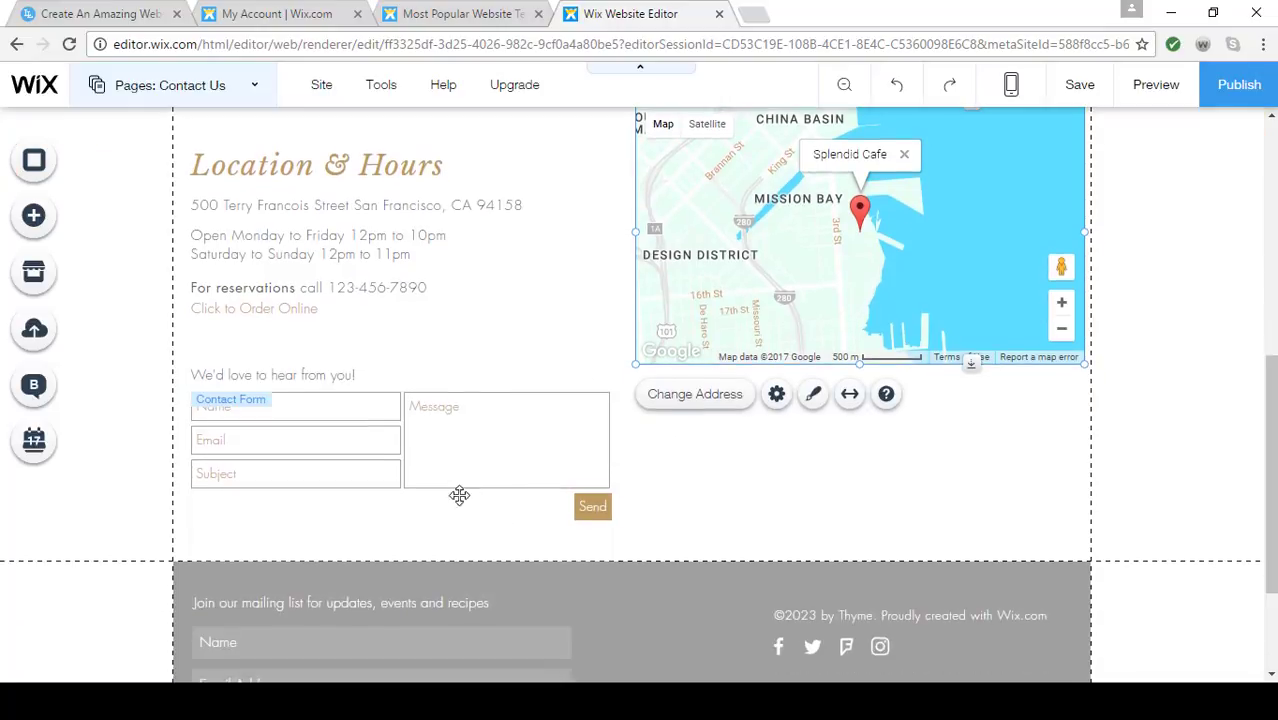
{"action": "left_click", "coordinate": [377, 445]}
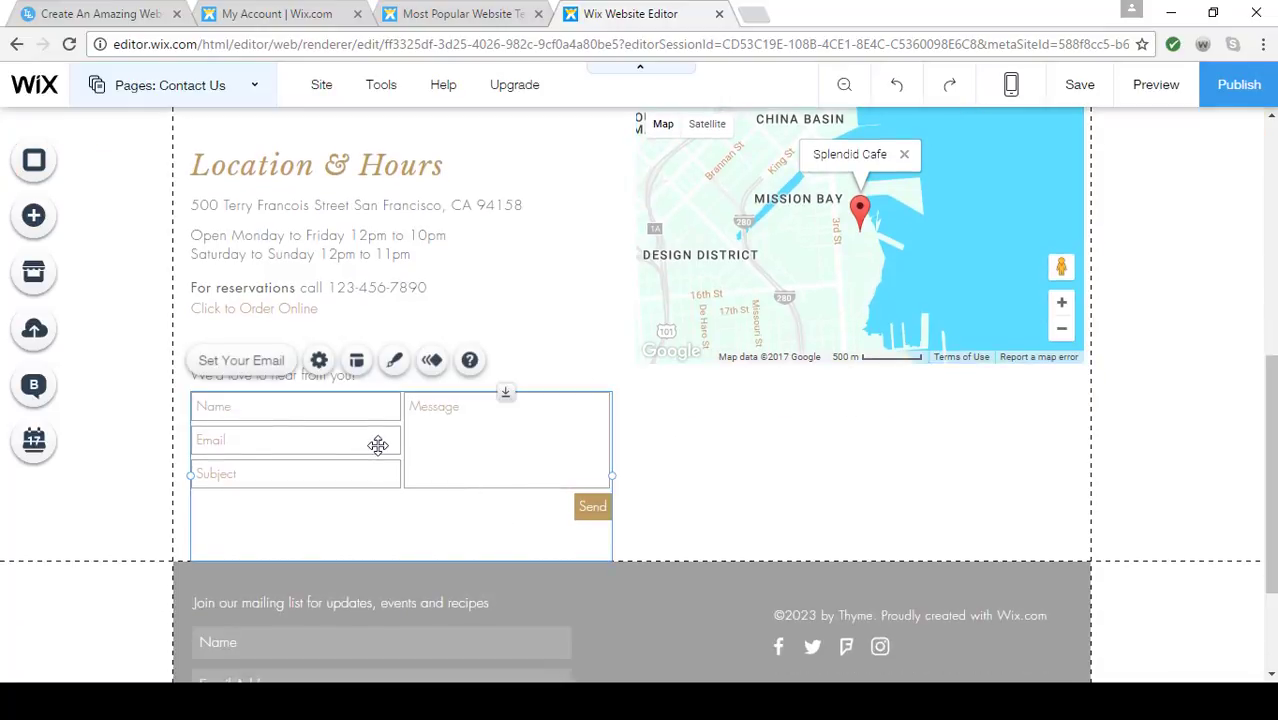
{"action": "left_click", "coordinate": [358, 362]}
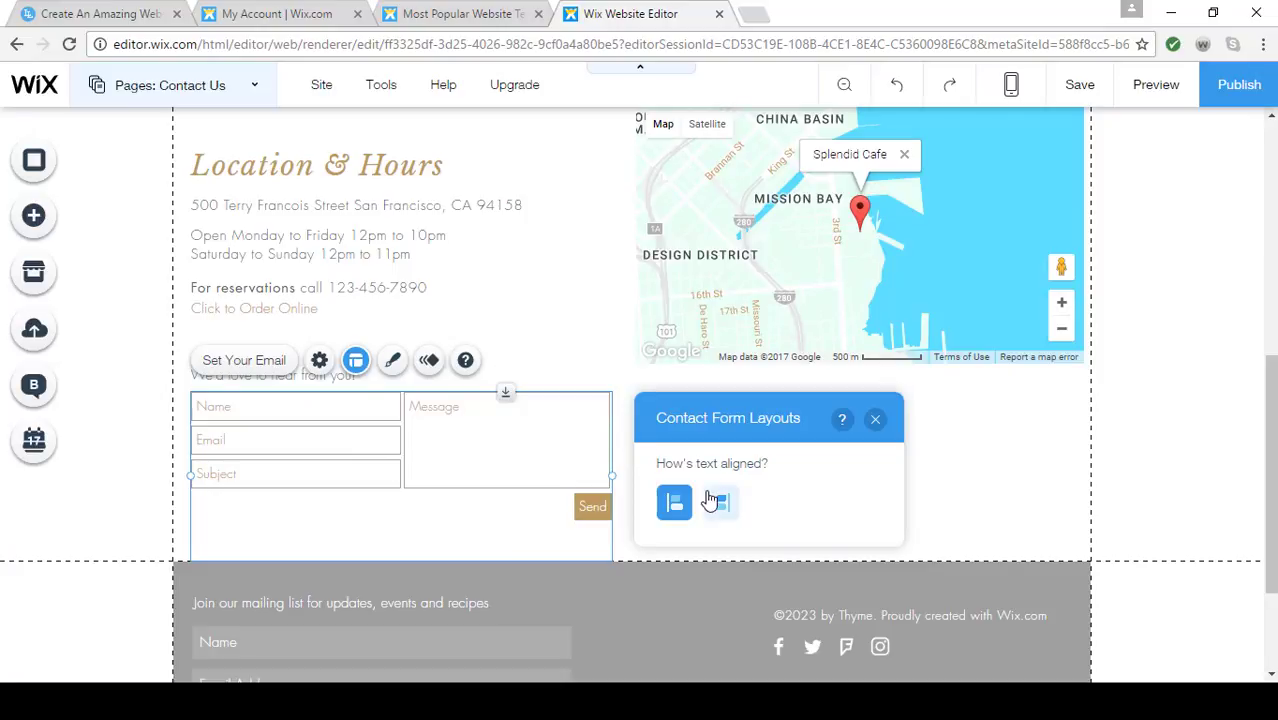
Browse the contact form designs and try the dark navy one with stacked fields, reverting to the original outlined design
{"action": "left_click", "coordinate": [389, 444]}
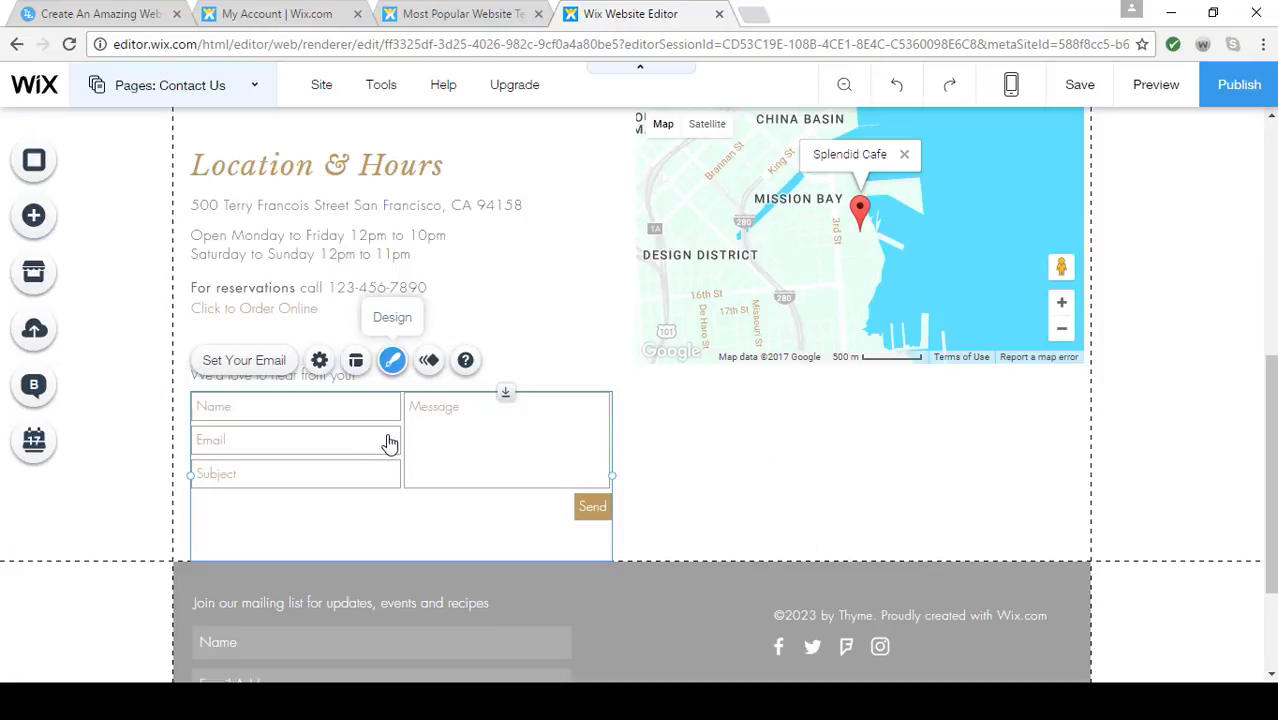
{"action": "scroll", "coordinate": [719, 410], "scroll_direction": "down", "scroll_amount": 2}
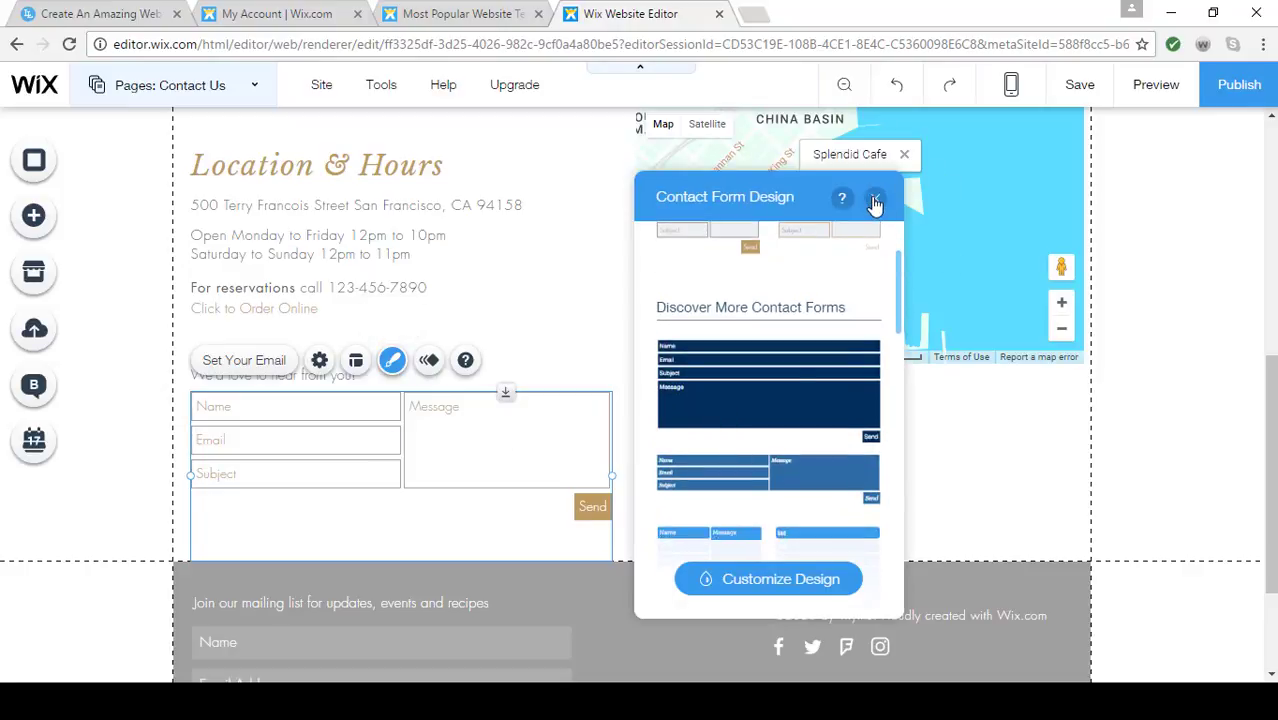
{"action": "scroll", "coordinate": [844, 274], "scroll_direction": "down", "scroll_amount": 1}
{"action": "left_click", "coordinate": [844, 274]}
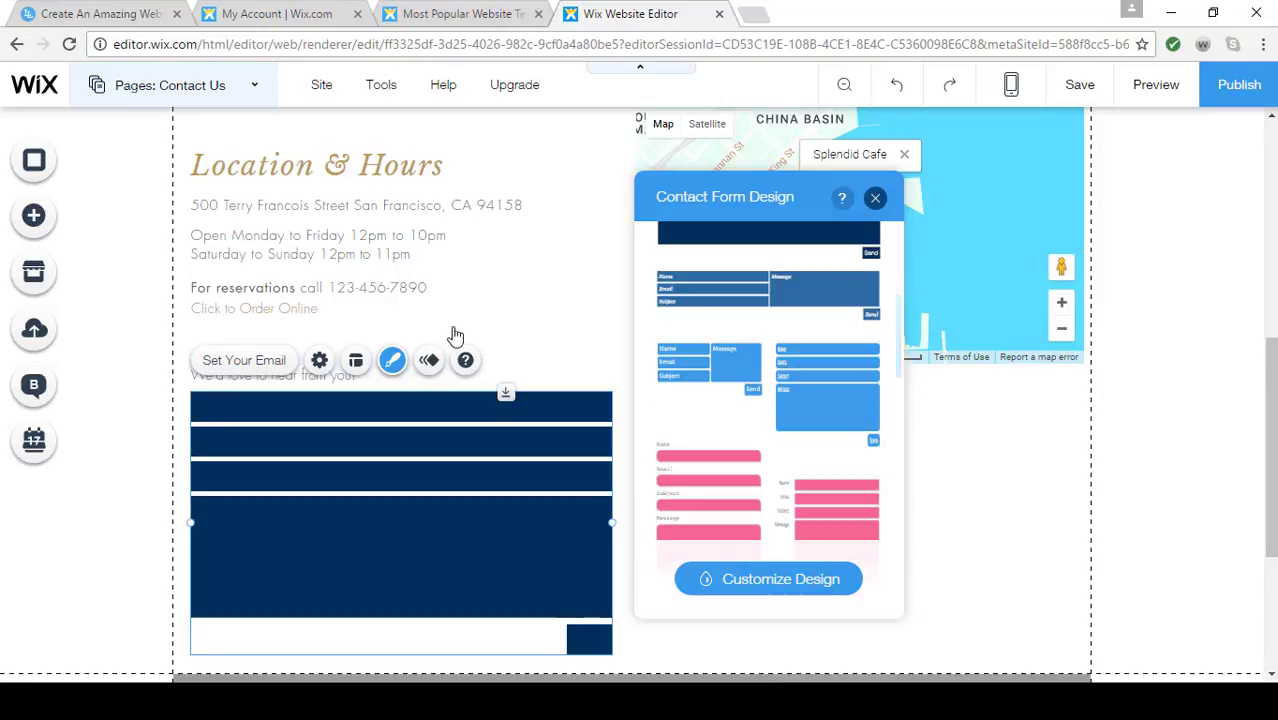
{"action": "left_click", "coordinate": [543, 334]}
{"action": "scroll", "coordinate": [541, 325], "scroll_direction": "down", "scroll_amount": 2}
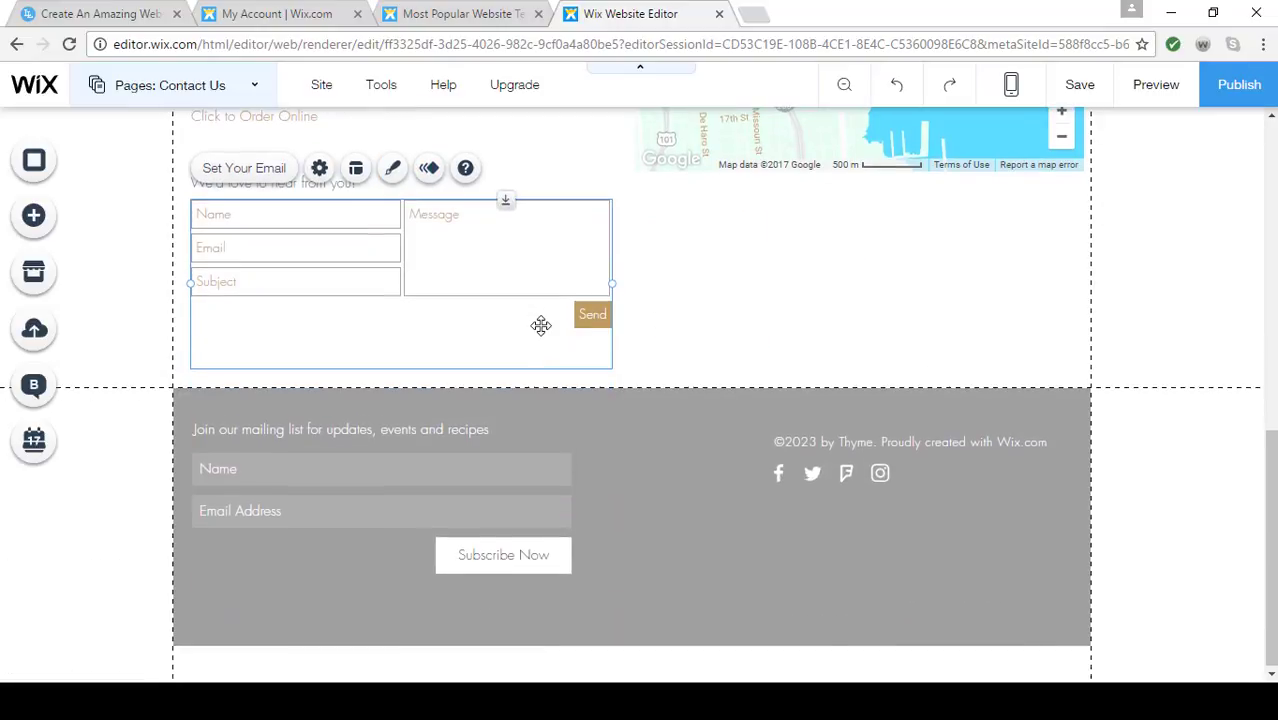
{"action": "scroll", "coordinate": [541, 330], "scroll_direction": "up", "scroll_amount": 7}
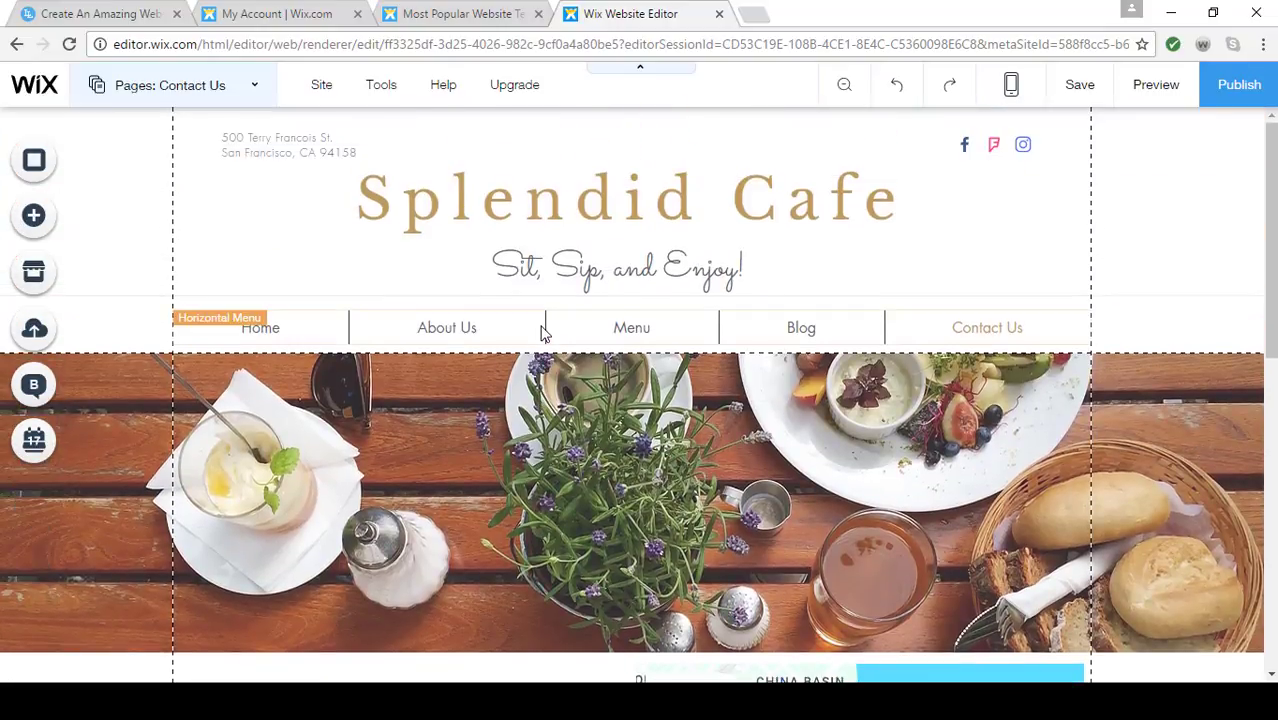
{"action": "scroll", "coordinate": [541, 334], "scroll_direction": "down", "scroll_amount": 8}
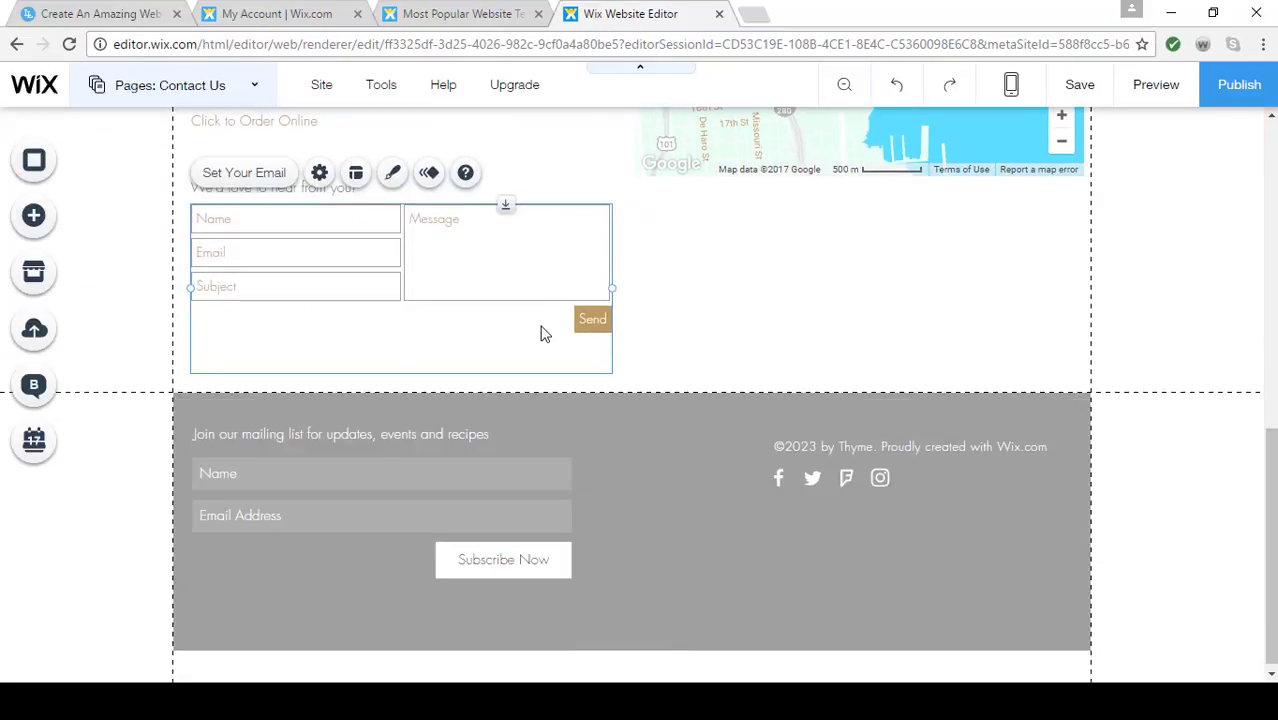
{"action": "scroll", "coordinate": [541, 334], "scroll_direction": "up", "scroll_amount": 3}
{"action": "scroll", "coordinate": [541, 325], "scroll_direction": "down", "scroll_amount": 1}
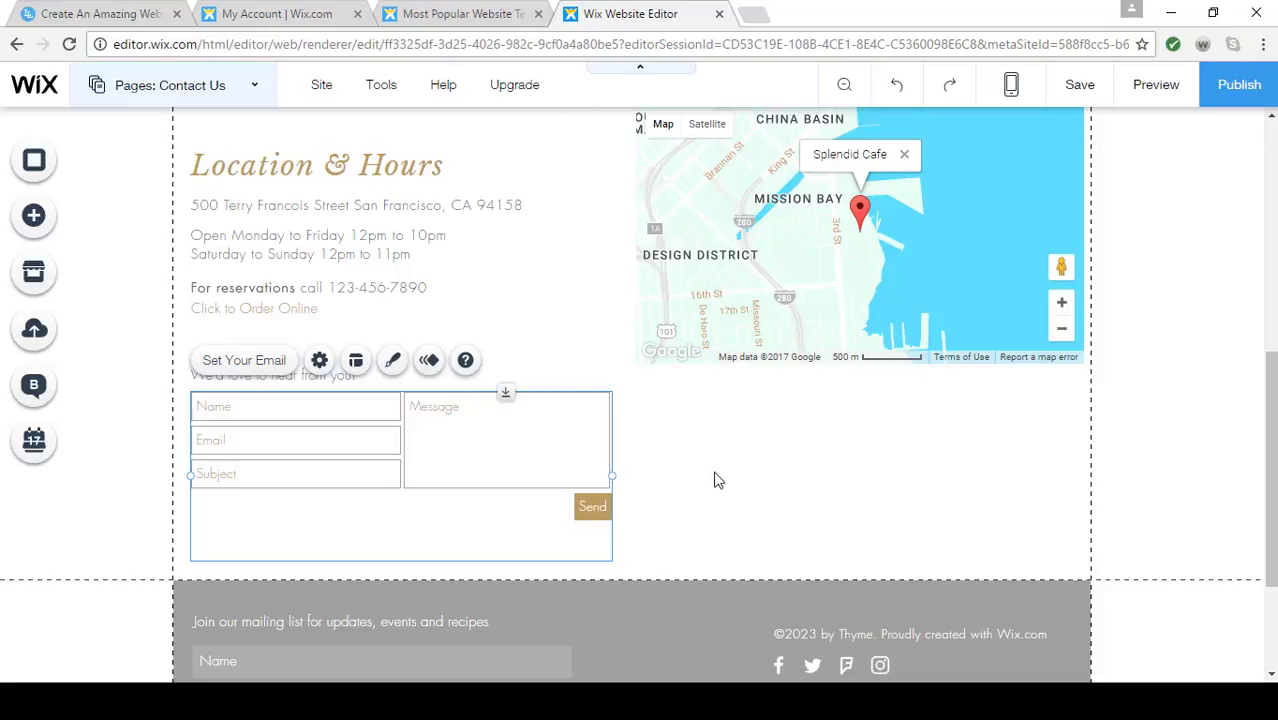
Add a Classic (Black) strip between the contact form and the footer, extending its upper edge to just under the Send button
{"action": "scroll", "coordinate": [717, 481], "scroll_direction": "down", "scroll_amount": 1}
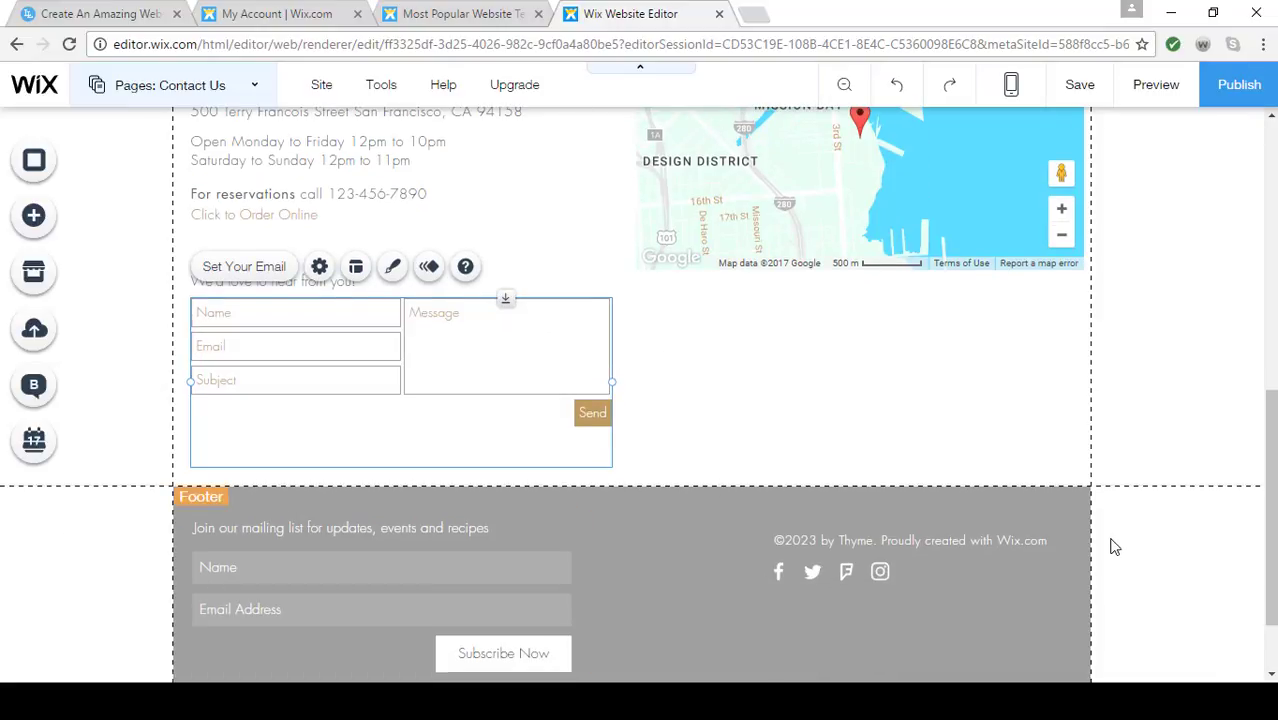
{"action": "left_click", "coordinate": [667, 472]}
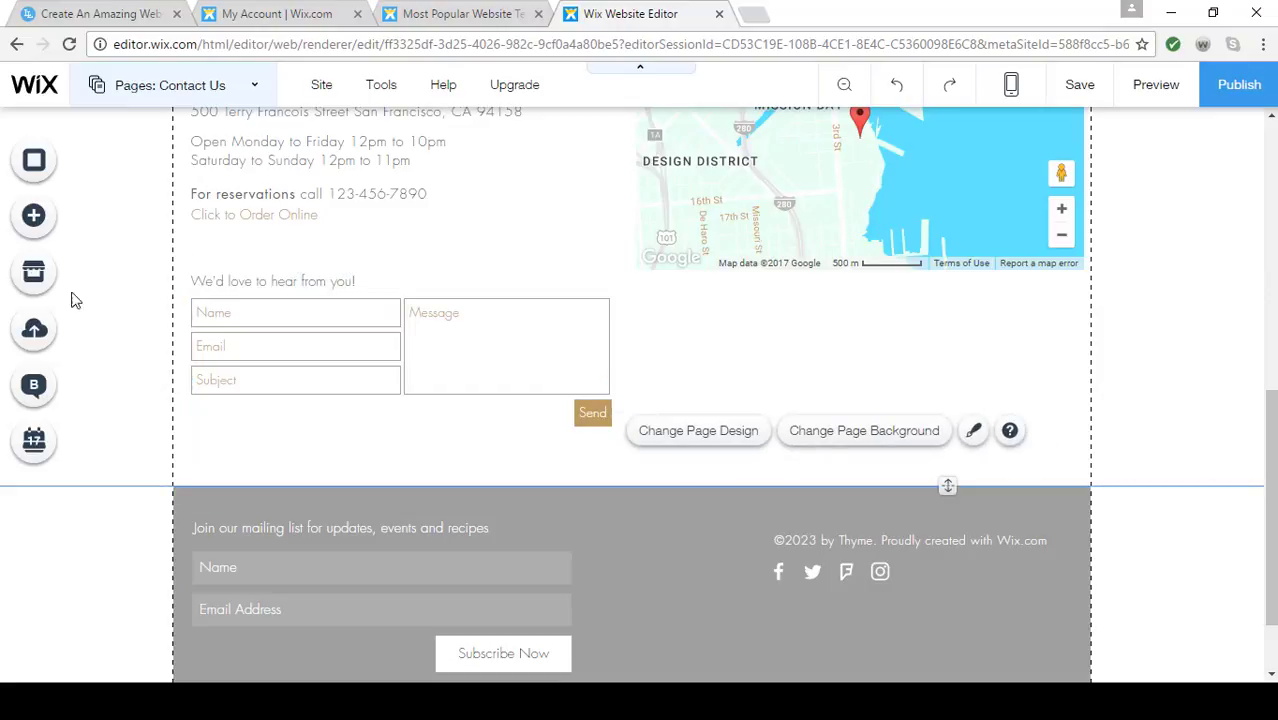
{"action": "left_click", "coordinate": [33, 217]}
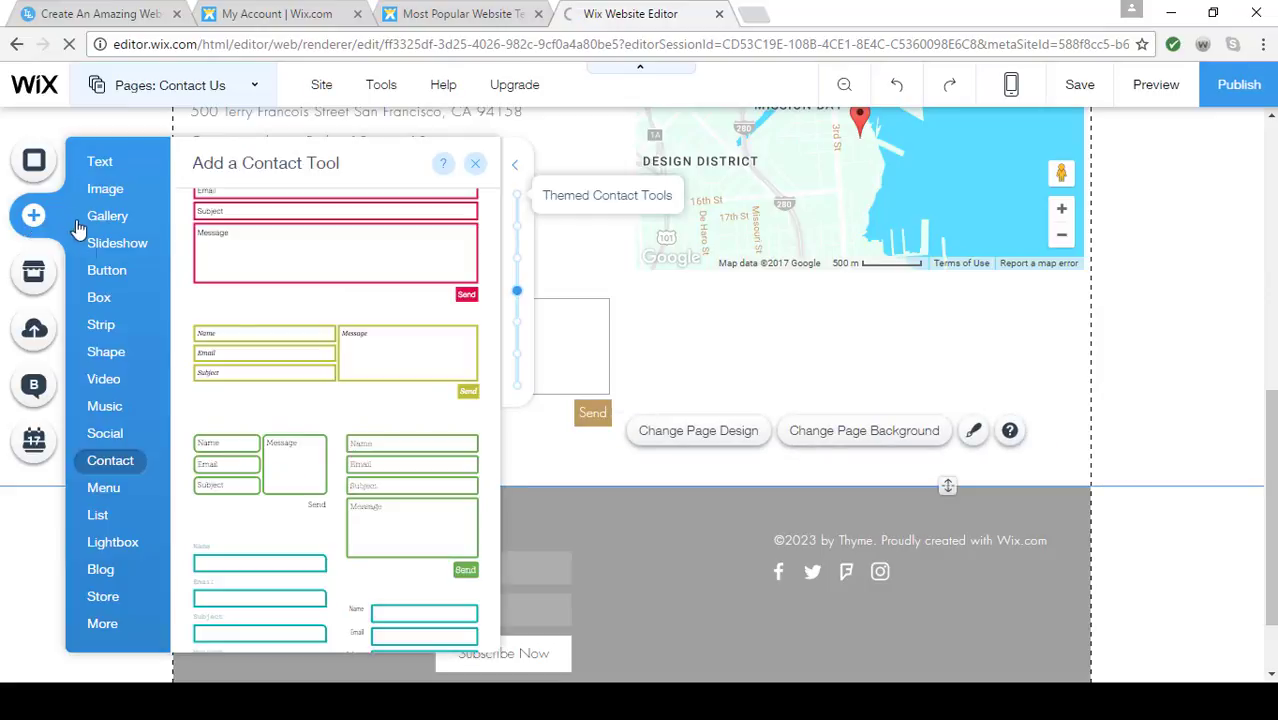
{"action": "left_click", "coordinate": [104, 328]}
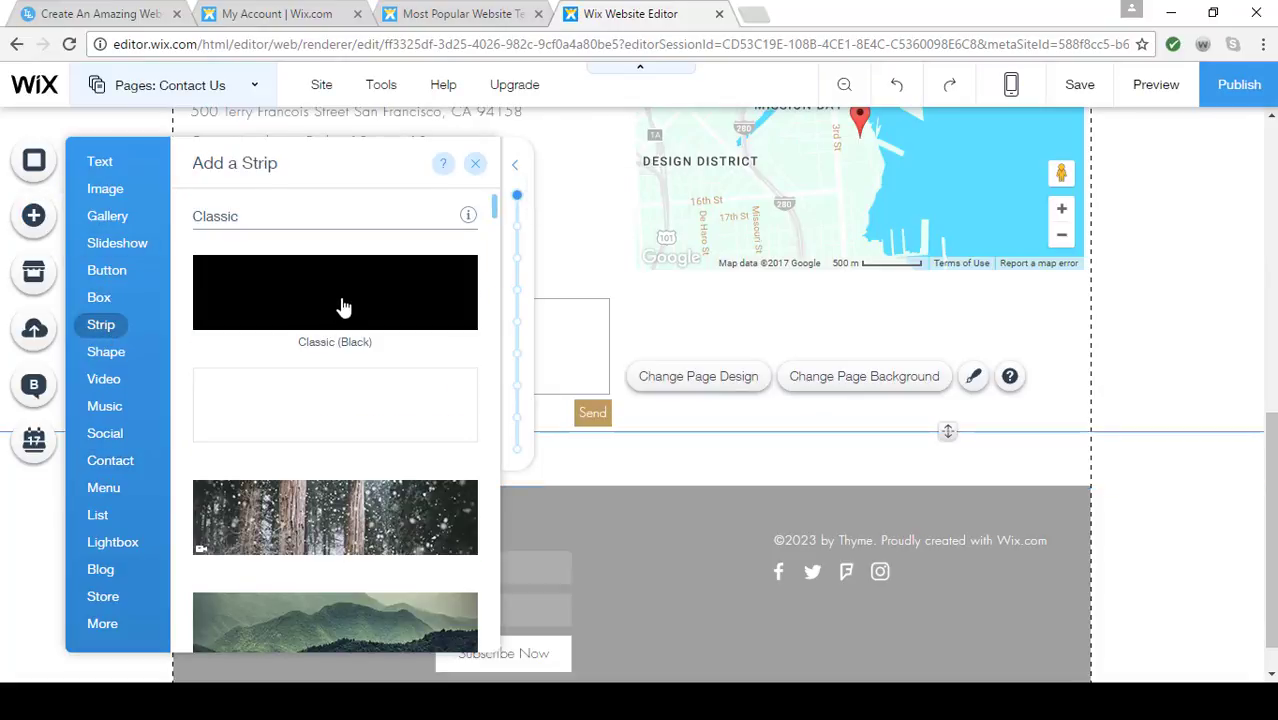
{"action": "left_click", "coordinate": [342, 307]}
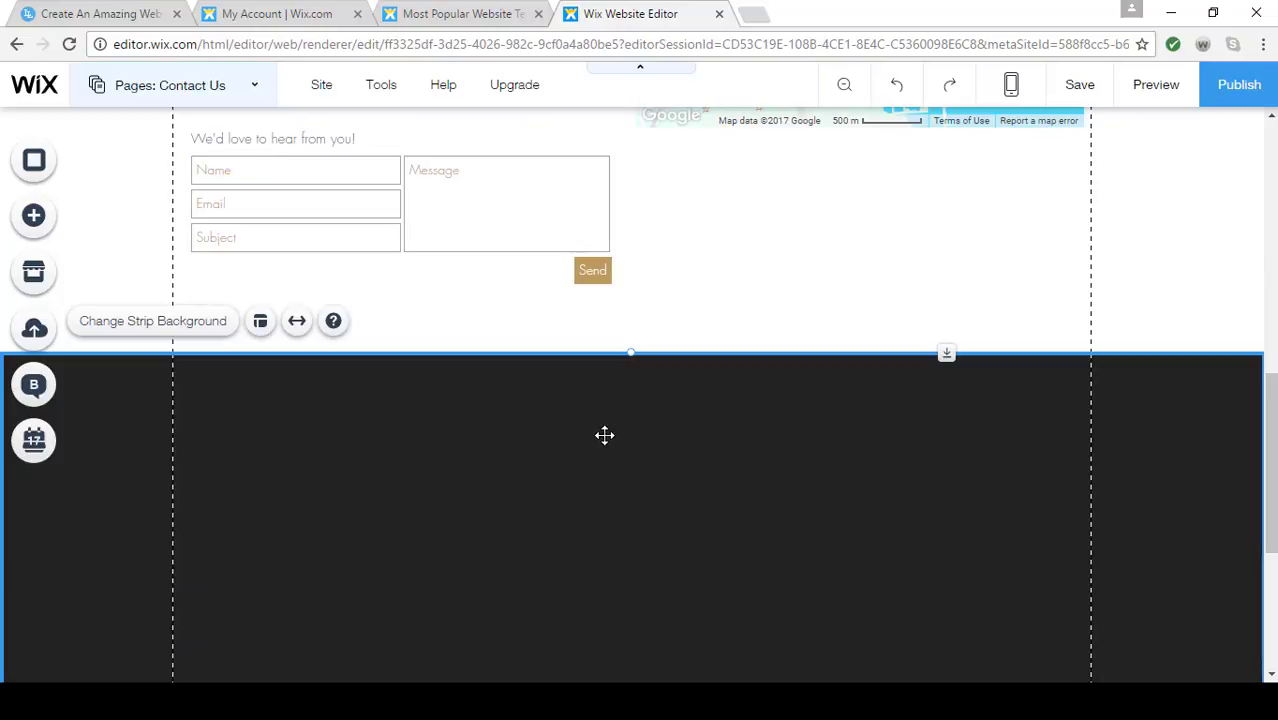
{"action": "scroll", "coordinate": [603, 434], "scroll_direction": "down", "scroll_amount": 3}
{"action": "scroll", "coordinate": [603, 434], "scroll_direction": "up", "scroll_amount": 2}
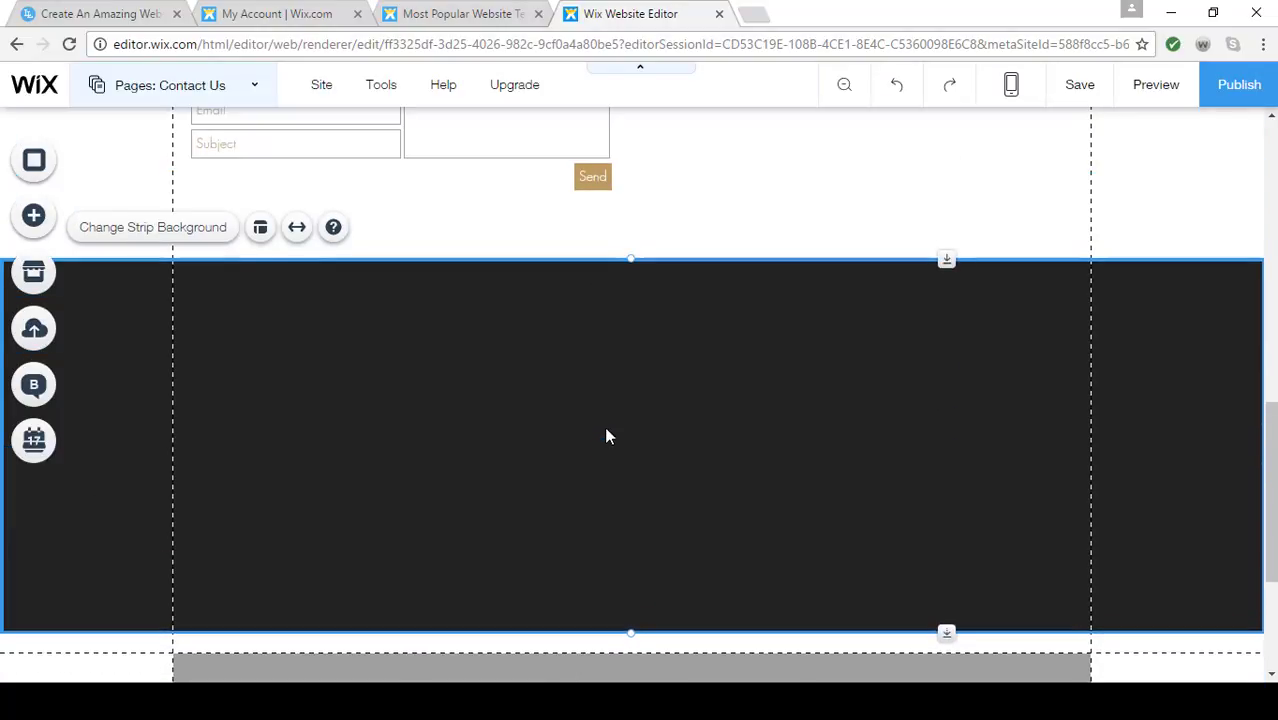
{"action": "left_click_drag", "start_coordinate": [631, 260], "coordinate": [627, 190]}
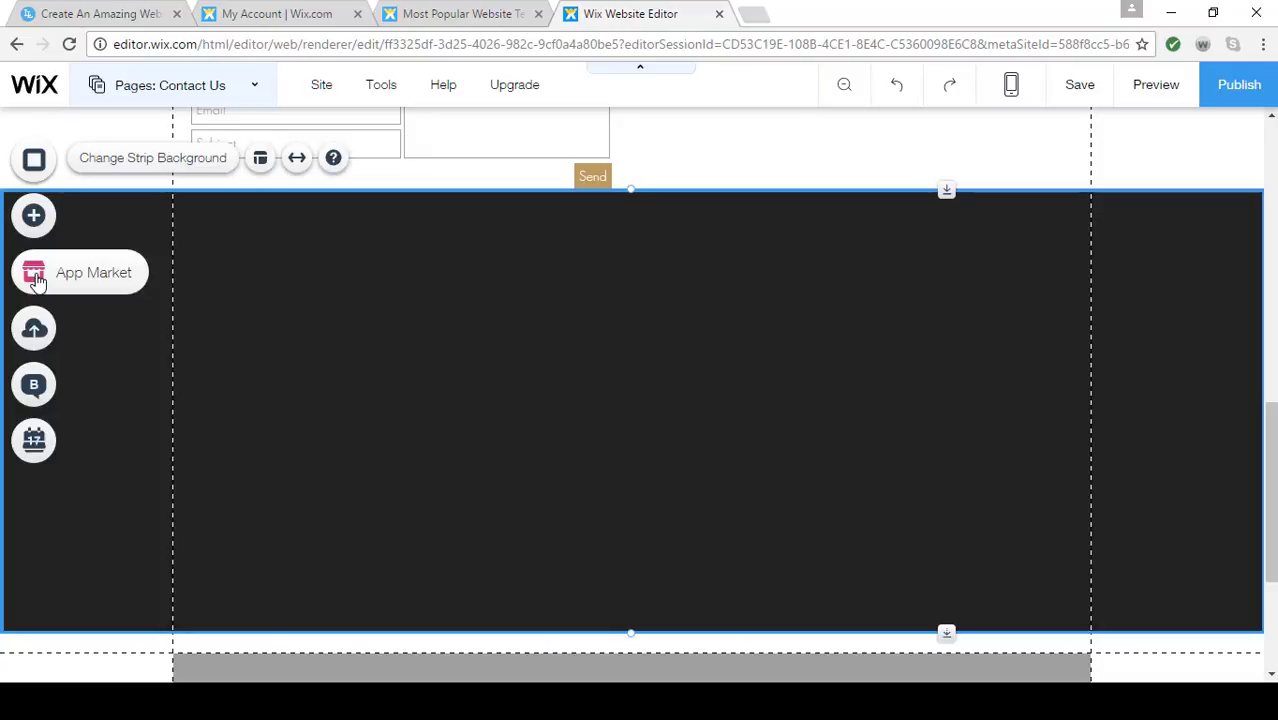
Browse the App Market, search it for events and add the Wix Events app to the page
{"action": "left_click", "coordinate": [35, 281]}
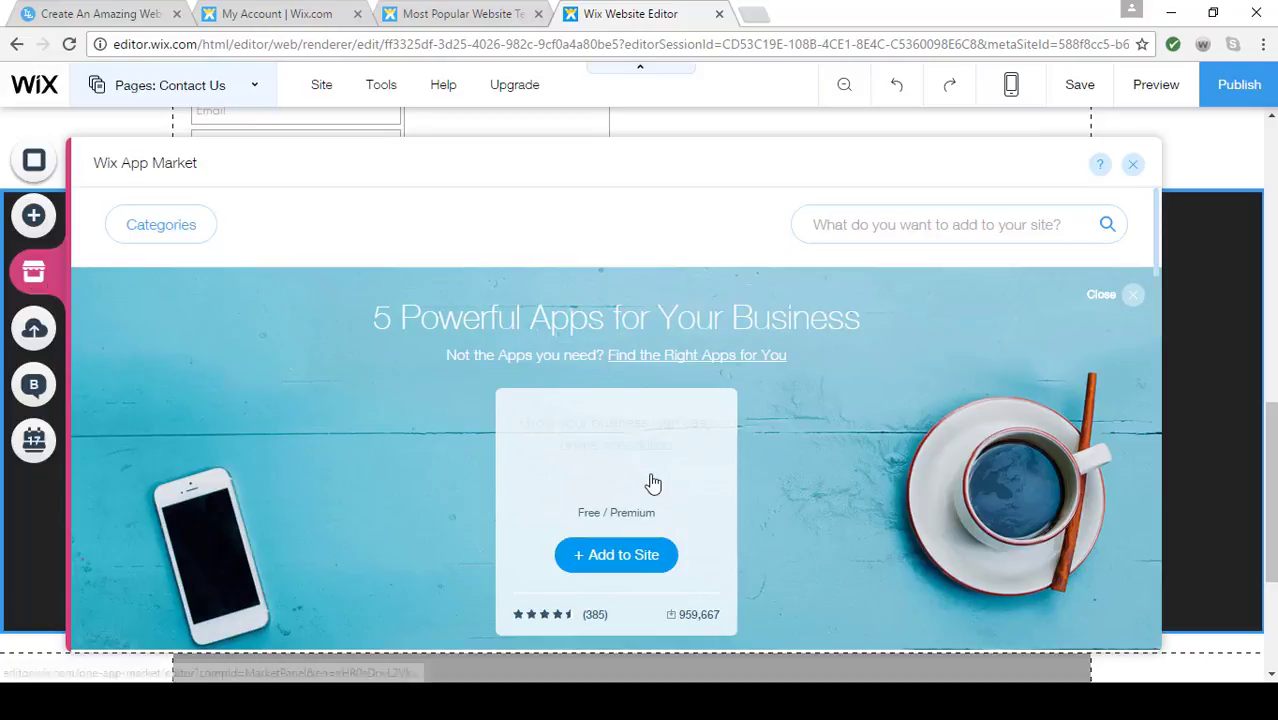
{"action": "scroll", "coordinate": [650, 485], "scroll_direction": "down", "scroll_amount": 3}
{"action": "scroll", "coordinate": [650, 485], "scroll_direction": "down", "scroll_amount": 1}
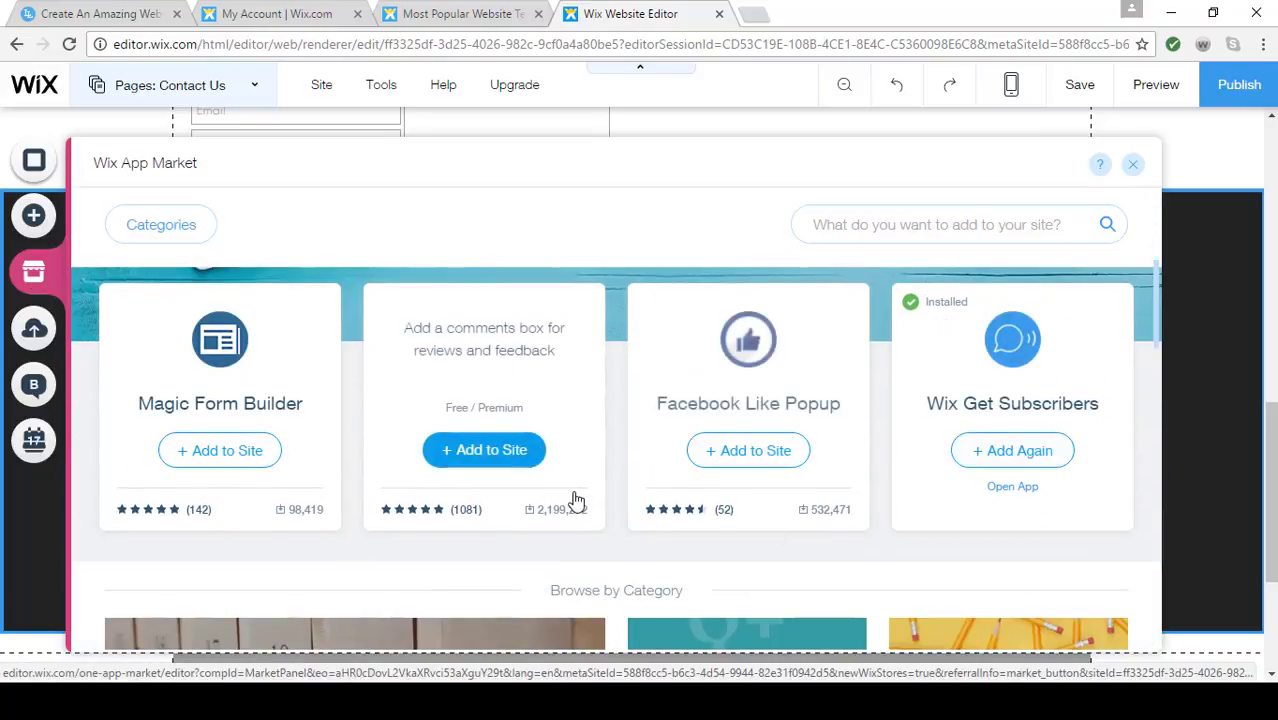
{"action": "scroll", "coordinate": [573, 499], "scroll_direction": "down", "scroll_amount": 3}
{"action": "scroll", "coordinate": [736, 533], "scroll_direction": "down", "scroll_amount": 7}
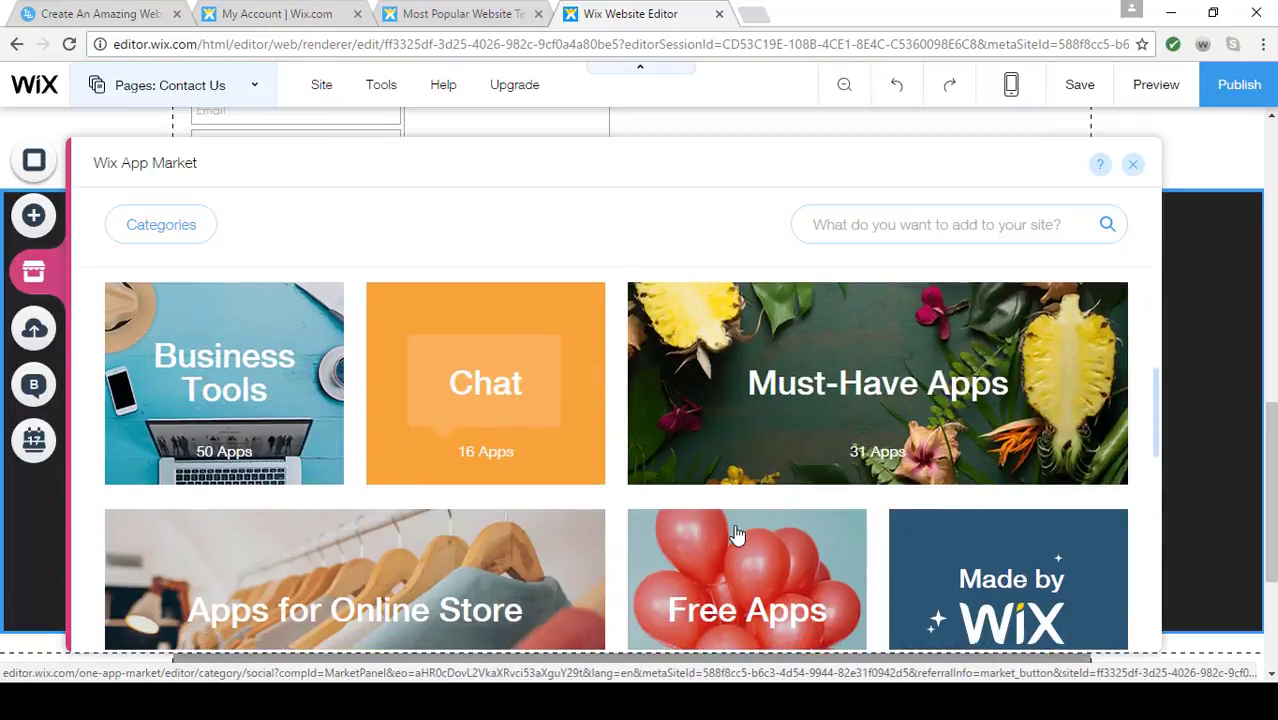
{"action": "scroll", "coordinate": [736, 533], "scroll_direction": "down", "scroll_amount": 2}
{"action": "scroll", "coordinate": [764, 514], "scroll_direction": "up", "scroll_amount": 13}
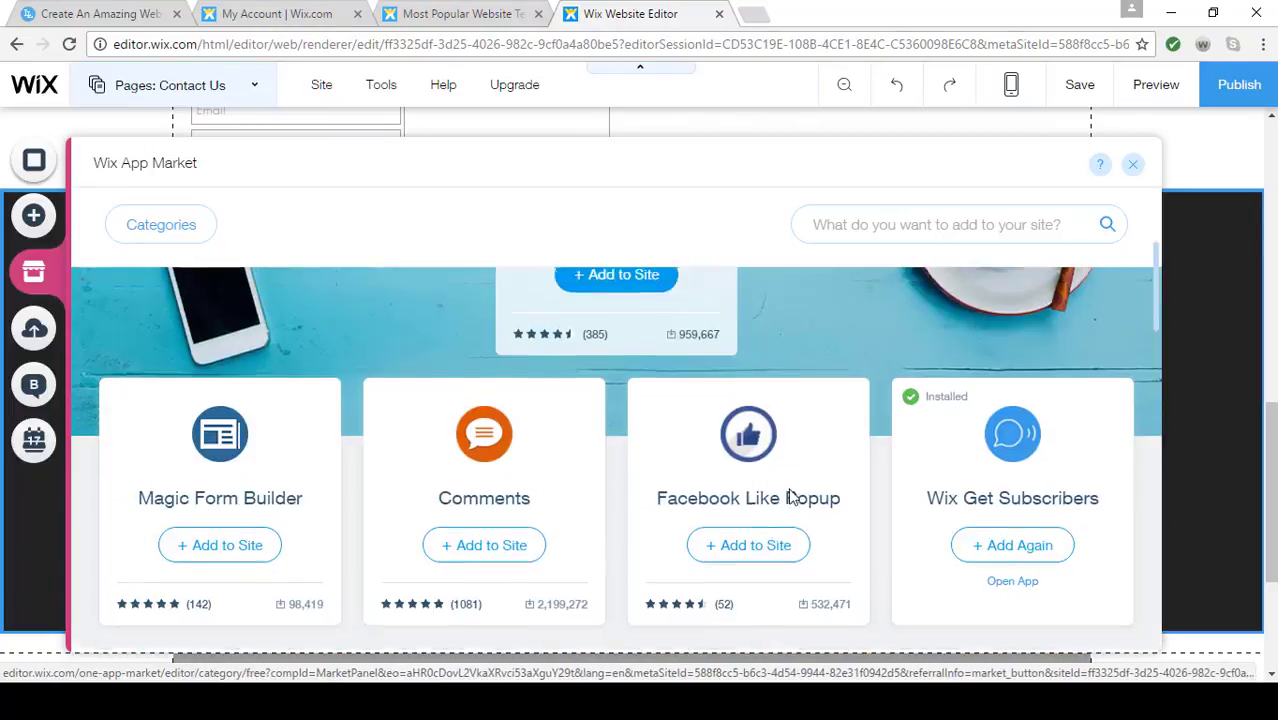
{"action": "left_click", "coordinate": [851, 214]}
{"action": "type", "text": "e"}
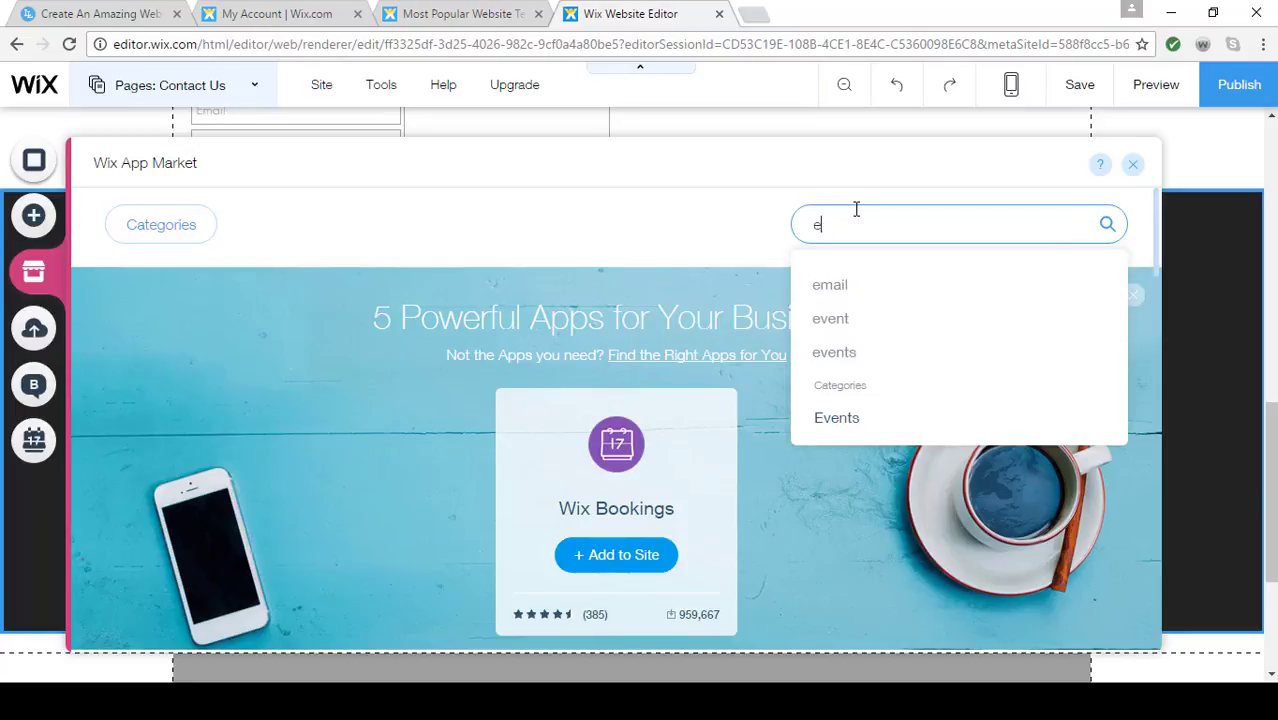
{"action": "type", "text": "vents"}
{"action": "key", "text": "Return"}
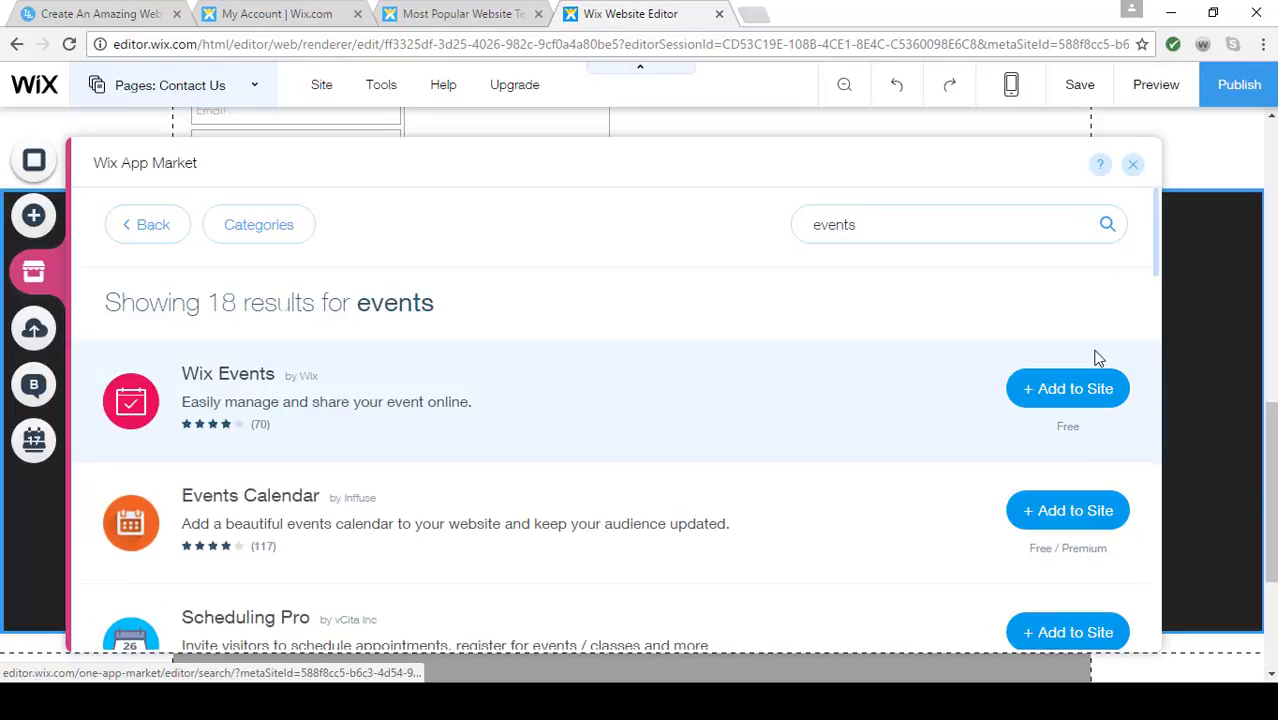
{"action": "left_click", "coordinate": [1088, 390]}
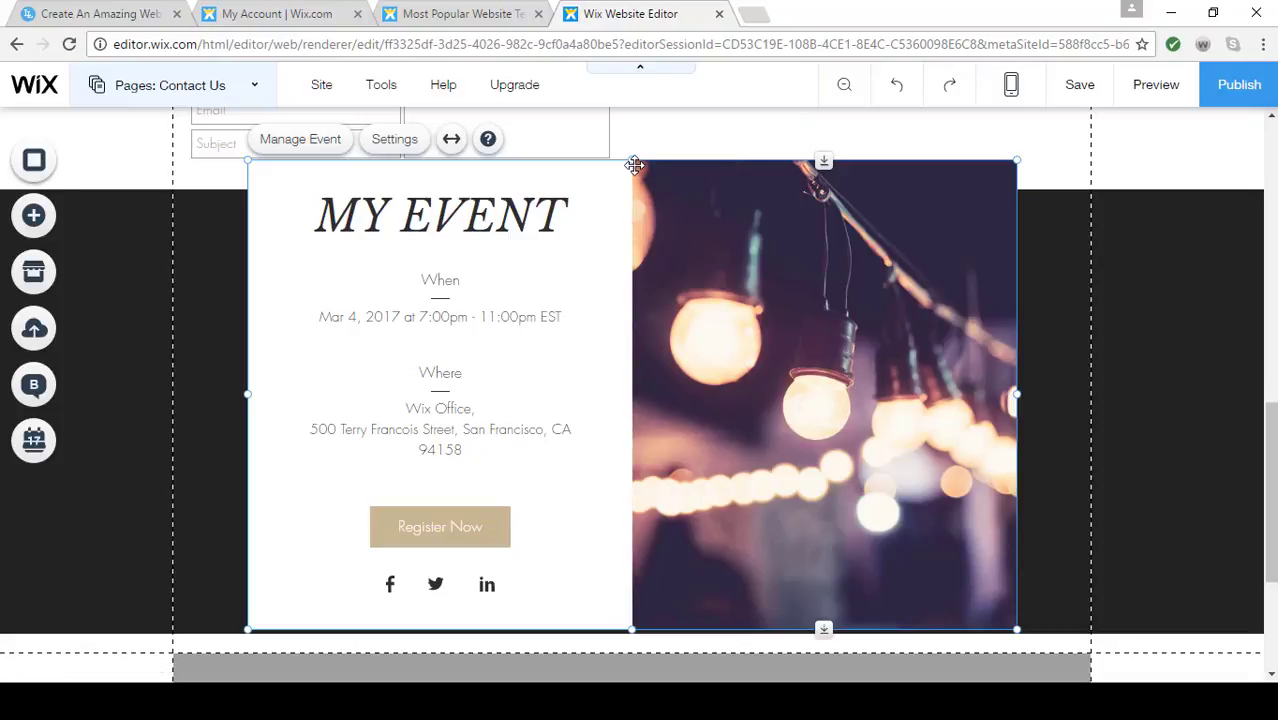
Shorten the event widget by lowering its upper edge and slightly raising its lower edge so it fits inside the black strip
{"action": "left_click_drag", "start_coordinate": [633, 160], "coordinate": [630, 212]}
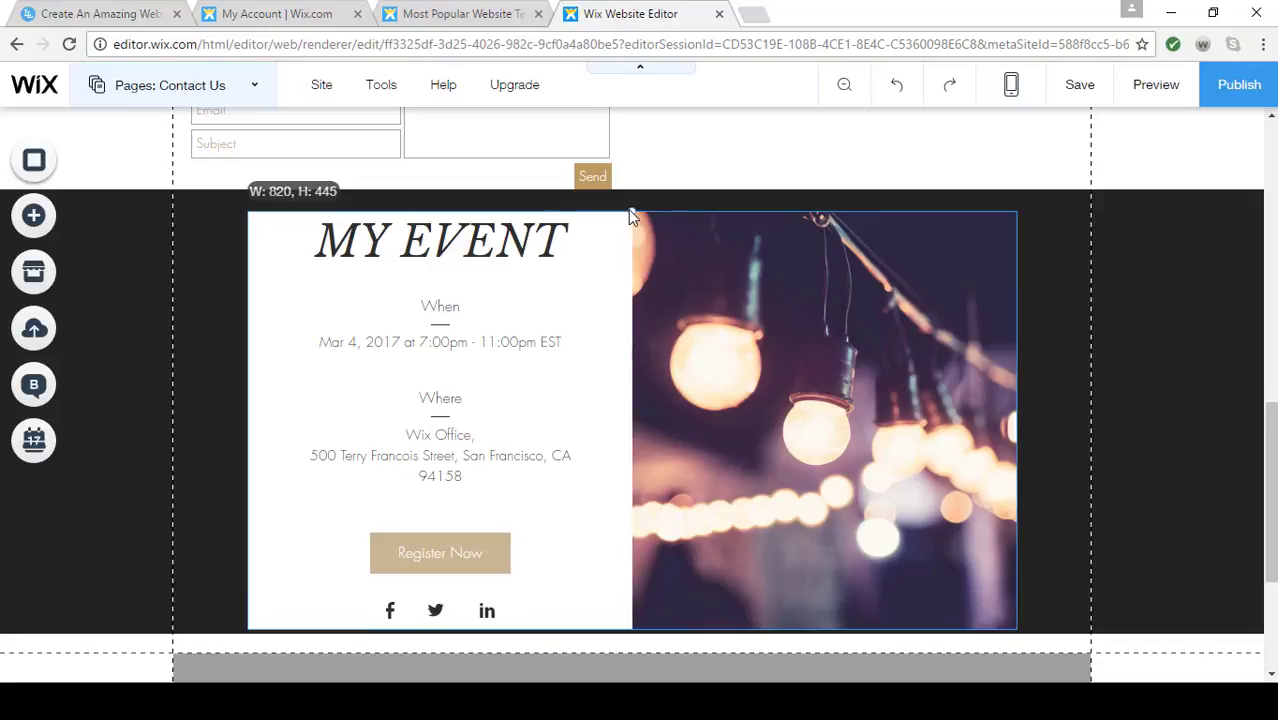
{"action": "scroll", "coordinate": [1083, 380], "scroll_direction": "down", "scroll_amount": 1}
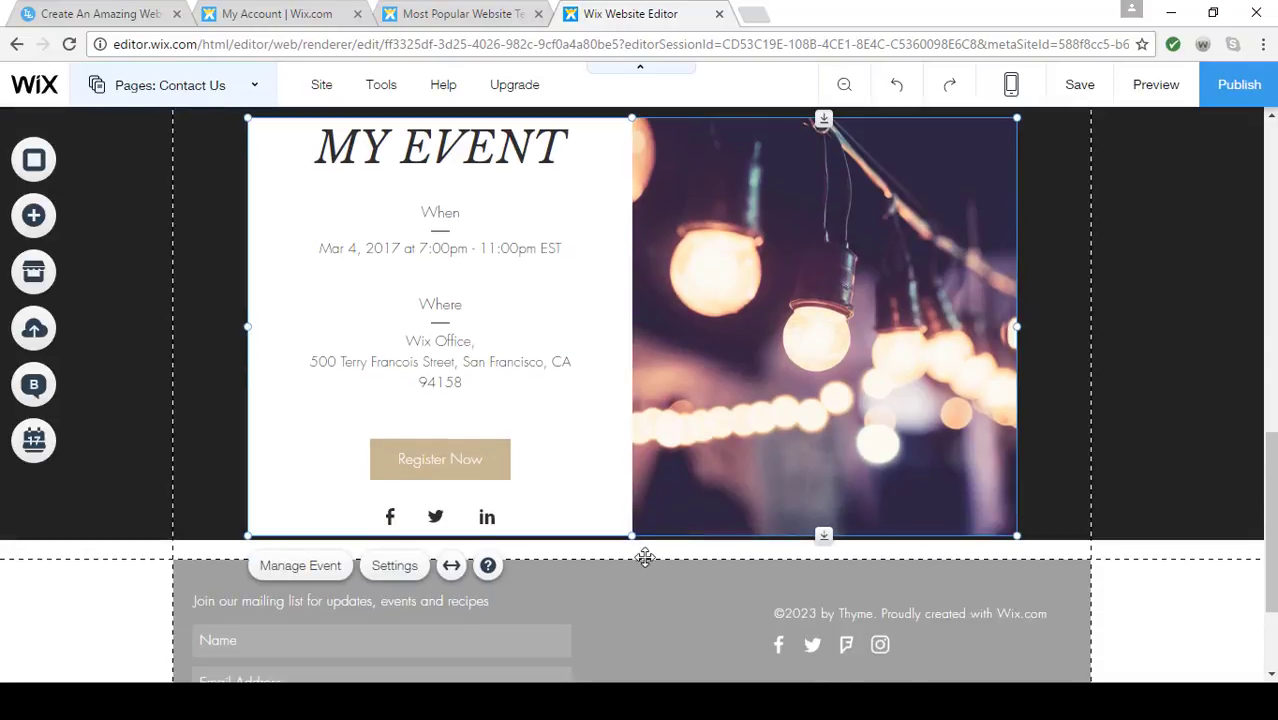
{"action": "left_click_drag", "start_coordinate": [632, 536], "coordinate": [635, 529]}
{"action": "left_click", "coordinate": [1098, 414]}
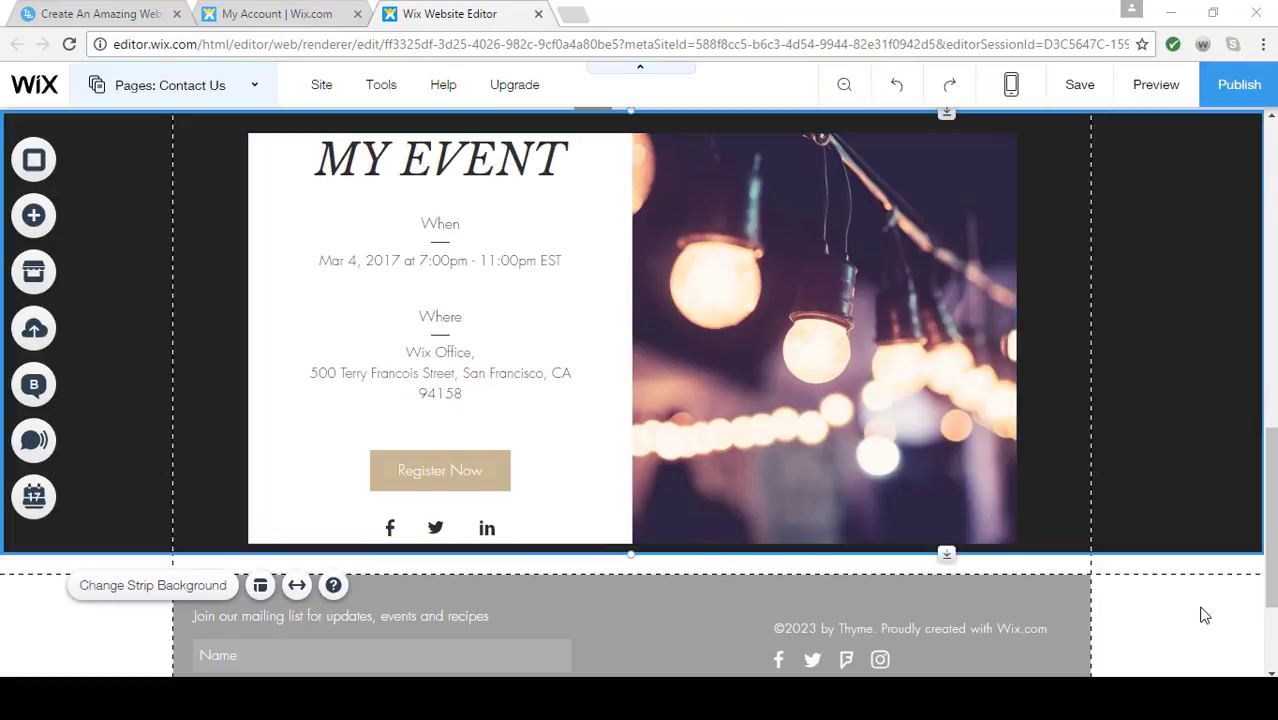
Select the event widget to see its management options and look over the Contact Us page up to the header
{"action": "left_click", "coordinate": [690, 310]}
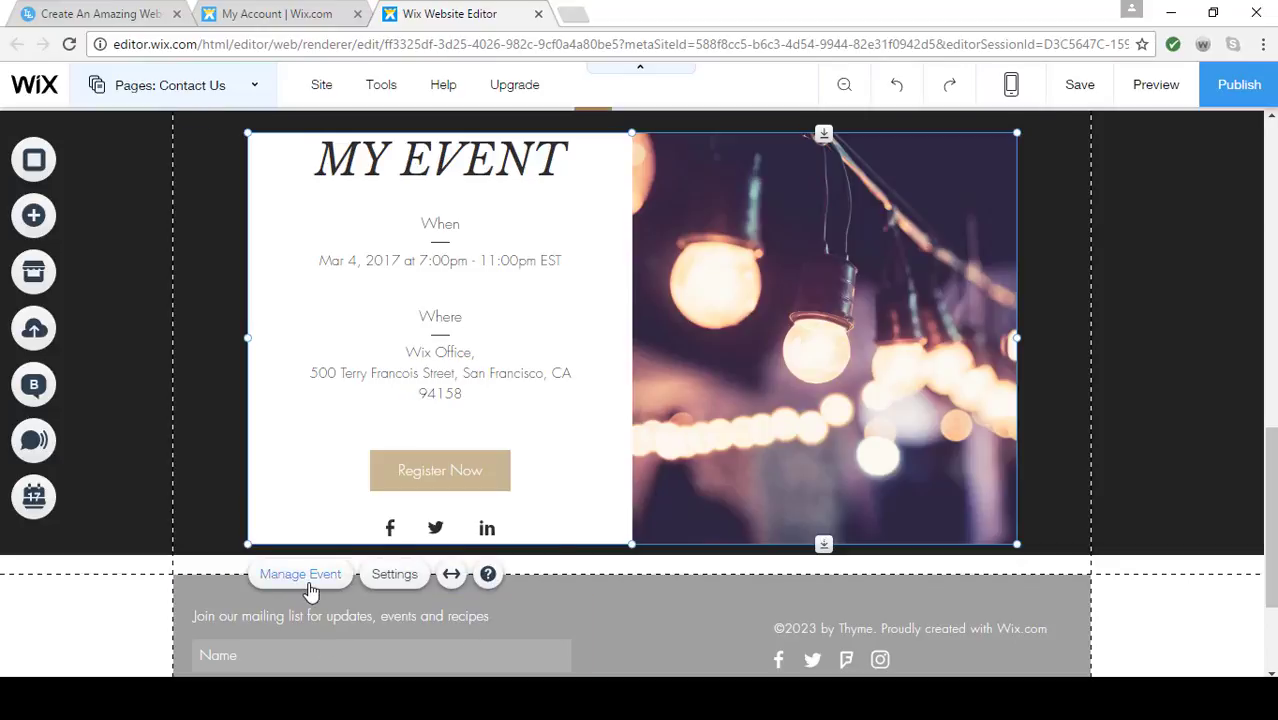
{"action": "scroll", "coordinate": [587, 568], "scroll_direction": "up", "scroll_amount": 5}
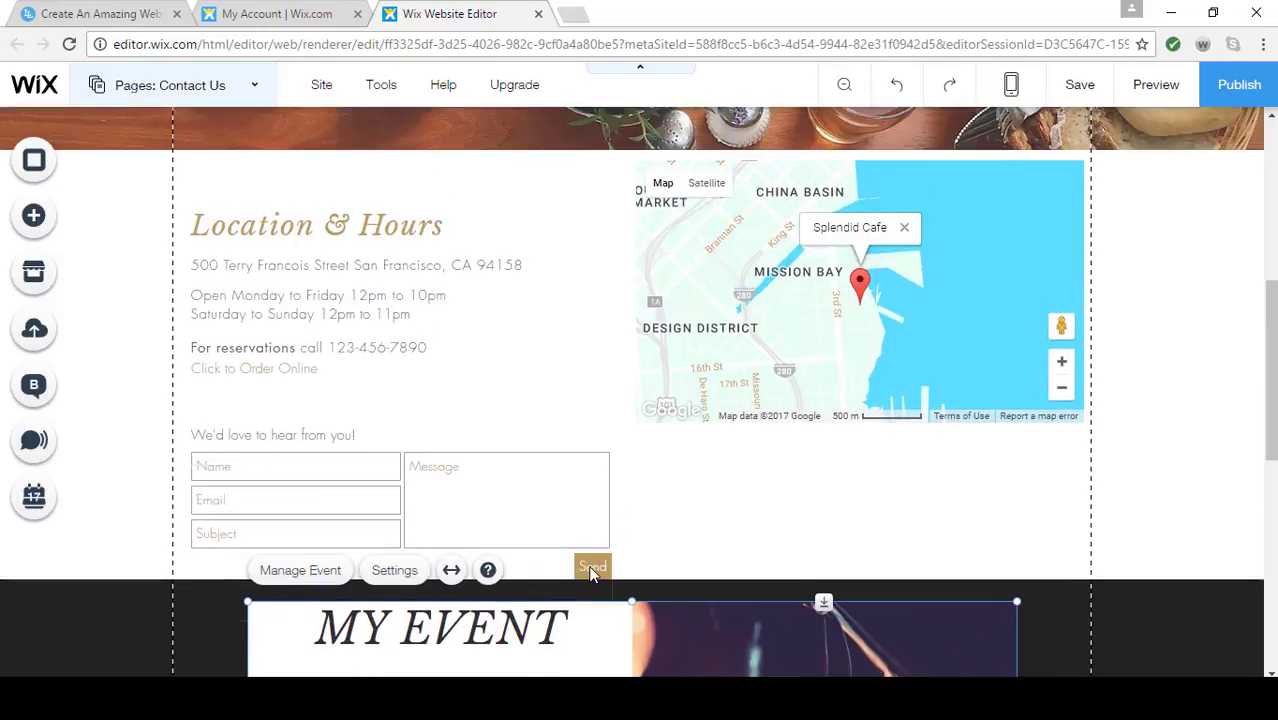
{"action": "scroll", "coordinate": [590, 572], "scroll_direction": "up", "scroll_amount": 5}
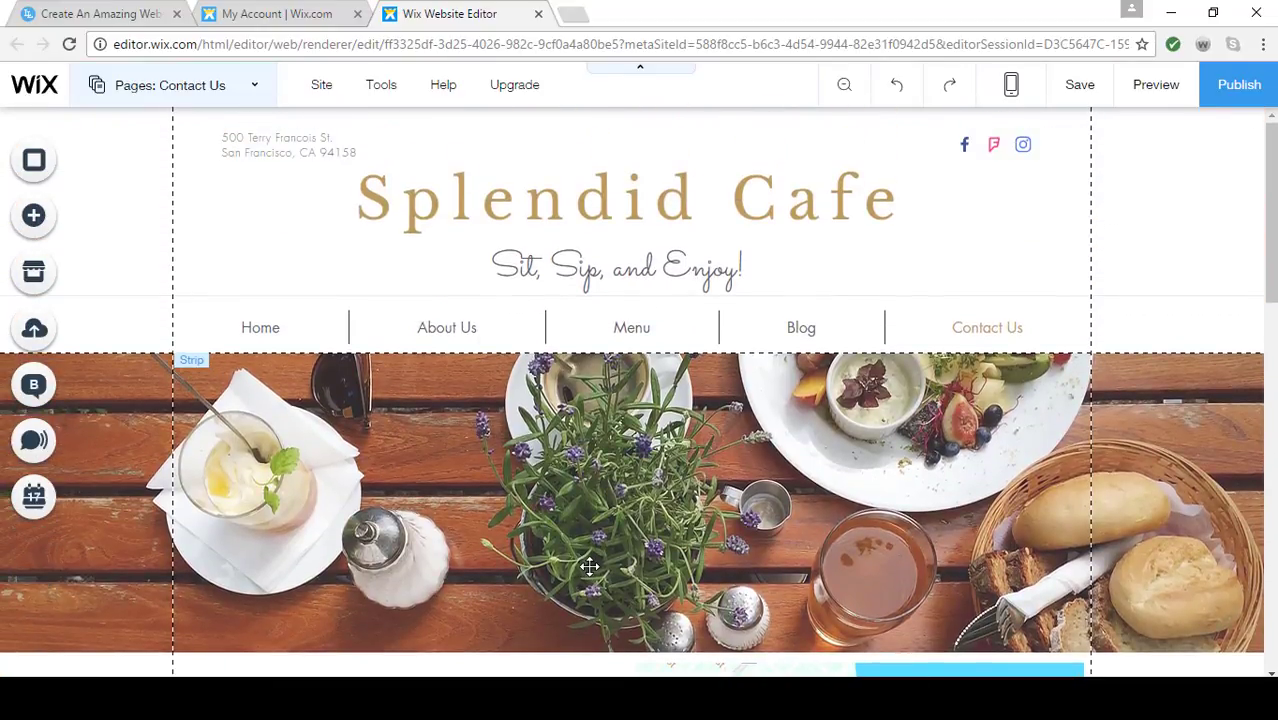
Save the changes and publish the site at its splendidcafe address
{"action": "left_click", "coordinate": [1080, 92]}
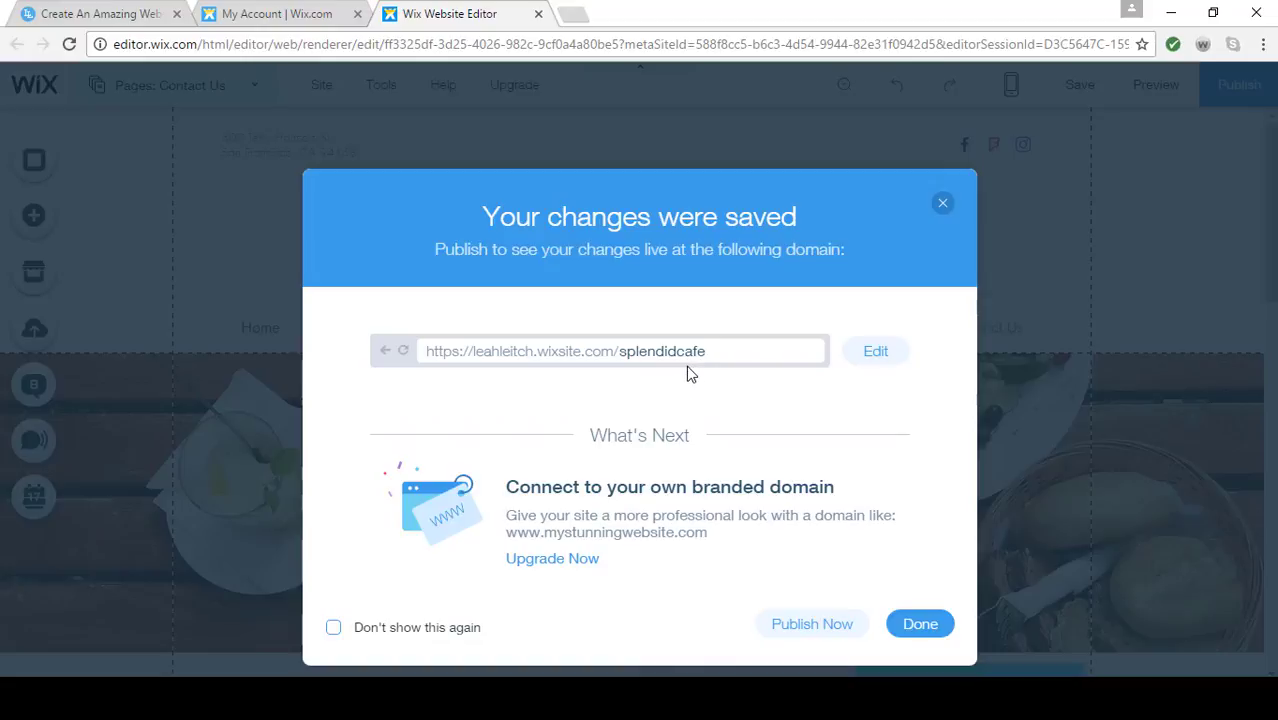
{"action": "left_click", "coordinate": [810, 626]}
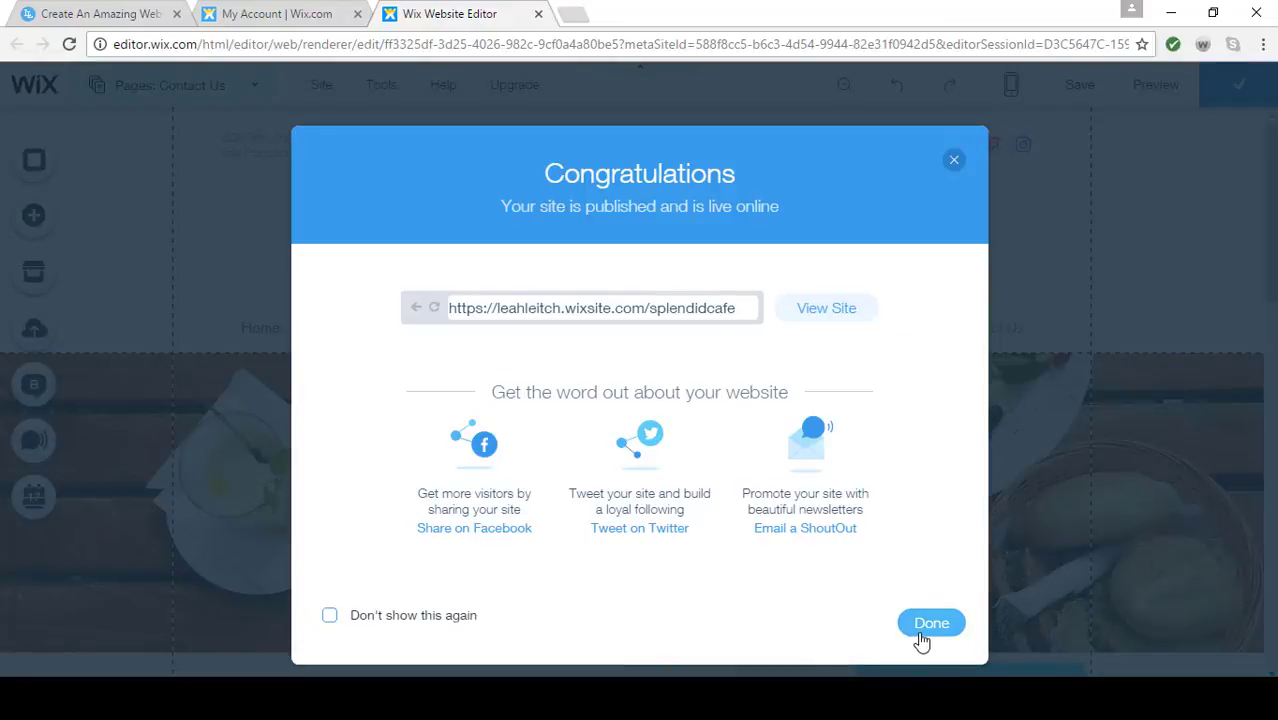
View the live published site, return to the editor and close the publishing confirmation
{"action": "left_click", "coordinate": [826, 309]}
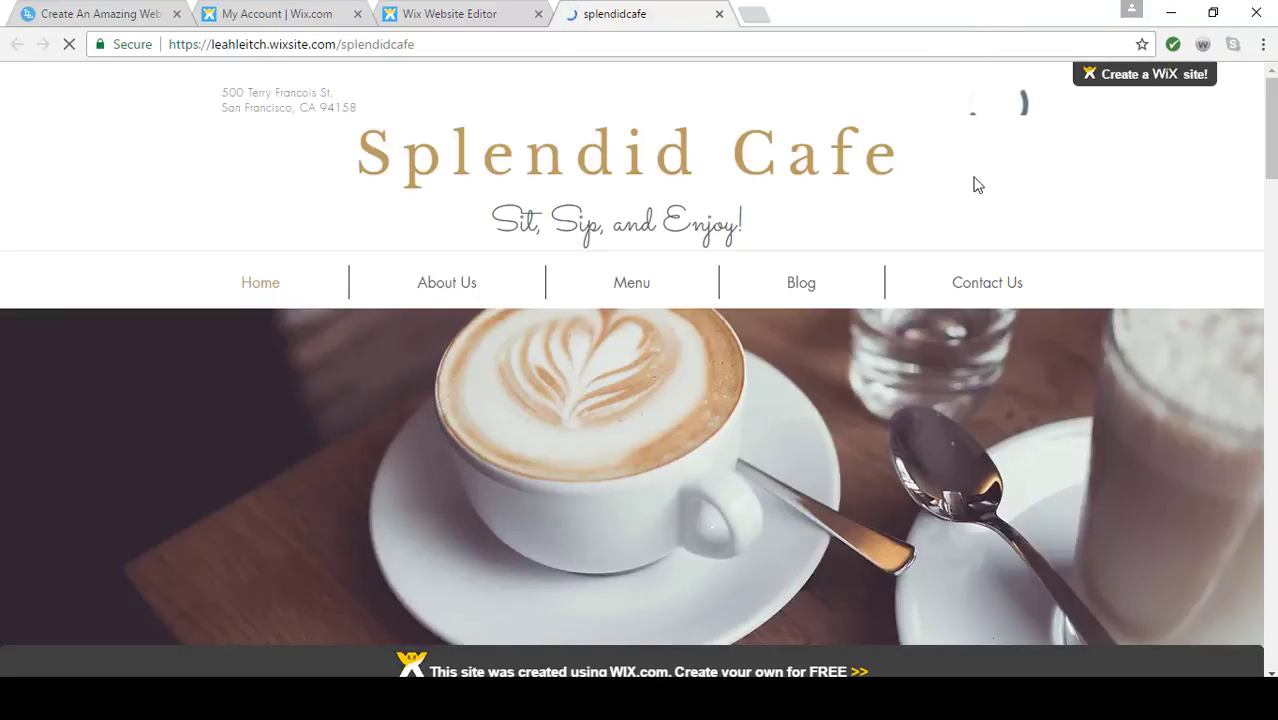
{"action": "left_click", "coordinate": [449, 15]}
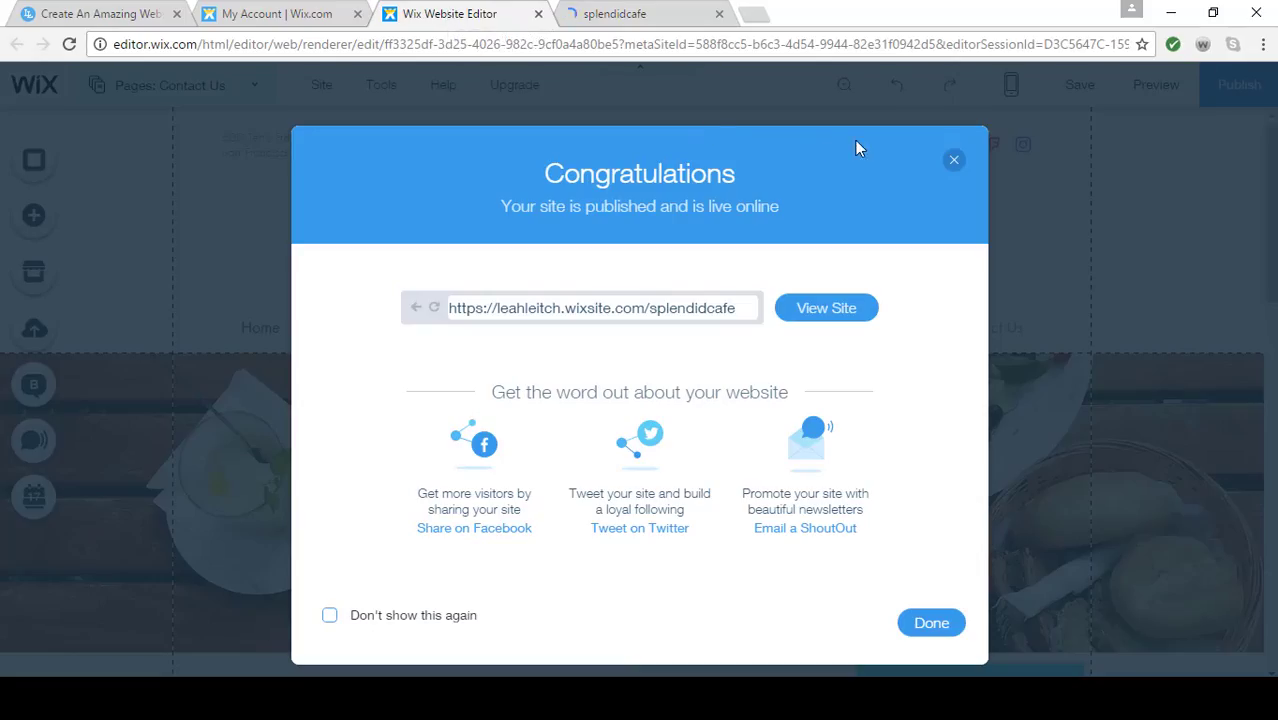
{"action": "left_click", "coordinate": [953, 163]}
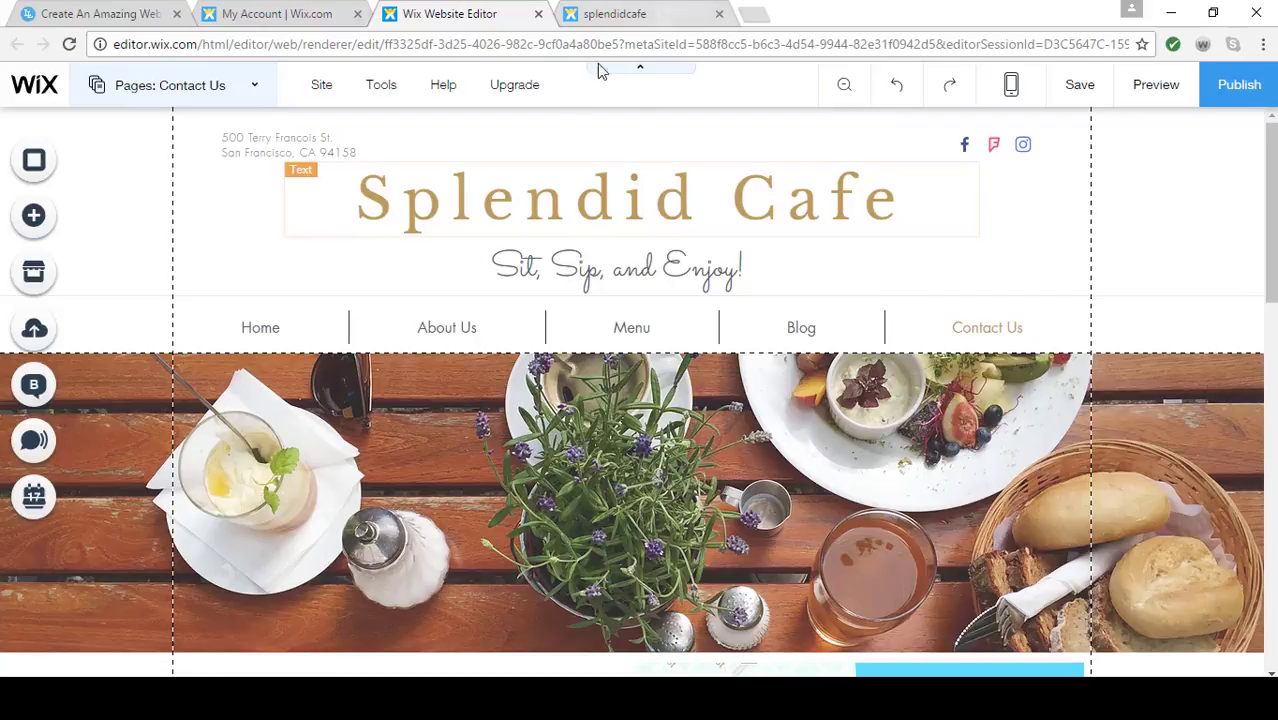
Open the comparison of premium upgrade plans and examine the Wix Restaurants plans' prices and features, including bandwidth, storage, ad removal and free domain
{"action": "mouse_move", "coordinate": [513, 95]}
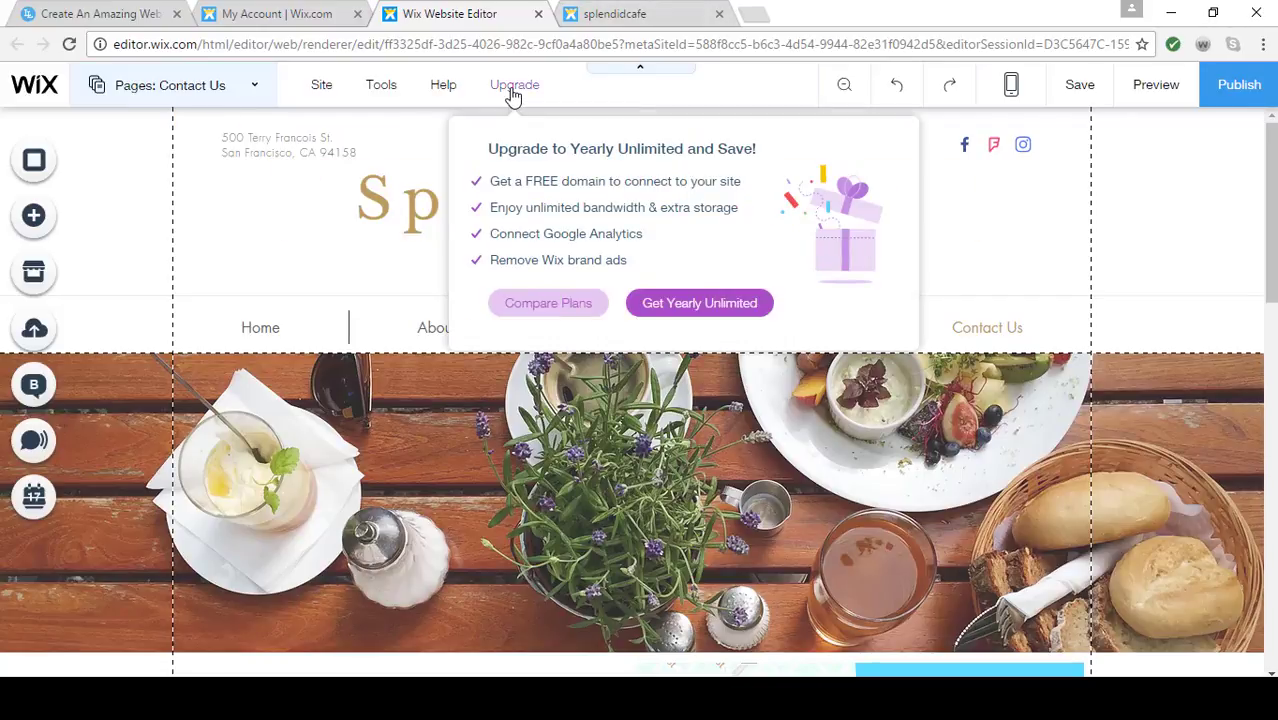
{"action": "left_click", "coordinate": [536, 304]}
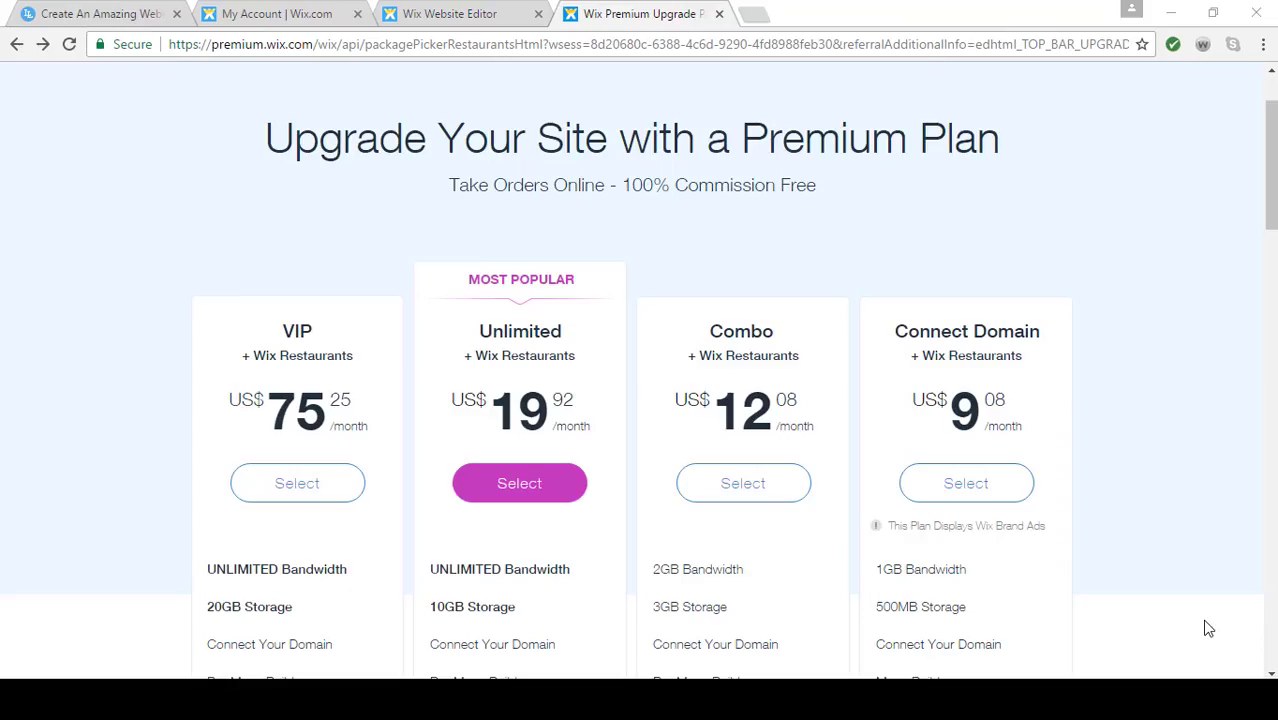
{"action": "scroll", "coordinate": [1208, 628], "scroll_direction": "down", "scroll_amount": 1}
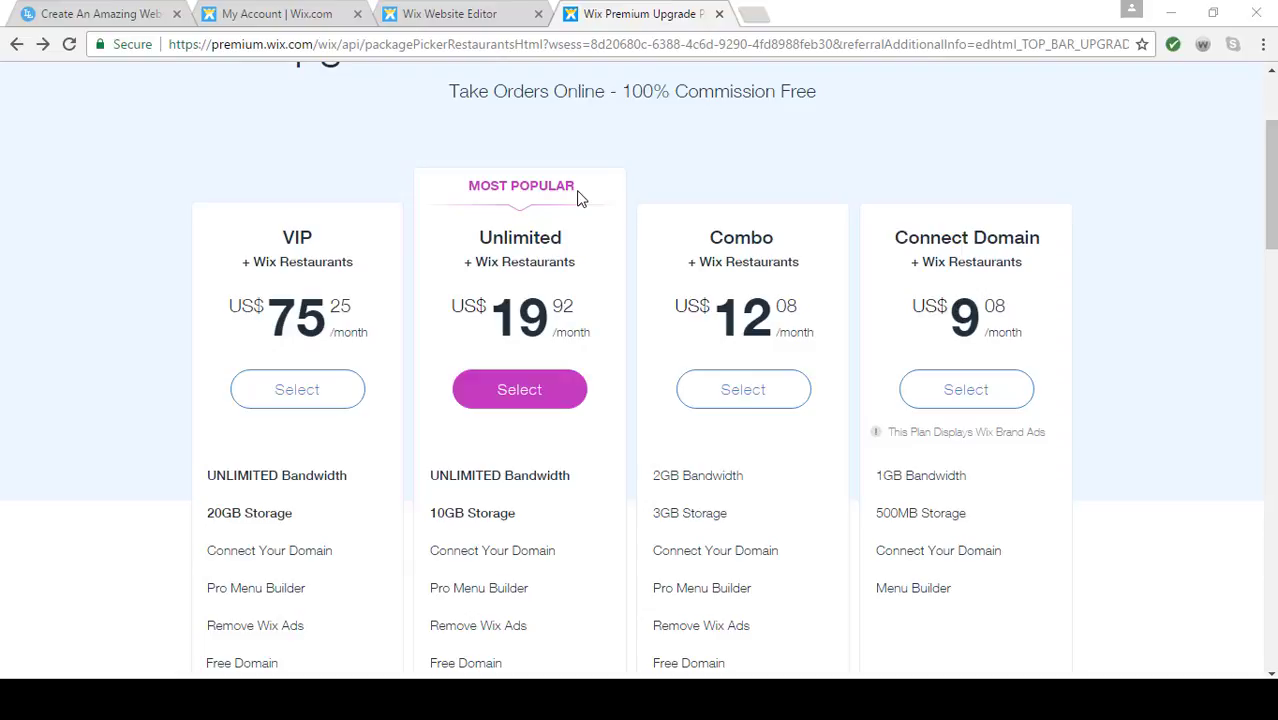
{"action": "scroll", "coordinate": [543, 365], "scroll_direction": "down", "scroll_amount": 1}
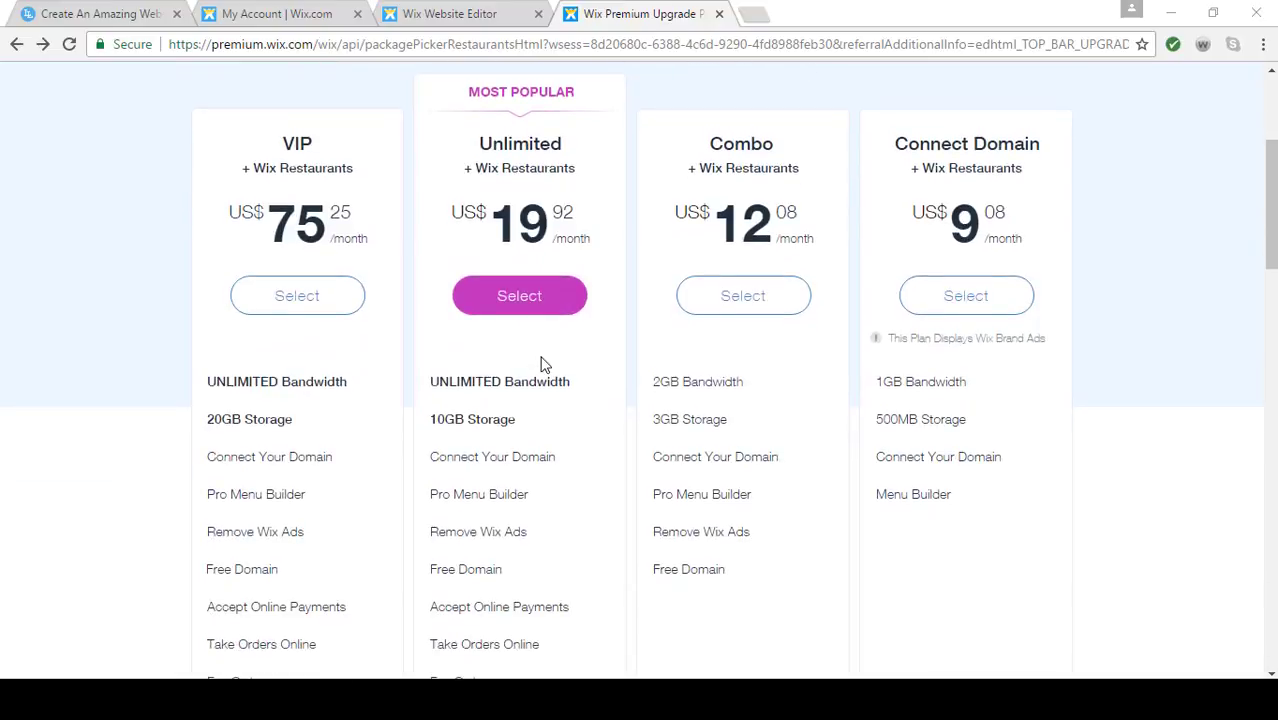
{"action": "scroll", "coordinate": [543, 365], "scroll_direction": "down", "scroll_amount": 1}
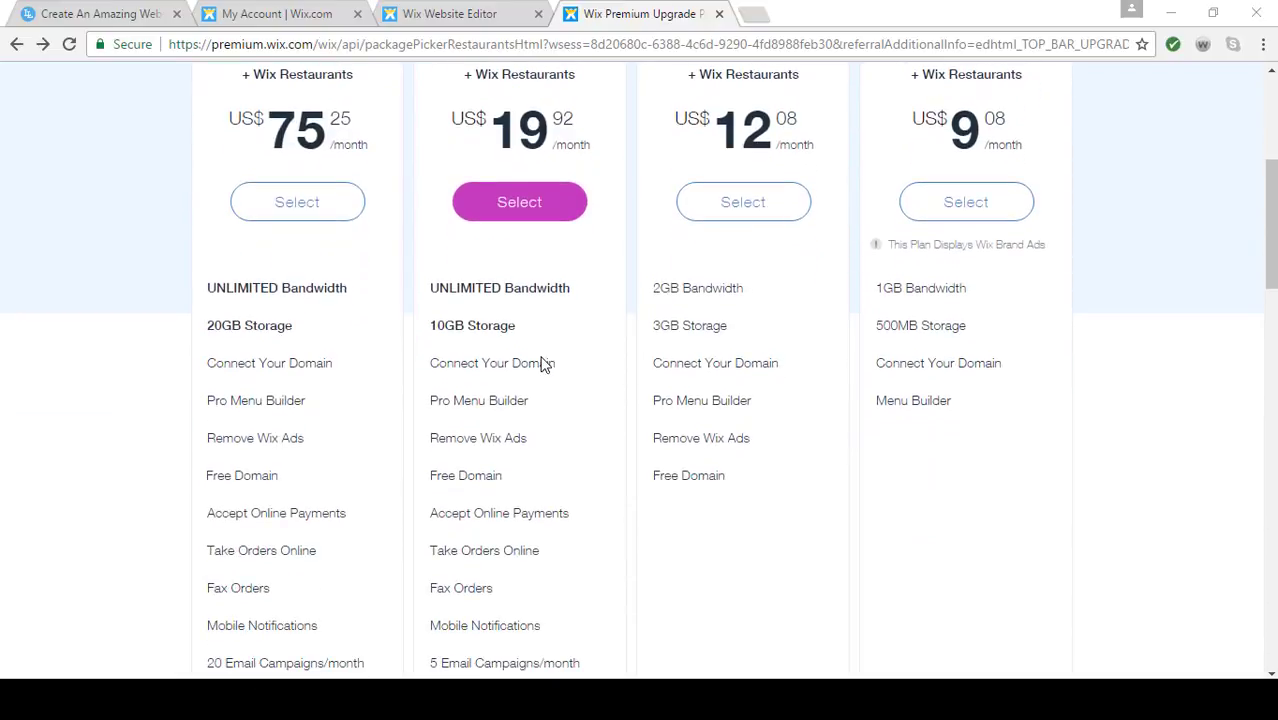
{"action": "mouse_move", "coordinate": [563, 293]}
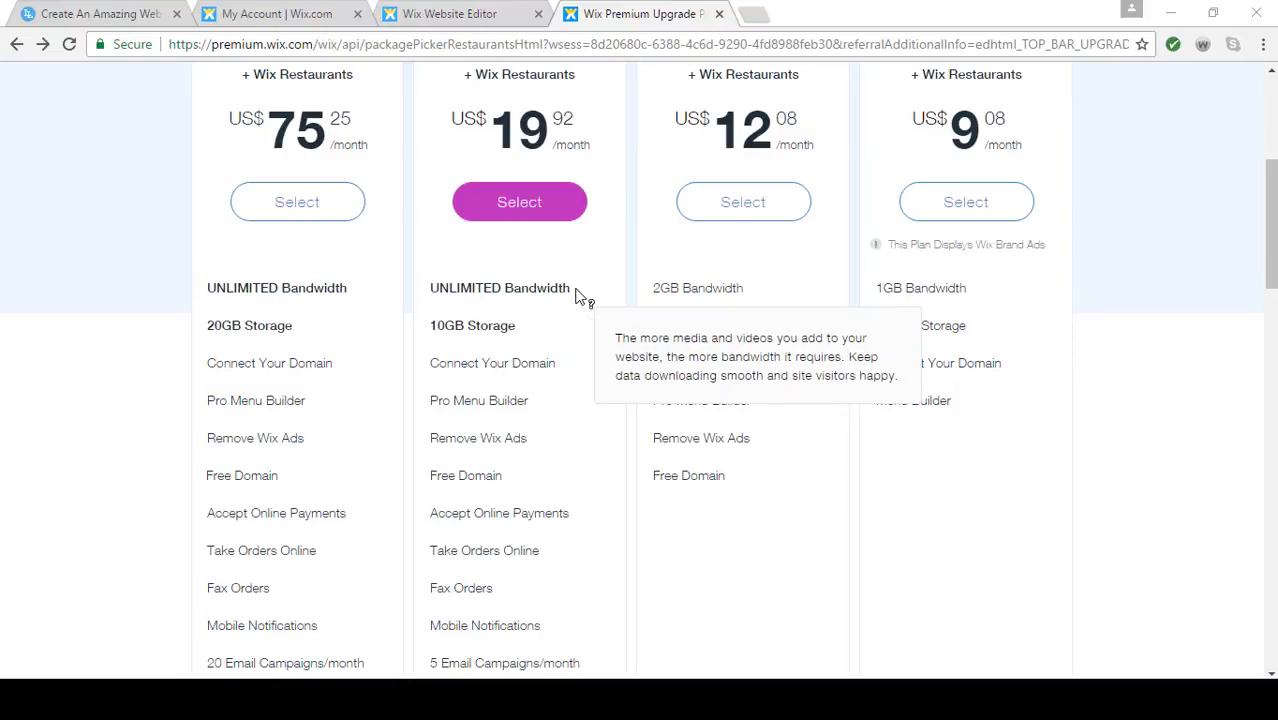
{"action": "scroll", "coordinate": [577, 293], "scroll_direction": "down", "scroll_amount": 1}
{"action": "mouse_move", "coordinate": [530, 245]}
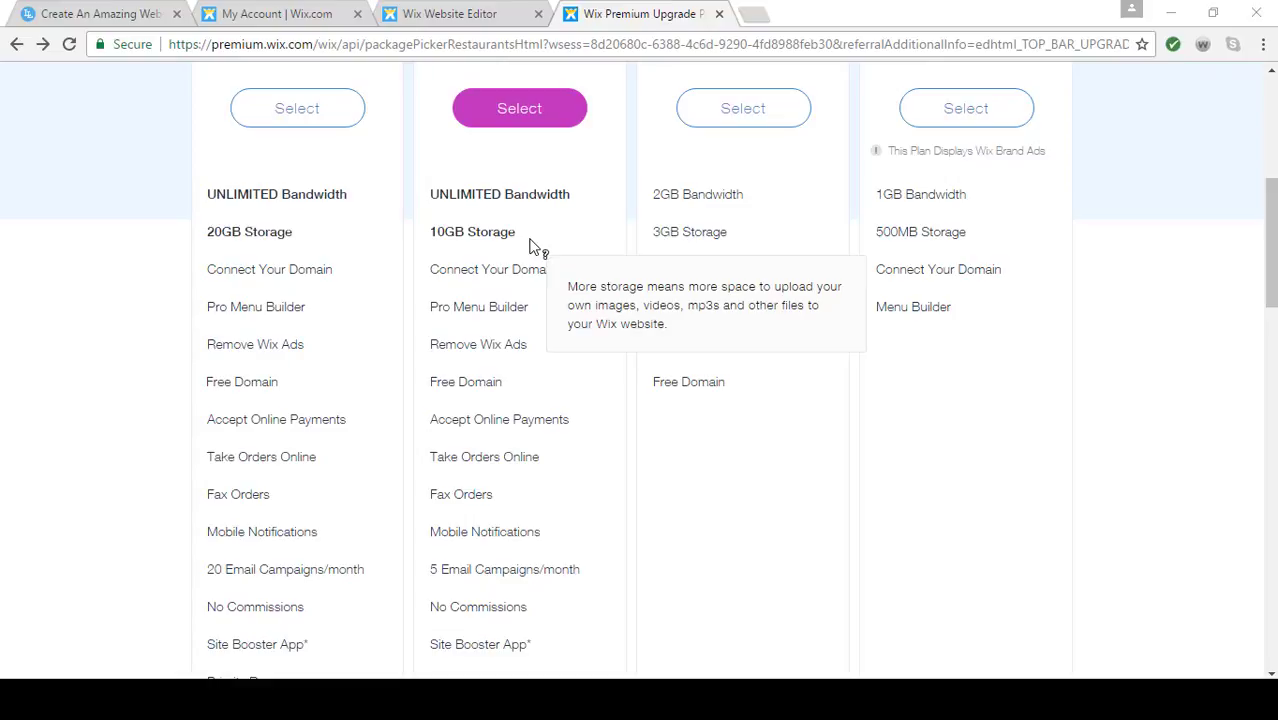
{"action": "mouse_move", "coordinate": [560, 358]}
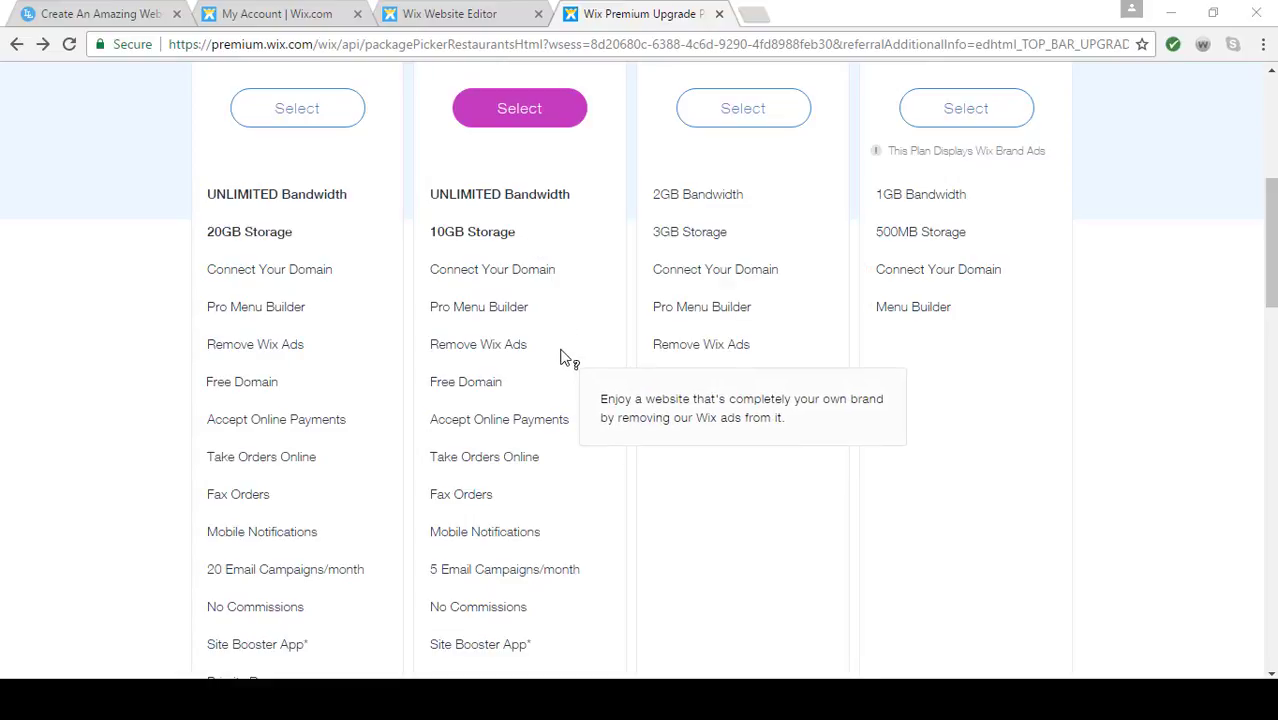
{"action": "mouse_move", "coordinate": [554, 381]}
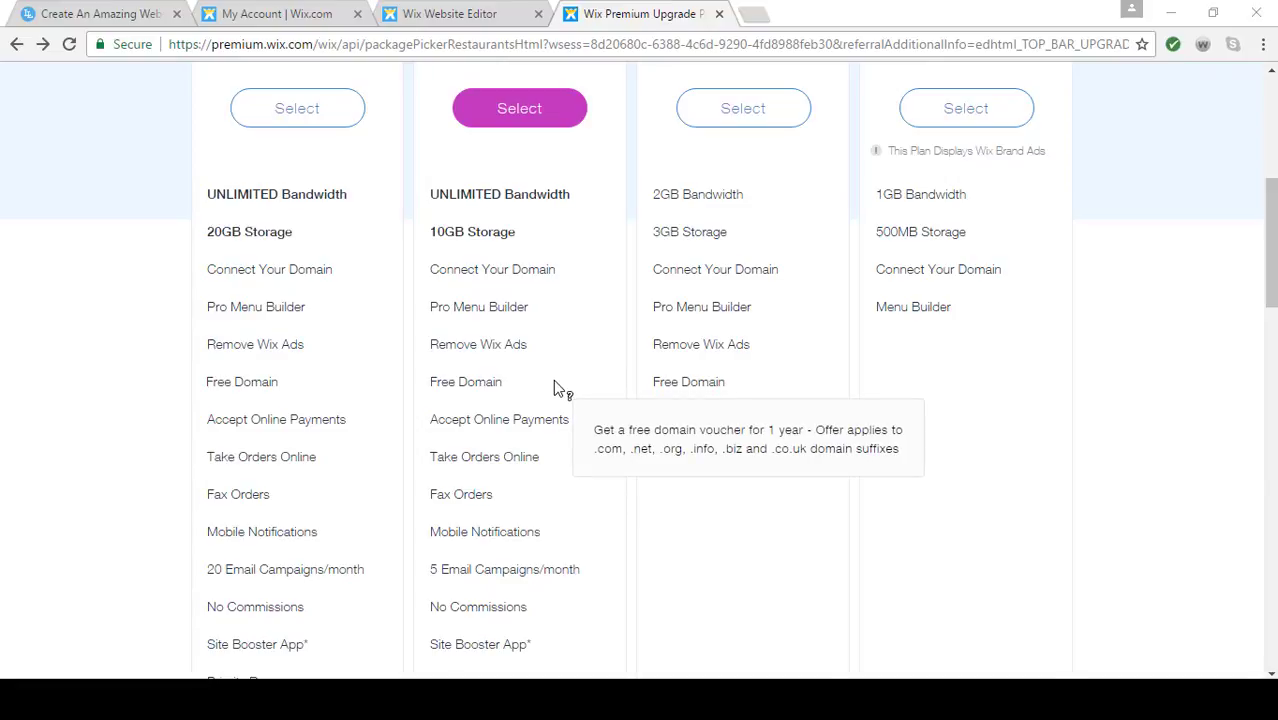
{"action": "scroll", "coordinate": [553, 379], "scroll_direction": "down", "scroll_amount": 2}
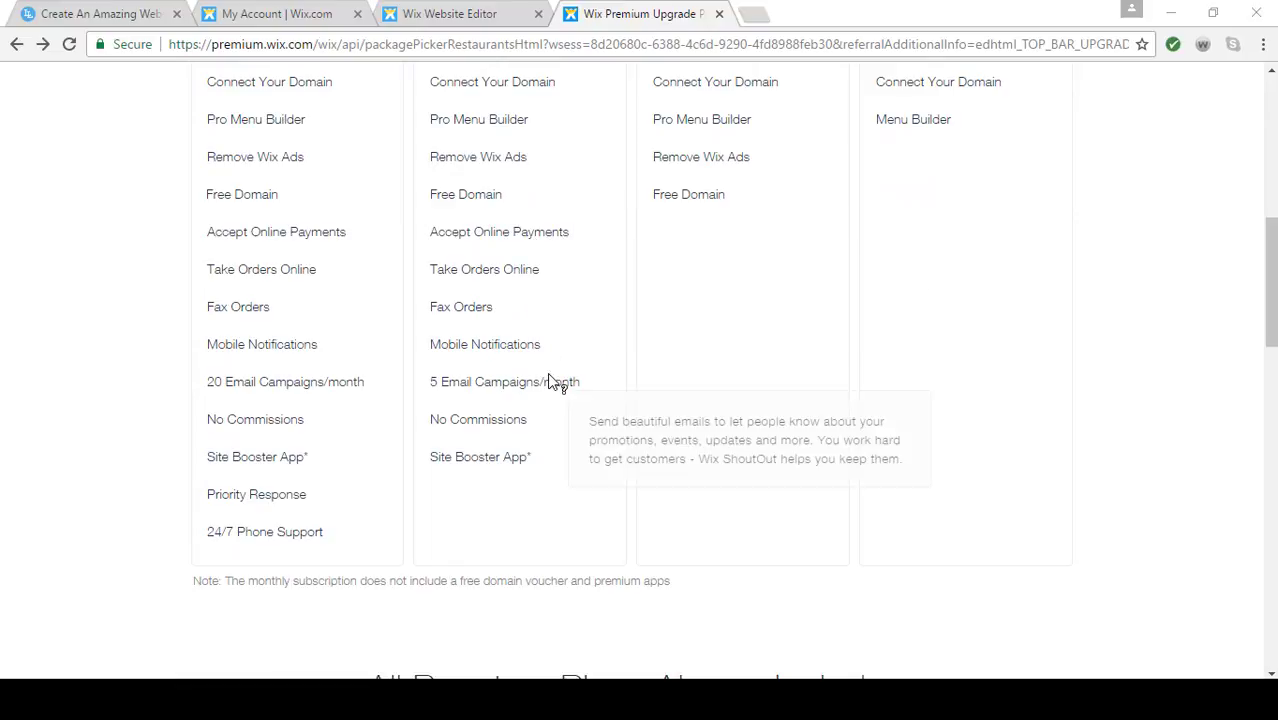
{"action": "mouse_move", "coordinate": [537, 464]}
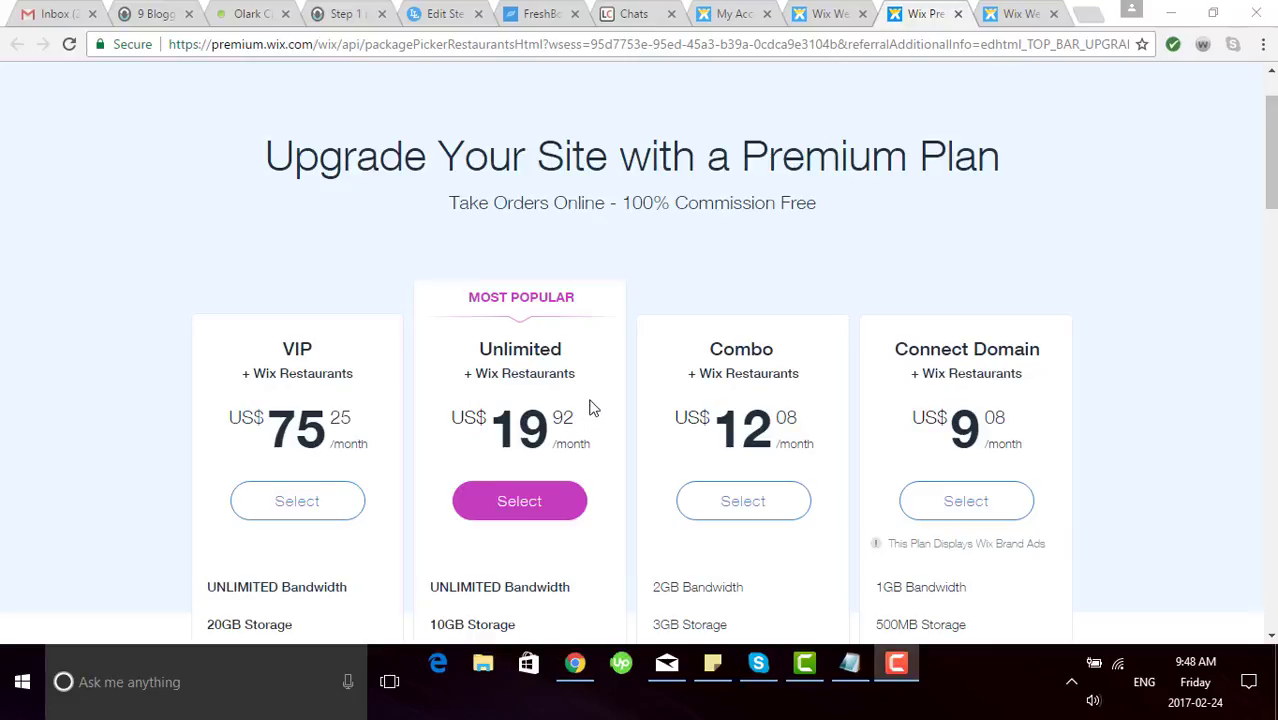
Open the general Wix Premium Plans for non-restaurant owners and compare the prices and features of the plans
{"action": "scroll", "coordinate": [590, 408], "scroll_direction": "down", "scroll_amount": 20}
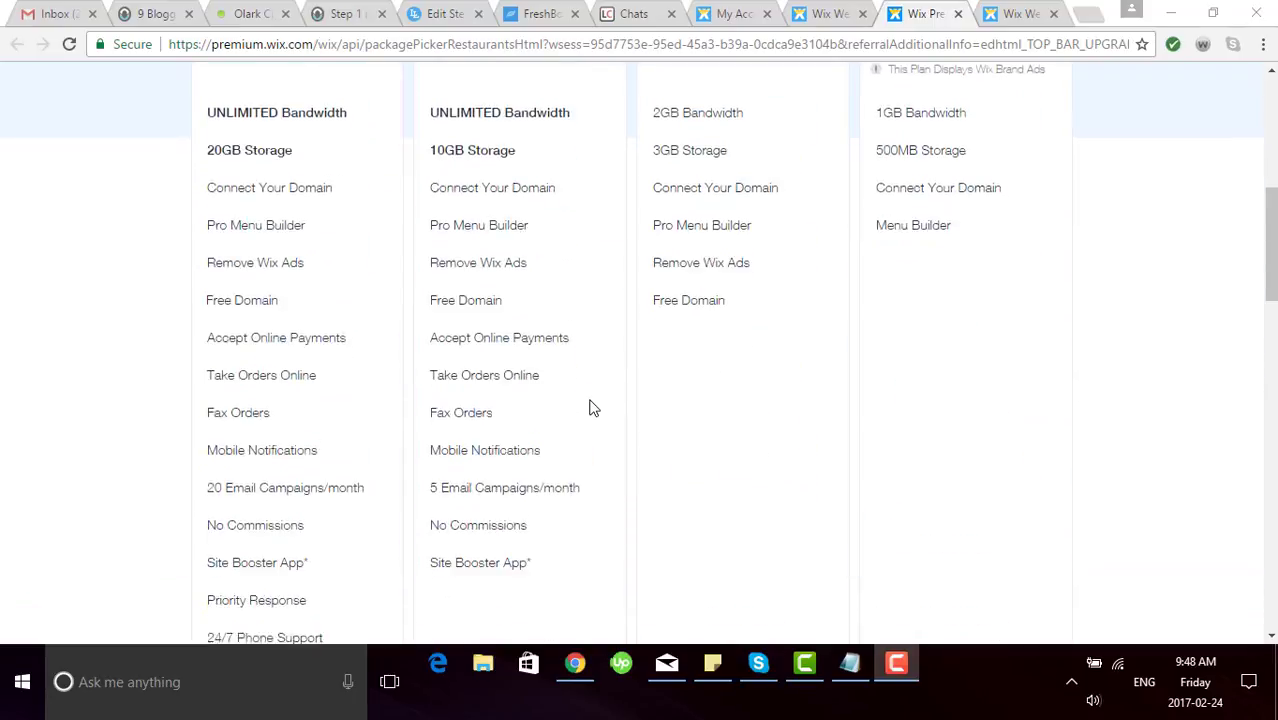
{"action": "scroll", "coordinate": [590, 408], "scroll_direction": "down", "scroll_amount": 2}
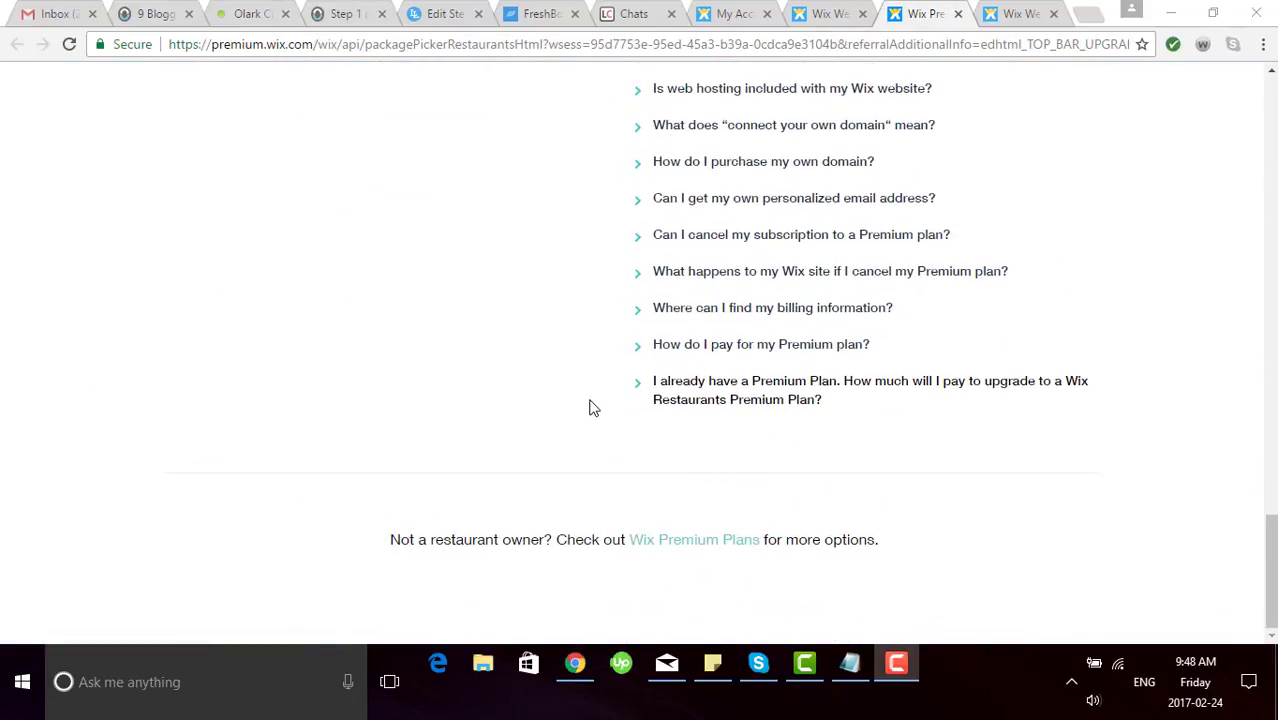
{"action": "left_click", "coordinate": [703, 548]}
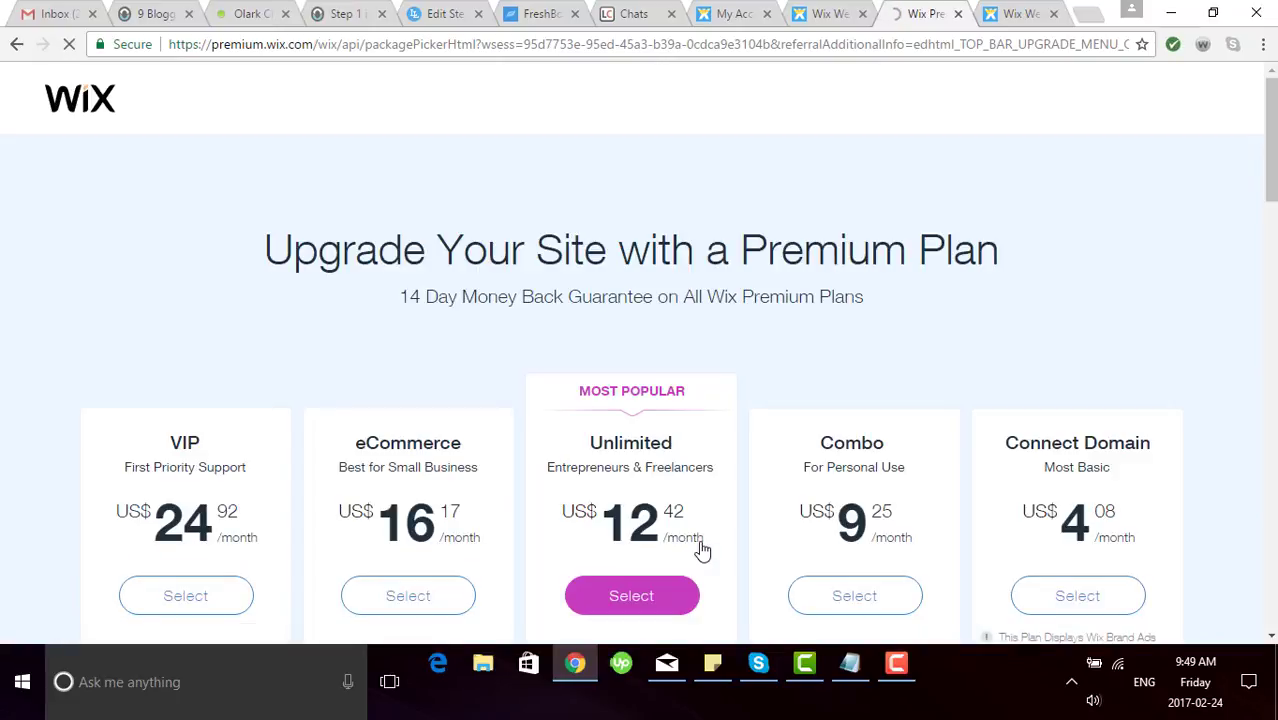
{"action": "scroll", "coordinate": [702, 548], "scroll_direction": "down", "scroll_amount": 3}
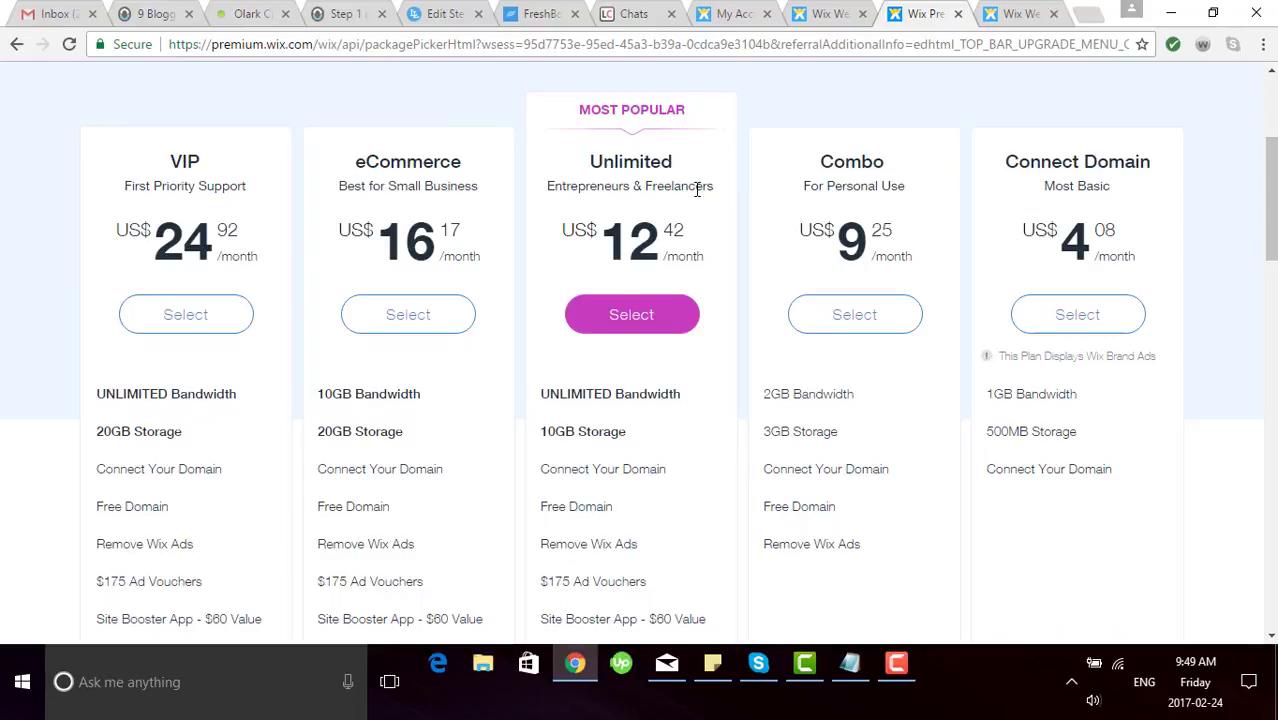
{"action": "scroll", "coordinate": [665, 346], "scroll_direction": "down", "scroll_amount": 2}
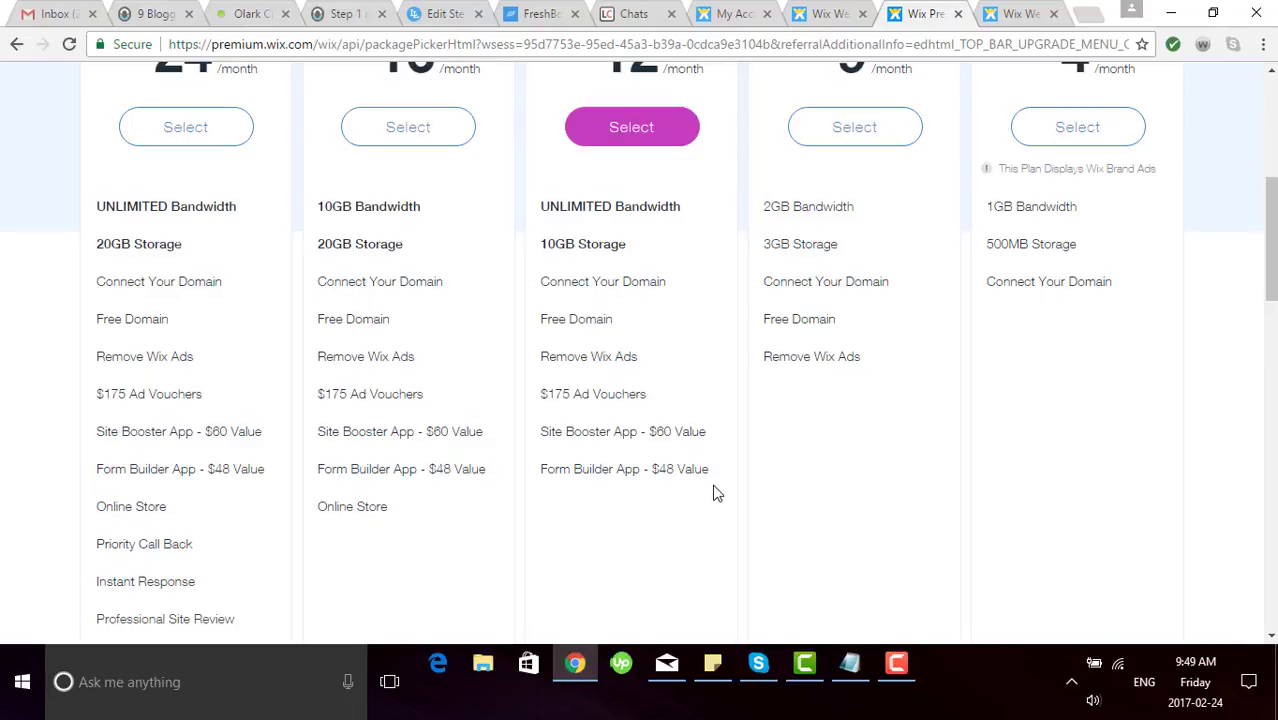
{"action": "scroll", "coordinate": [716, 492], "scroll_direction": "up", "scroll_amount": 2}
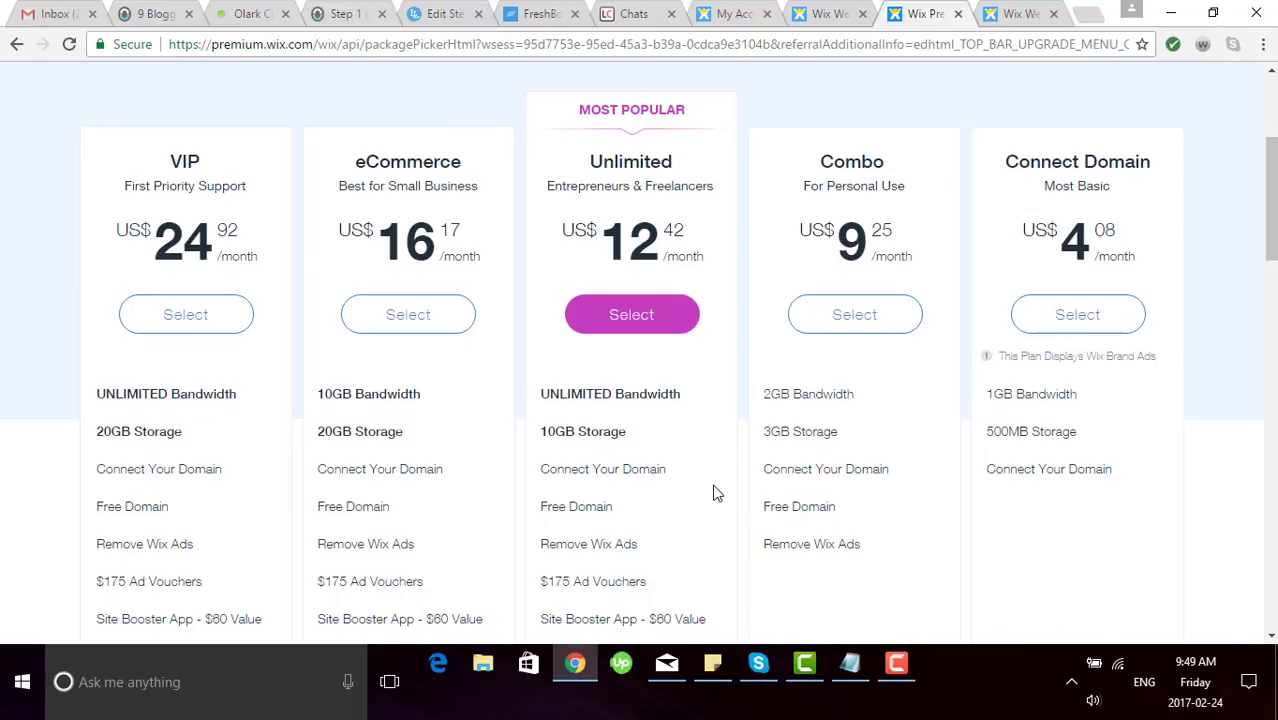
Select the Unlimited plan with the yearly subscription and proceed to the purchase form for the splendidcafe site
{"action": "left_click", "coordinate": [632, 315]}
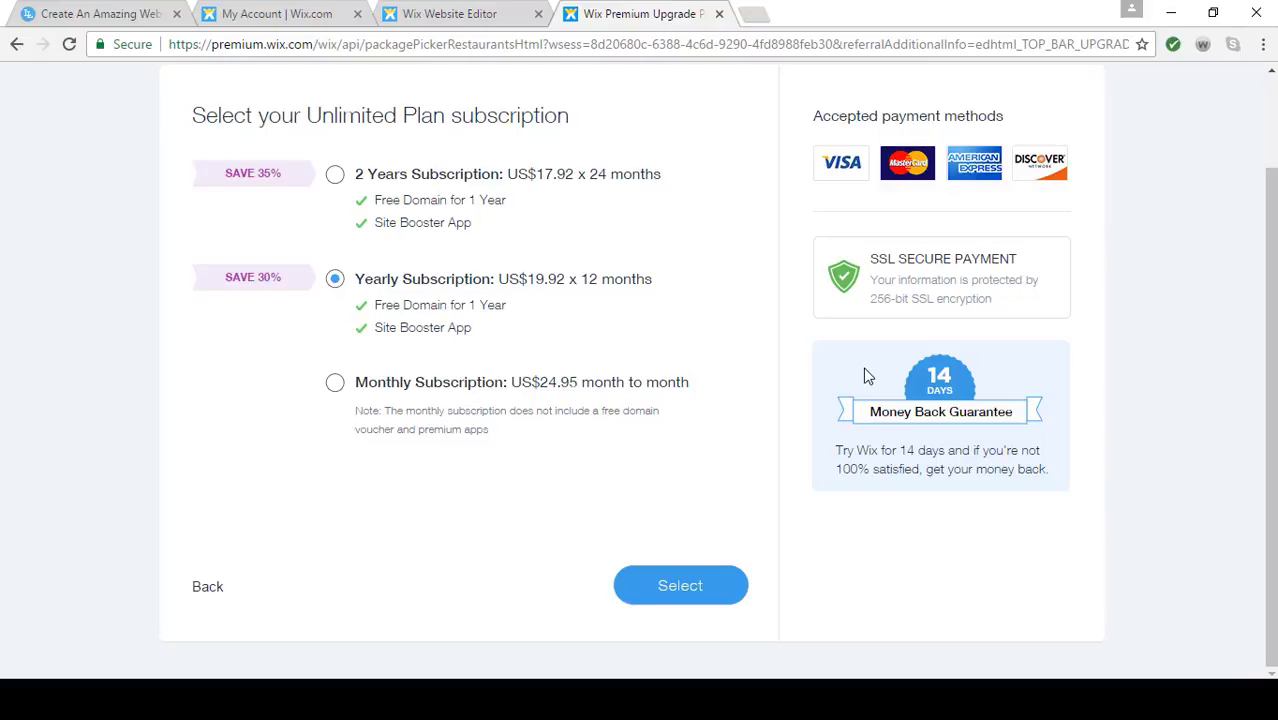
{"action": "left_click", "coordinate": [692, 596]}
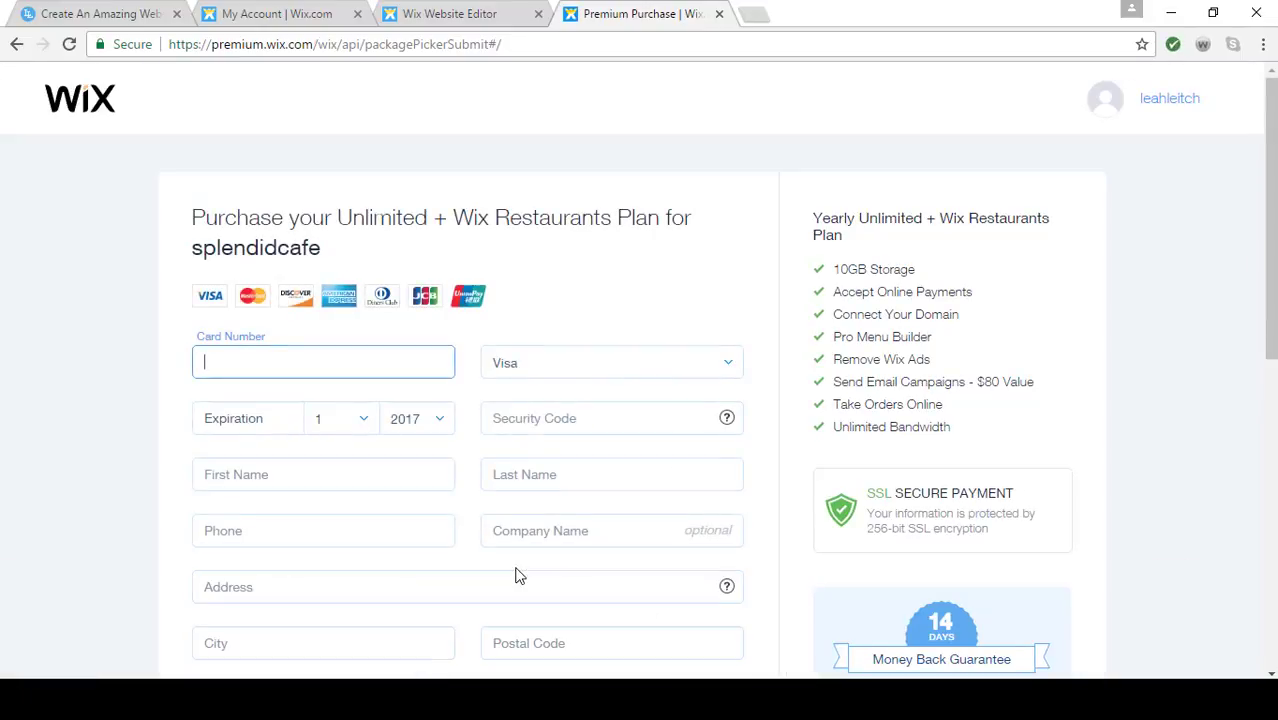
{"action": "scroll", "coordinate": [518, 576], "scroll_direction": "down", "scroll_amount": 1}
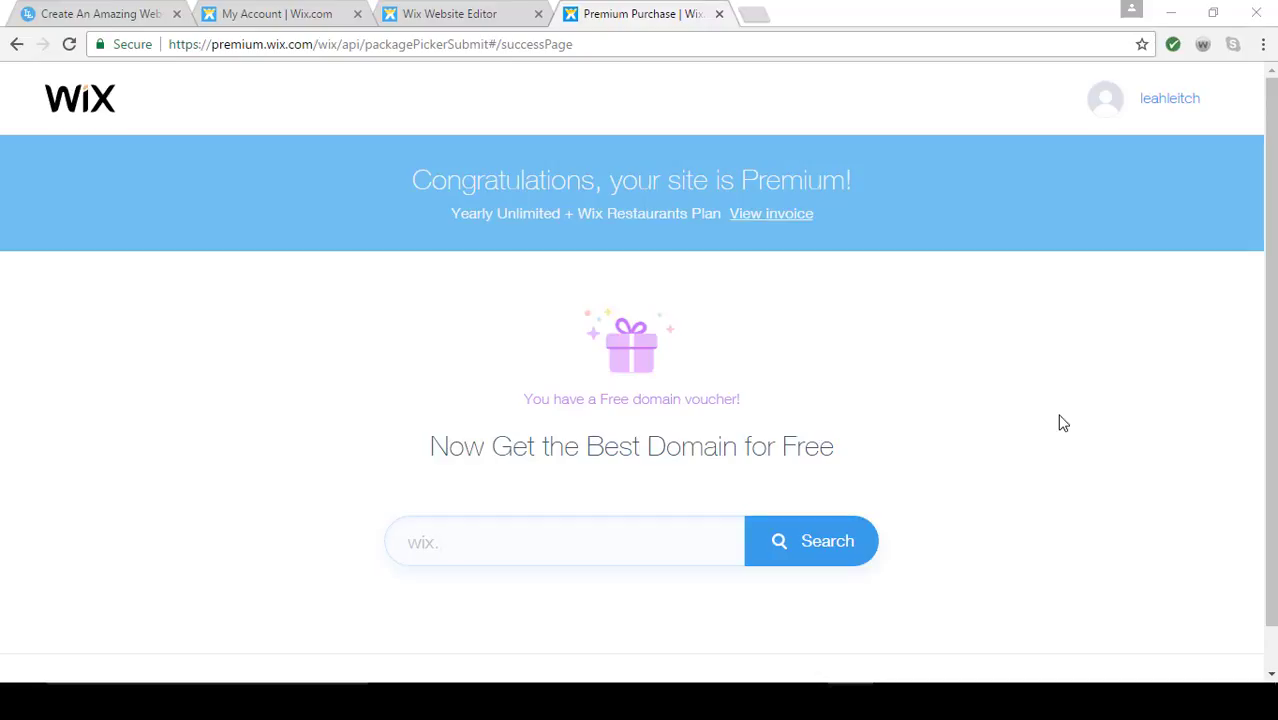
Search for the free domain splendidcafe.com and look through the suggested alternative domains
{"action": "left_click", "coordinate": [502, 536]}
{"action": "type", "text": "sp"}
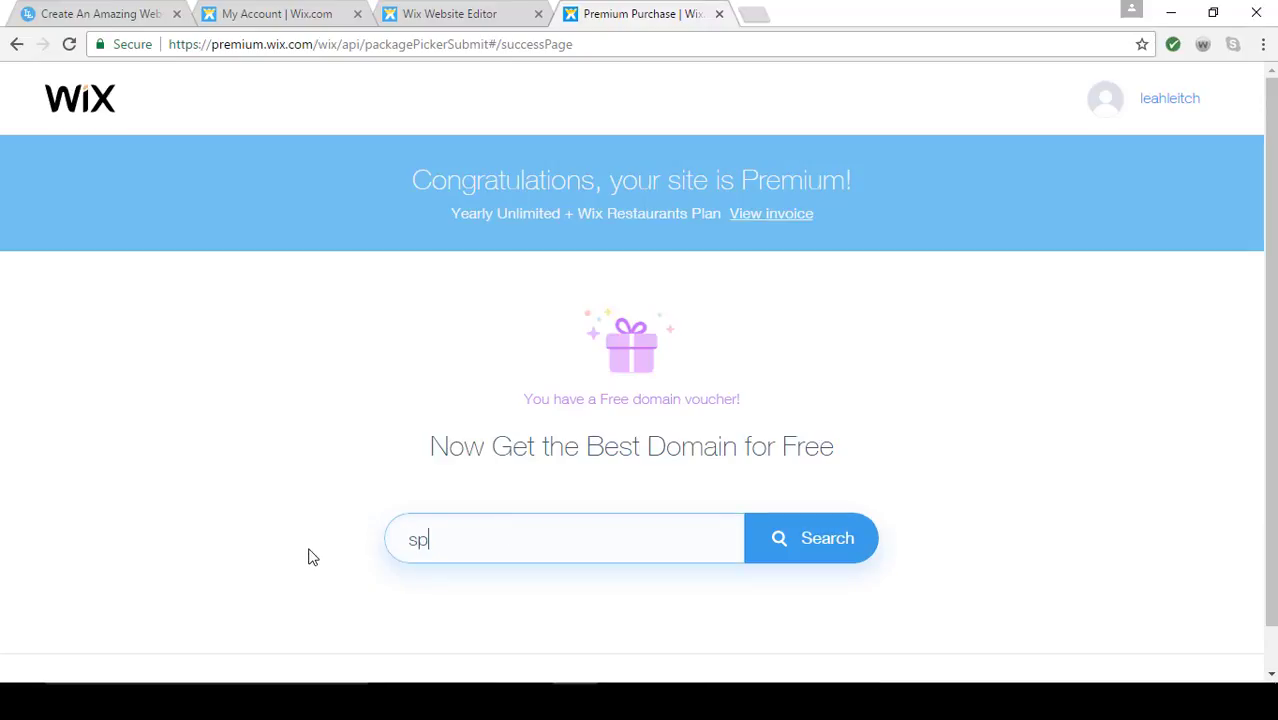
{"action": "type", "text": "lendidcafe.com"}
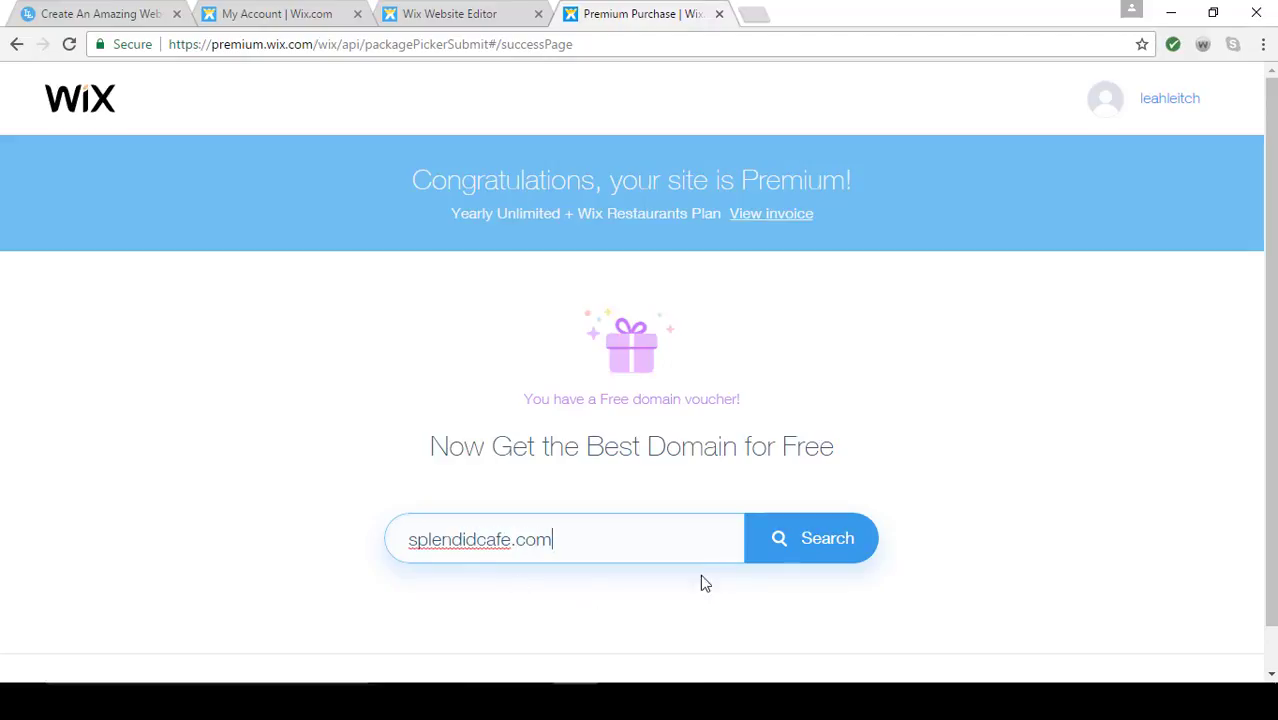
{"action": "left_click", "coordinate": [836, 552]}
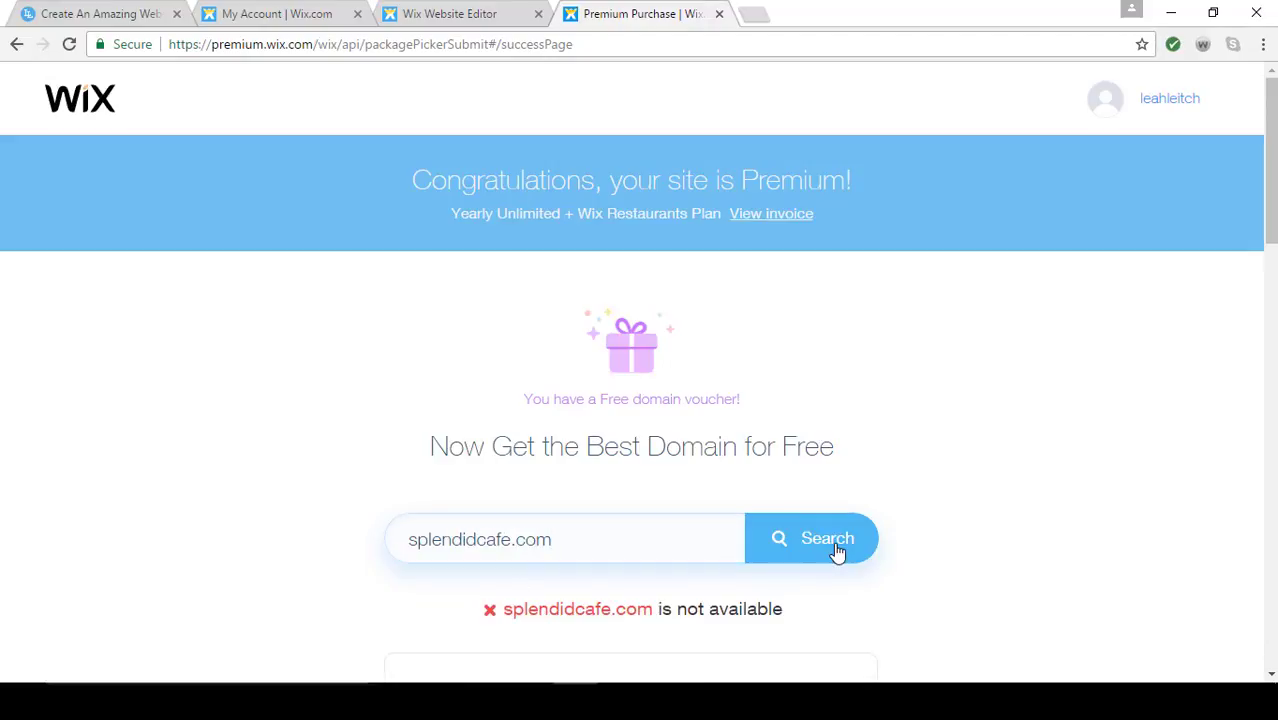
{"action": "scroll", "coordinate": [836, 552], "scroll_direction": "down", "scroll_amount": 3}
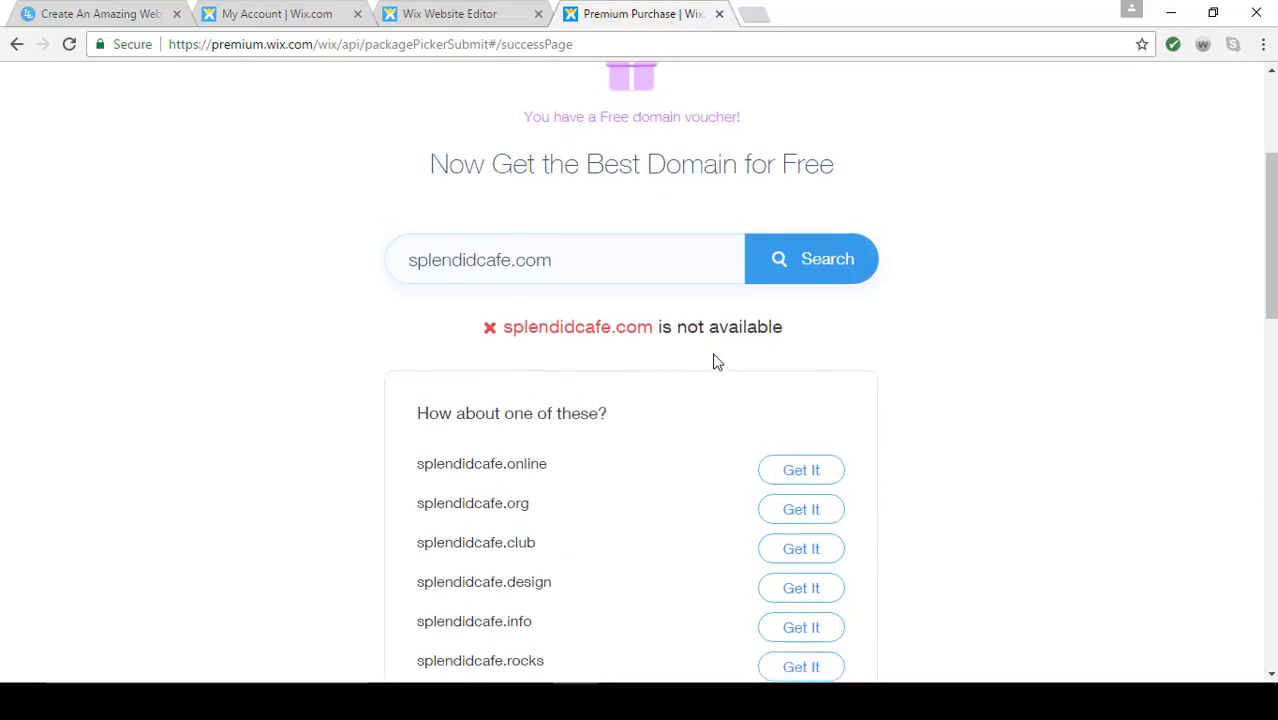
{"action": "scroll", "coordinate": [716, 362], "scroll_direction": "down", "scroll_amount": 5}
{"action": "scroll", "coordinate": [713, 362], "scroll_direction": "up", "scroll_amount": 7}
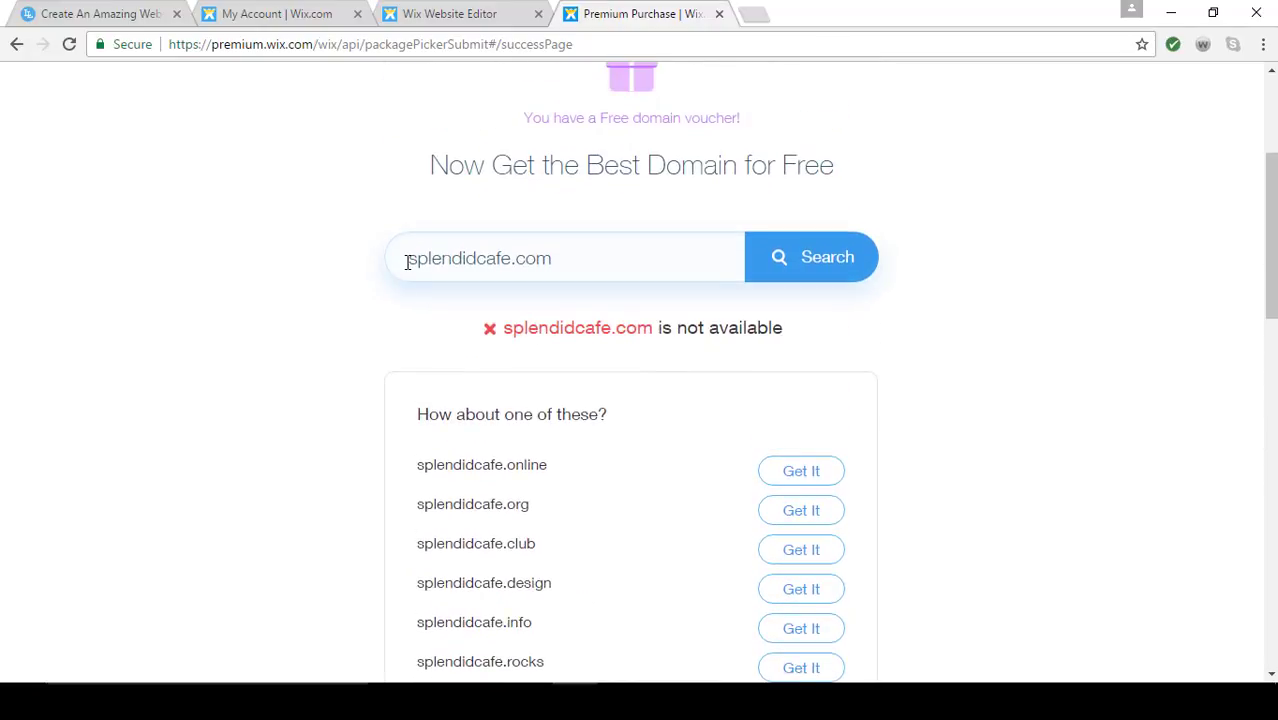
Change the domain search to mysplendidcafe.com, check its availability and get that domain
{"action": "left_click", "coordinate": [411, 258]}
{"action": "type", "text": "my"}
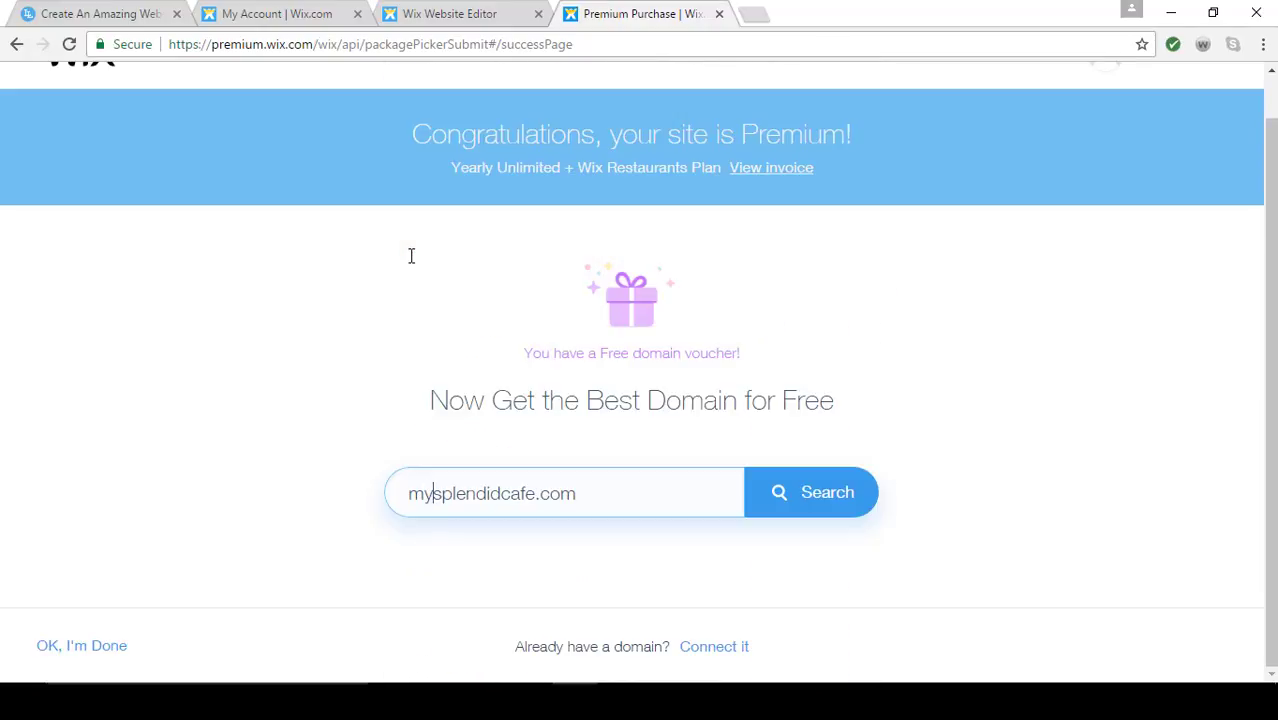
{"action": "left_click", "coordinate": [804, 491]}
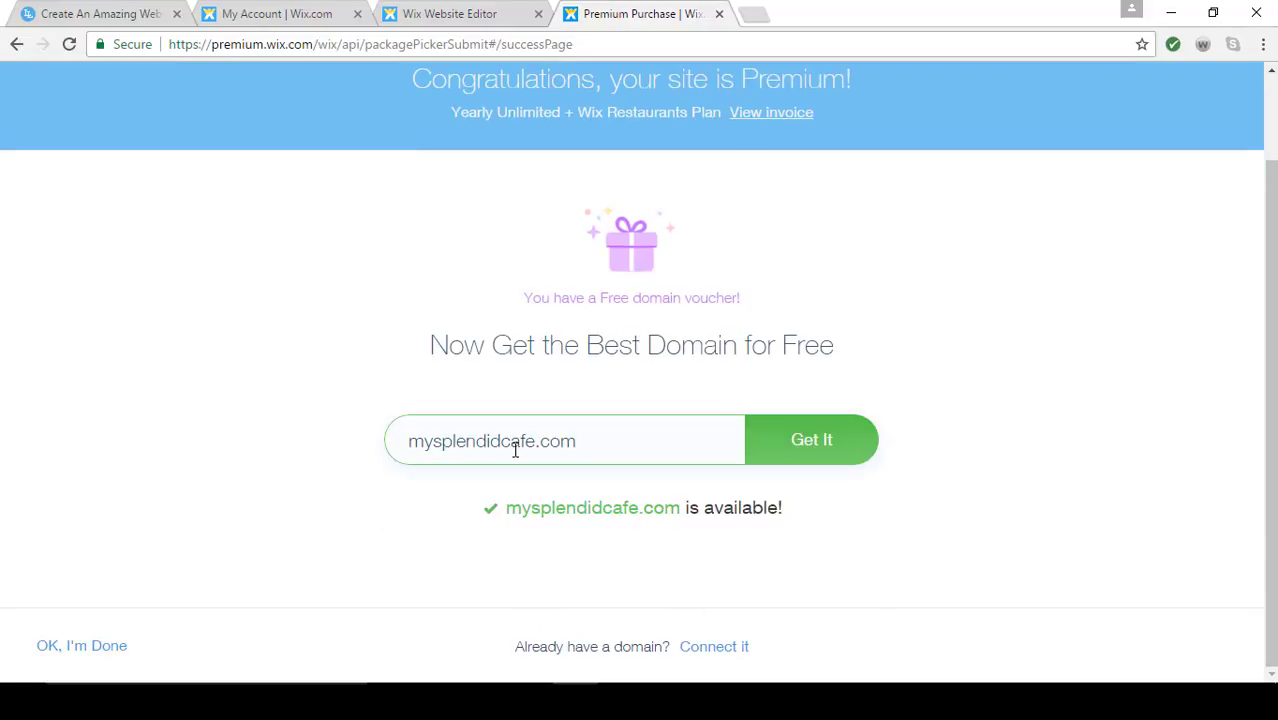
{"action": "left_click", "coordinate": [810, 457]}
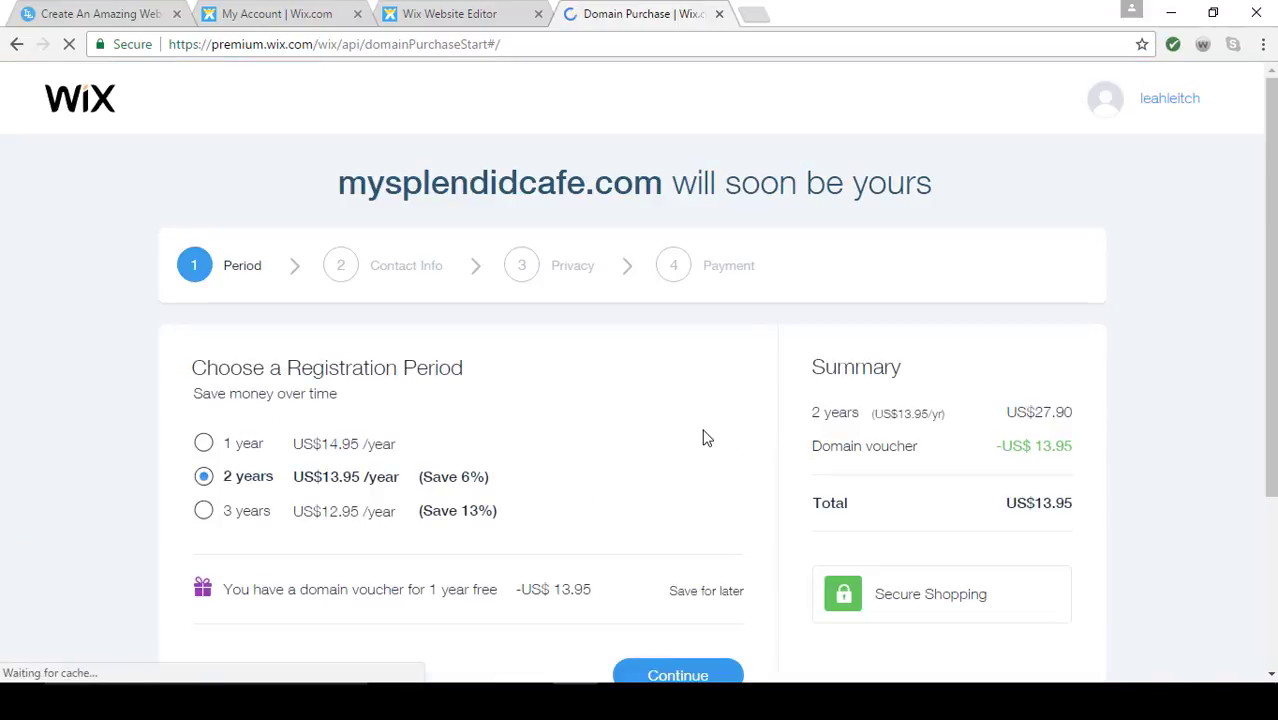
Choose a 1-year registration period for mysplendidcafe.com and continue to the contact info
{"action": "scroll", "coordinate": [704, 437], "scroll_direction": "down", "scroll_amount": 1}
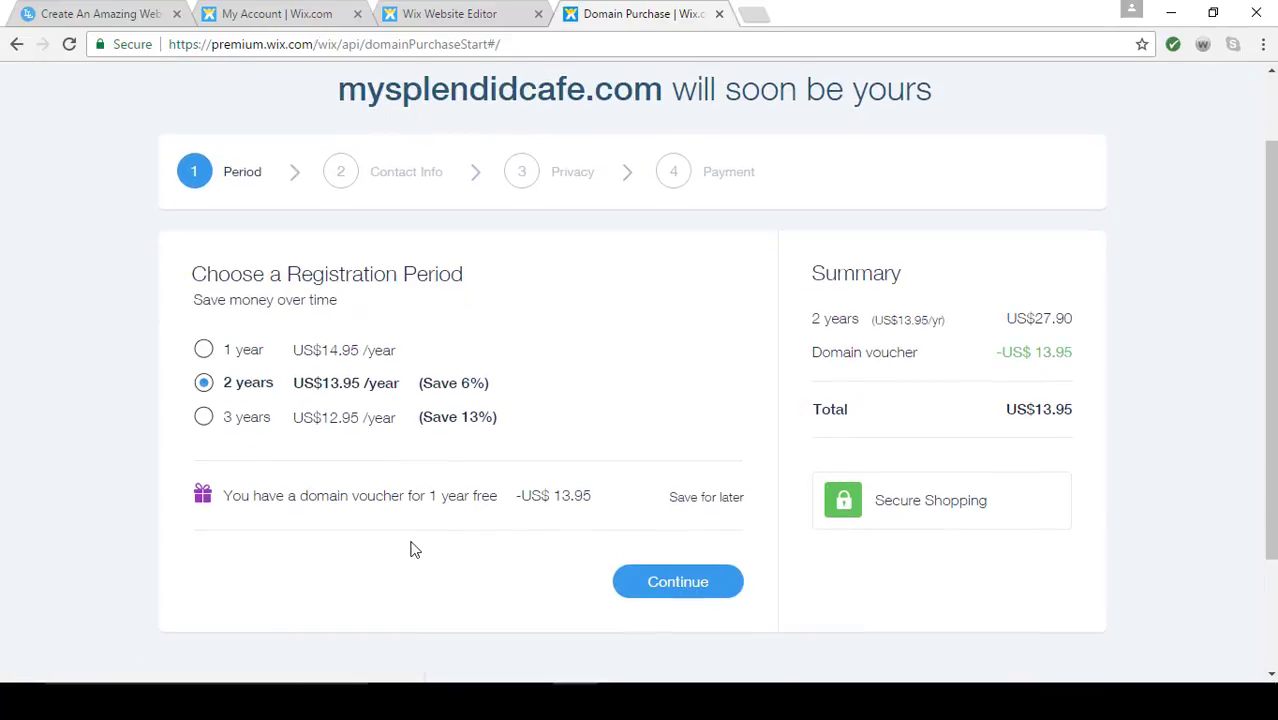
{"action": "left_click", "coordinate": [203, 349]}
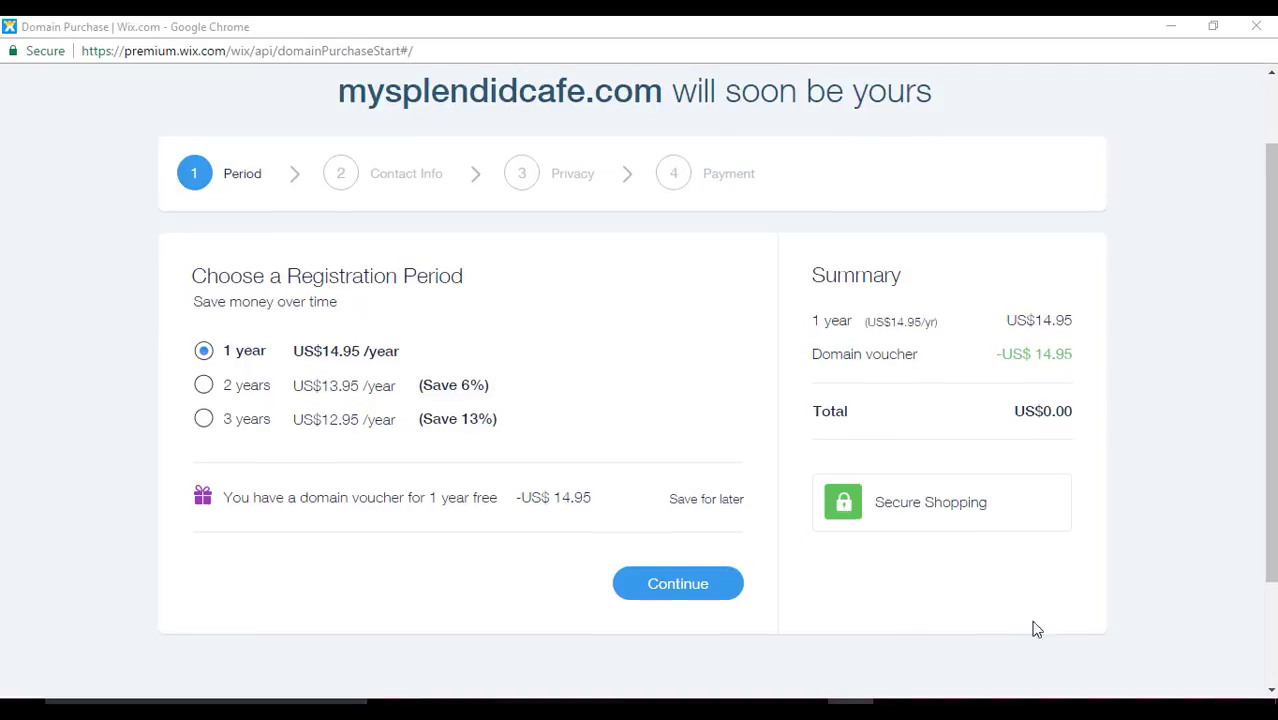
{"action": "left_click", "coordinate": [692, 590]}
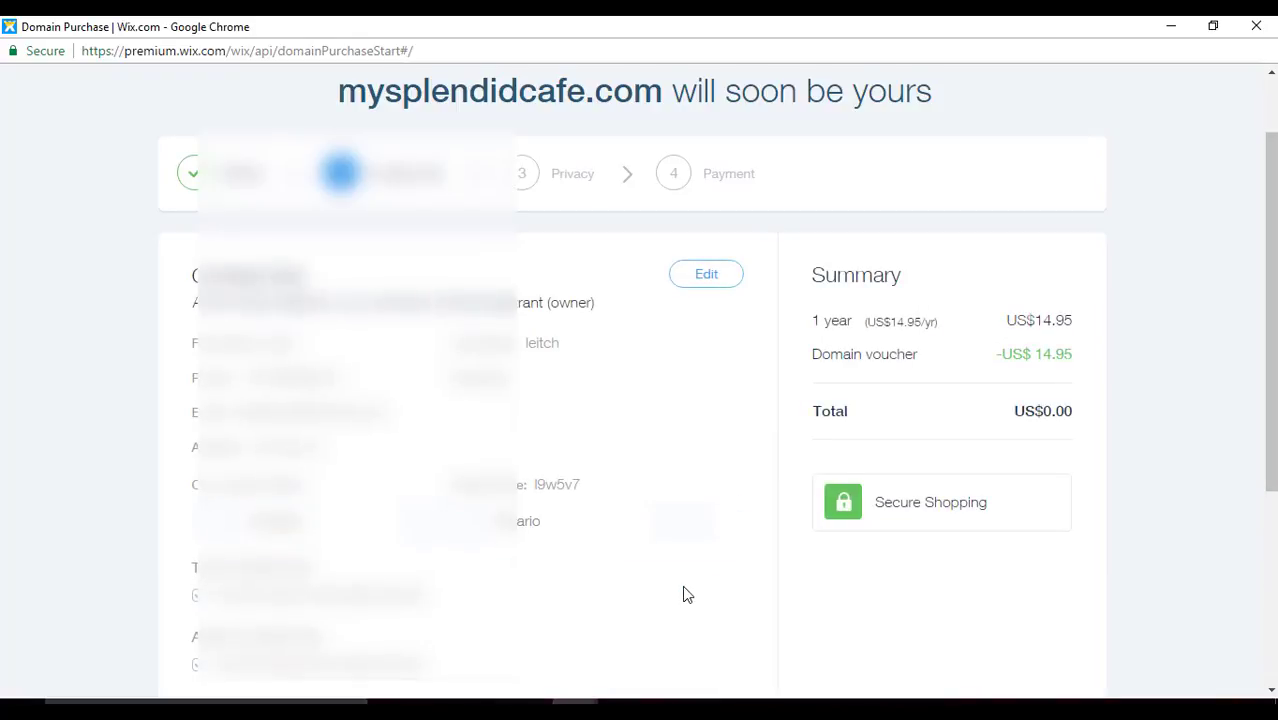
Review the domain registrant's contact details and accept them to continue to the privacy options
{"action": "scroll", "coordinate": [684, 595], "scroll_direction": "down", "scroll_amount": 2}
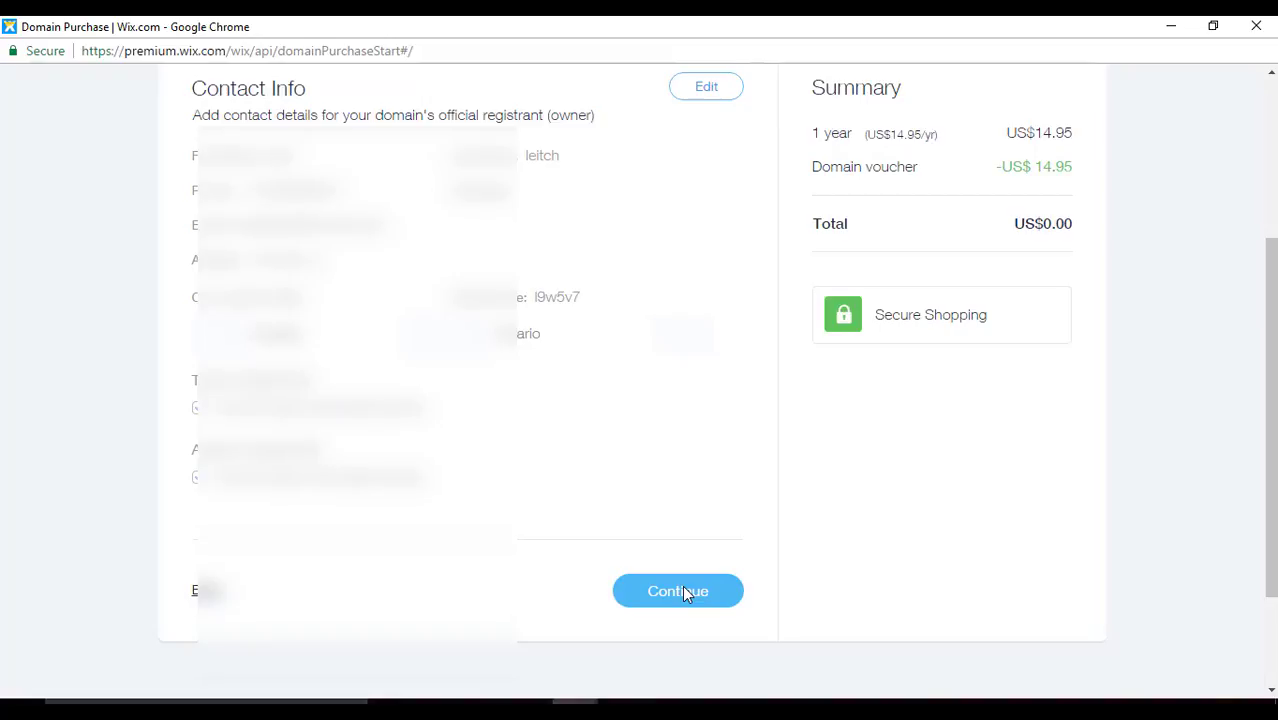
{"action": "scroll", "coordinate": [684, 593], "scroll_direction": "up", "scroll_amount": 2}
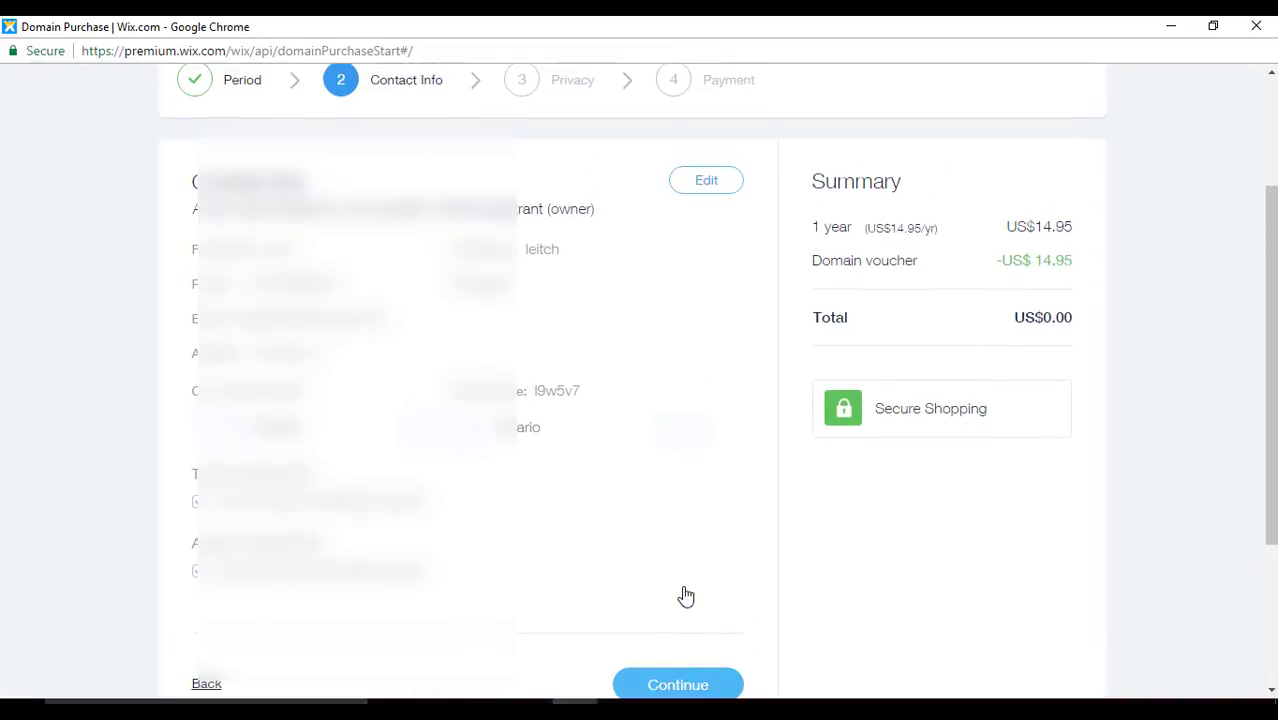
{"action": "scroll", "coordinate": [684, 595], "scroll_direction": "down", "scroll_amount": 3}
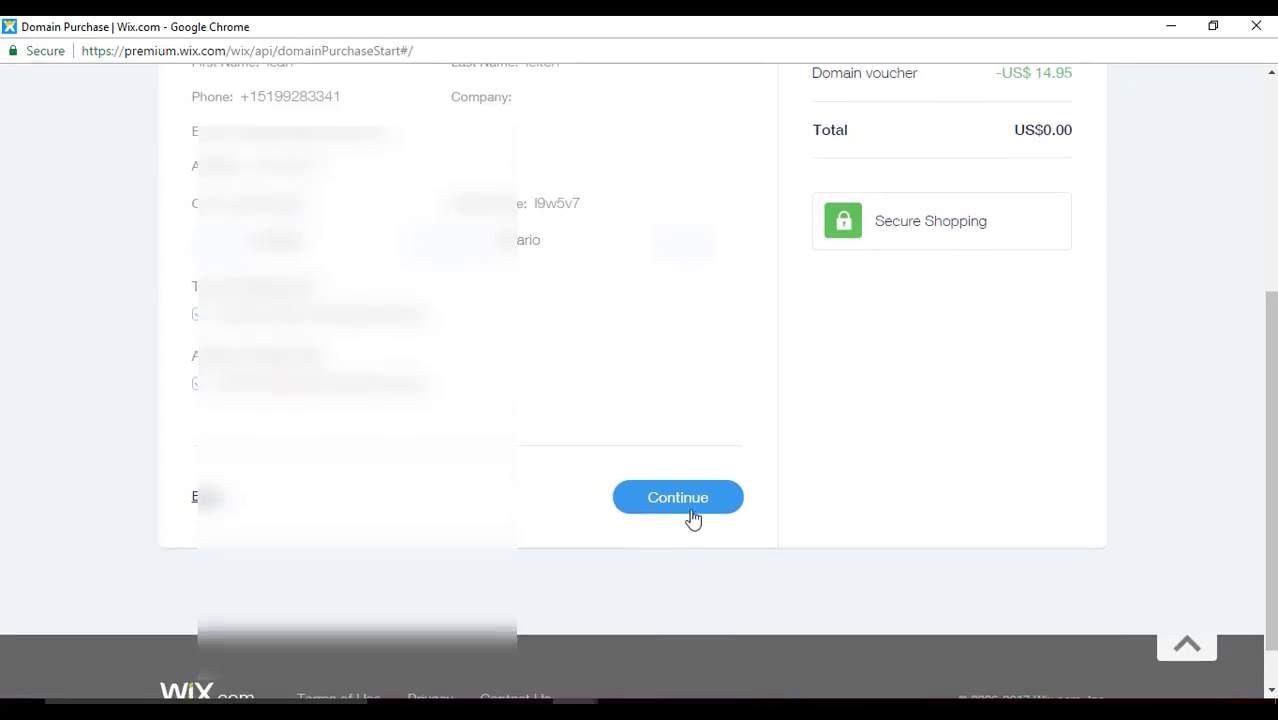
{"action": "left_click", "coordinate": [687, 508]}
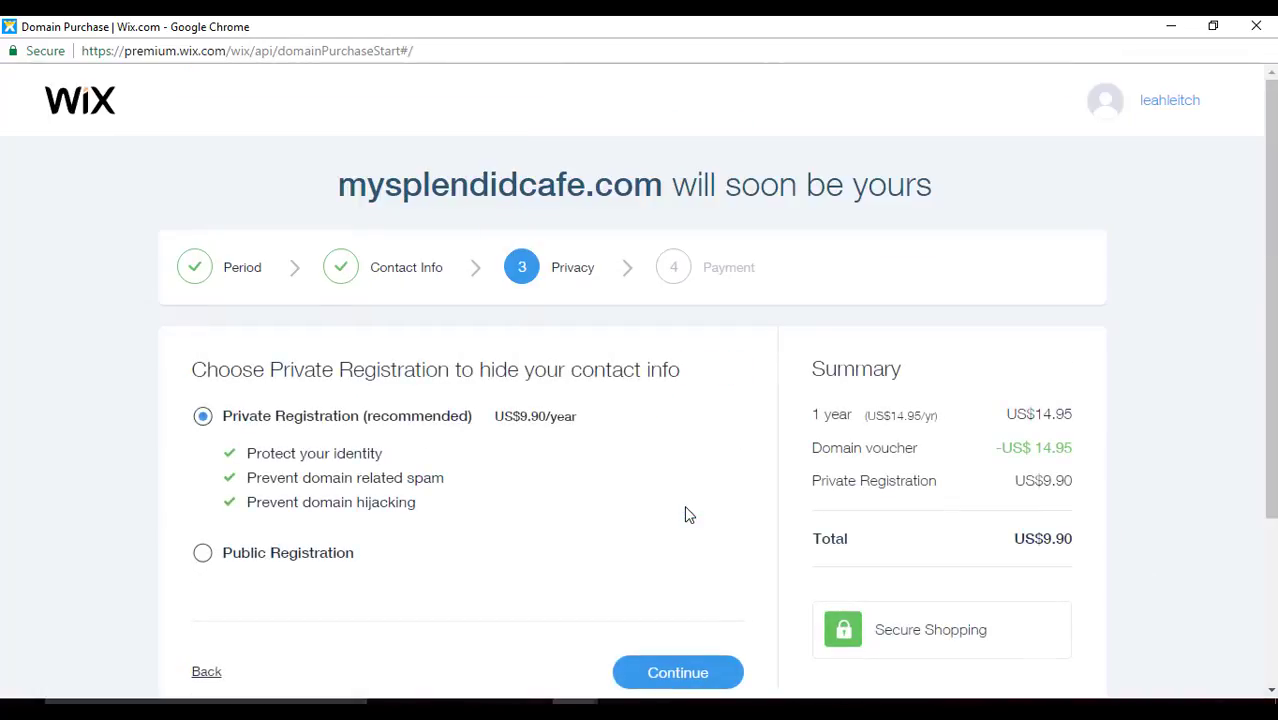
Keep Private Registration for mysplendidcafe.com and submit the domain purchase with the saved card
{"action": "scroll", "coordinate": [684, 505], "scroll_direction": "down", "scroll_amount": 1}
{"action": "scroll", "coordinate": [686, 513], "scroll_direction": "down", "scroll_amount": 1}
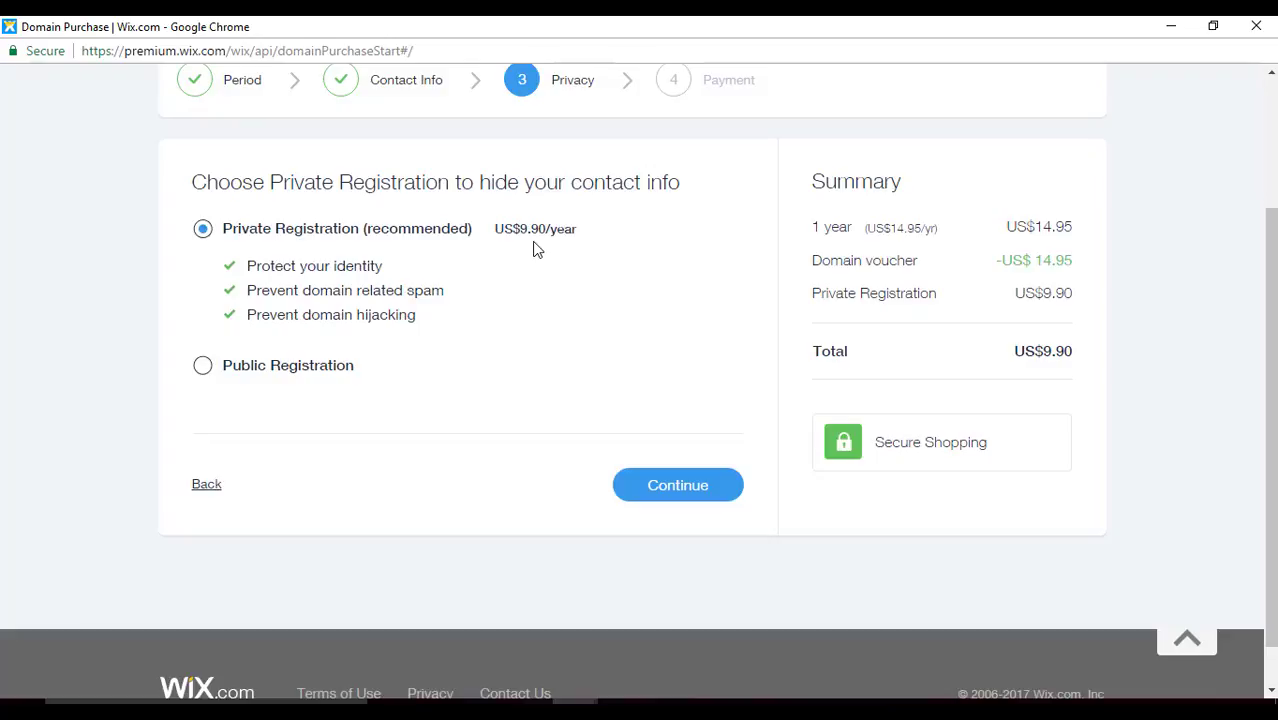
{"action": "left_click", "coordinate": [664, 490]}
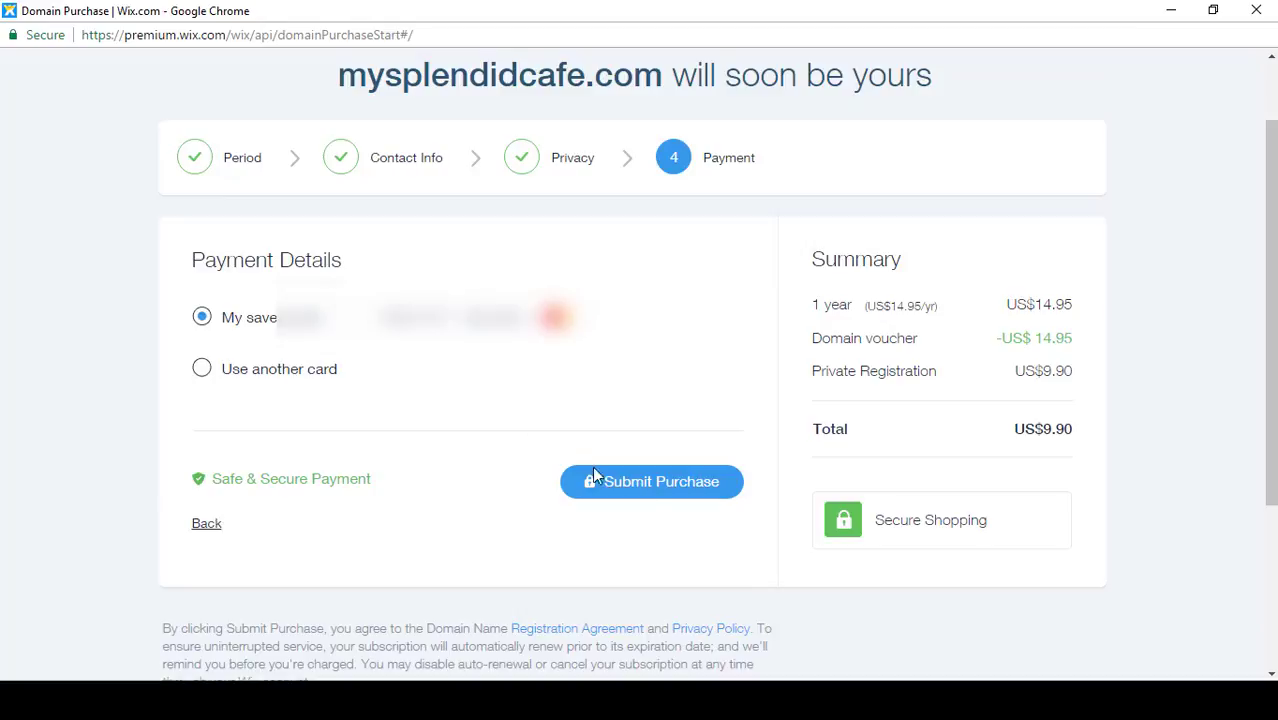
{"action": "left_click", "coordinate": [676, 489]}
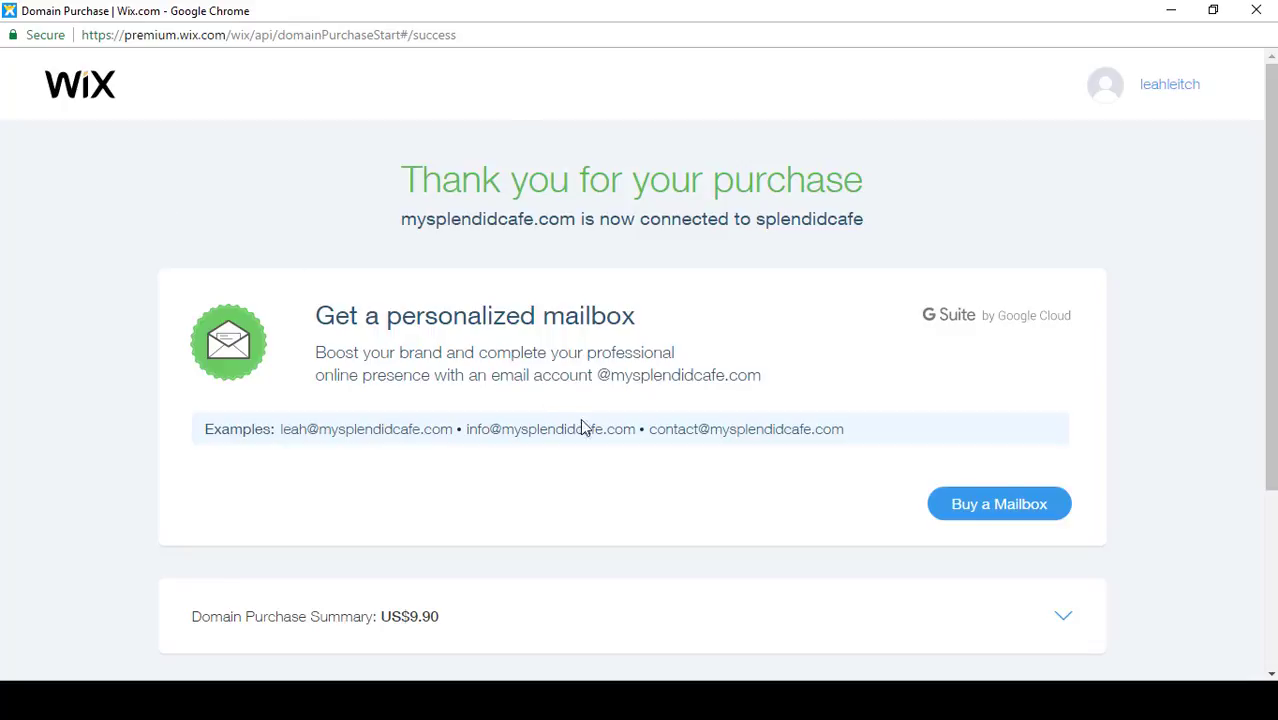
Open the mailbox plans for mysplendidcafe.com and choose 1 mailbox on the Yearly Plan
{"action": "left_click", "coordinate": [998, 511]}
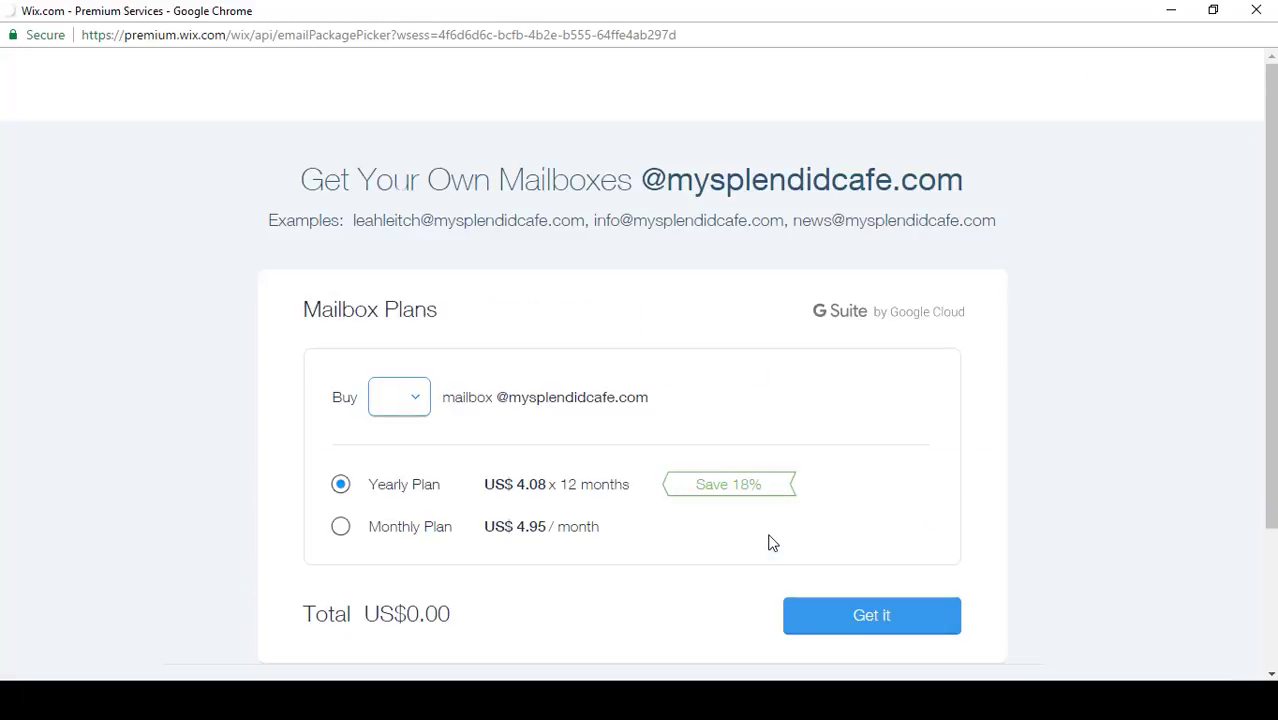
{"action": "scroll", "coordinate": [770, 543], "scroll_direction": "down", "scroll_amount": 1}
{"action": "scroll", "coordinate": [770, 543], "scroll_direction": "down", "scroll_amount": 1}
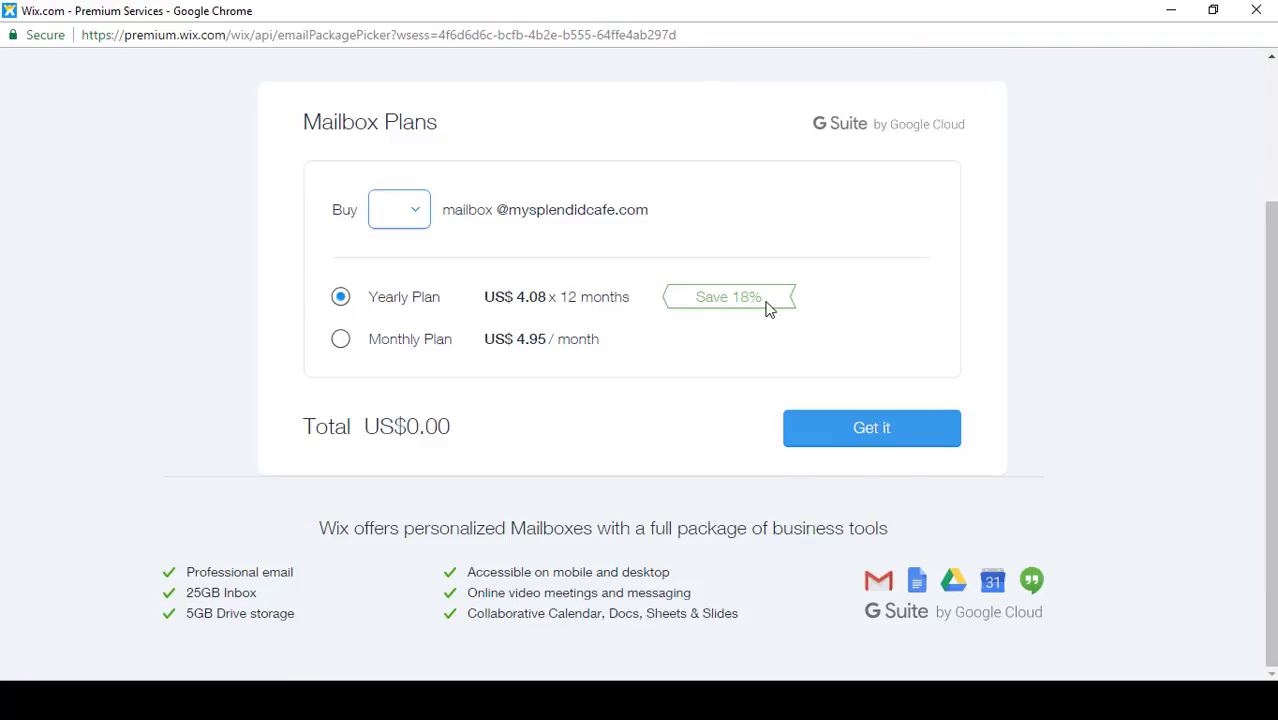
{"action": "left_click", "coordinate": [418, 217]}
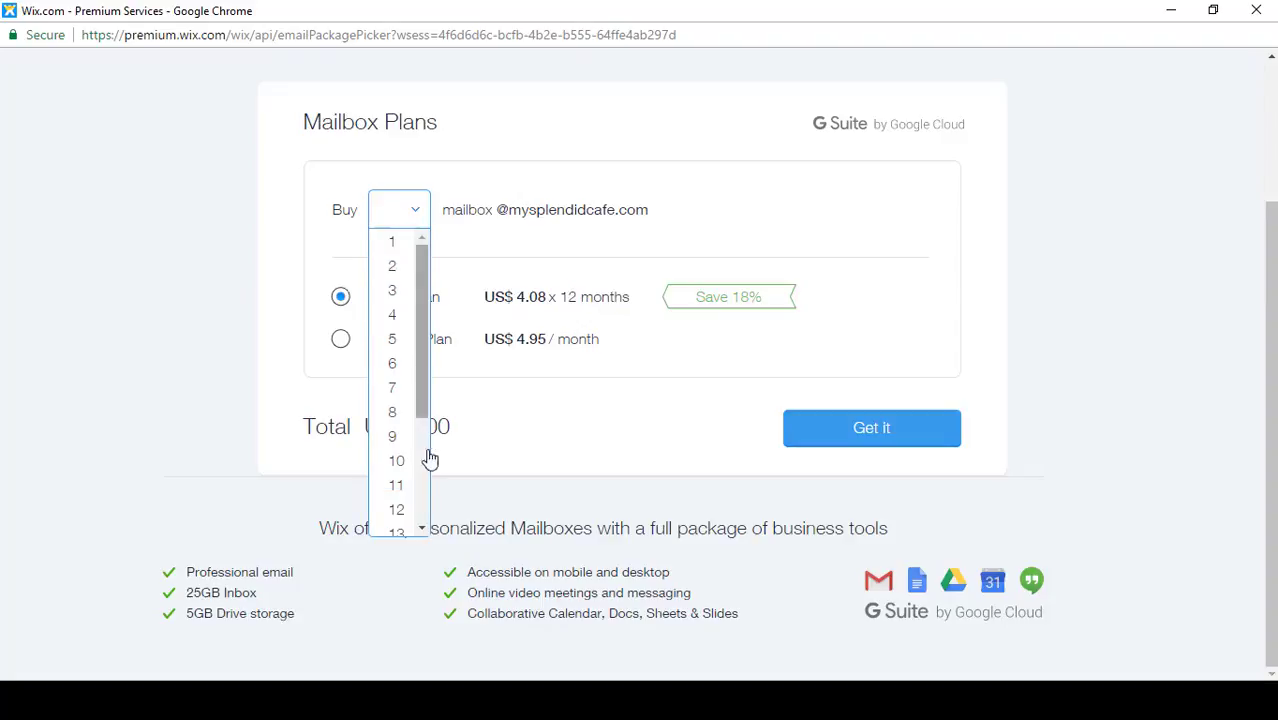
{"action": "left_click", "coordinate": [394, 251]}
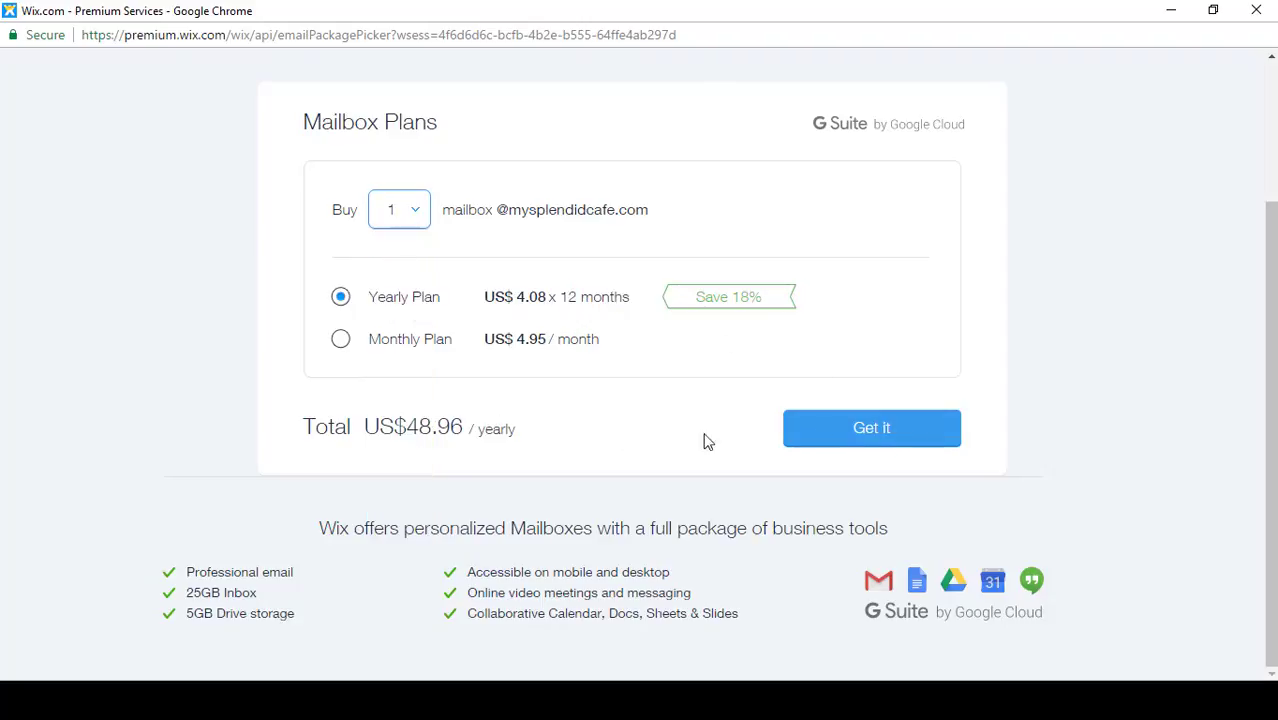
Proceed to checkout with the selected mailbox plan and submit the purchase using the saved card
{"action": "left_click", "coordinate": [866, 432]}
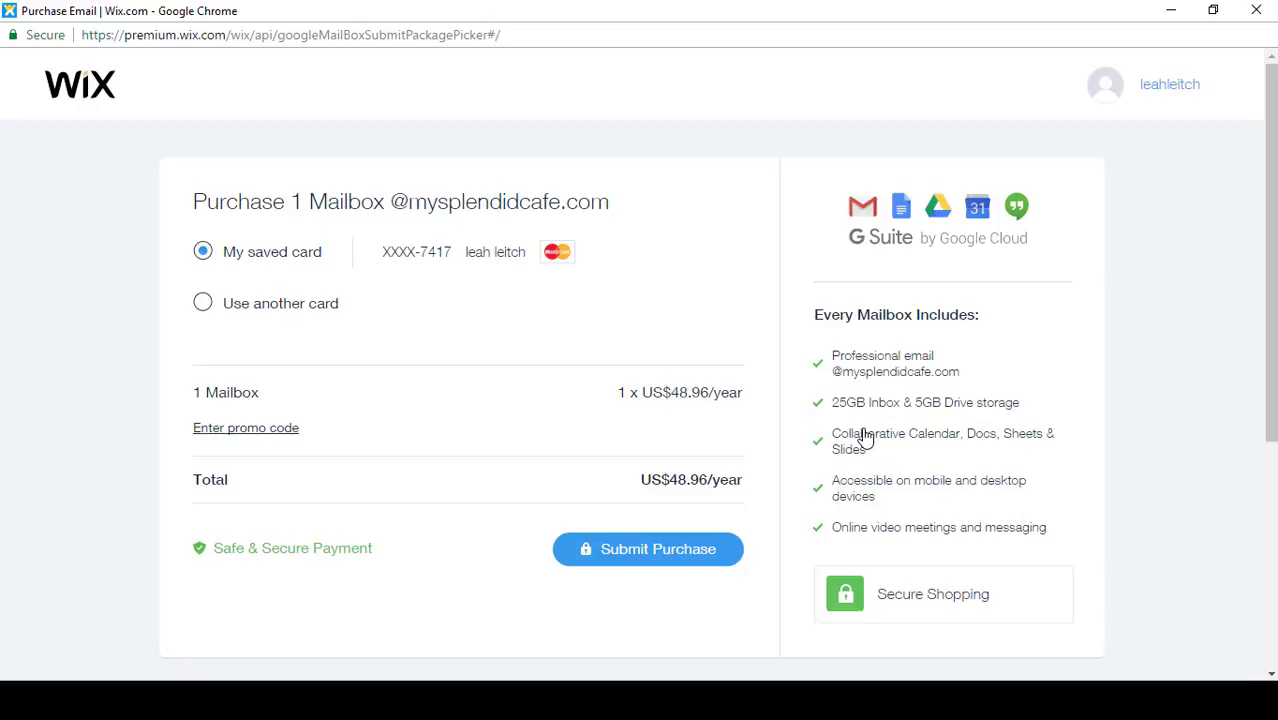
{"action": "scroll", "coordinate": [865, 432], "scroll_direction": "down", "scroll_amount": 2}
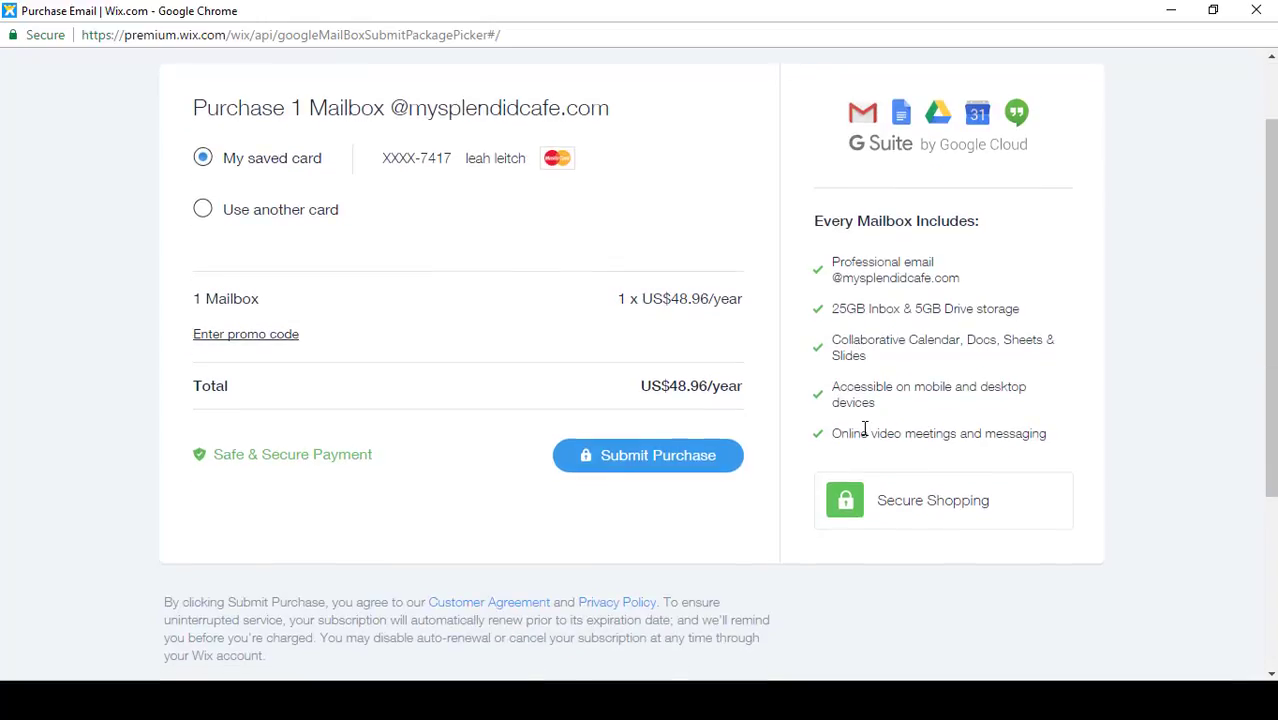
{"action": "left_click", "coordinate": [633, 457]}
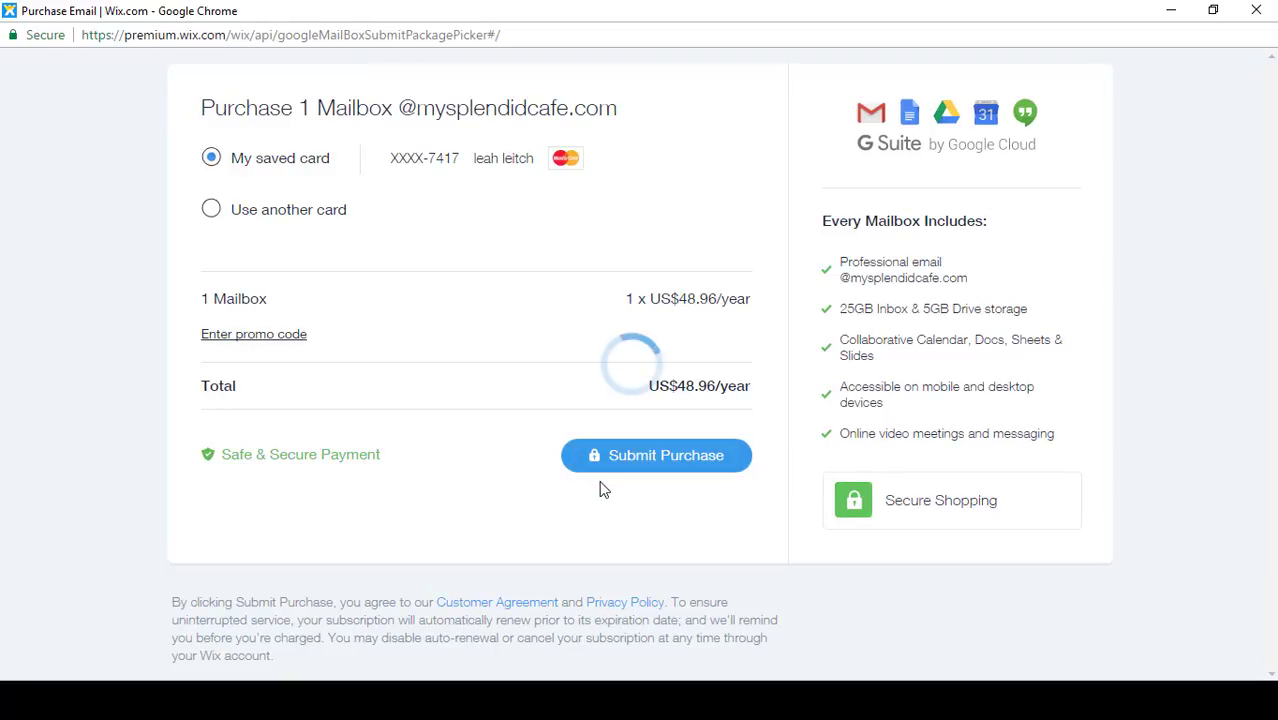